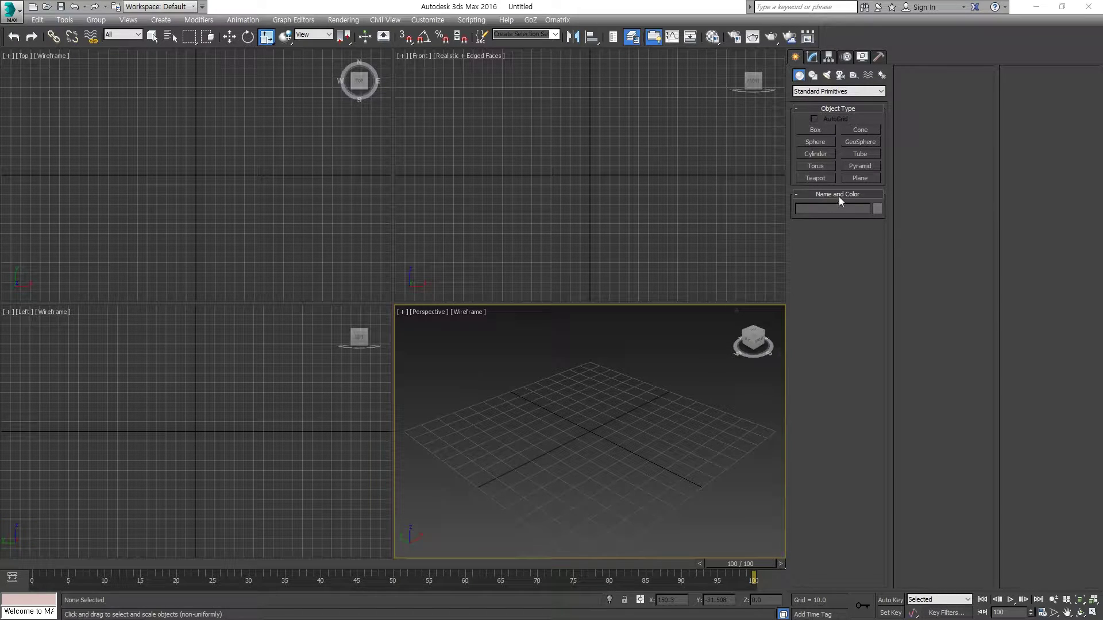
# Activate the Sphere tool under Standard Primitives in the Create panel.
pyautogui.click(825, 142)
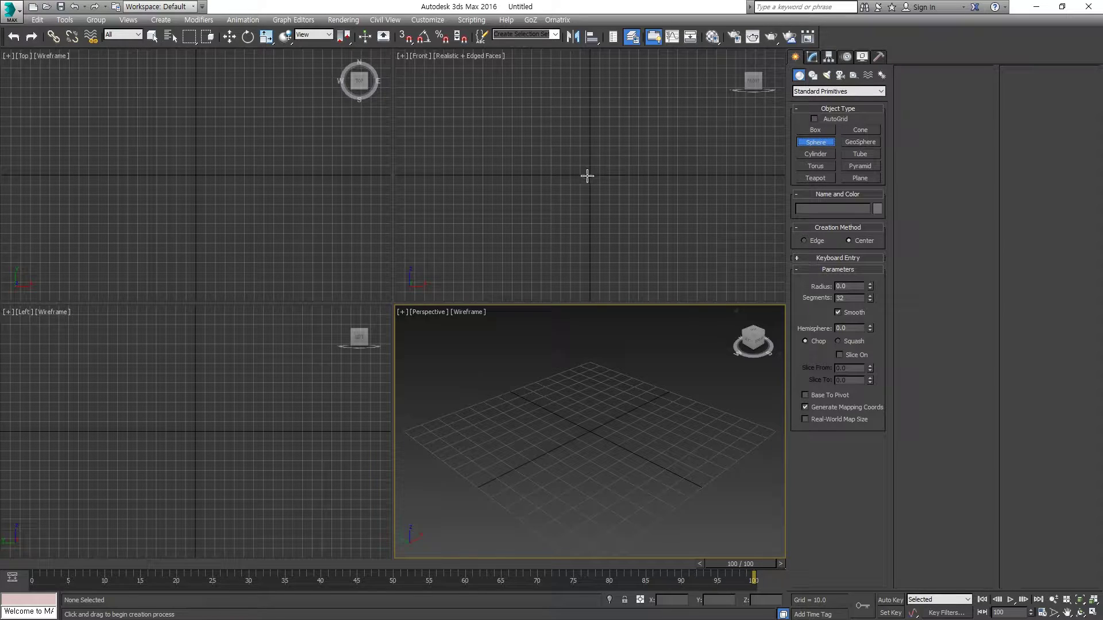
# Draw Sphere001 in the Front viewport and zero its X and Z to the world origin.
pyautogui.moveTo(587, 175); pyautogui.dragTo(615, 198)
pyautogui.press('r')
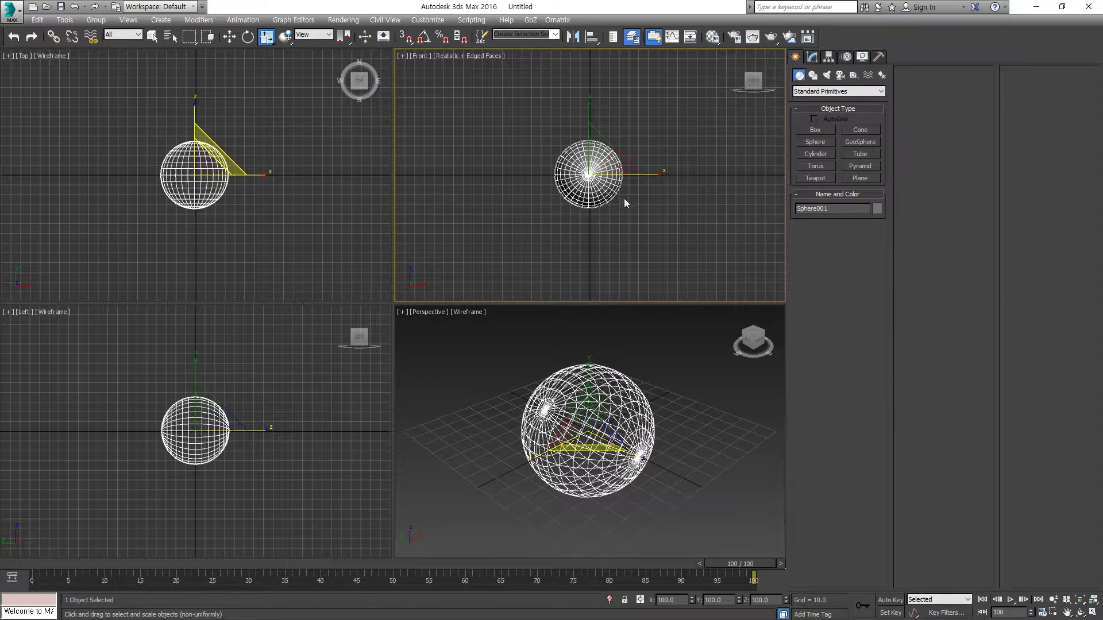
pyautogui.press('w')
pyautogui.rightClick(646, 327)
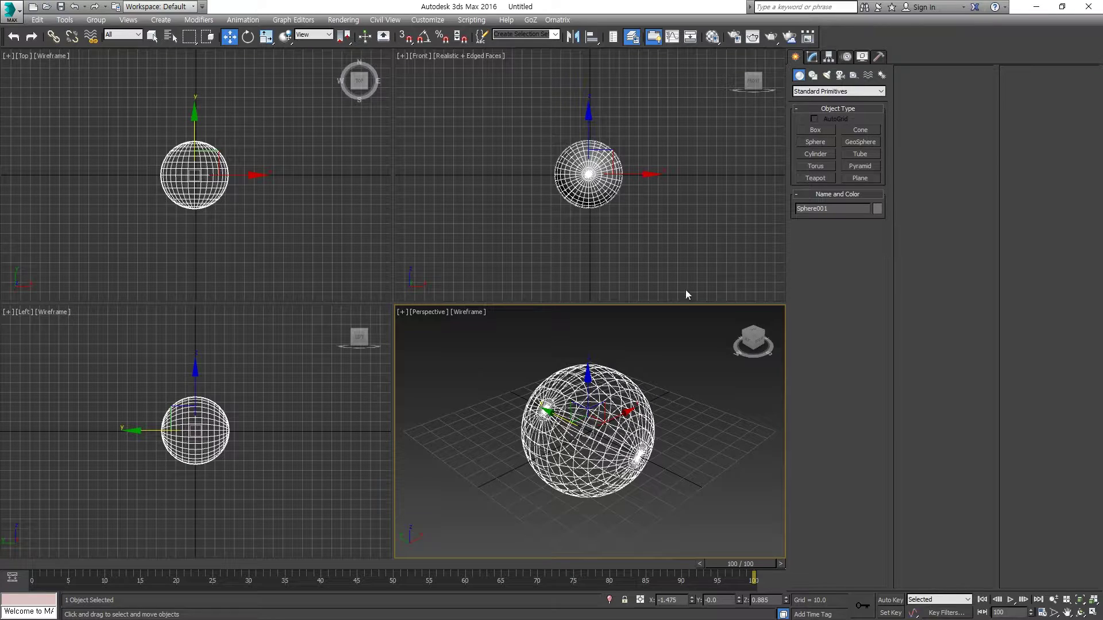
pyautogui.rightClick(692, 600)
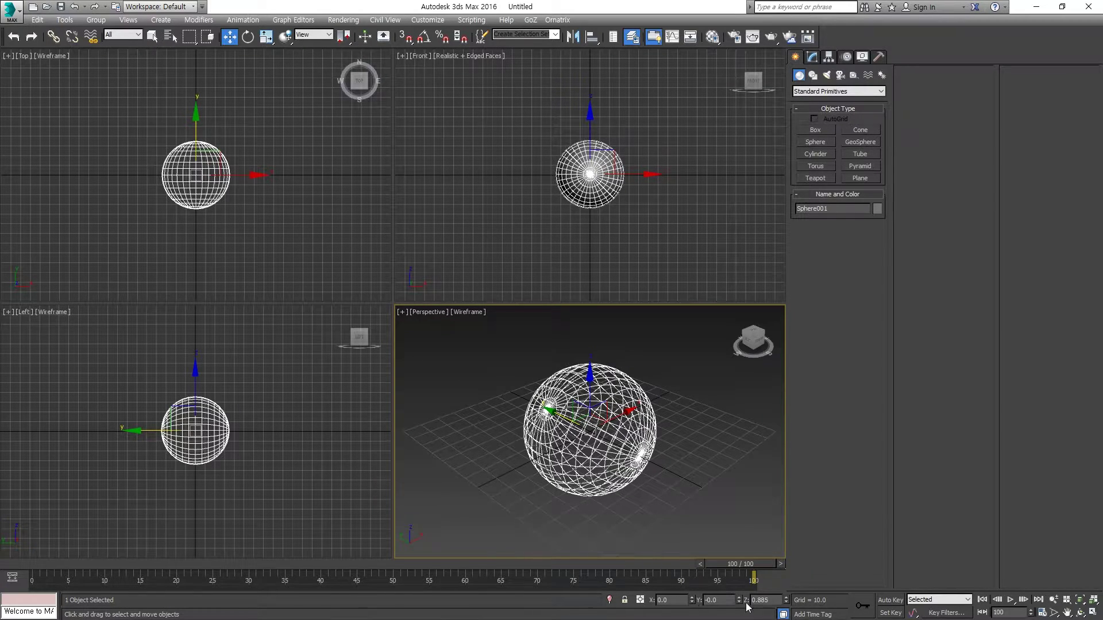
pyautogui.rightClick(786, 600)
# Maximize the Front viewport and clone the sphere in place as Copy Sphere002.
pyautogui.click(604, 186)
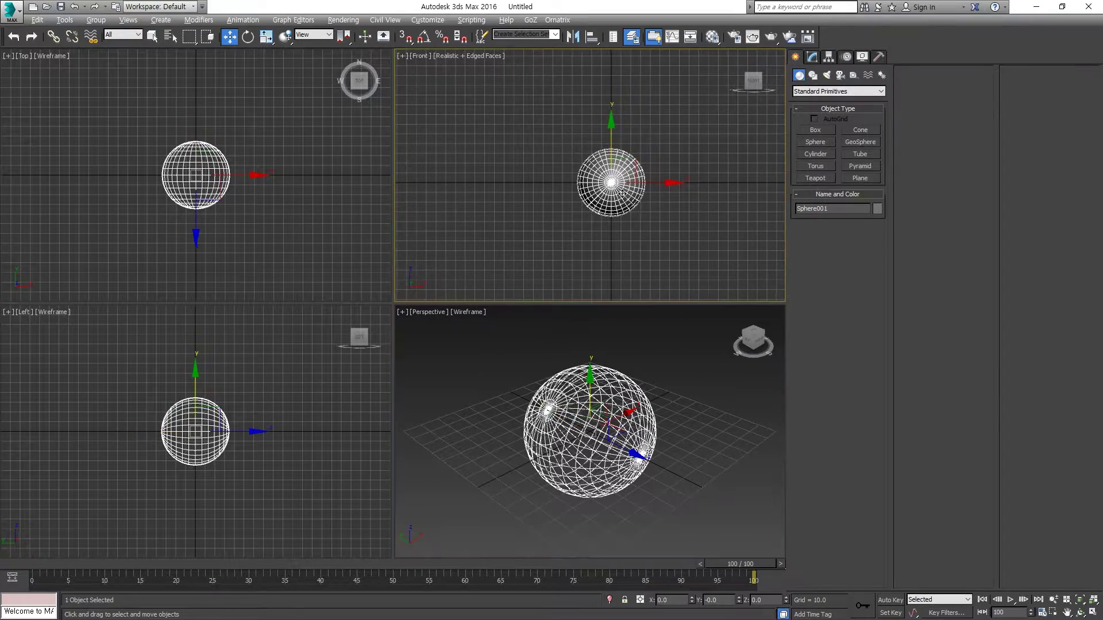
pyautogui.hotkey('alt', 'w')
pyautogui.keyDown('alt'); pyautogui.moveTo(486, 284); pyautogui.dragTo(427, 223, button='middle'); pyautogui.keyUp('alt')
pyautogui.scroll(3, 475, 281)
pyautogui.scroll(3, 427, 223)
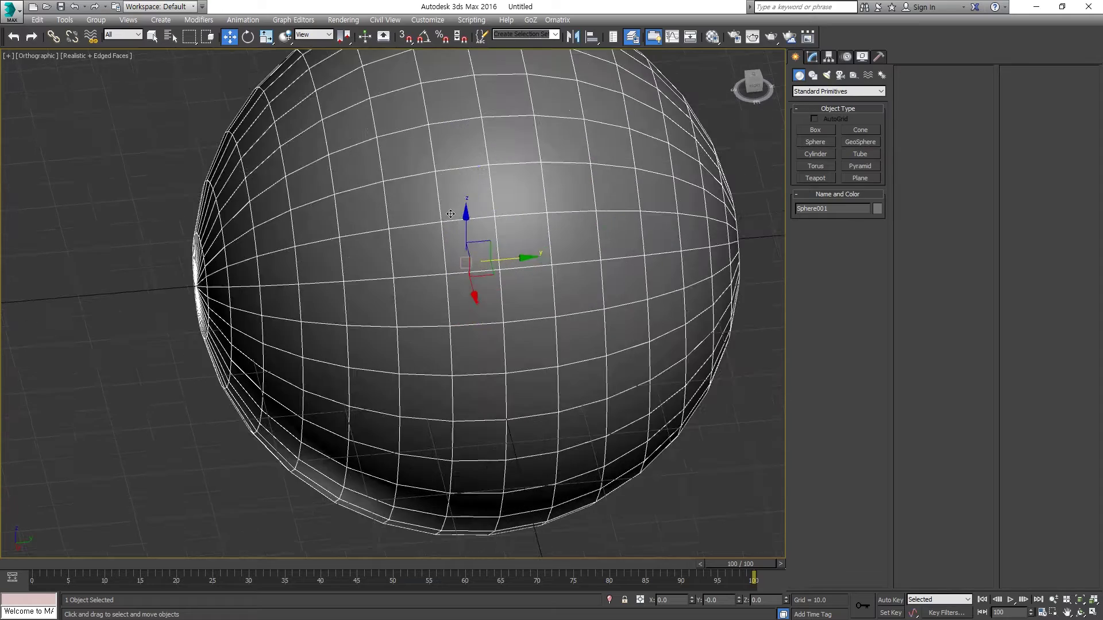
pyautogui.moveTo(427, 223)
pyautogui.keyDown('alt'); pyautogui.mouseDown(button='middle')
pyautogui.moveTo(477, 259)
pyautogui.moveTo(506, 262)
pyautogui.mouseUp(button='middle'); pyautogui.keyUp('alt')
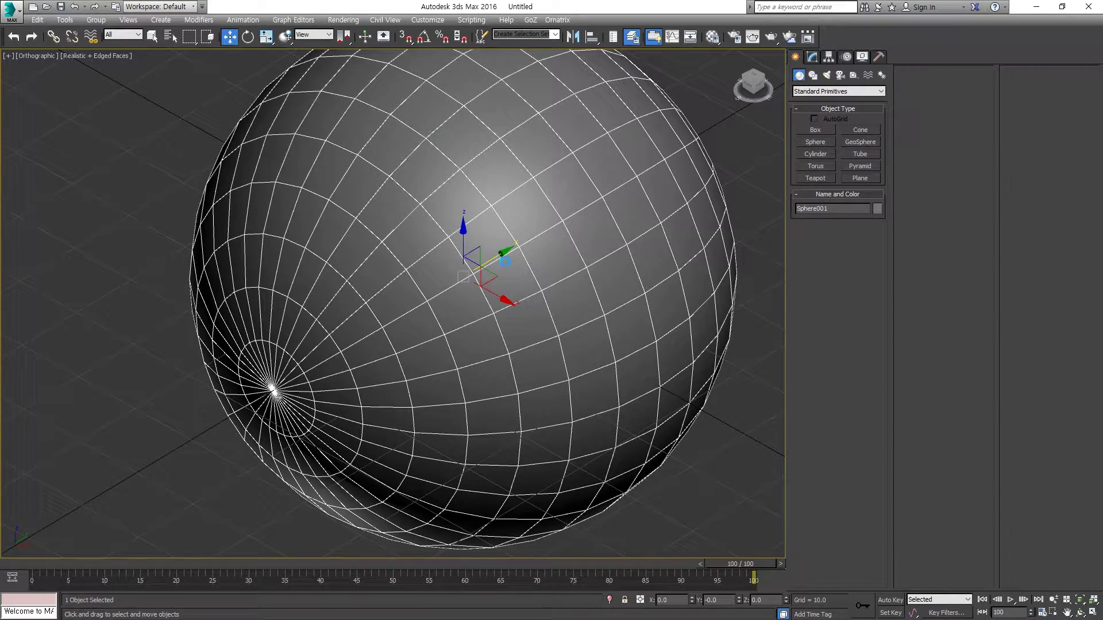
pyautogui.hotkey('ctrl', 'v')
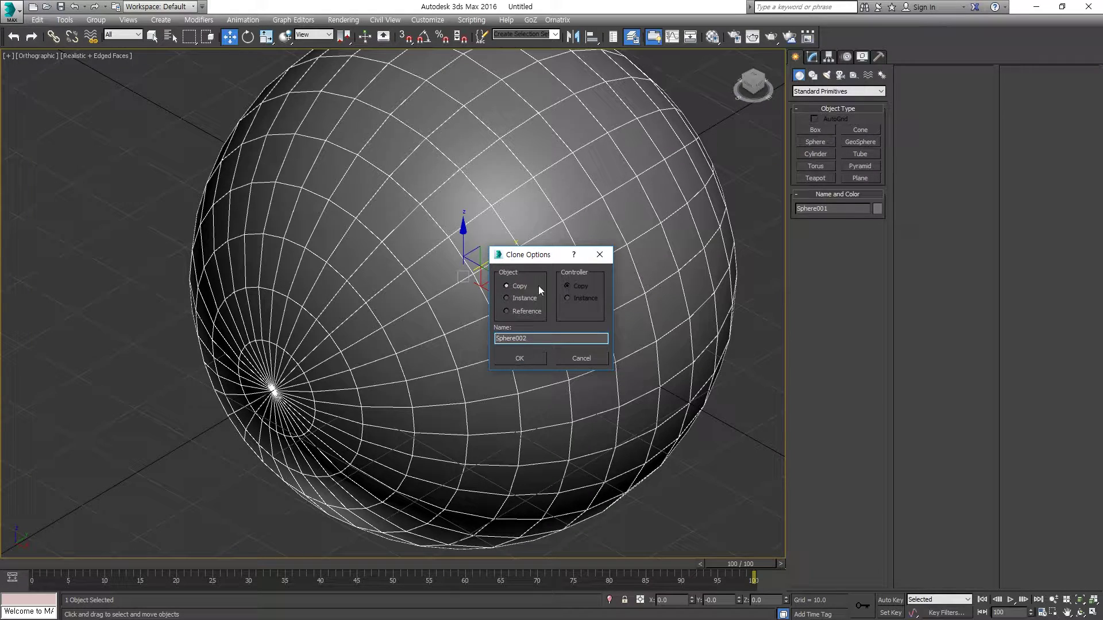
pyautogui.moveTo(533, 260); pyautogui.dragTo(543, 213)
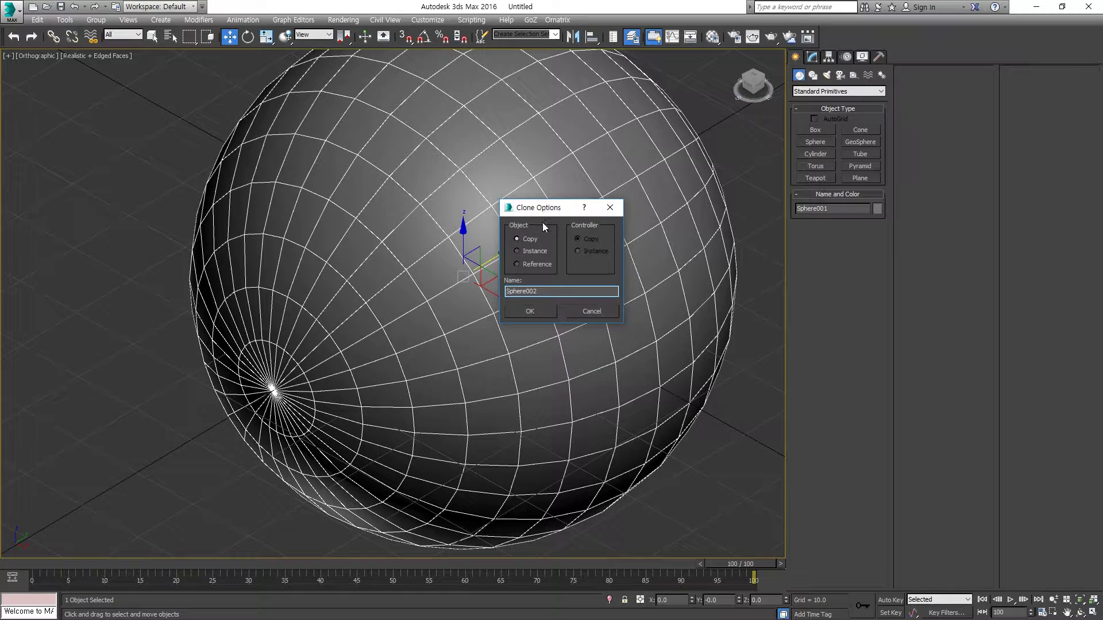
pyautogui.click(536, 310)
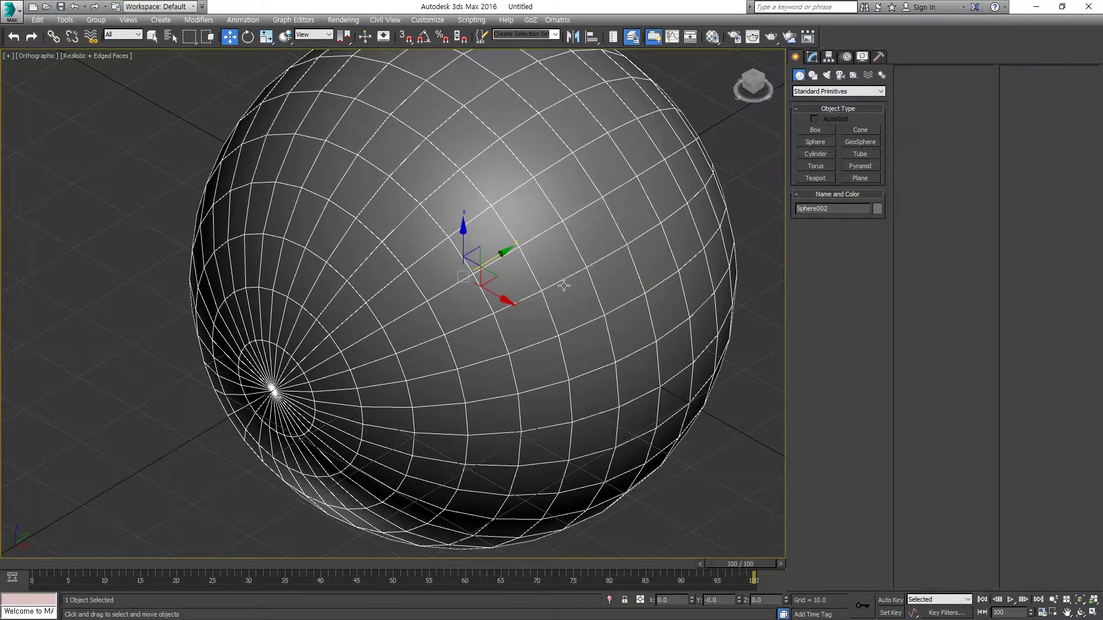
# Hide the copy Sphere002 with Hide Selection.
pyautogui.keyDown('alt'); pyautogui.moveTo(582, 262); pyautogui.dragTo(562, 274, button='middle'); pyautogui.keyUp('alt')
pyautogui.rightClick(515, 229)
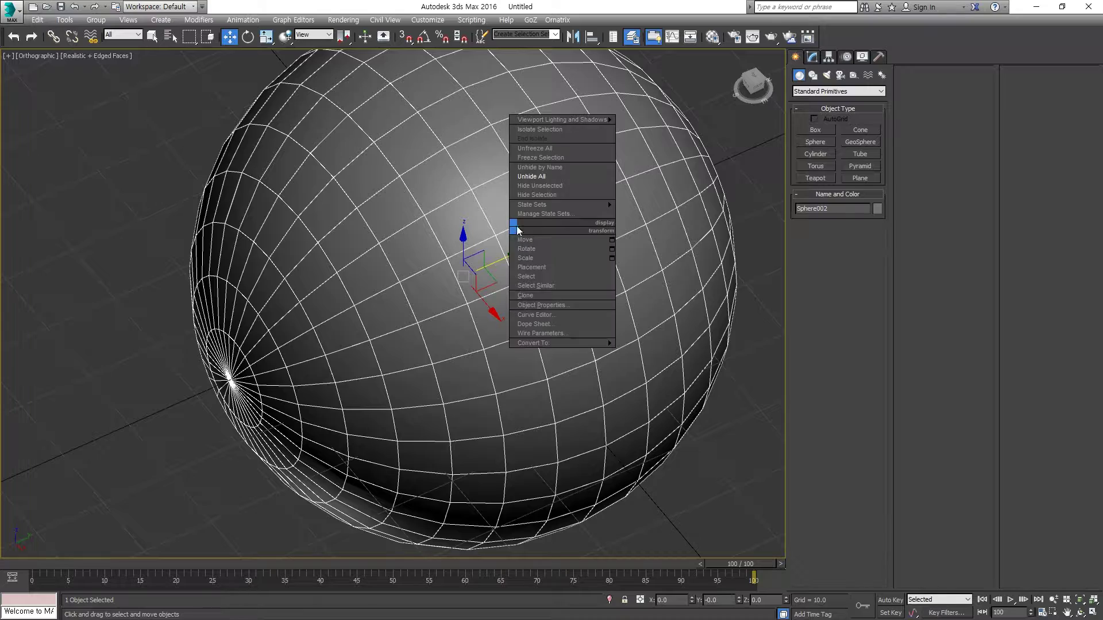
pyautogui.click(534, 198)
# Select Sphere001 and bring up its right-click Convert To menu.
pyautogui.click(468, 262)
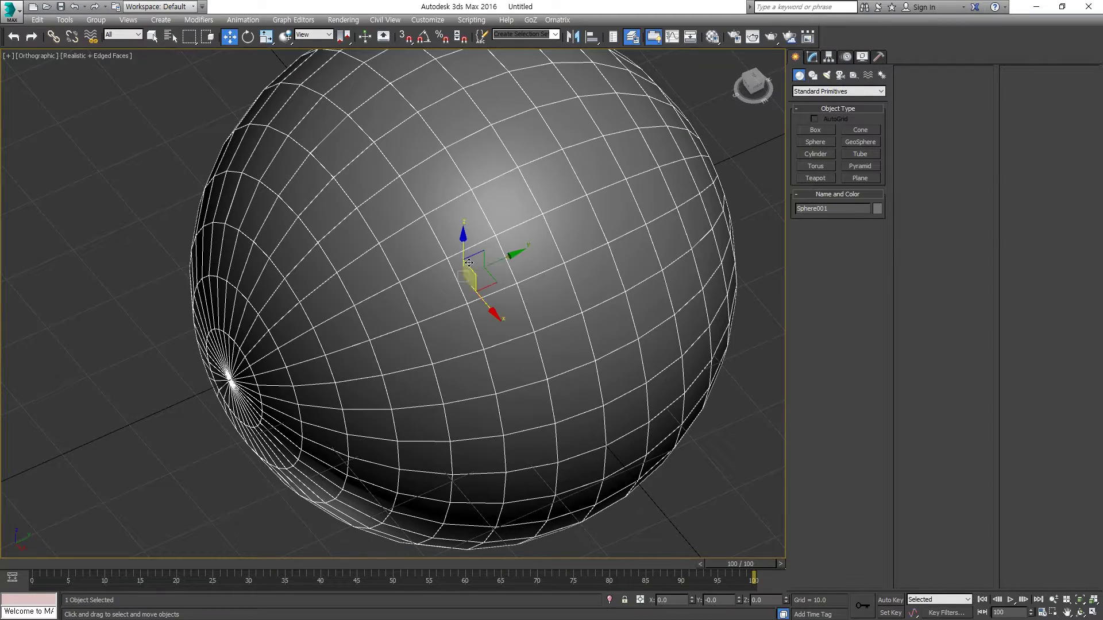
pyautogui.moveTo(542, 261)
pyautogui.keyDown('alt'); pyautogui.mouseDown(button='middle')
pyautogui.moveTo(591, 277)
pyautogui.moveTo(503, 250)
pyautogui.moveTo(462, 228)
pyautogui.moveTo(471, 222)
pyautogui.mouseUp(button='middle'); pyautogui.keyUp('alt')
pyautogui.scroll(-5, 569, 277)
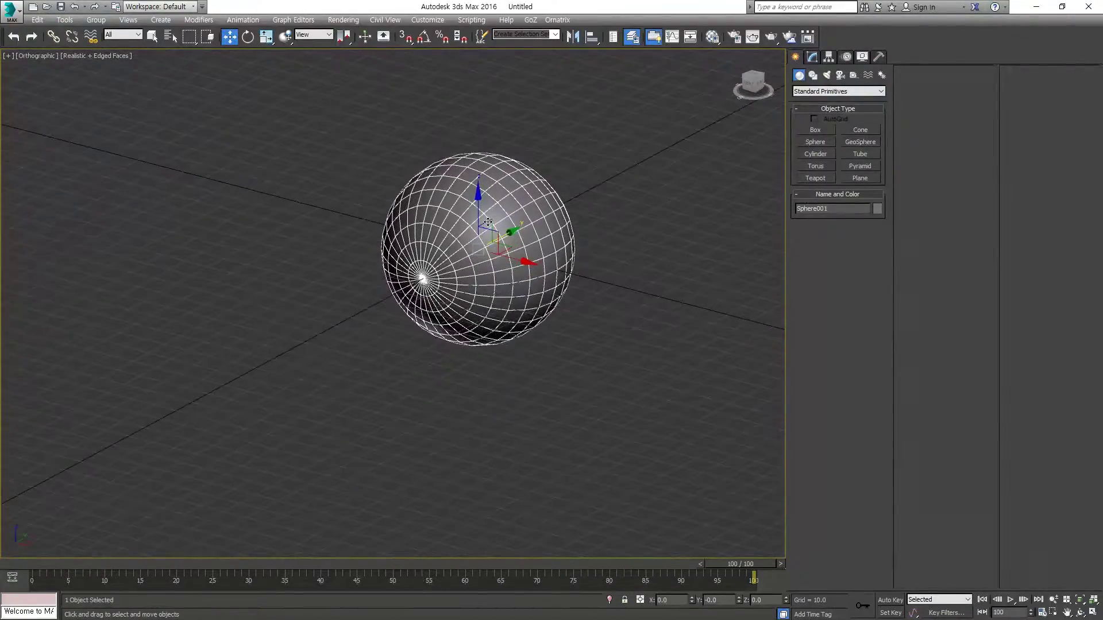
pyautogui.scroll(3, 471, 222)
pyautogui.rightClick(568, 218)
pyautogui.moveTo(515, 334)
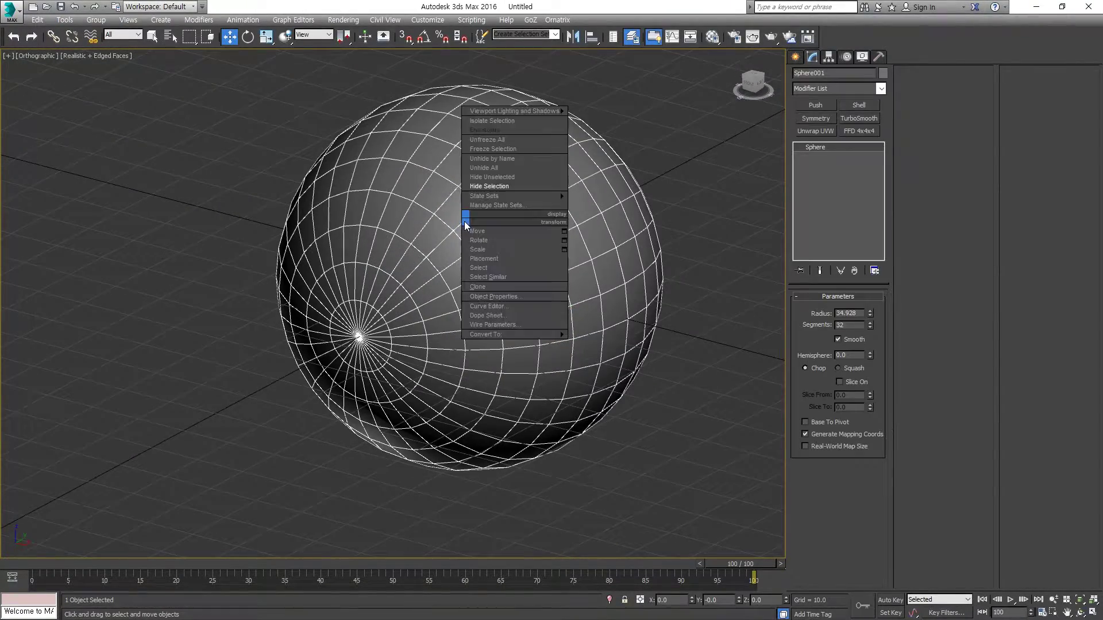
# Convert Sphere001 to Editable Poly and select the whole sphere in Element mode.
pyautogui.click(596, 347)
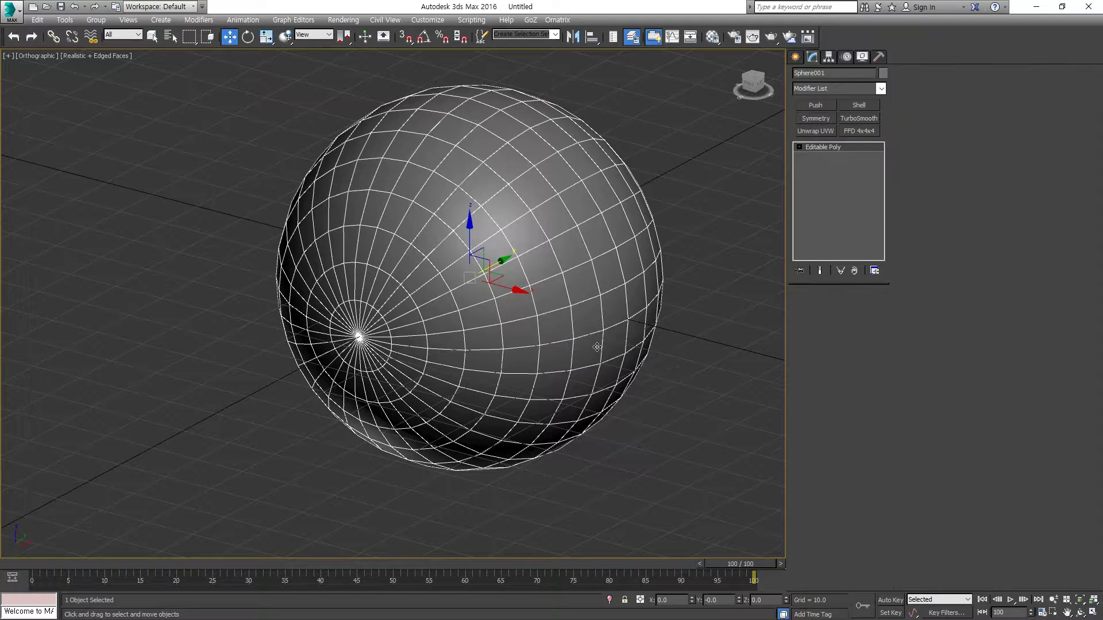
pyautogui.moveTo(455, 323); pyautogui.dragTo(475, 290, button='middle')
pyautogui.press('4')
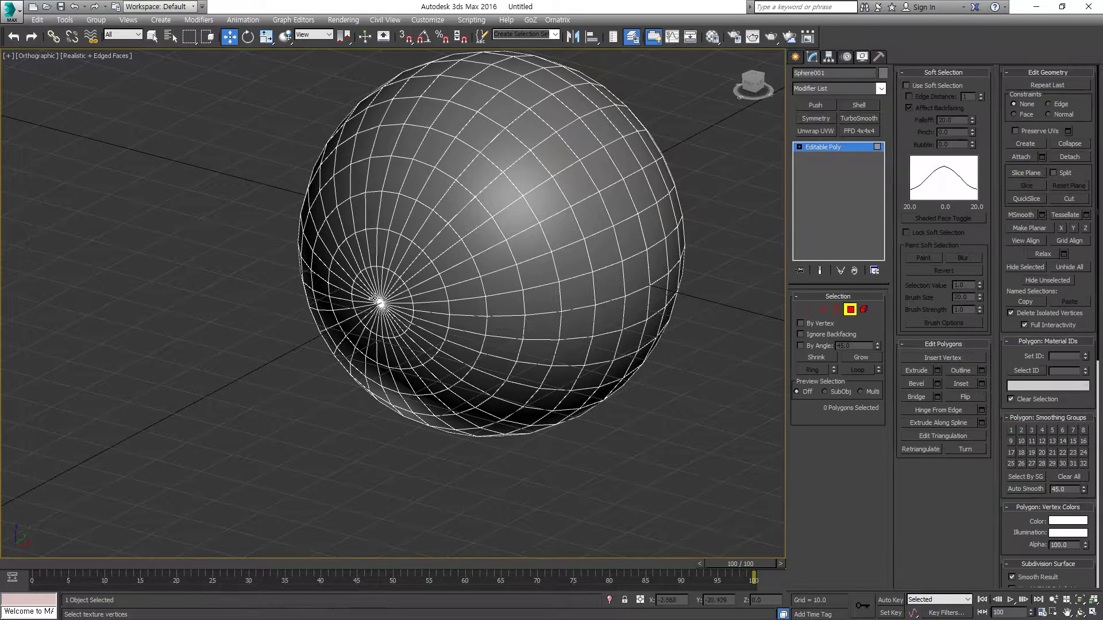
pyautogui.scroll(5, 381, 305)
pyautogui.press('1')
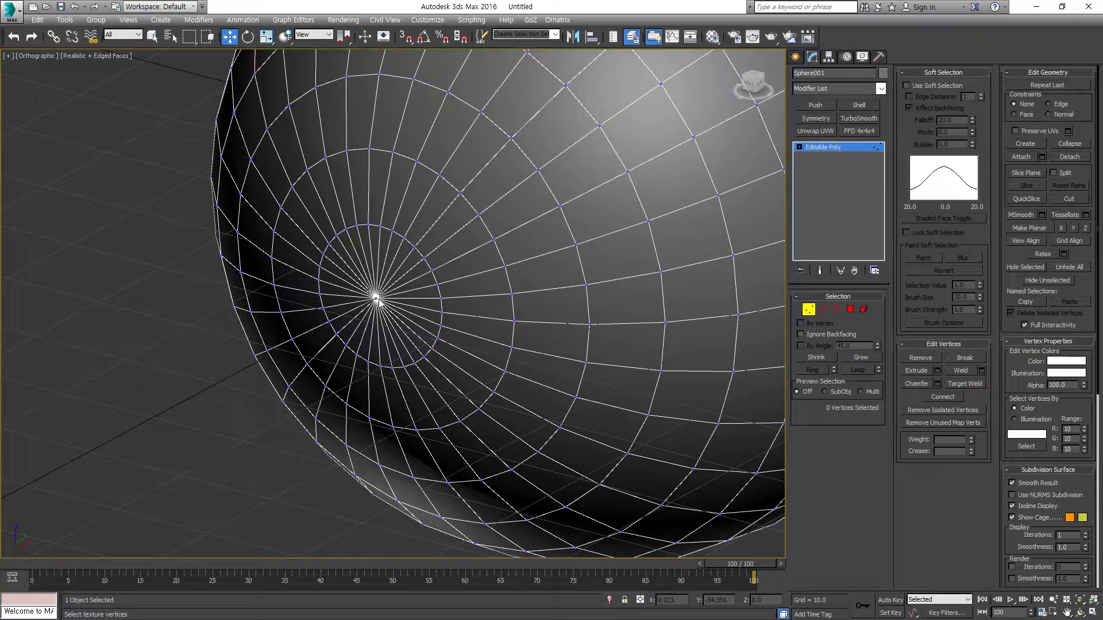
pyautogui.press('z')
pyautogui.press('5')
pyautogui.click(465, 287)
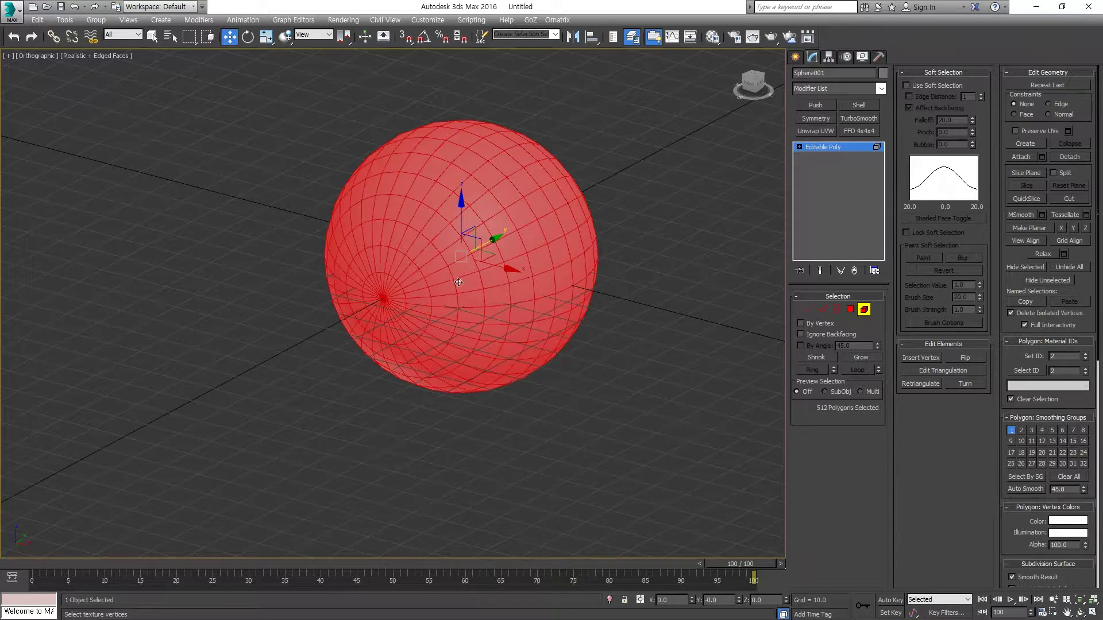
# Shift-scale the element slightly smaller to start a Clone To Element copy.
pyautogui.scroll(3, 471, 291)
pyautogui.press('r')
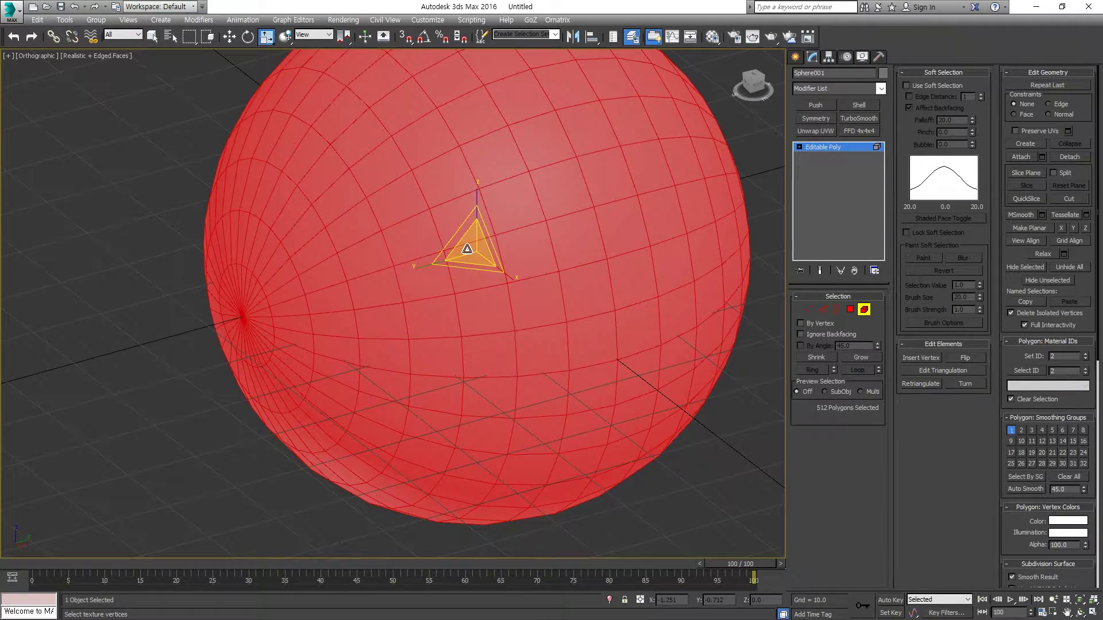
pyautogui.press('F2')
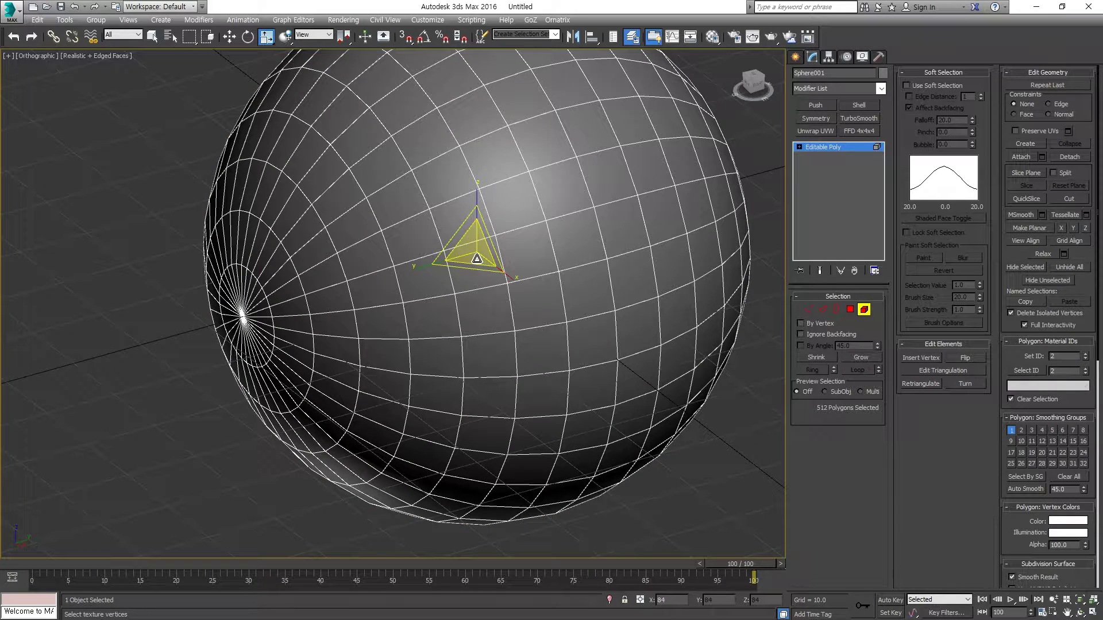
pyautogui.moveTo(477, 258); pyautogui.dragTo(478, 260)
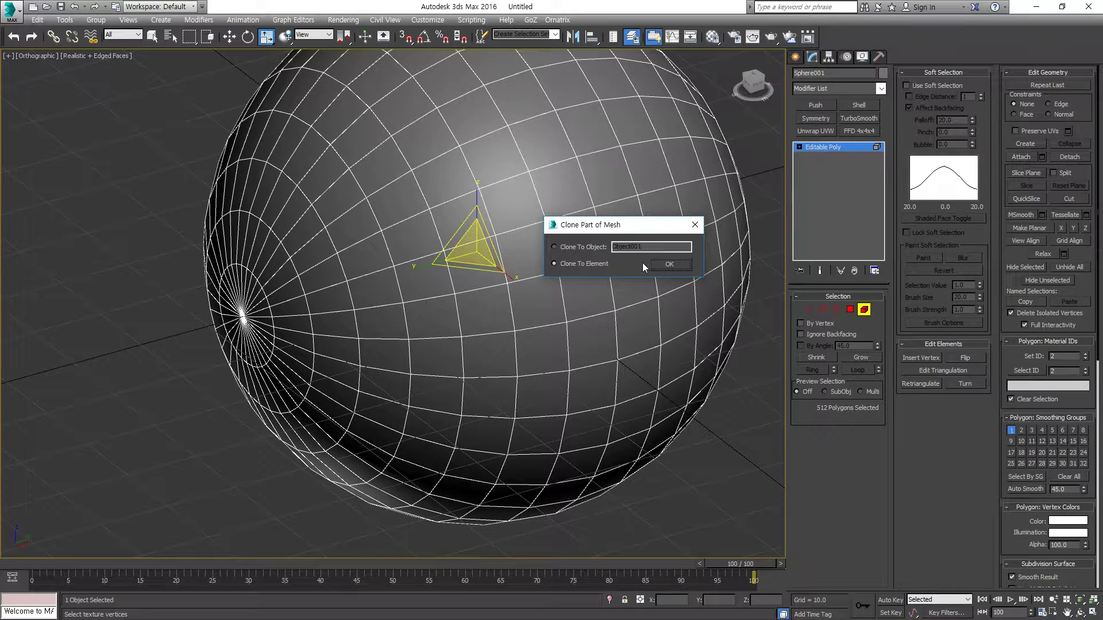
# Confirm Clone To Element and inspect the cloned inner sphere in wireframe.
pyautogui.click(669, 265)
pyautogui.press('F3')
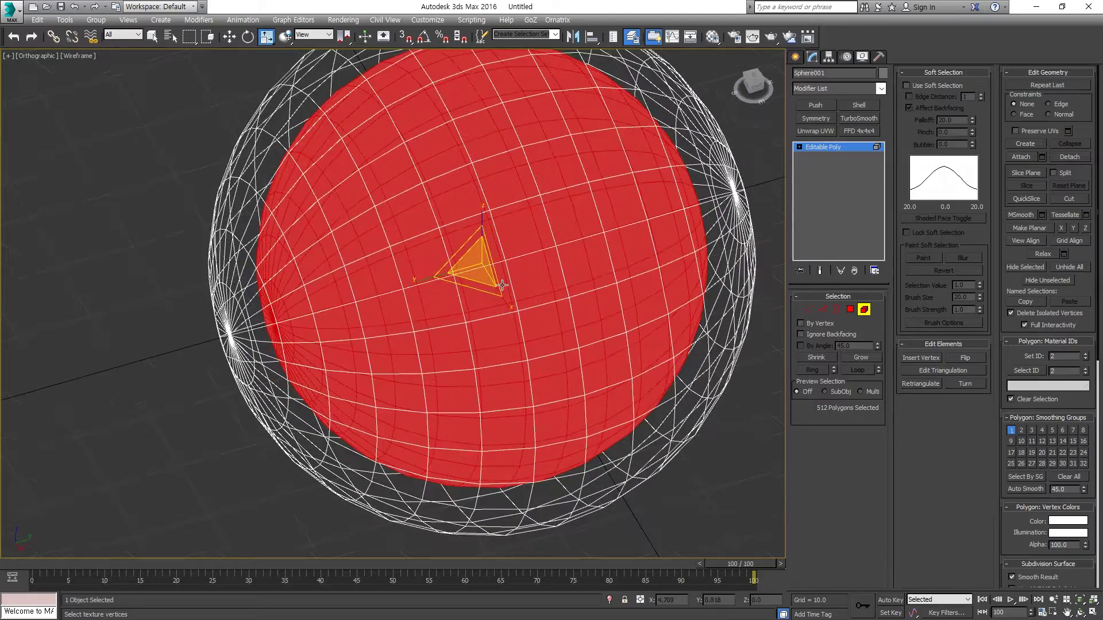
pyautogui.press('w')
pyautogui.scroll(-3, 499, 262)
pyautogui.scroll(1, 501, 277)
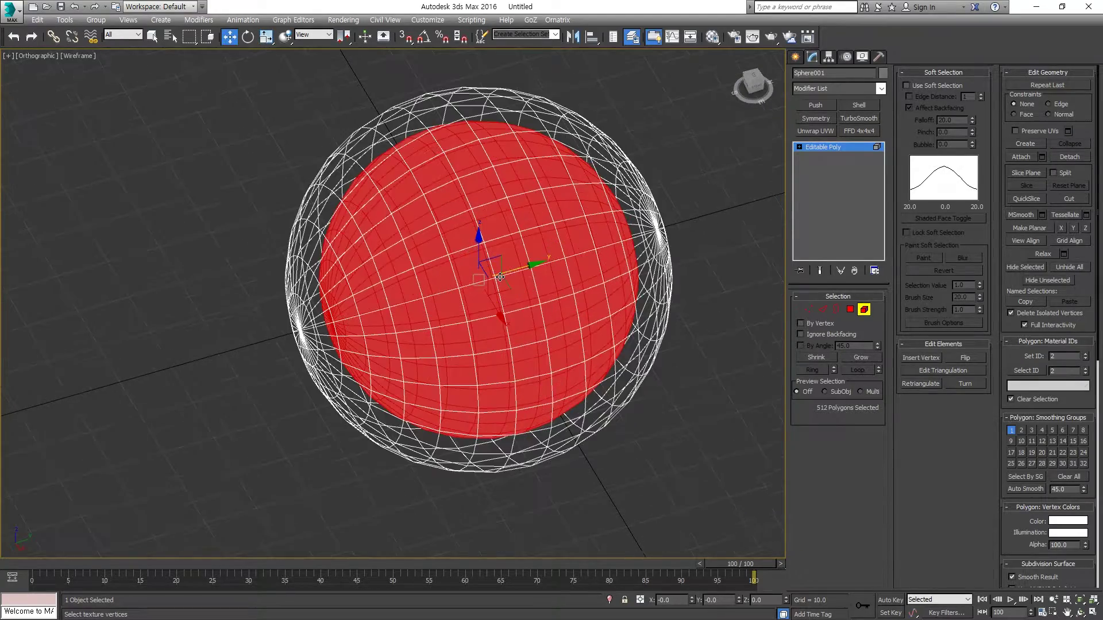
pyautogui.keyDown('alt'); pyautogui.moveTo(520, 269); pyautogui.dragTo(530, 256, button='middle'); pyautogui.keyUp('alt')
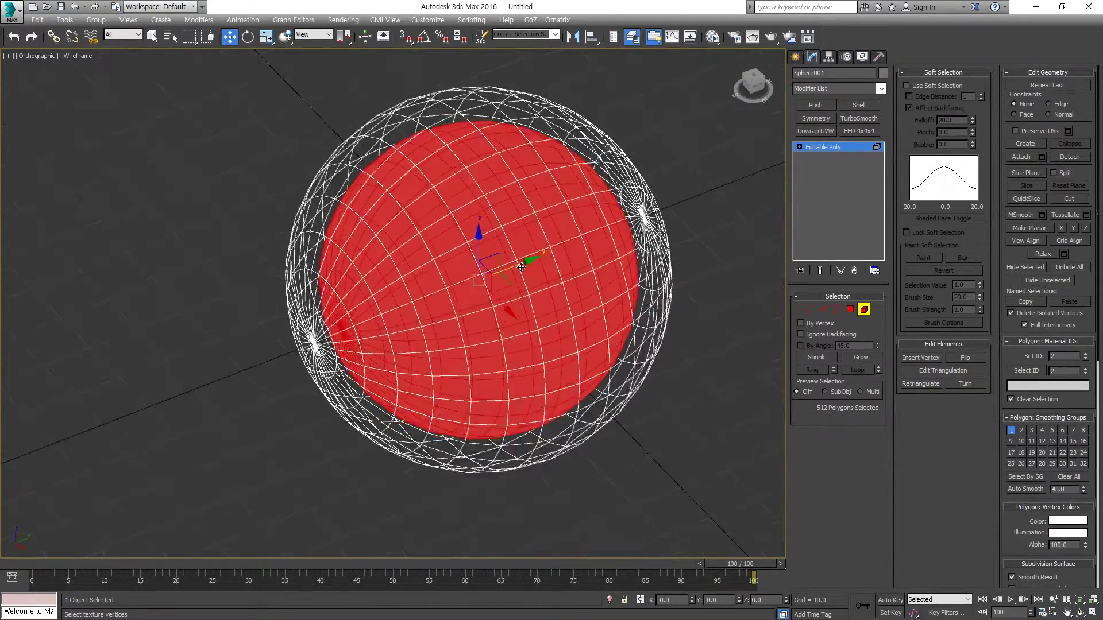
pyautogui.scroll(2, 505, 263)
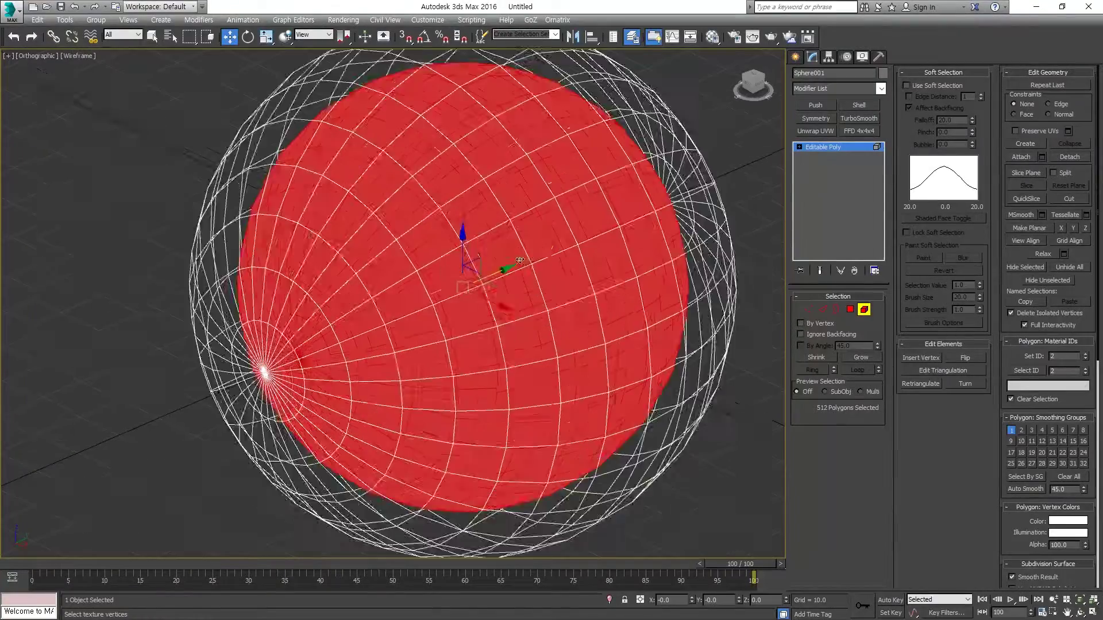
pyautogui.scroll(2, 468, 281)
pyautogui.moveTo(467, 282)
pyautogui.keyDown('alt'); pyautogui.mouseDown(button='middle')
pyautogui.moveTo(414, 299)
pyautogui.moveTo(477, 311)
pyautogui.mouseUp(button='middle'); pyautogui.keyUp('alt')
# Move the inner sphere element left so it bulges out one side.
pyautogui.press('F3')
pyautogui.scroll(-8, 414, 299)
pyautogui.scroll(1, 412, 299)
pyautogui.scroll(4, 412, 299)
pyautogui.moveTo(476, 312); pyautogui.dragTo(429, 319)
pyautogui.press('r')
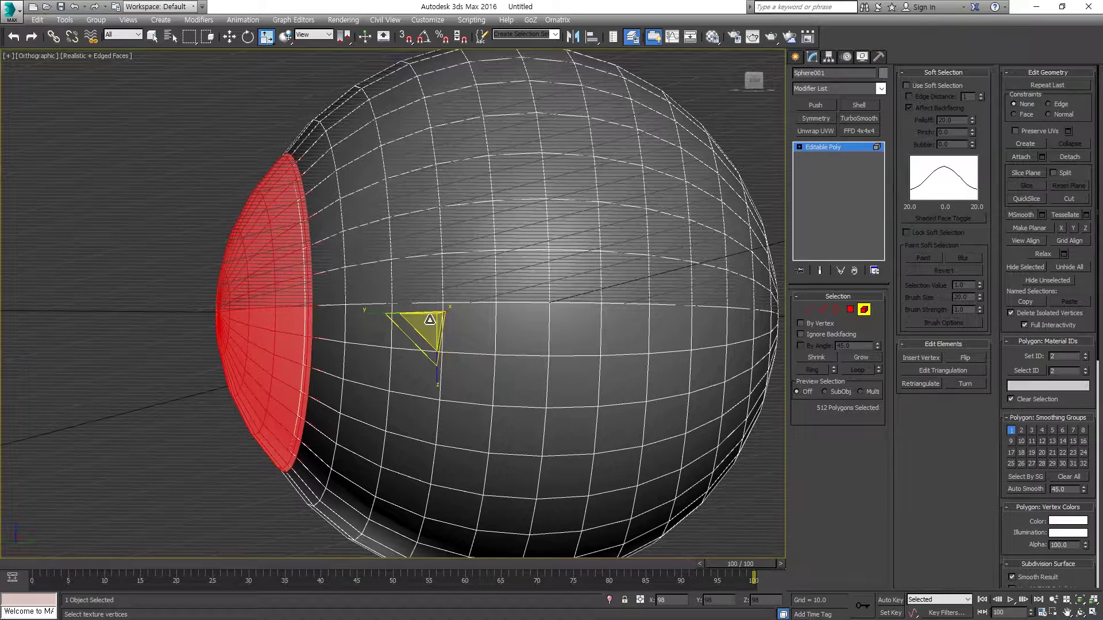
# Rescale the inner sphere to 97% and nudge its cap further left.
pyautogui.press('w')
pyautogui.hotkey('ctrl', 'z')
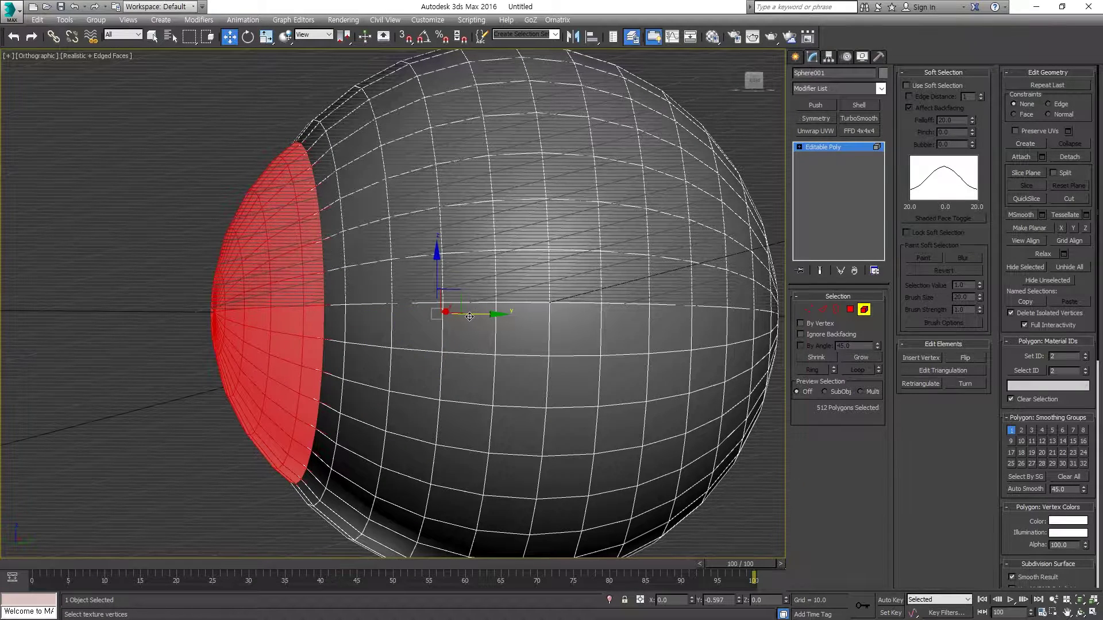
pyautogui.press('r')
pyautogui.moveTo(425, 320); pyautogui.dragTo(428, 321)
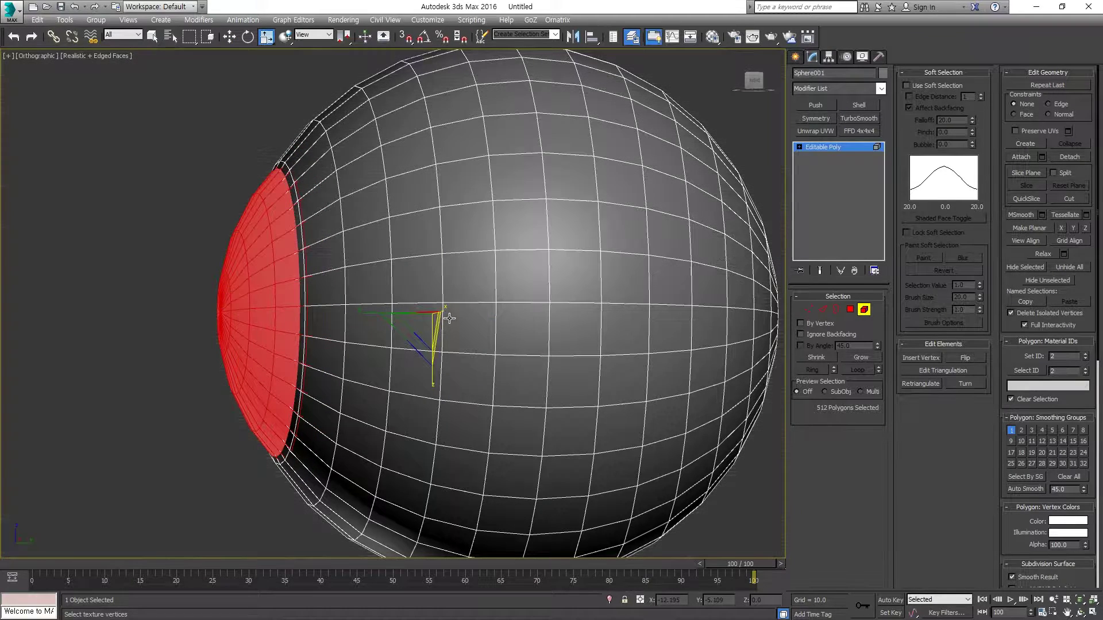
pyautogui.press('w')
pyautogui.moveTo(463, 313); pyautogui.dragTo(410, 314)
# Slide the inner sphere along Y to about -9.691.
pyautogui.keyDown('alt'); pyautogui.moveTo(411, 314); pyautogui.dragTo(402, 281, button='middle'); pyautogui.keyUp('alt')
pyautogui.scroll(5, 402, 282)
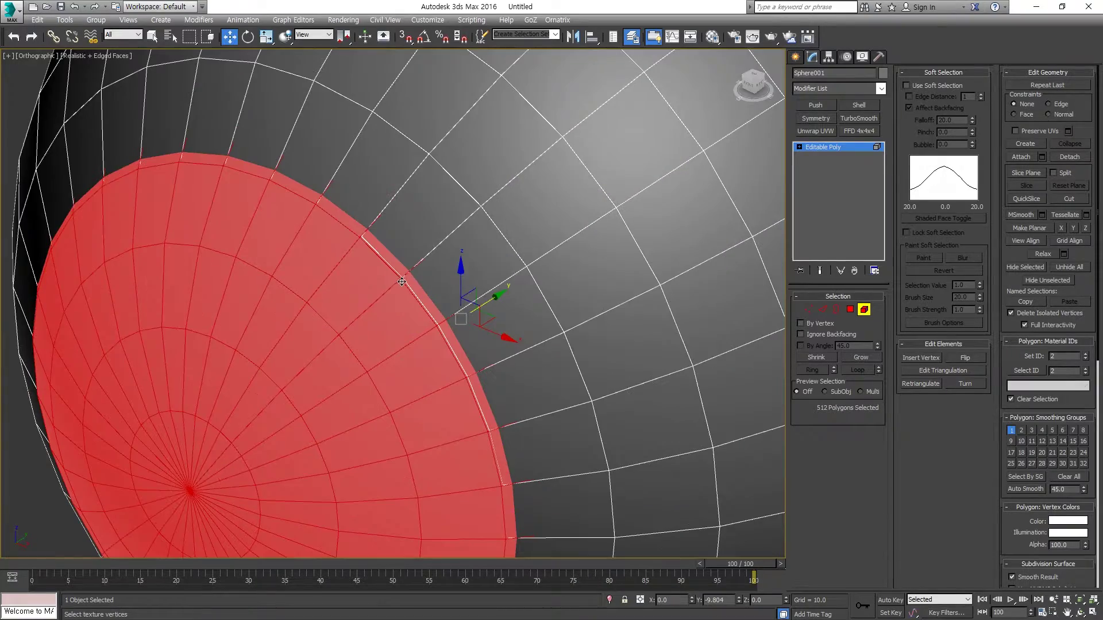
pyautogui.moveTo(493, 296); pyautogui.dragTo(463, 315)
pyautogui.scroll(3, 441, 327)
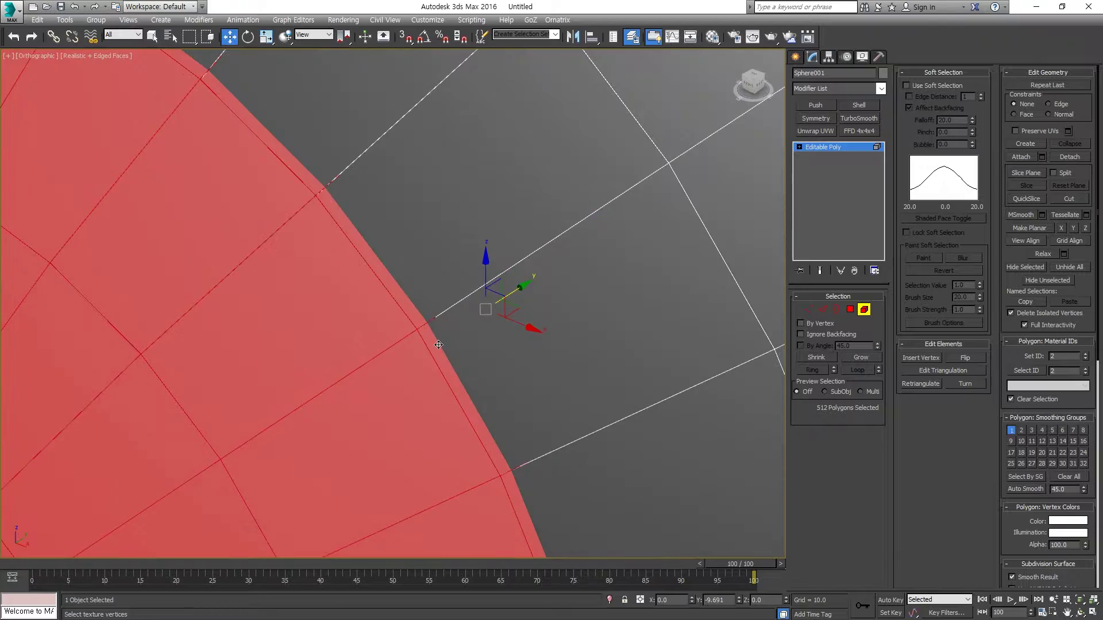
pyautogui.scroll(-5, 438, 345)
pyautogui.scroll(-3, 373, 304)
# Check the protruding cap from the side in wireframe view.
pyautogui.keyDown('alt'); pyautogui.moveTo(374, 304); pyautogui.dragTo(366, 301, button='middle'); pyautogui.keyUp('alt')
pyautogui.scroll(3, 366, 301)
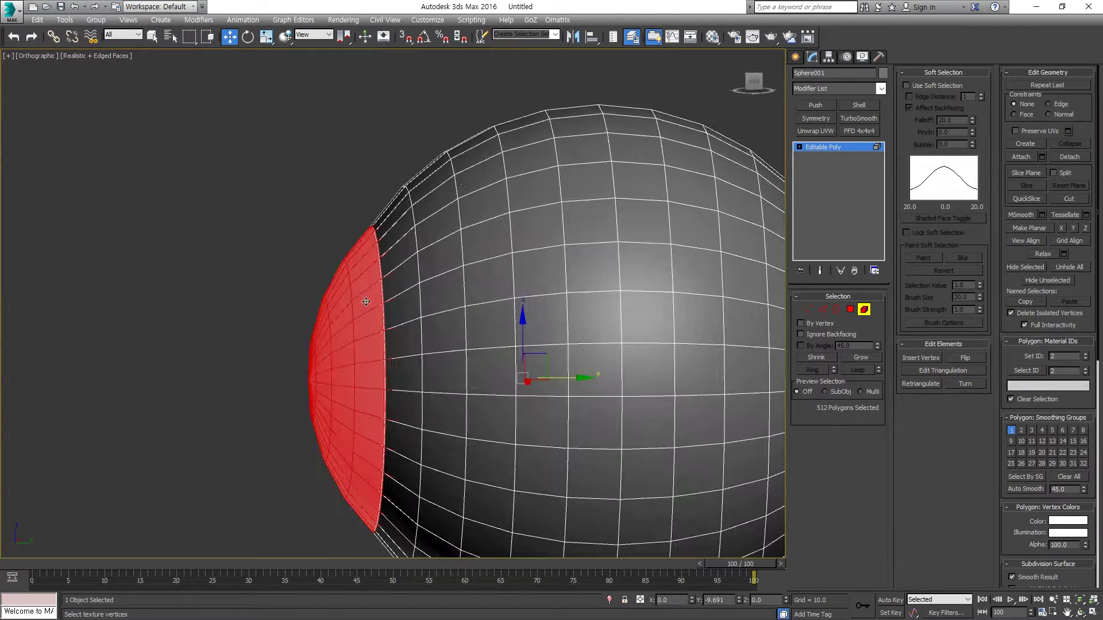
pyautogui.press('z')
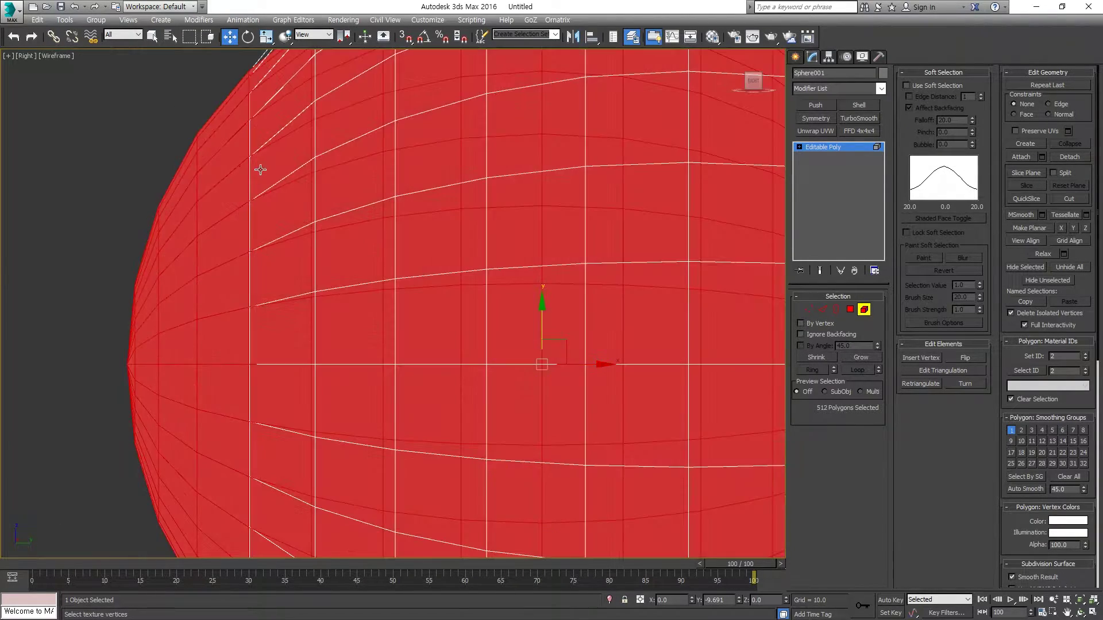
pyautogui.press('F3')
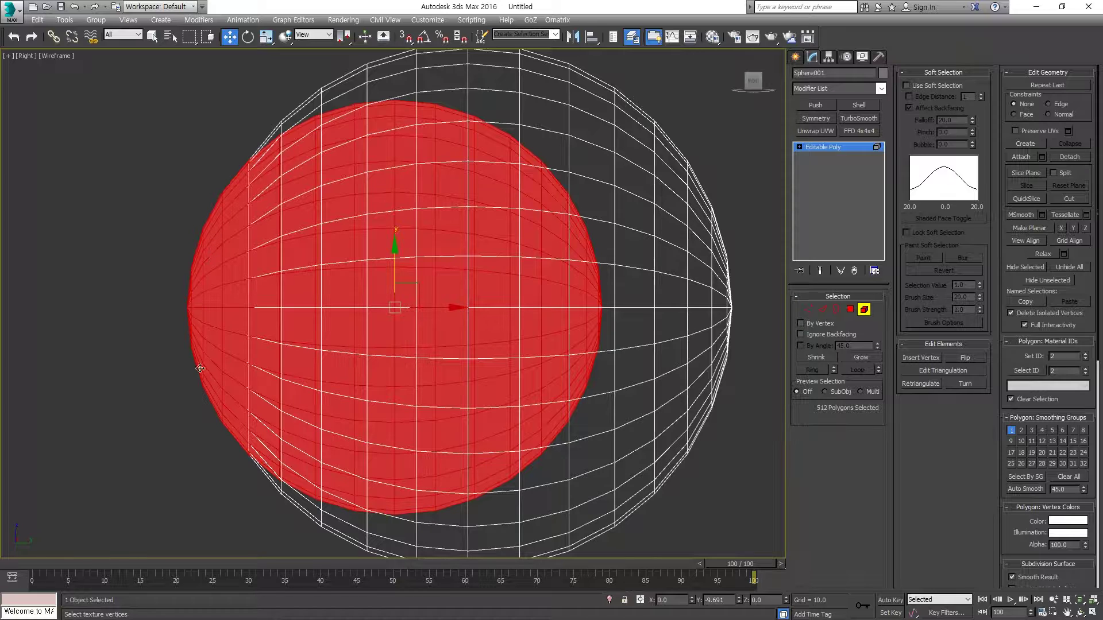
pyautogui.moveTo(231, 195); pyautogui.dragTo(229, 226, button='middle')
pyautogui.press('F3')
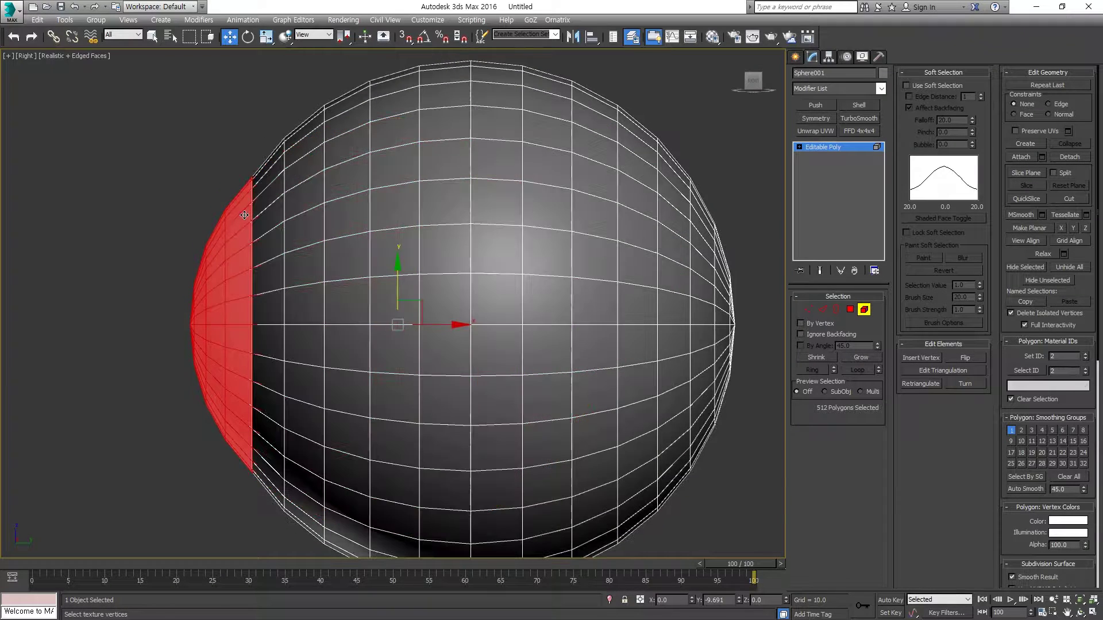
pyautogui.press('F3')
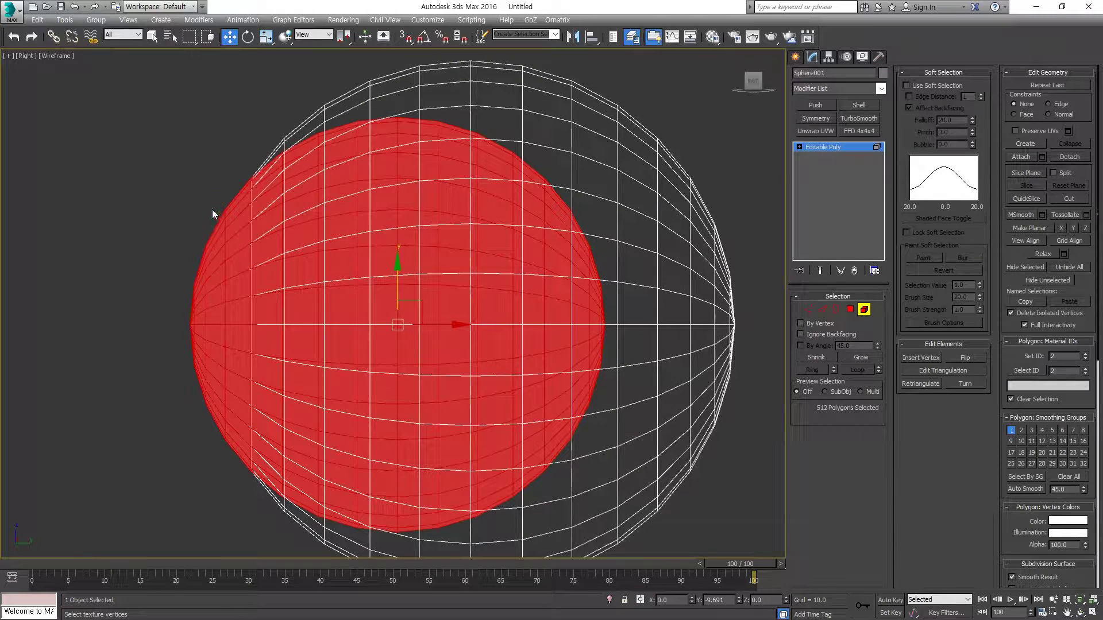
# Delete the inner sphere's polygons except its protruding 128-polygon cap.
pyautogui.press('4')
pyautogui.moveTo(252, 300); pyautogui.dragTo(264, 261, button='middle')
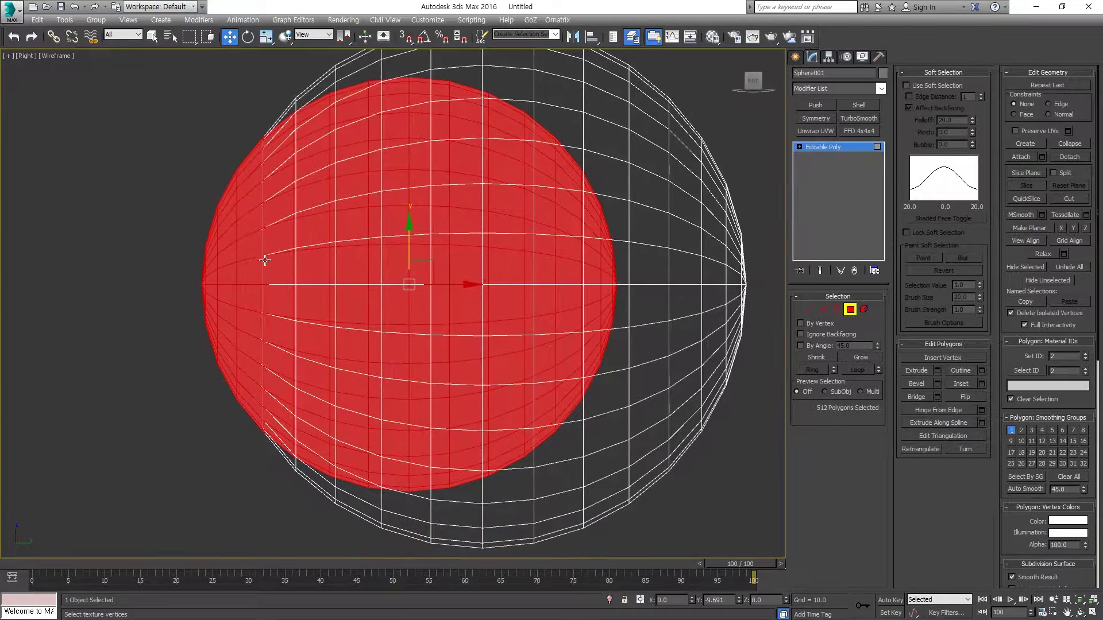
pyautogui.scroll(-3, 265, 261)
pyautogui.scroll(3, 253, 240)
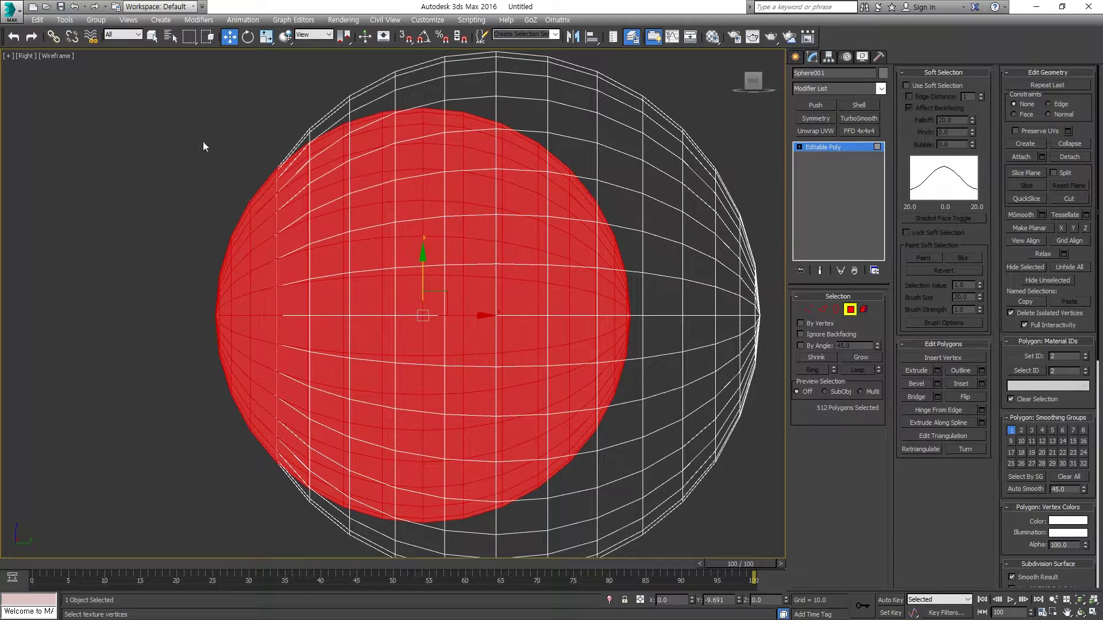
pyautogui.moveTo(242, 269); pyautogui.dragTo(271, 498)
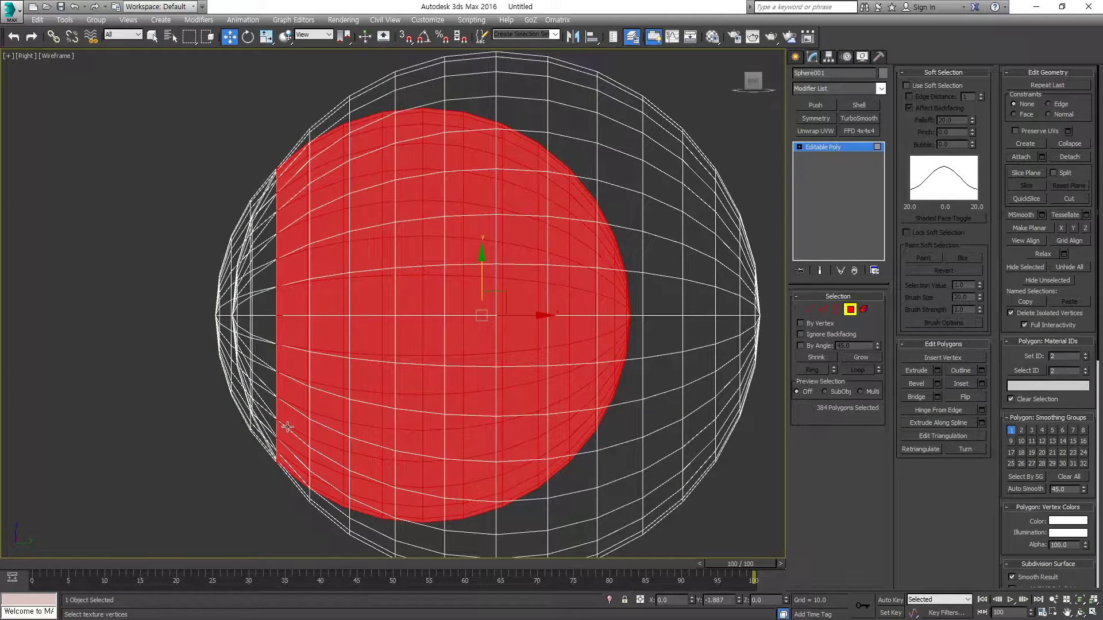
pyautogui.moveTo(290, 416); pyautogui.dragTo(275, 342, button='middle')
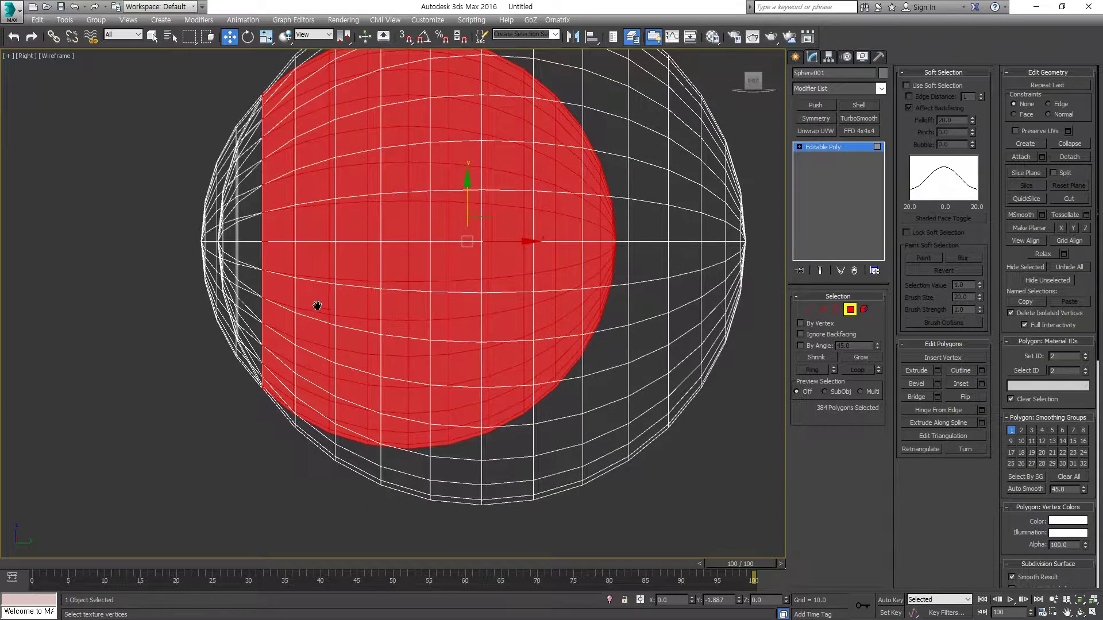
pyautogui.moveTo(317, 305); pyautogui.dragTo(311, 363, button='middle')
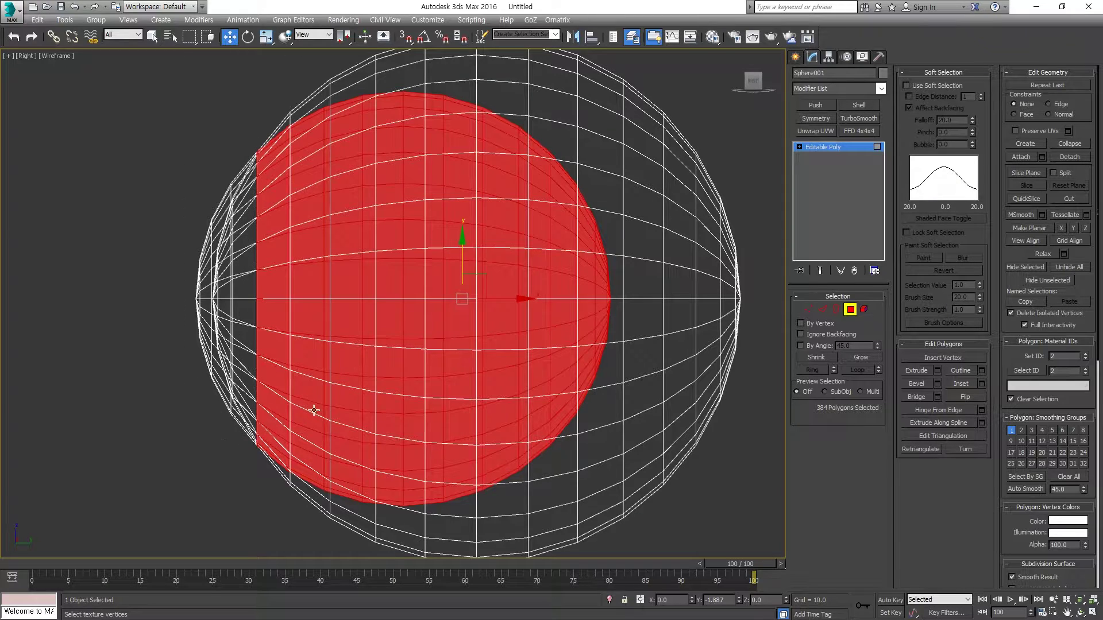
pyautogui.moveTo(313, 412); pyautogui.dragTo(316, 387, button='middle')
pyautogui.hotkey('ctrl', 'd')
pyautogui.scroll(1, 357, 355)
pyautogui.press('F3')
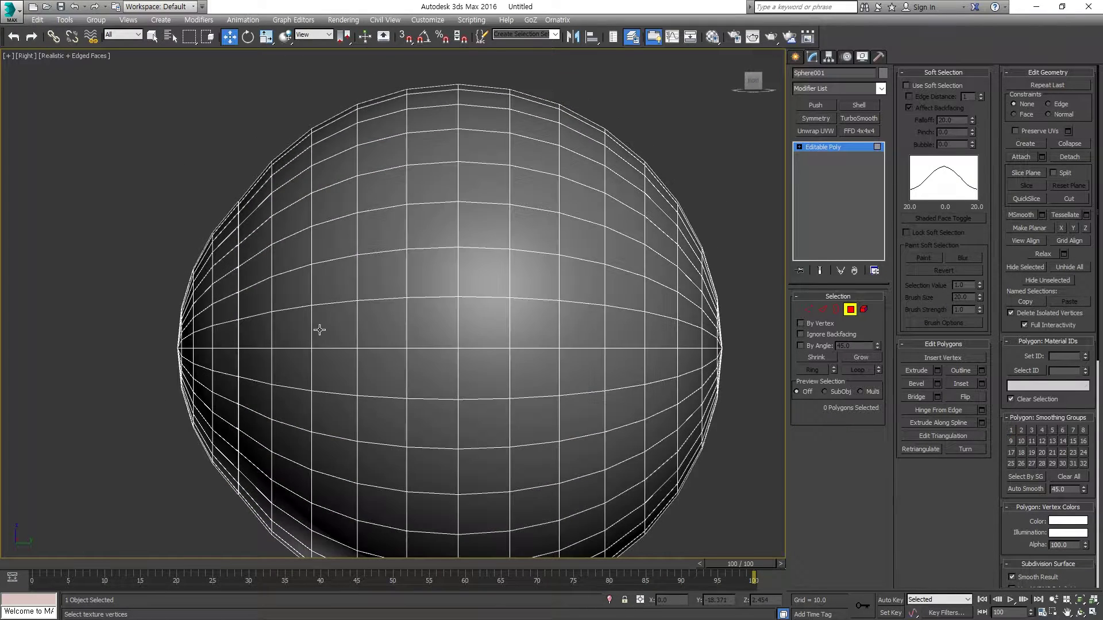
# Delete the outer sphere's 96-polygon left strip lying behind the cap.
pyautogui.press('5')
pyautogui.click(328, 318)
pyautogui.press('F3')
pyautogui.scroll(-3, 325, 317)
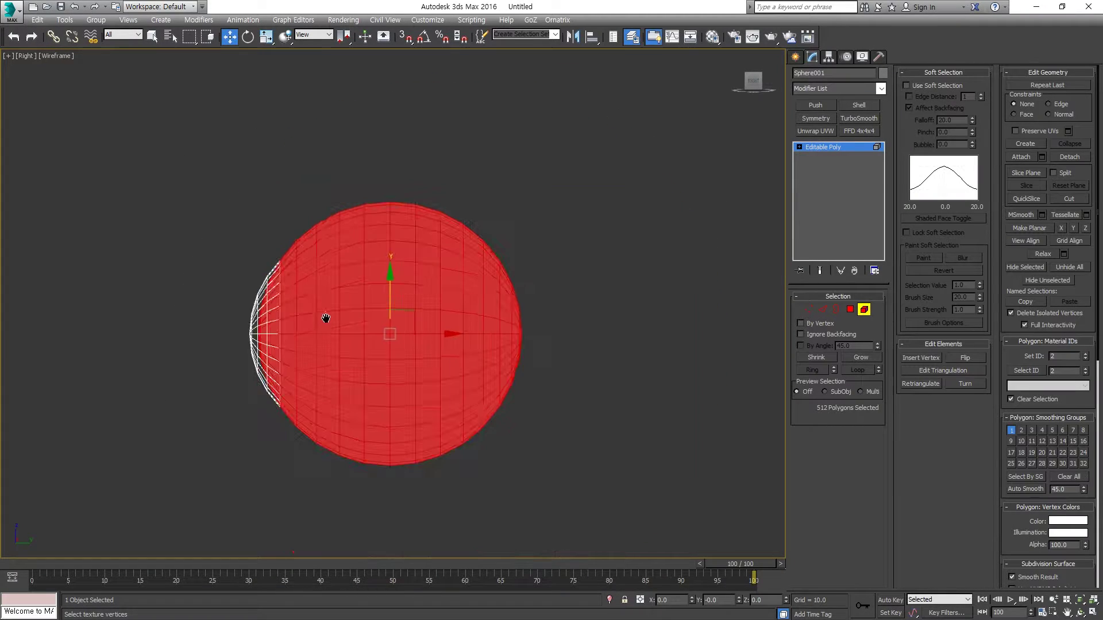
pyautogui.press('4')
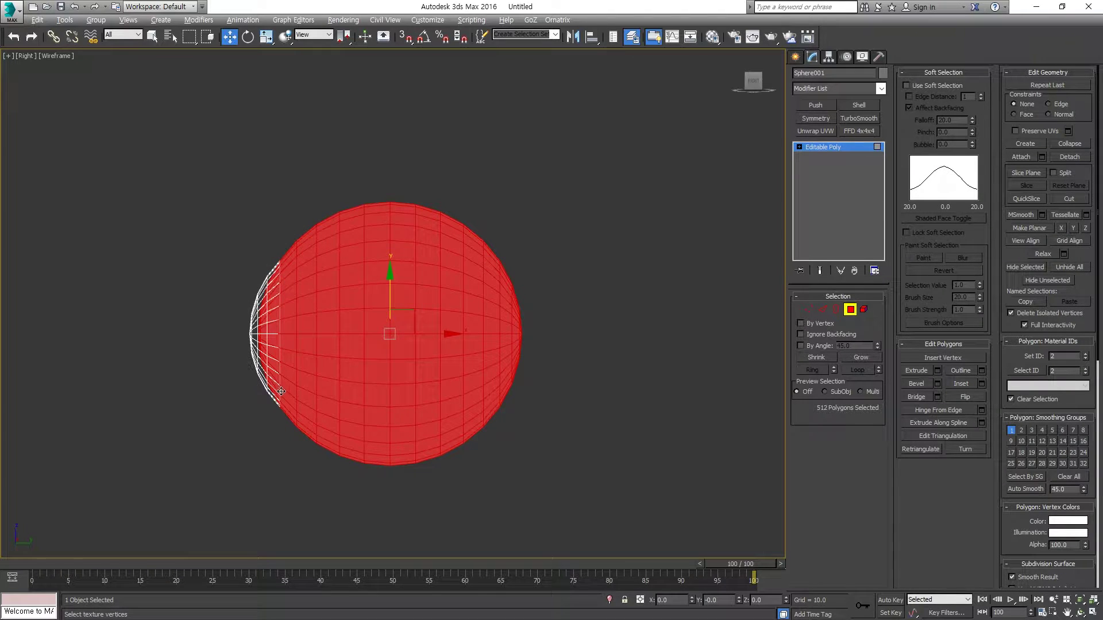
pyautogui.keyDown('alt'); pyautogui.moveTo(560, 515); pyautogui.dragTo(557, 514); pyautogui.keyUp('alt')
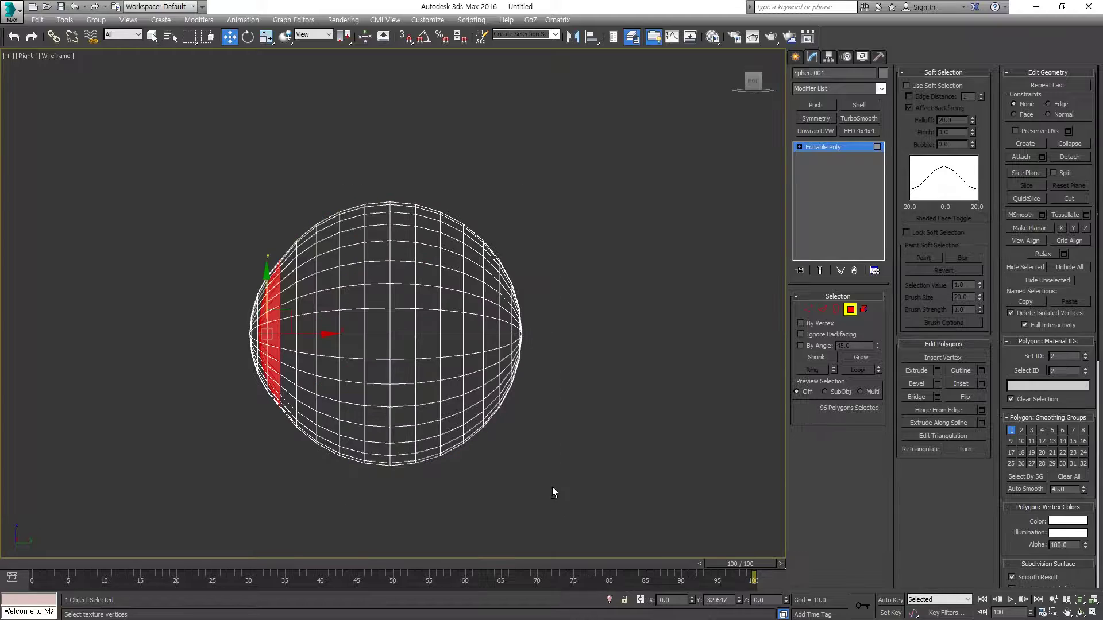
pyautogui.scroll(5, 288, 330)
pyautogui.press('F3')
pyautogui.moveTo(283, 327); pyautogui.dragTo(292, 345, button='middle')
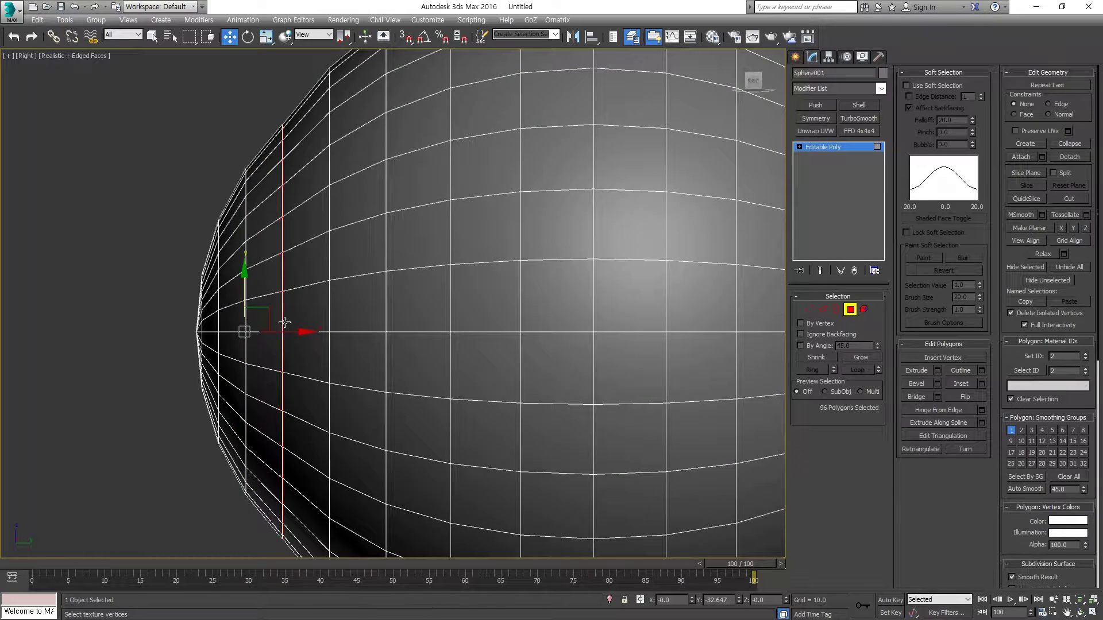
pyautogui.press('F3')
pyautogui.moveTo(283, 287); pyautogui.dragTo(286, 301, button='middle')
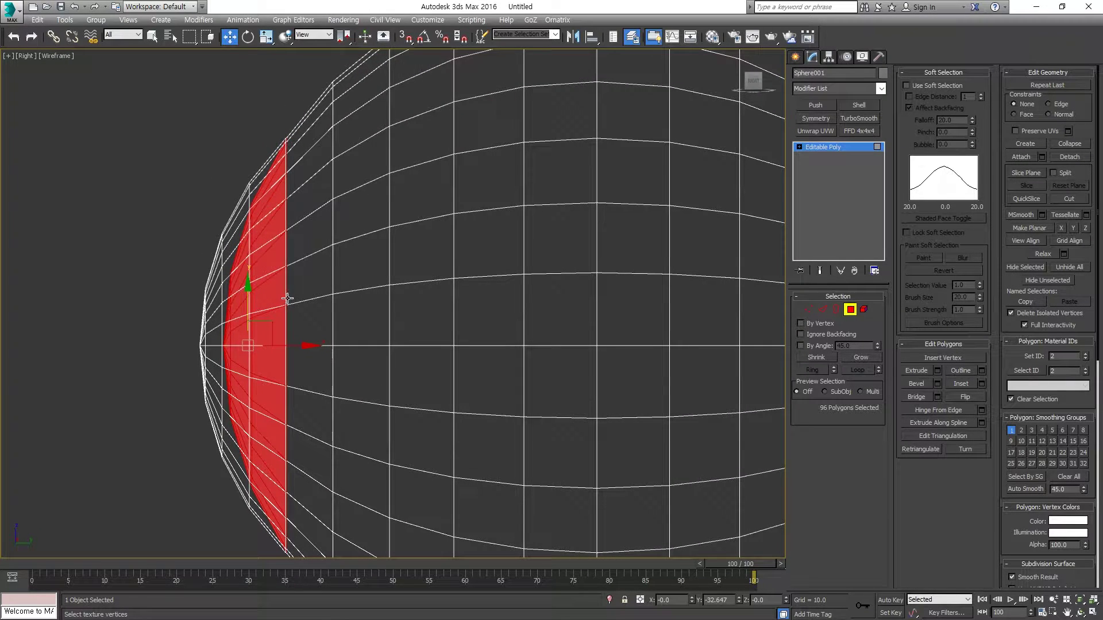
pyautogui.click(290, 294)
# Orbit to an angled view and select the cap element.
pyautogui.scroll(3, 280, 253)
pyautogui.scroll(-8, 304, 256)
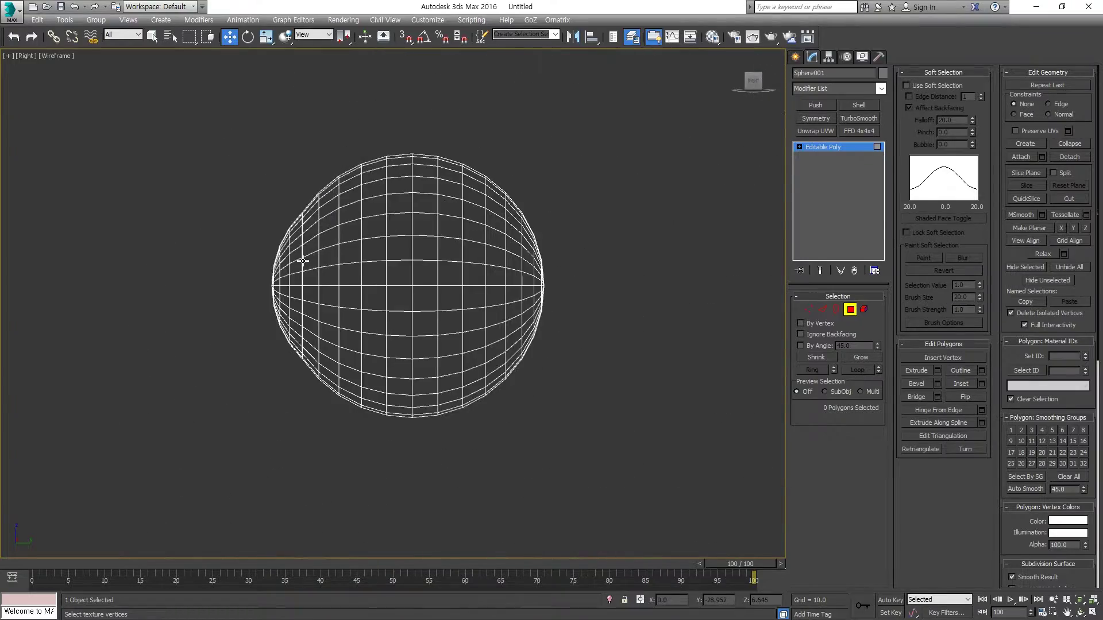
pyautogui.scroll(4, 303, 261)
pyautogui.moveTo(308, 254)
pyautogui.keyDown('alt'); pyautogui.mouseDown(button='middle')
pyautogui.moveTo(344, 299)
pyautogui.moveTo(337, 327)
pyautogui.moveTo(375, 276)
pyautogui.moveTo(399, 270)
pyautogui.moveTo(396, 287)
pyautogui.mouseUp(button='middle'); pyautogui.keyUp('alt')
pyautogui.press('5')
pyautogui.click(300, 267)
# Select both the main sphere element and the cap element.
pyautogui.click(375, 274)
pyautogui.scroll(2, 344, 256)
pyautogui.scroll(2, 340, 291)
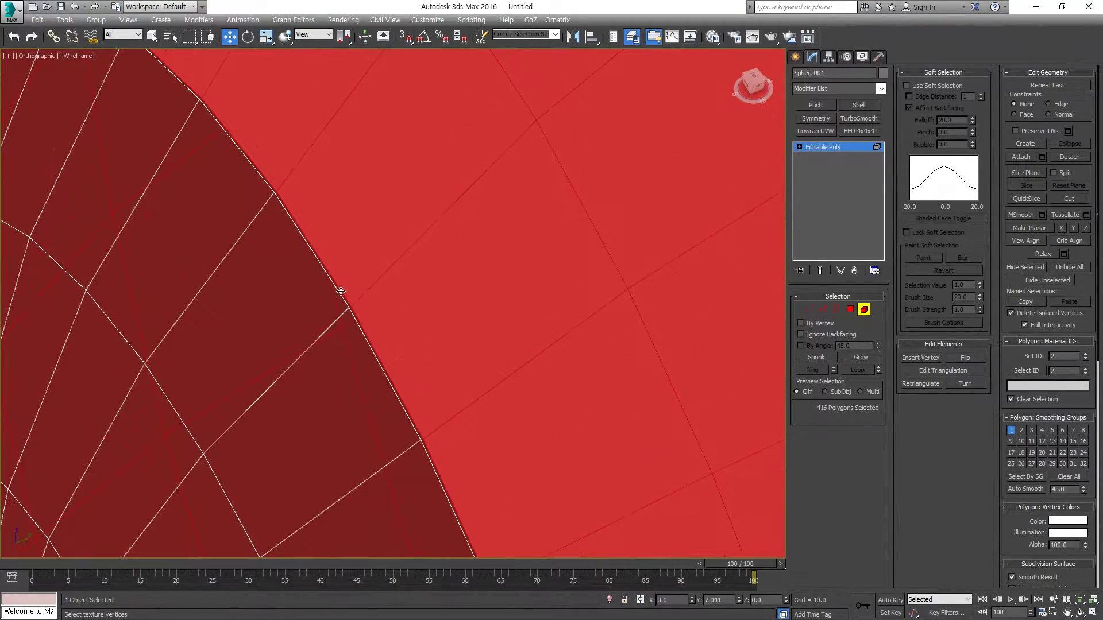
pyautogui.keyDown('ctrl'); pyautogui.click(348, 357); pyautogui.keyUp('ctrl')
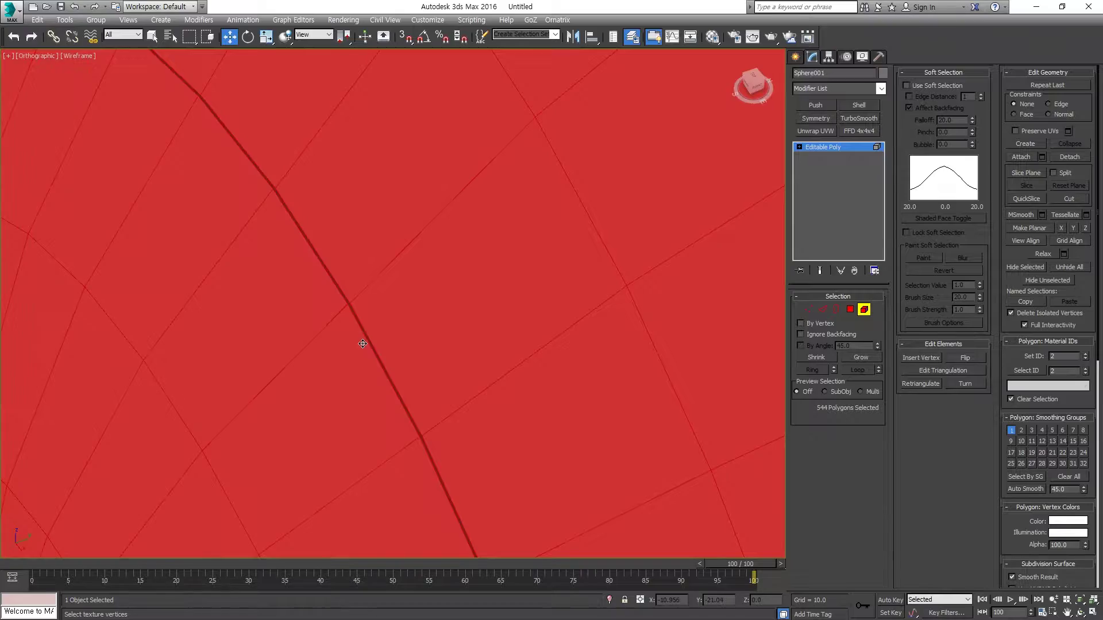
pyautogui.keyDown('alt'); pyautogui.moveTo(363, 343); pyautogui.dragTo(409, 344, button='middle'); pyautogui.keyUp('alt')
# Select the 64-edge open border loop in Border mode, viewed vertically.
pyautogui.press('3')
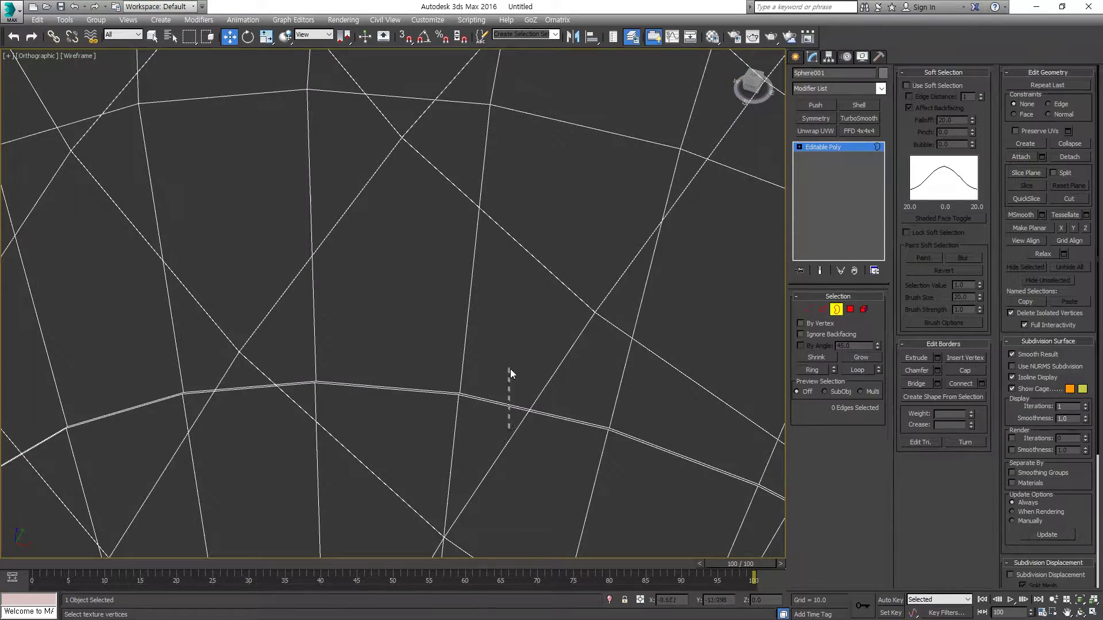
pyautogui.moveTo(510, 369)
pyautogui.keyDown('alt'); pyautogui.mouseDown(button='middle')
pyautogui.moveTo(458, 375)
pyautogui.moveTo(501, 323)
pyautogui.moveTo(553, 293)
pyautogui.moveTo(567, 315)
pyautogui.moveTo(536, 337)
pyautogui.mouseUp(button='middle'); pyautogui.keyUp('alt')
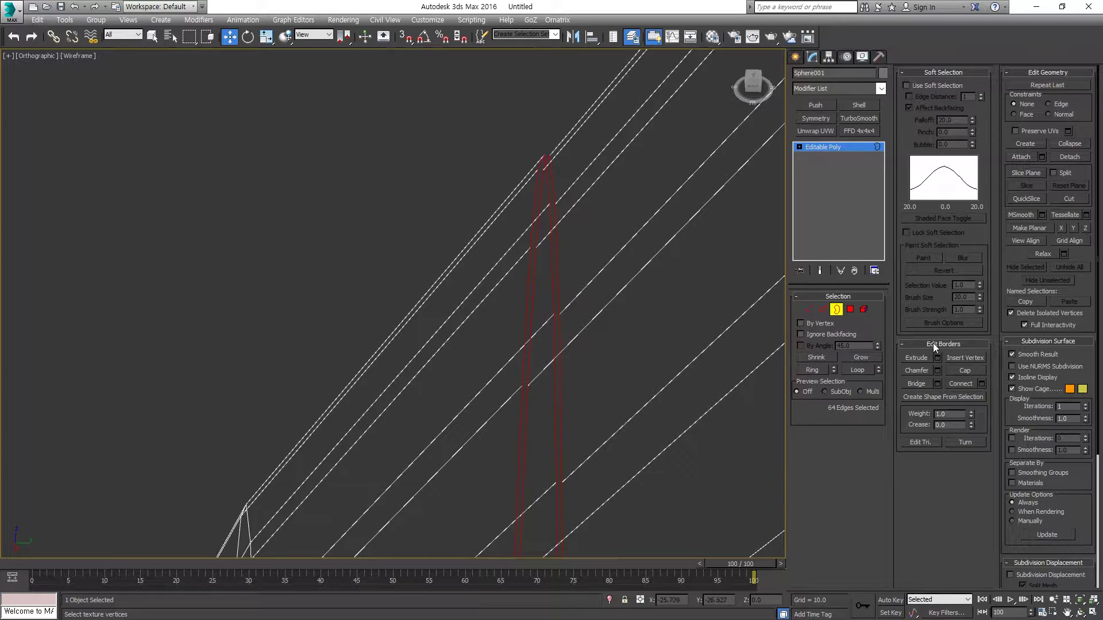
pyautogui.keyDown('alt'); pyautogui.moveTo(521, 290); pyautogui.dragTo(515, 263, button='middle'); pyautogui.keyUp('alt')
pyautogui.press('F3')
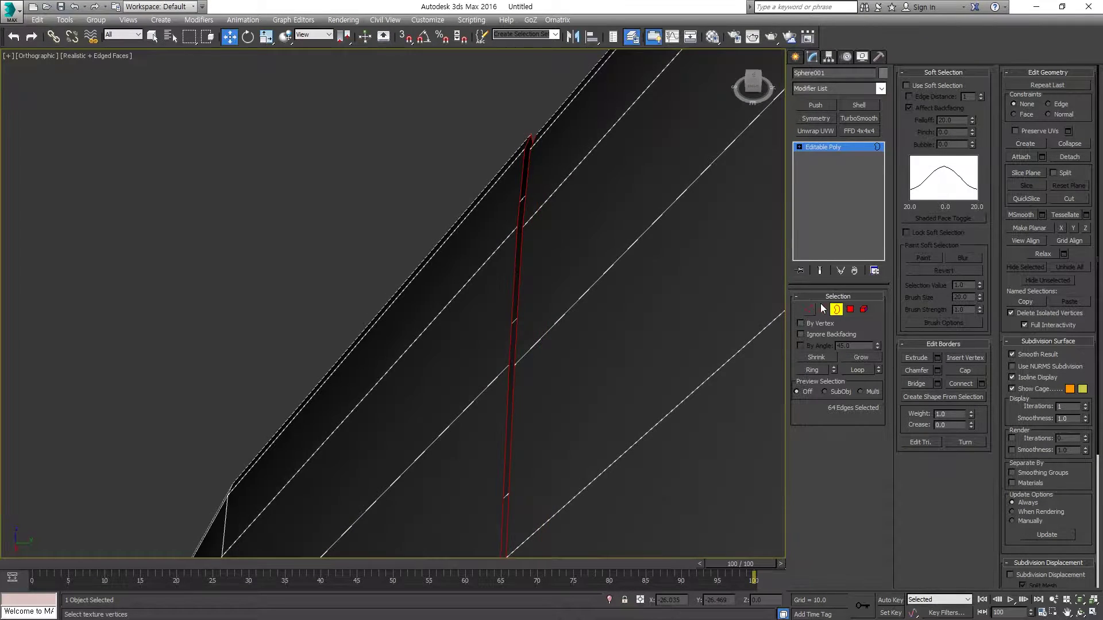
pyautogui.moveTo(603, 311)
pyautogui.keyDown('alt'); pyautogui.mouseDown(button='middle')
pyautogui.moveTo(532, 270)
pyautogui.moveTo(584, 343)
pyautogui.moveTo(597, 341)
pyautogui.mouseUp(button='middle'); pyautogui.keyUp('alt')
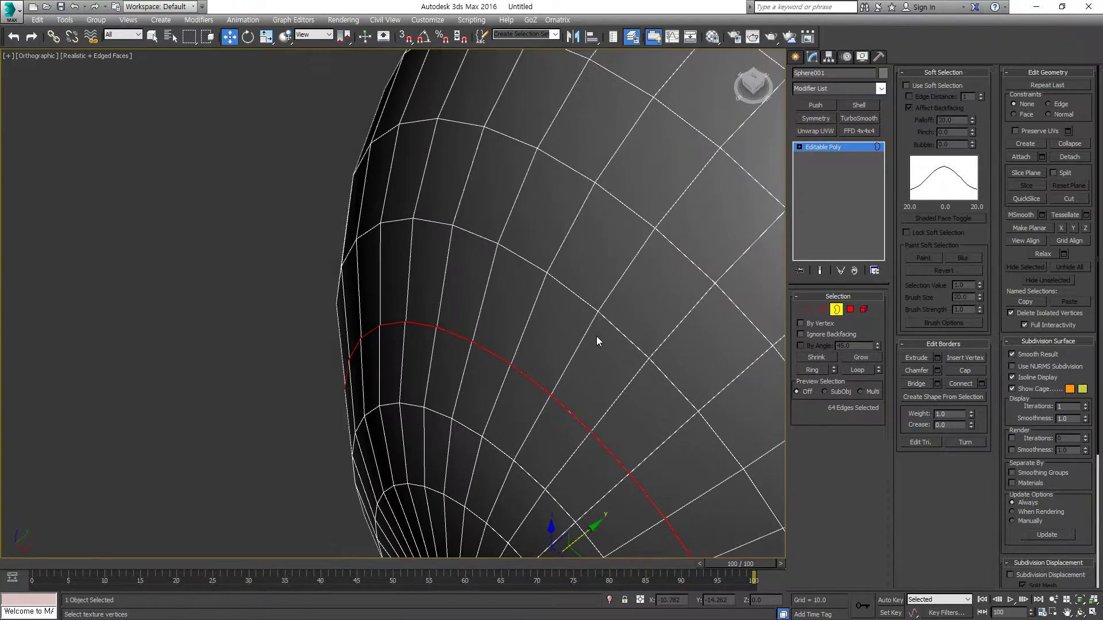
pyautogui.moveTo(587, 421)
pyautogui.keyDown('alt'); pyautogui.mouseDown(button='middle')
pyautogui.moveTo(570, 402)
pyautogui.moveTo(598, 401)
pyautogui.moveTo(558, 379)
pyautogui.moveTo(546, 308)
pyautogui.mouseUp(button='middle'); pyautogui.keyUp('alt')
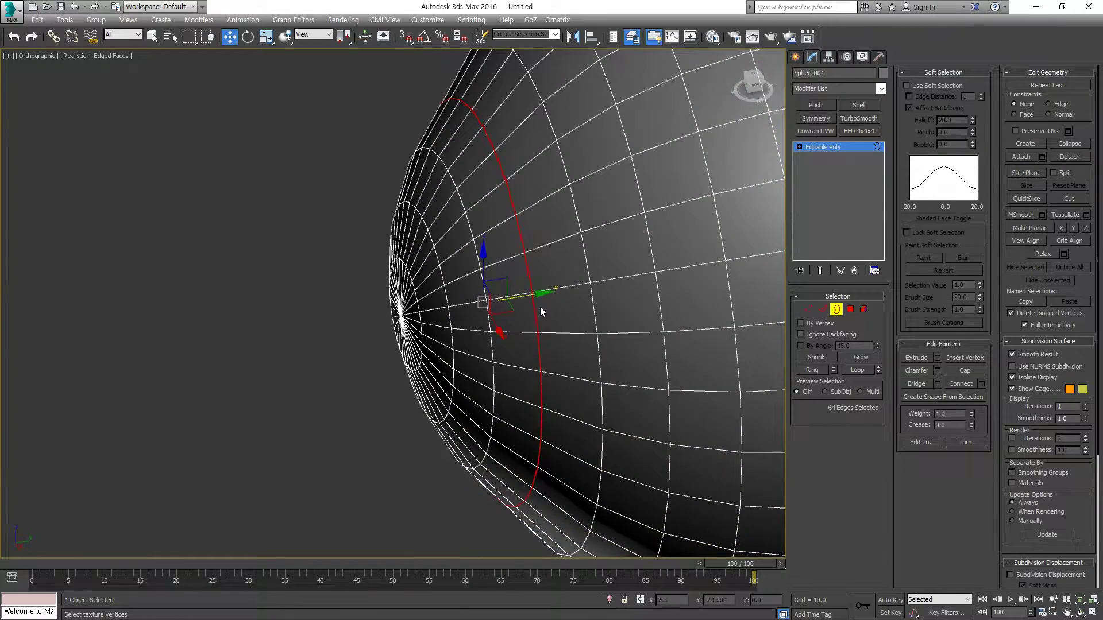
pyautogui.scroll(3, 536, 307)
pyautogui.scroll(5, 513, 290)
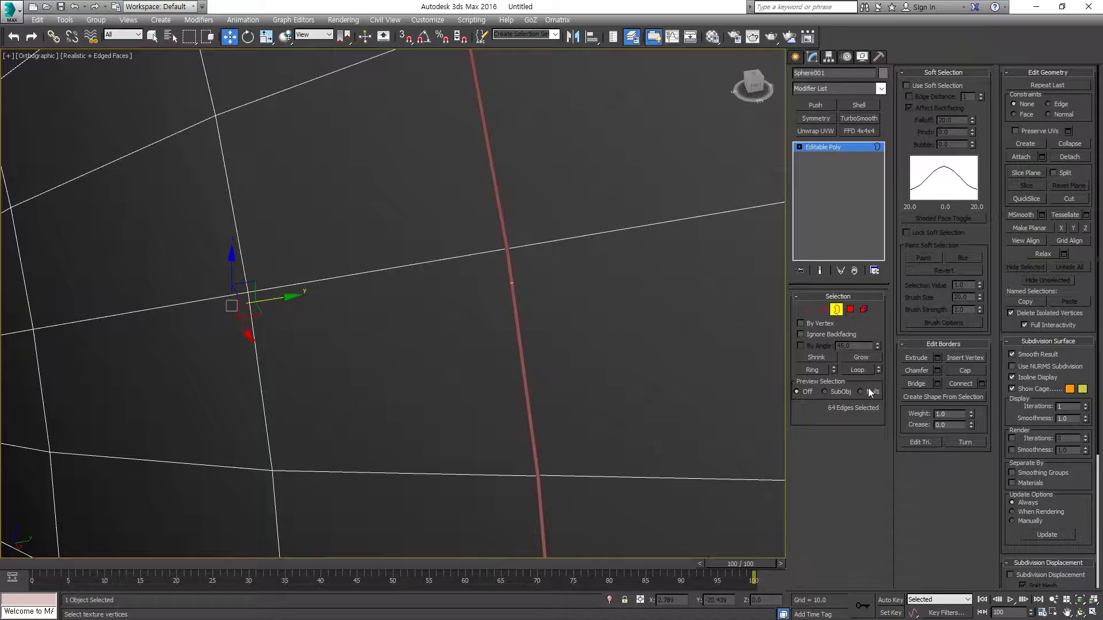
pyautogui.scroll(-3, 574, 344)
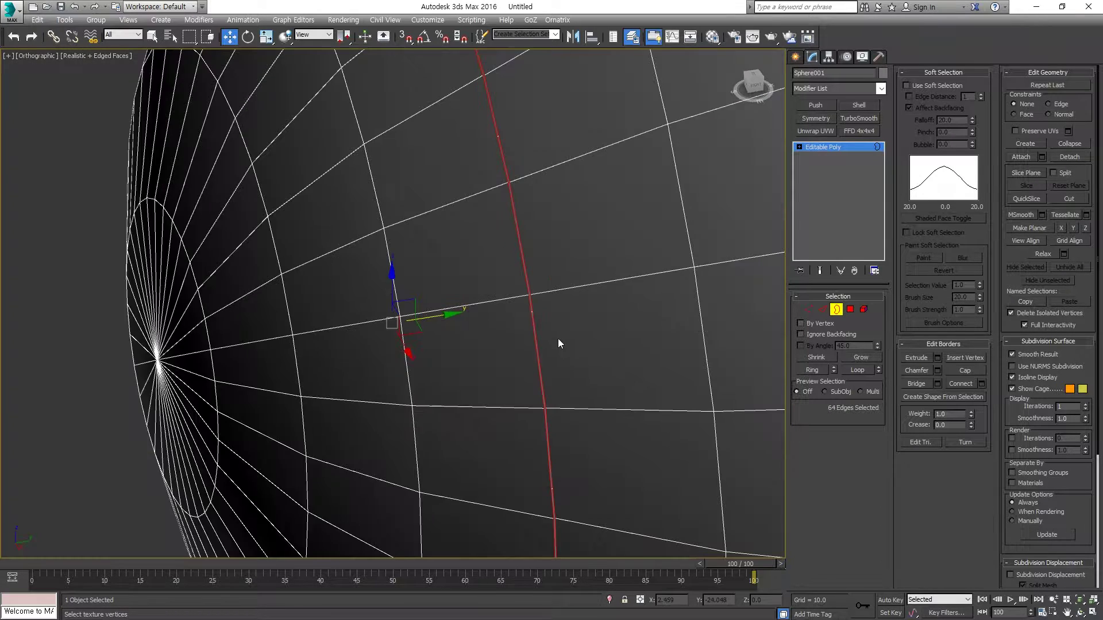
pyautogui.scroll(-2, 560, 342)
pyautogui.scroll(-2, 580, 340)
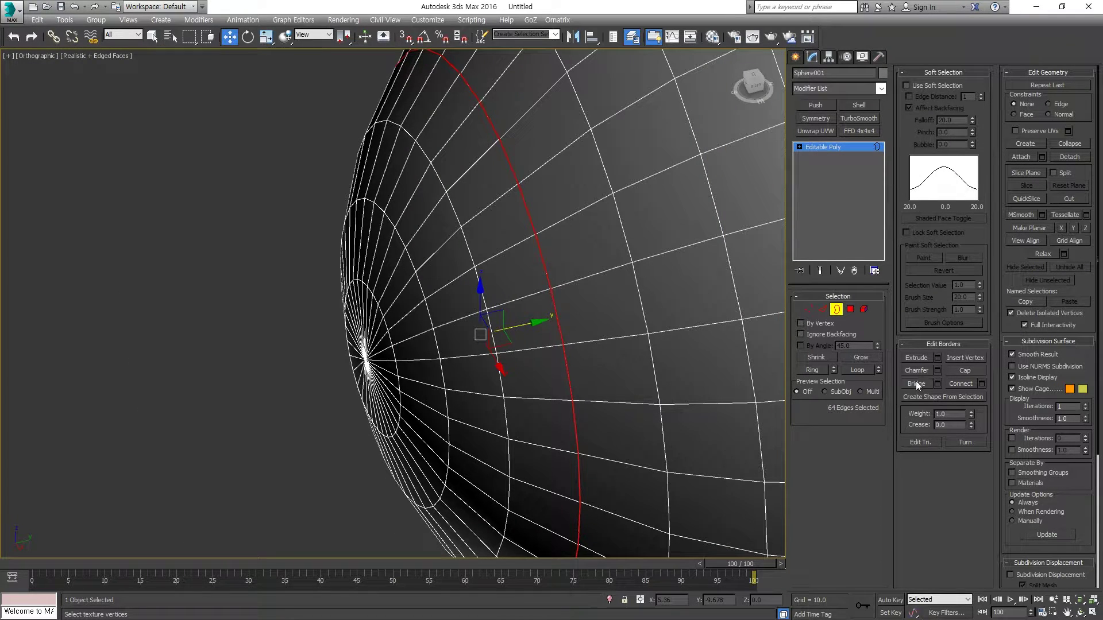
pyautogui.scroll(4, 481, 288)
pyautogui.scroll(3, 442, 176)
pyautogui.scroll(2, 458, 284)
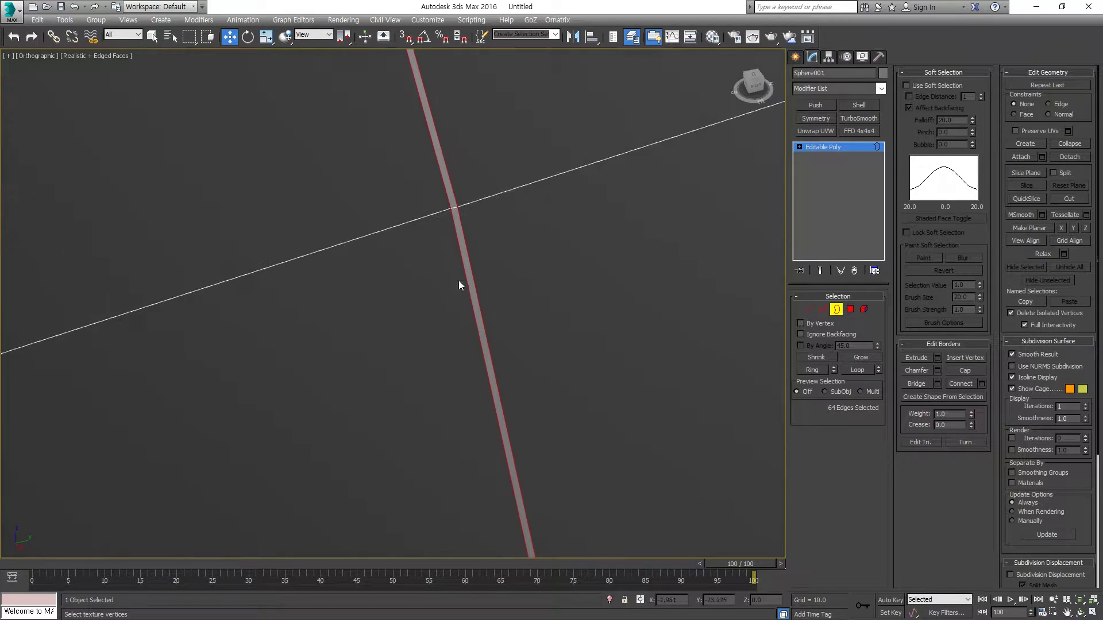
# Select an edge beside the border and its full loop around the sphere.
pyautogui.press('2')
pyautogui.click(493, 265)
pyautogui.scroll(-2, 493, 268)
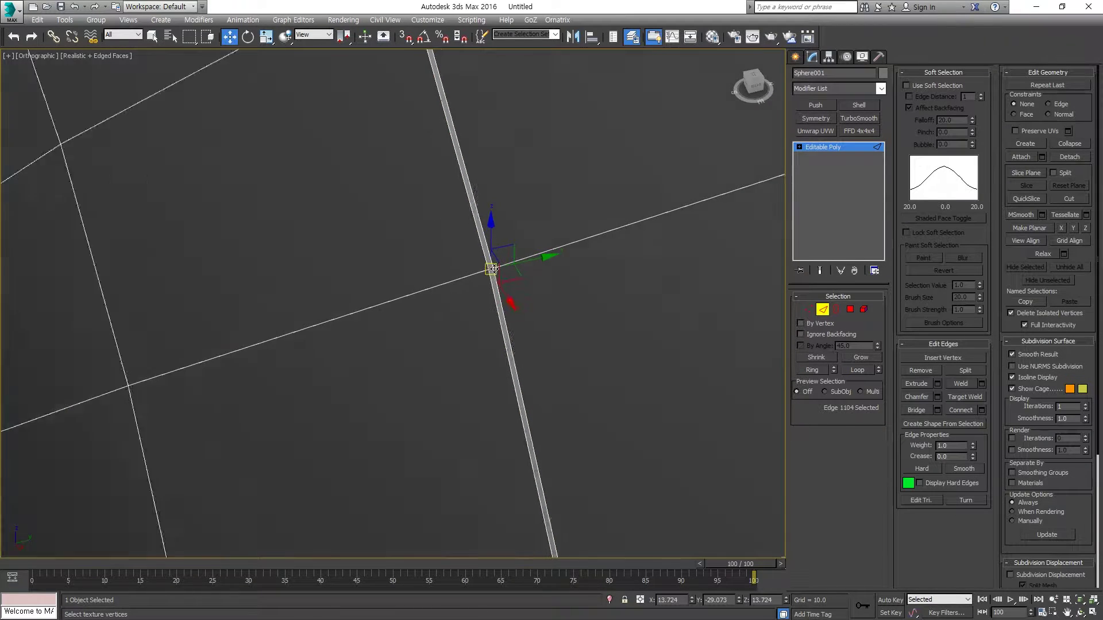
pyautogui.doubleClick(494, 268)
pyautogui.scroll(-2, 494, 268)
pyautogui.scroll(2, 485, 222)
pyautogui.scroll(-2, 485, 222)
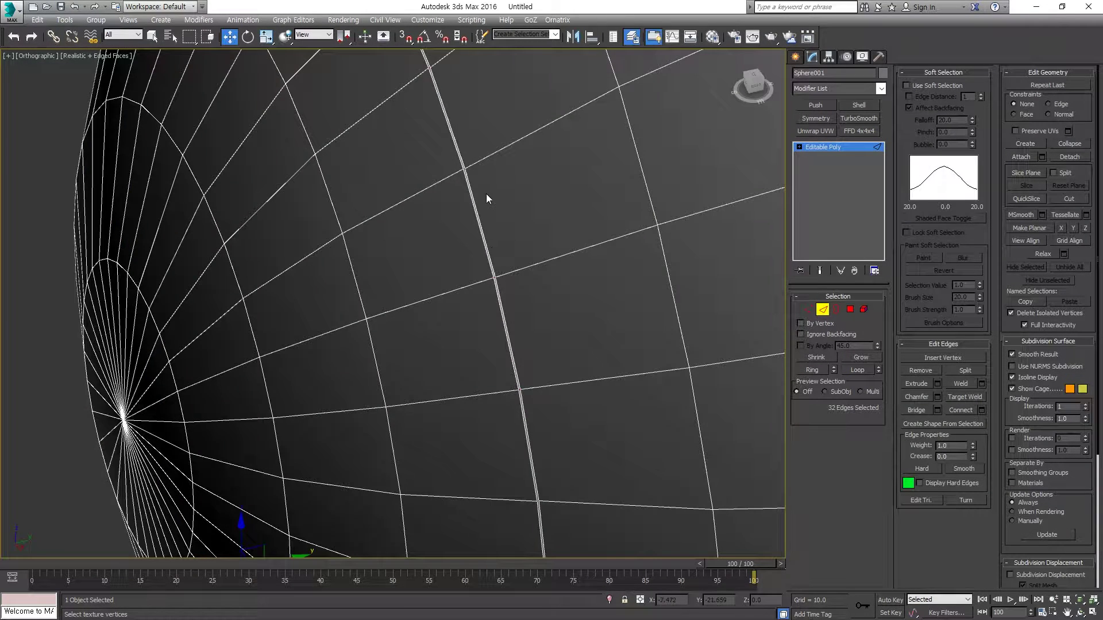
pyautogui.scroll(2, 486, 196)
# Select the neighbouring edge's full loop.
pyautogui.click(438, 152)
pyautogui.scroll(3, 439, 152)
pyautogui.scroll(1, 439, 153)
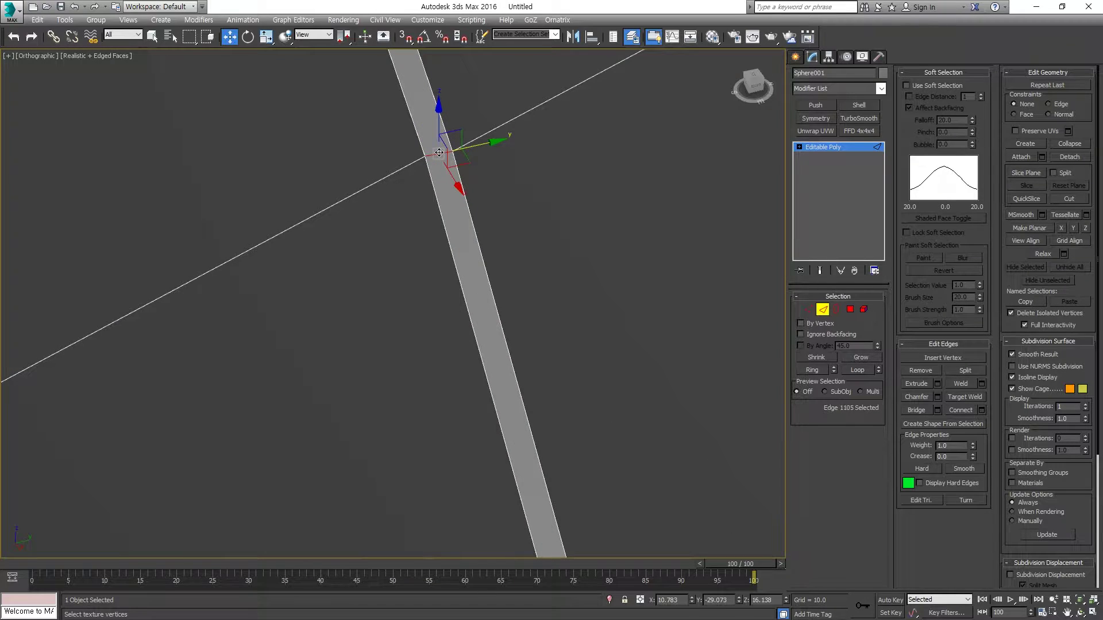
pyautogui.doubleClick(439, 152)
pyautogui.scroll(-2, 446, 163)
pyautogui.scroll(-1, 445, 163)
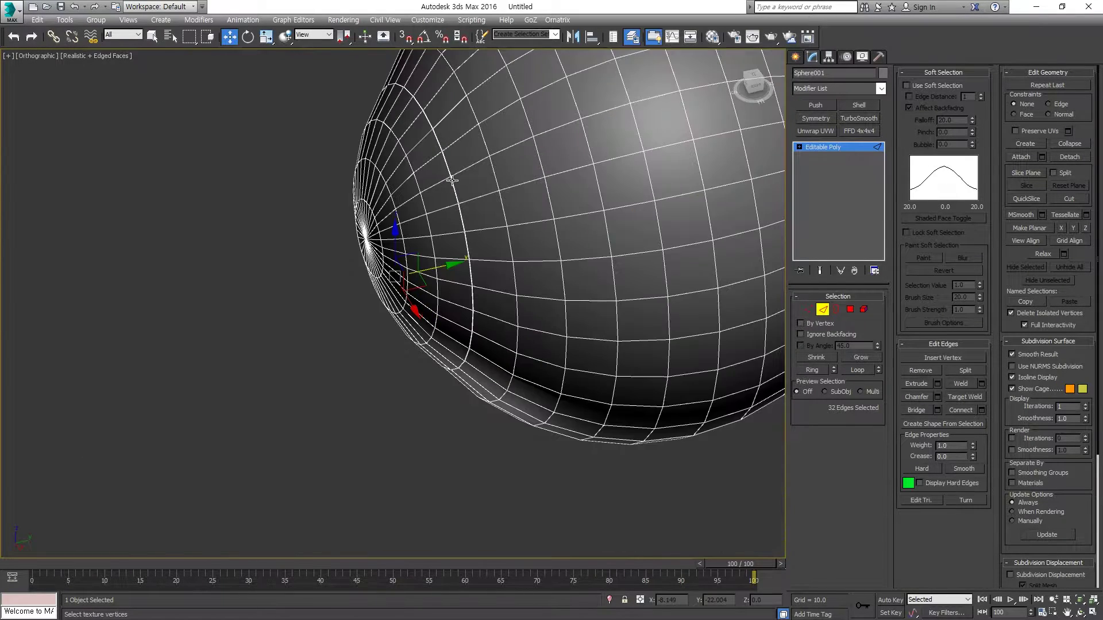
pyautogui.scroll(3, 454, 174)
pyautogui.scroll(-1, 454, 173)
pyautogui.scroll(-1, 452, 184)
pyautogui.scroll(-2, 467, 205)
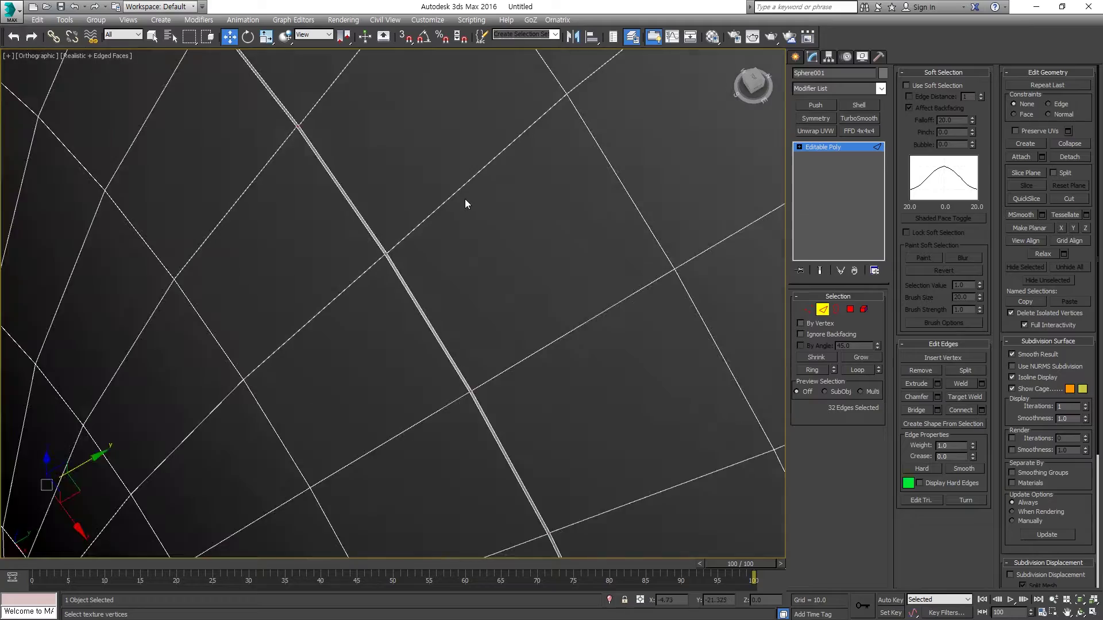
pyautogui.scroll(-2, 465, 204)
# Clear the edge selection and select a vertex in Vertex mode.
pyautogui.click(459, 215)
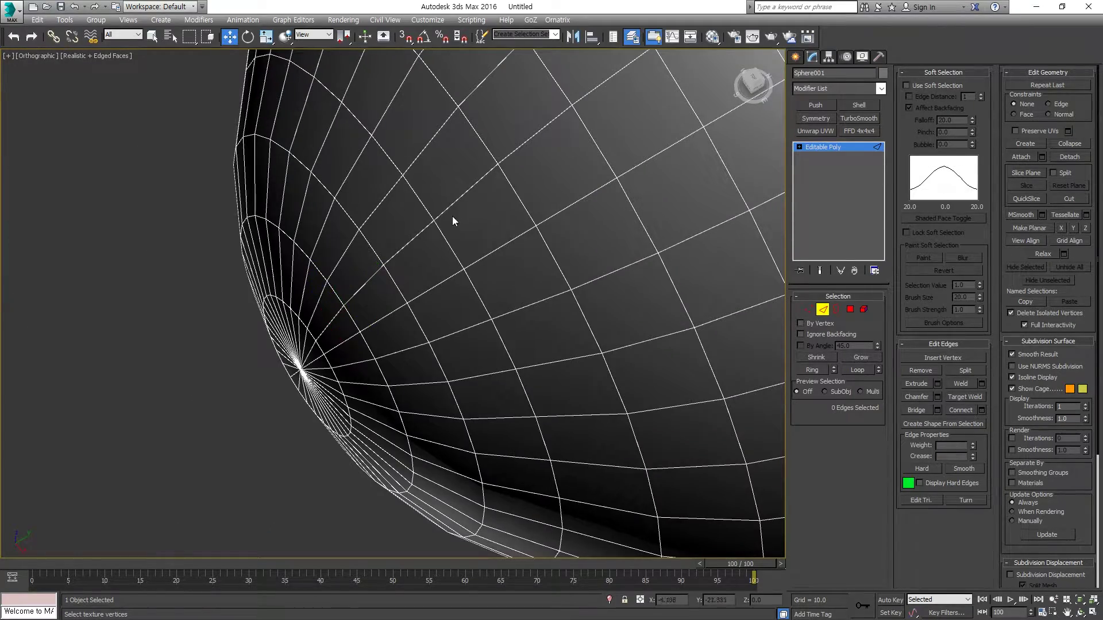
pyautogui.press('1')
pyautogui.click(435, 220)
# View the sphere from the Right side in wireframe to inspect its pole vertices.
pyautogui.moveTo(435, 237)
pyautogui.keyDown('alt'); pyautogui.mouseDown(button='middle')
pyautogui.moveTo(478, 192)
pyautogui.moveTo(426, 164)
pyautogui.moveTo(404, 181)
pyautogui.mouseUp(button='middle'); pyautogui.keyUp('alt')
pyautogui.scroll(-3, 403, 181)
pyautogui.press('v')
pyautogui.press('r')
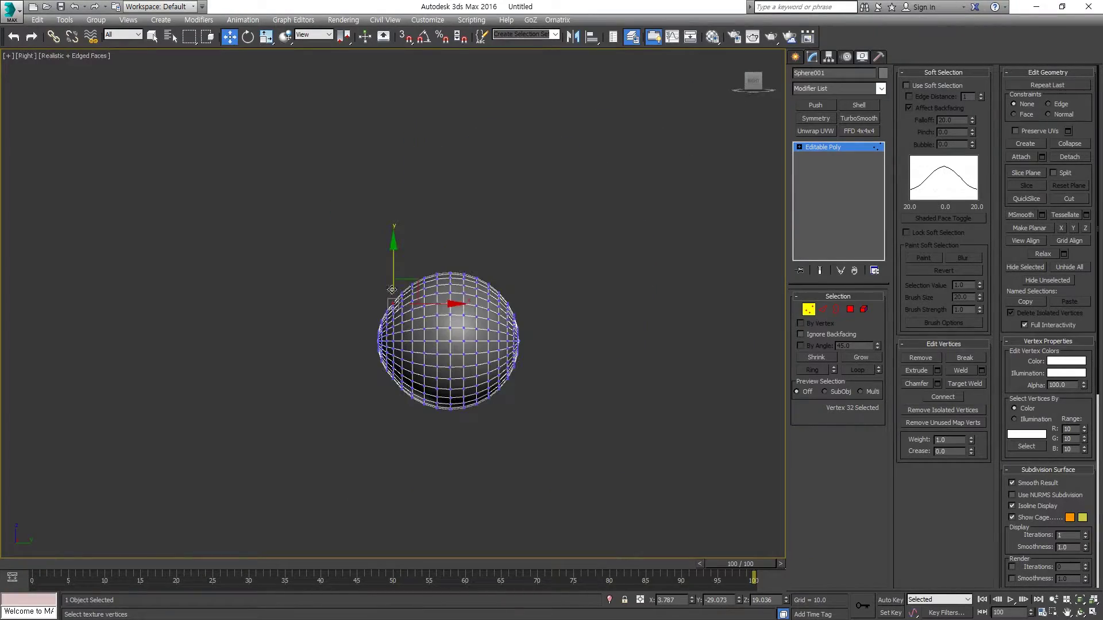
pyautogui.scroll(3, 406, 308)
pyautogui.scroll(1, 402, 285)
pyautogui.press('F3')
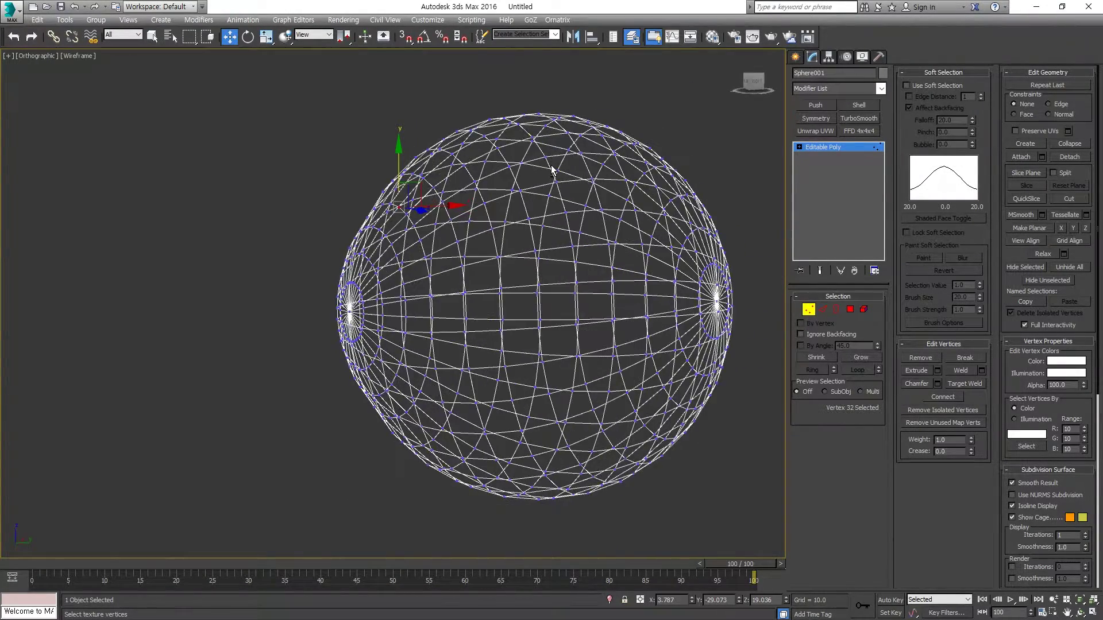
# Return to shaded display, turn the pole toward the viewer and select its pole vertex.
pyautogui.keyDown('alt'); pyautogui.moveTo(524, 166); pyautogui.dragTo(500, 180, button='middle'); pyautogui.keyUp('alt')
pyautogui.press('F3')
pyautogui.scroll(3, 411, 216)
pyautogui.scroll(2, 415, 237)
pyautogui.moveTo(415, 237)
pyautogui.keyDown('alt'); pyautogui.mouseDown(button='middle')
pyautogui.moveTo(475, 278)
pyautogui.moveTo(362, 423)
pyautogui.moveTo(419, 419)
pyautogui.moveTo(387, 417)
pyautogui.mouseUp(button='middle'); pyautogui.keyUp('alt')
pyautogui.click(325, 421)
# Exit vertex editing so the whole sphere object is selected.
pyautogui.click(808, 310)
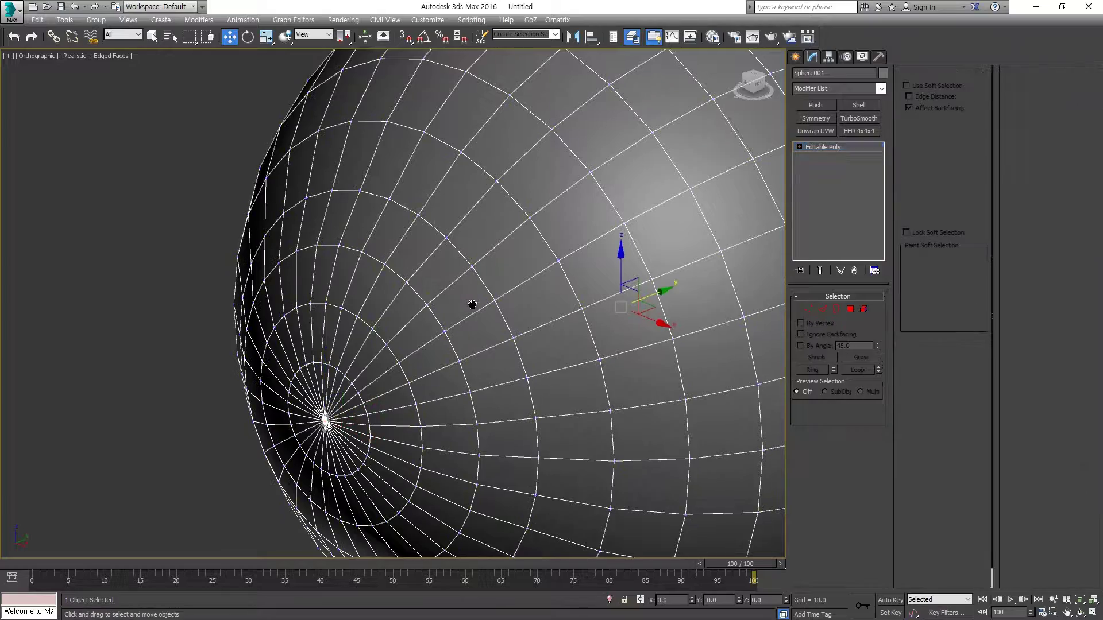
pyautogui.scroll(-3, 468, 303)
pyautogui.scroll(-5, 471, 322)
pyautogui.scroll(4, 472, 331)
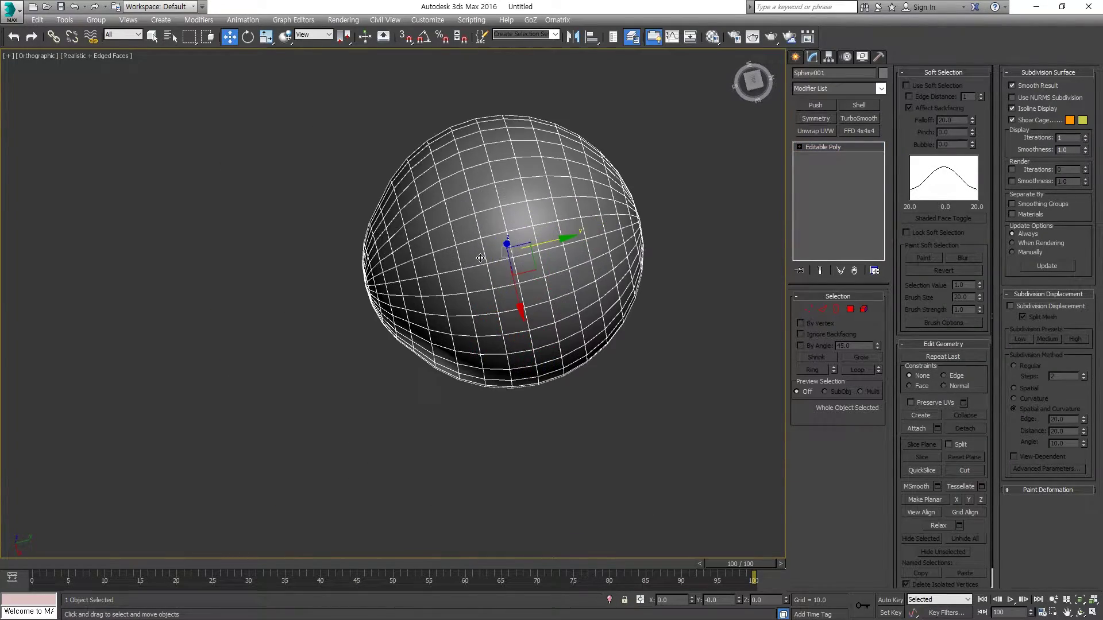
pyautogui.keyDown('alt'); pyautogui.moveTo(472, 332); pyautogui.dragTo(512, 190, button='middle'); pyautogui.keyUp('alt')
# Unhide all objects, revealing a second overlapping sphere, and reselect the first sphere.
pyautogui.rightClick(512, 190)
pyautogui.click(540, 148)
pyautogui.scroll(3, 479, 230)
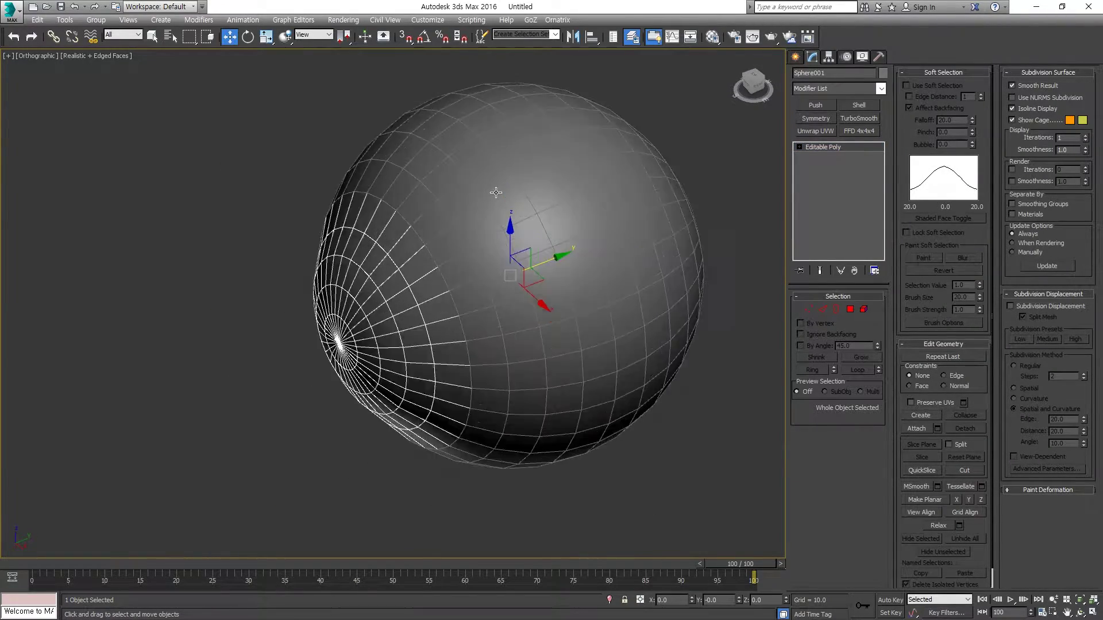
pyautogui.scroll(3, 480, 229)
pyautogui.press('F3')
pyautogui.click(187, 265)
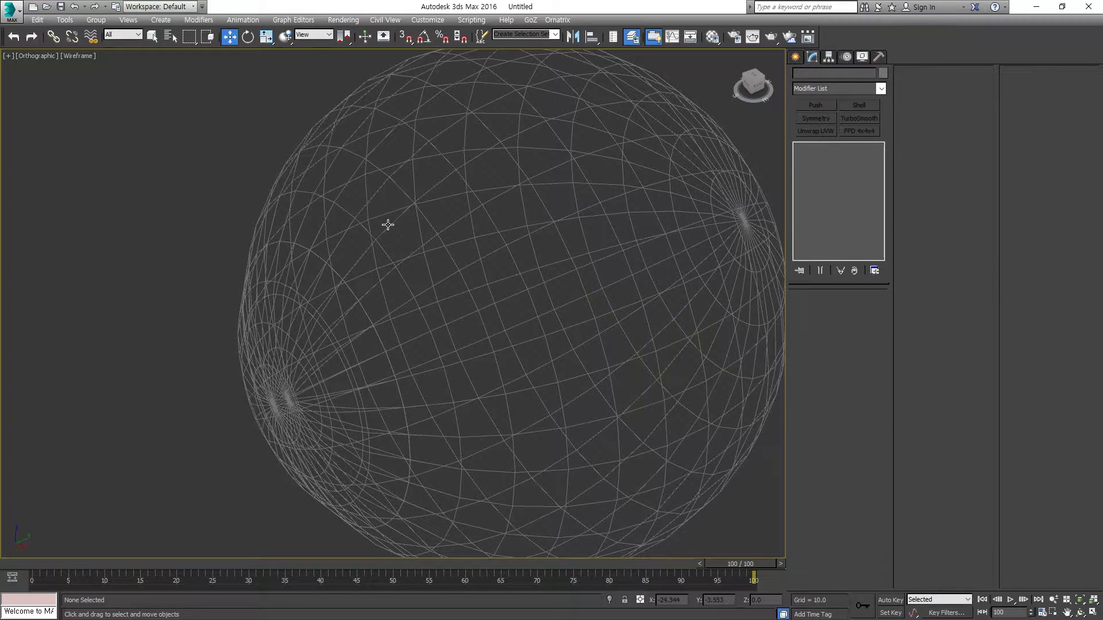
pyautogui.click(388, 225)
pyautogui.press('F3')
# Orbit to a near-front view and zoom to inspect the overlapping spheres.
pyautogui.scroll(-5, 414, 247)
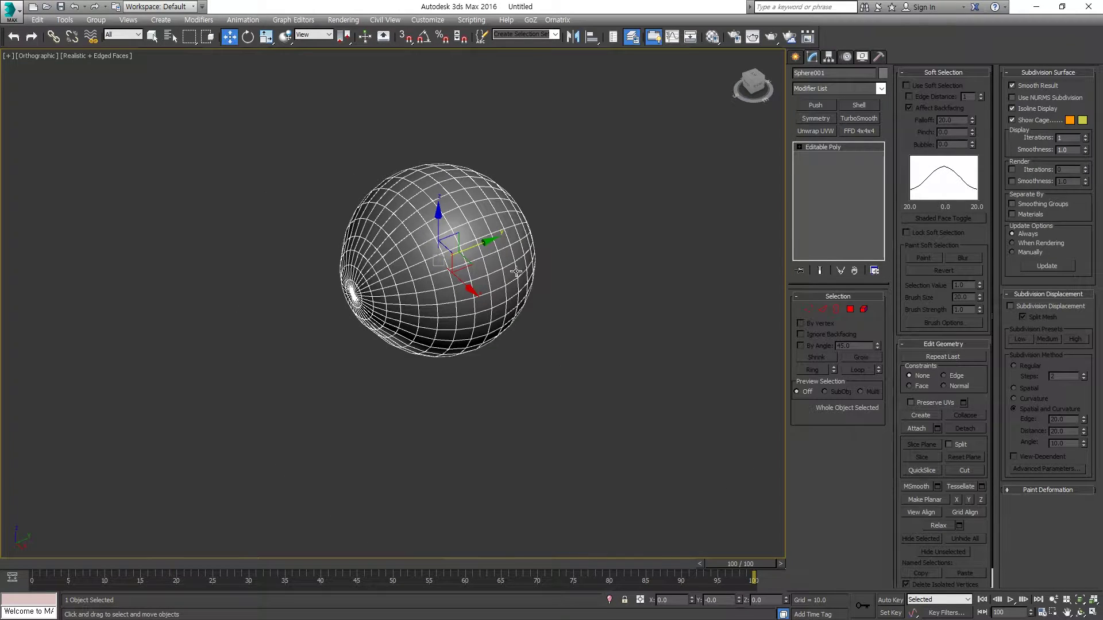
pyautogui.keyDown('alt'); pyautogui.moveTo(516, 272); pyautogui.dragTo(367, 272, button='middle'); pyautogui.keyUp('alt')
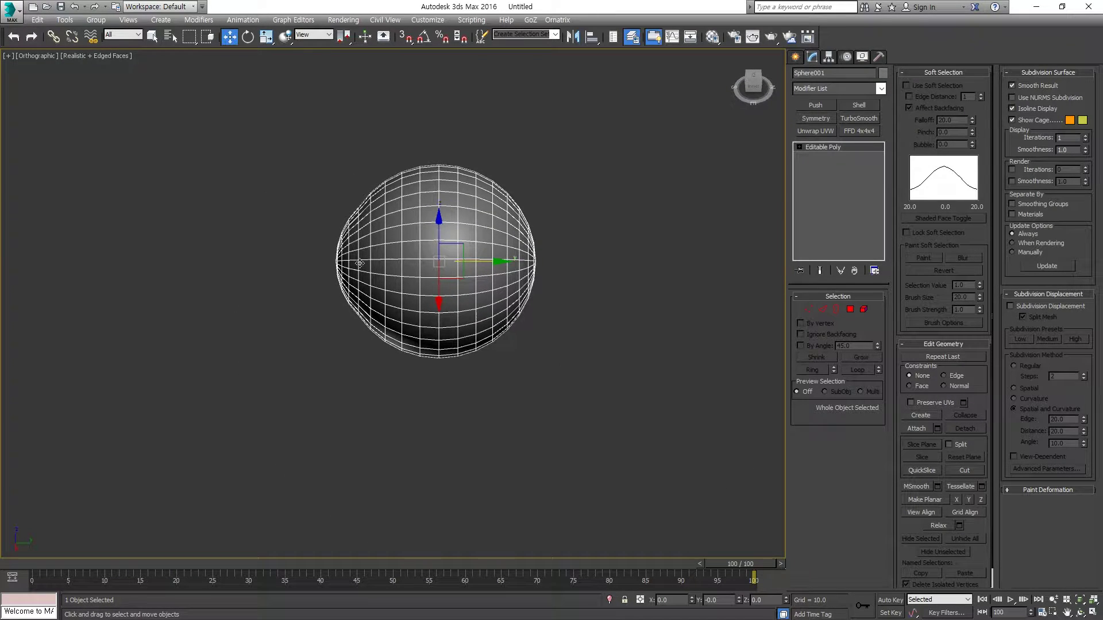
pyautogui.scroll(1, 360, 263)
pyautogui.scroll(3, 360, 264)
pyautogui.scroll(5, 362, 272)
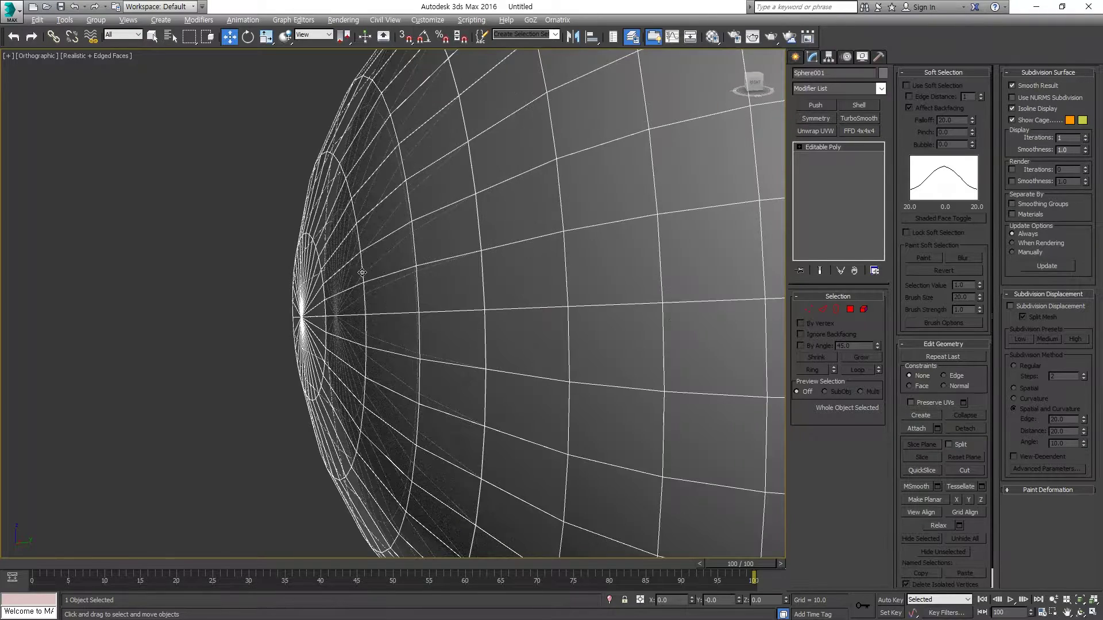
pyautogui.scroll(-5, 432, 260)
pyautogui.scroll(1, 312, 268)
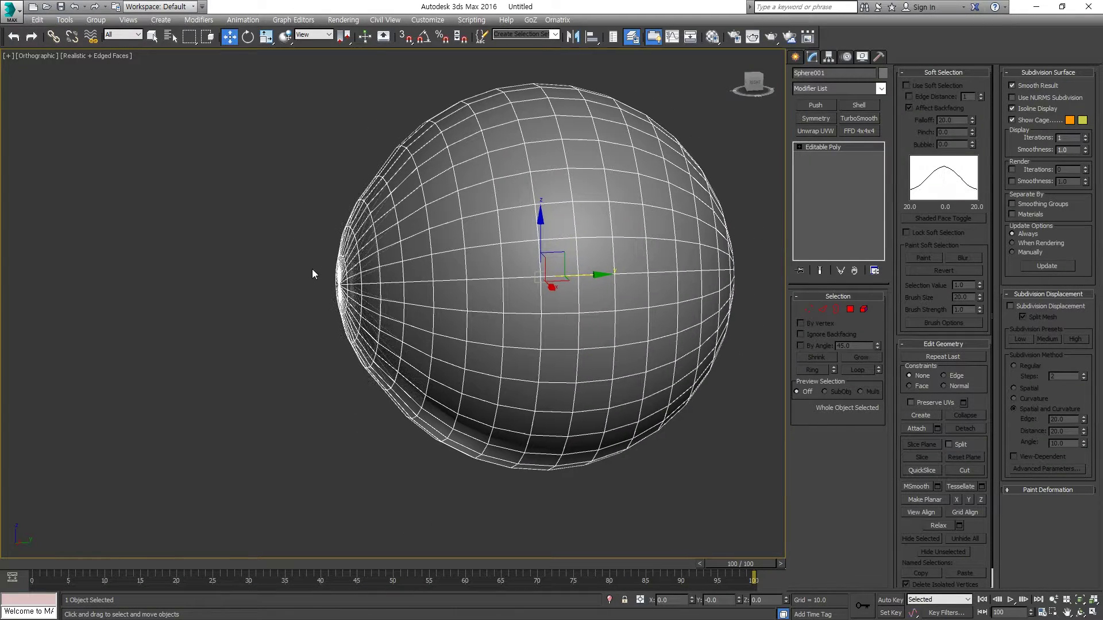
pyautogui.scroll(3, 312, 269)
pyautogui.scroll(2, 363, 261)
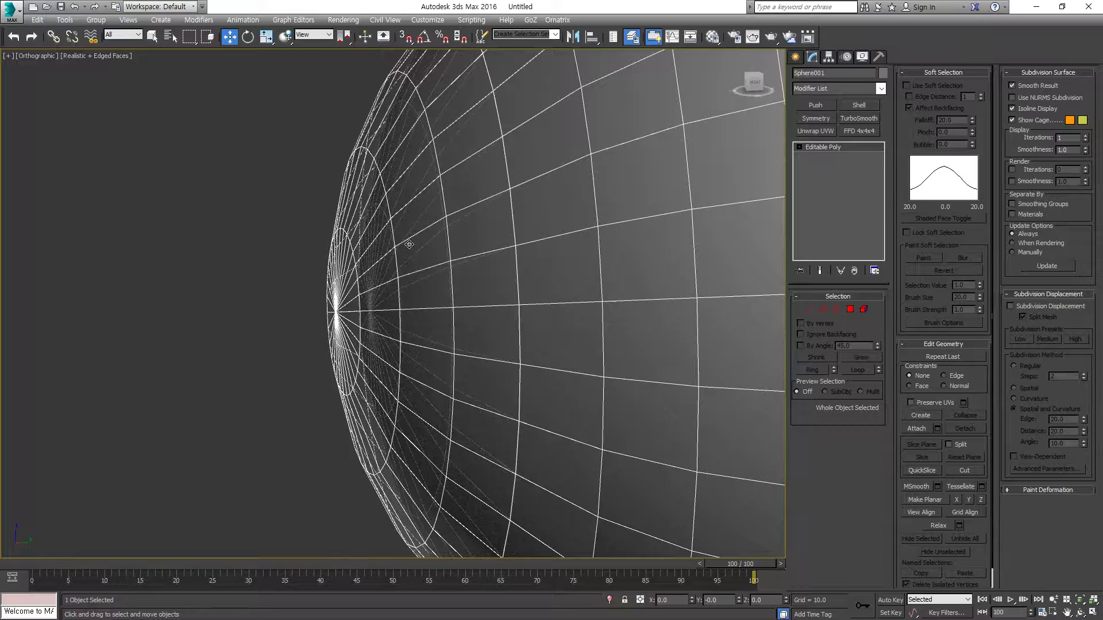
pyautogui.scroll(-5, 409, 245)
pyautogui.scroll(4, 415, 238)
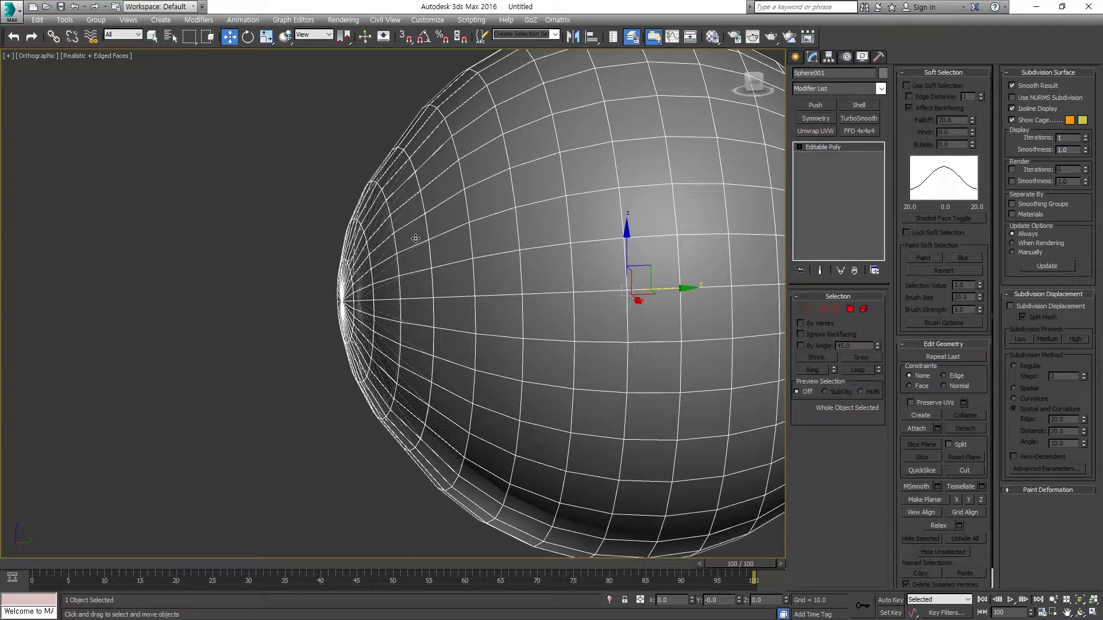
# Freeze the first sphere and select Sphere002.
pyautogui.scroll(3, 416, 239)
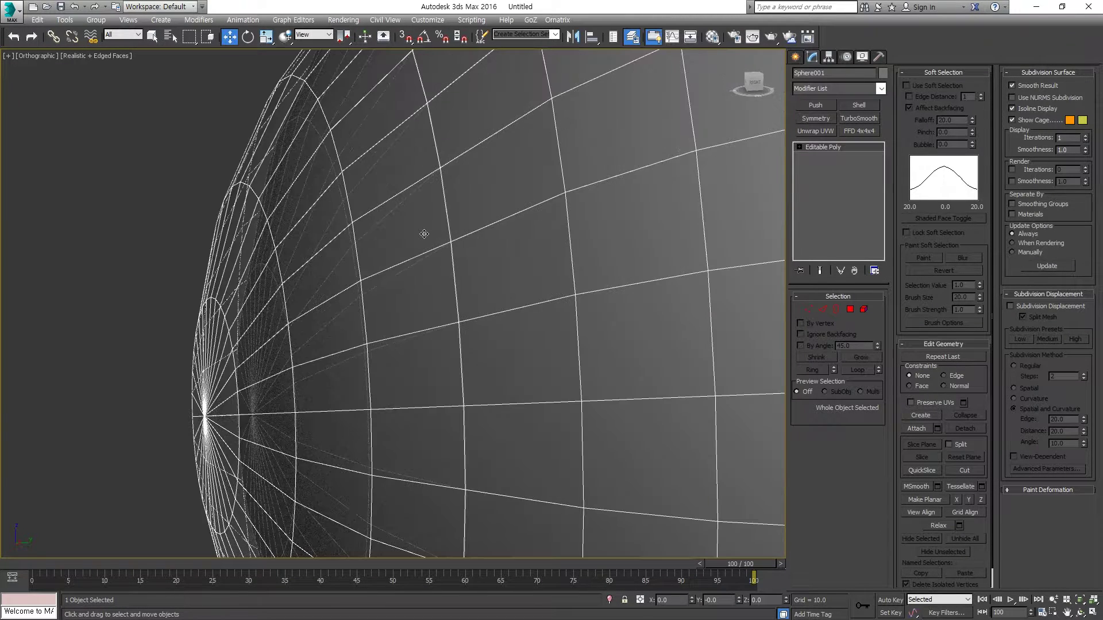
pyautogui.rightClick(418, 231)
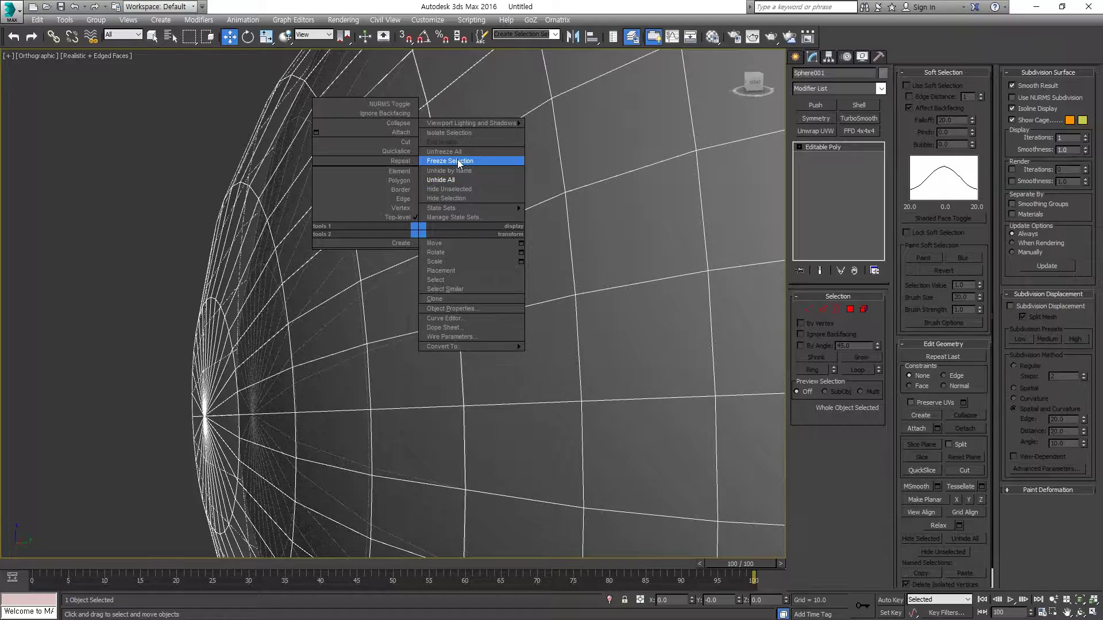
pyautogui.click(457, 159)
pyautogui.scroll(-2, 414, 249)
pyautogui.click(422, 243)
# Orbit around Sphere002, then switch to Scale and select all 512 polygons in Element mode.
pyautogui.scroll(-3, 422, 243)
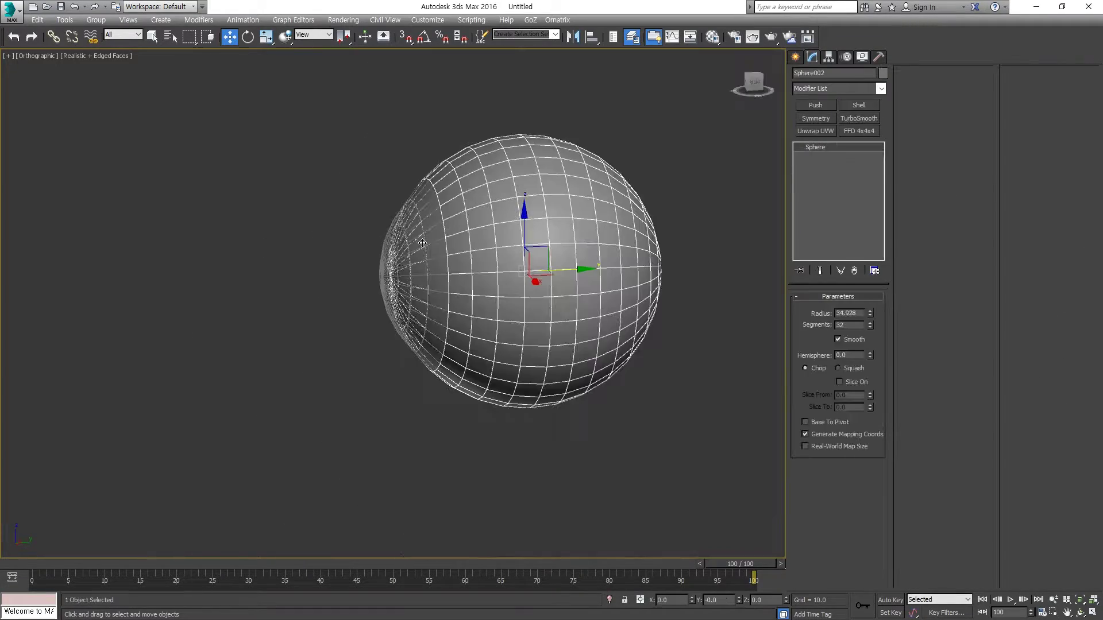
pyautogui.keyDown('alt'); pyautogui.moveTo(422, 243); pyautogui.dragTo(482, 295, button='middle'); pyautogui.keyUp('alt')
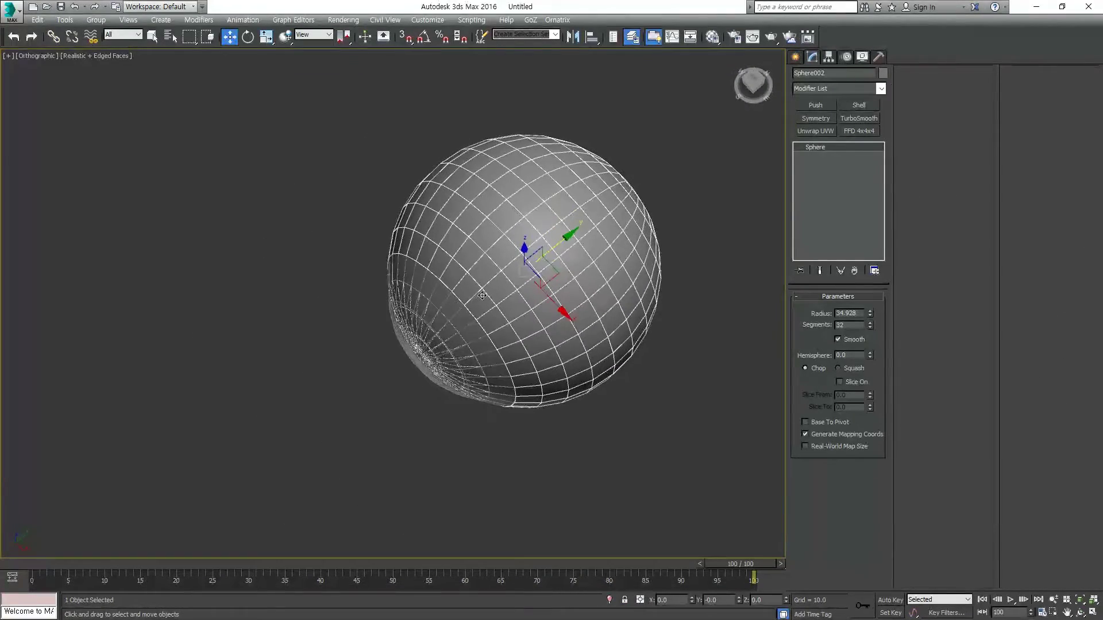
pyautogui.keyDown('alt'); pyautogui.moveTo(434, 428); pyautogui.dragTo(476, 291, button='middle'); pyautogui.keyUp('alt')
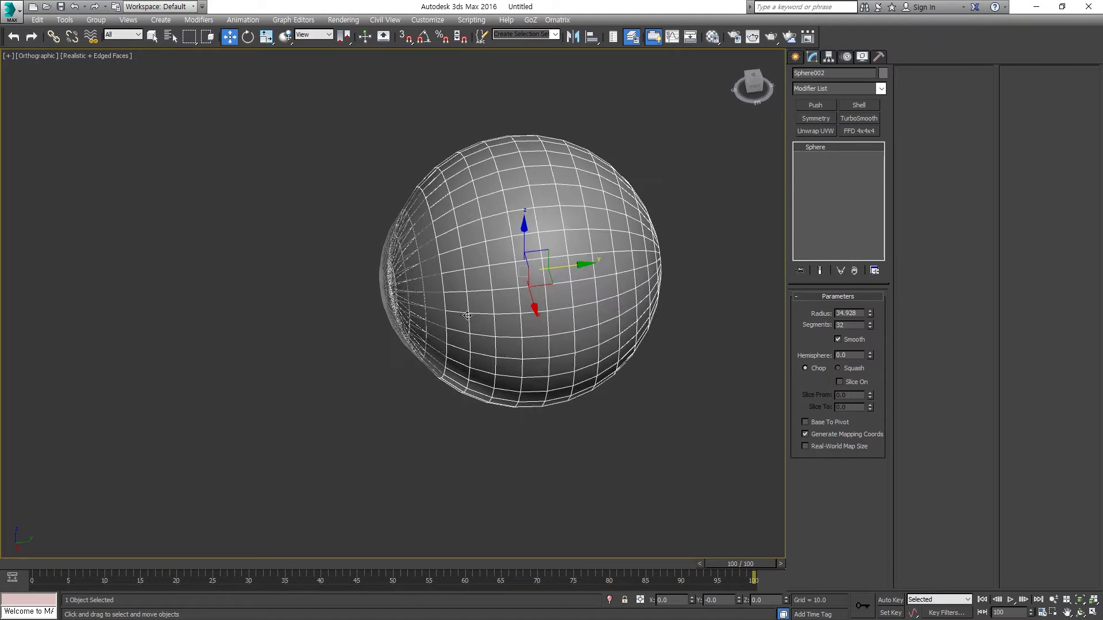
pyautogui.scroll(3, 479, 287)
pyautogui.scroll(-3, 518, 291)
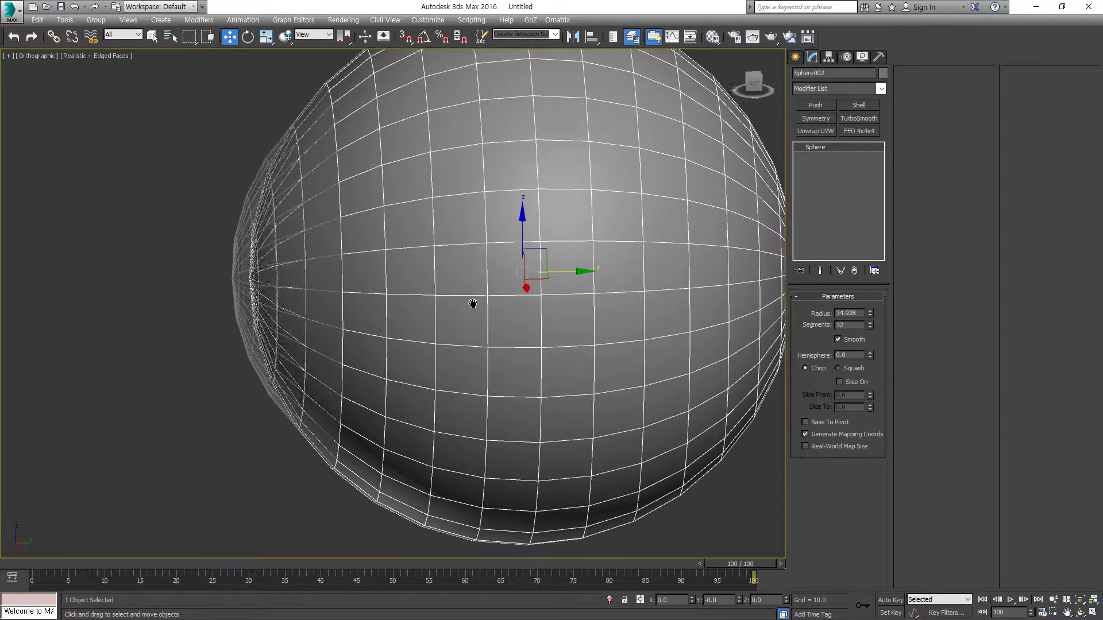
pyautogui.keyDown('alt'); pyautogui.moveTo(473, 305); pyautogui.dragTo(445, 301, button='middle'); pyautogui.keyUp('alt')
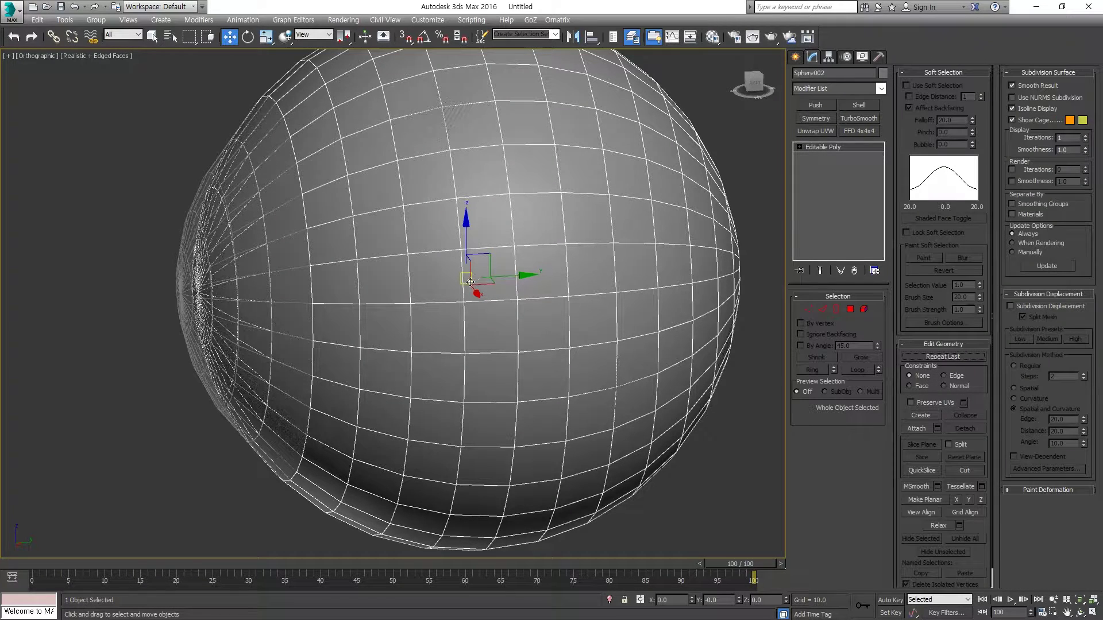
pyautogui.press('r')
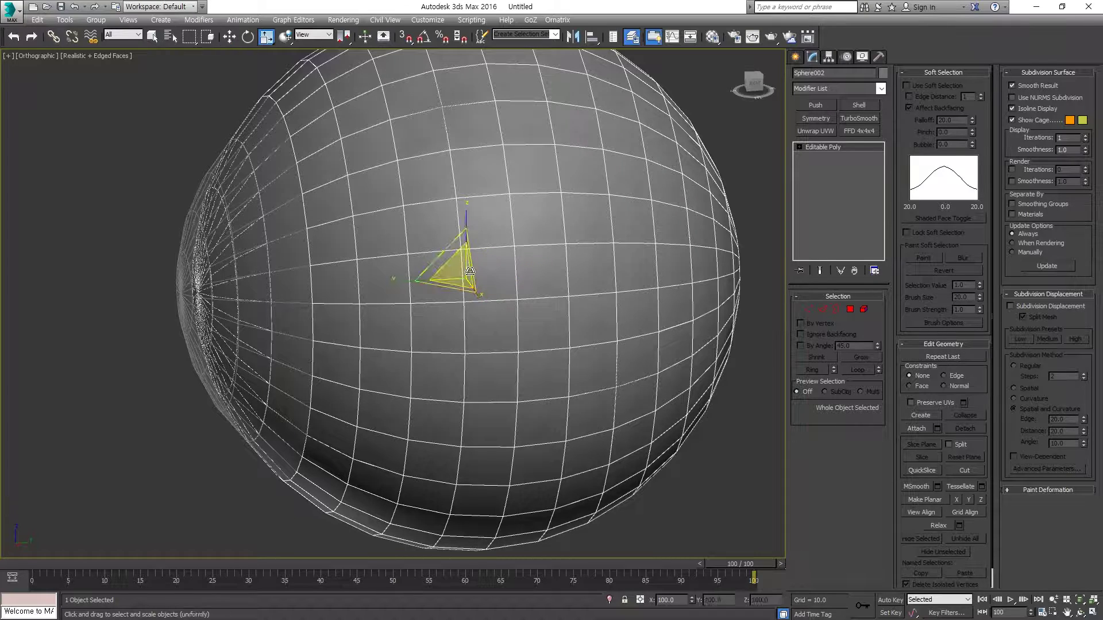
pyautogui.press('5')
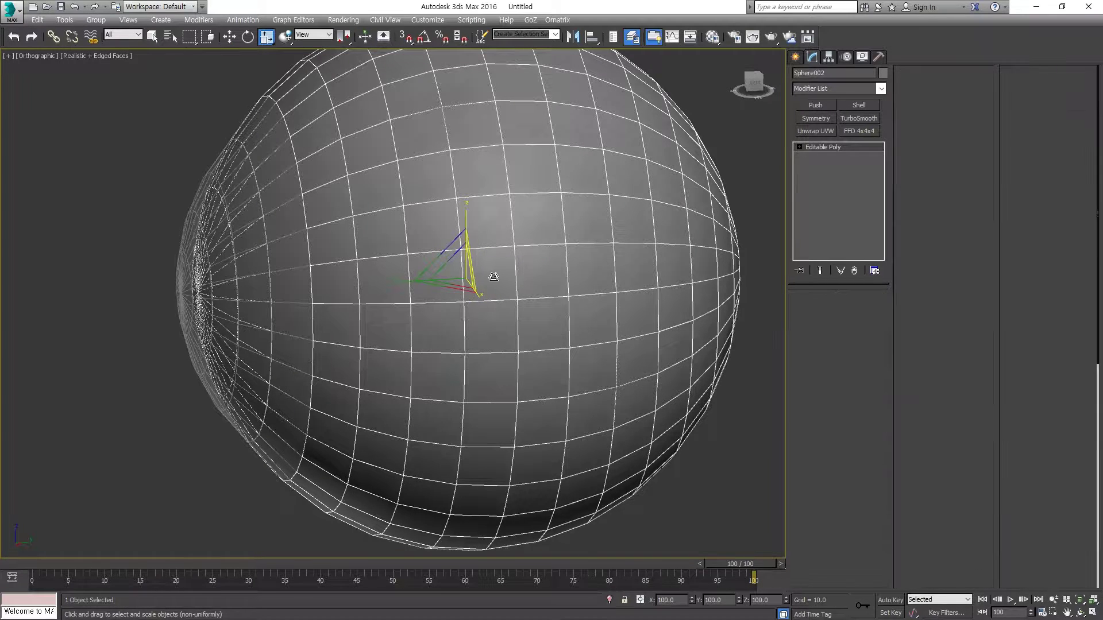
pyautogui.hotkey('ctrl', 'a')
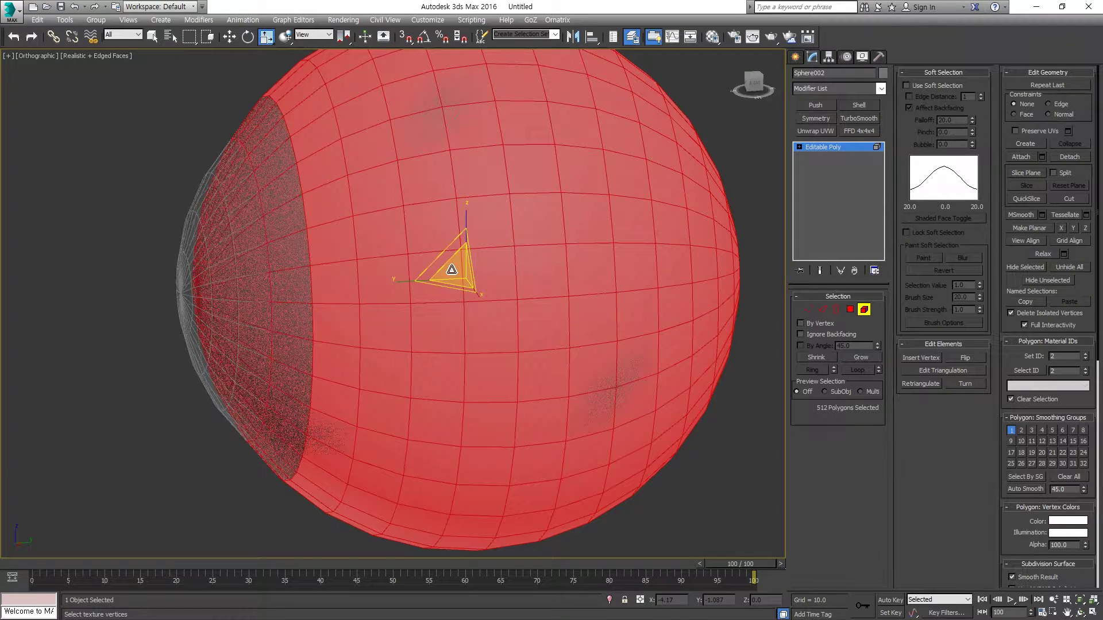
pyautogui.moveTo(452, 271); pyautogui.dragTo(451, 270)
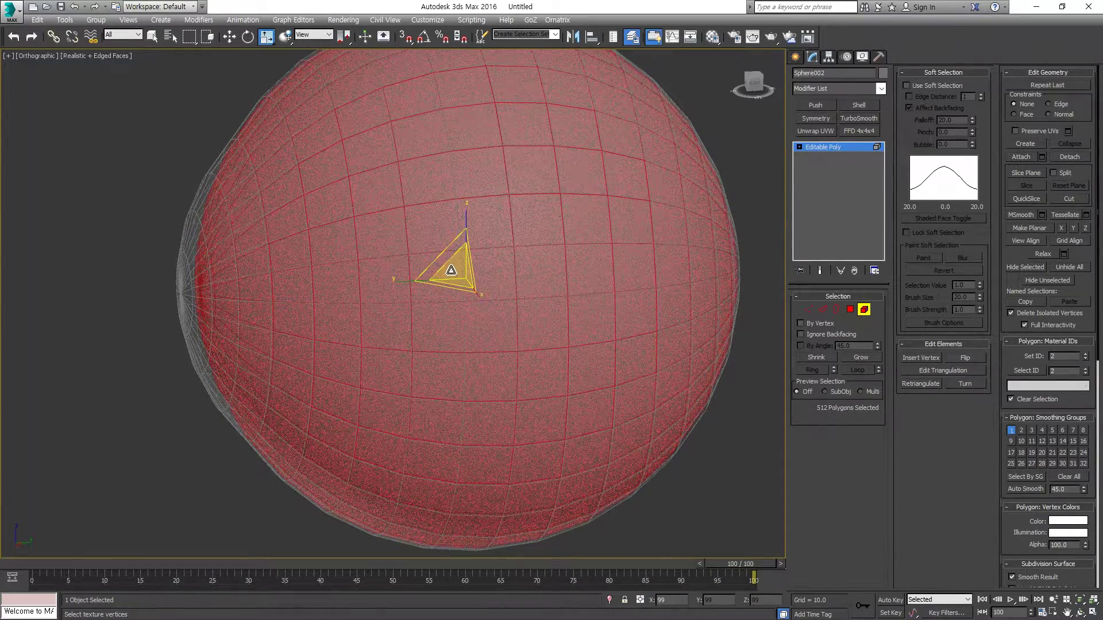
pyautogui.moveTo(458, 268)
pyautogui.mouseDown(button='middle')
pyautogui.moveTo(469, 276)
pyautogui.moveTo(342, 278)
pyautogui.moveTo(344, 304)
pyautogui.mouseUp(button='middle')
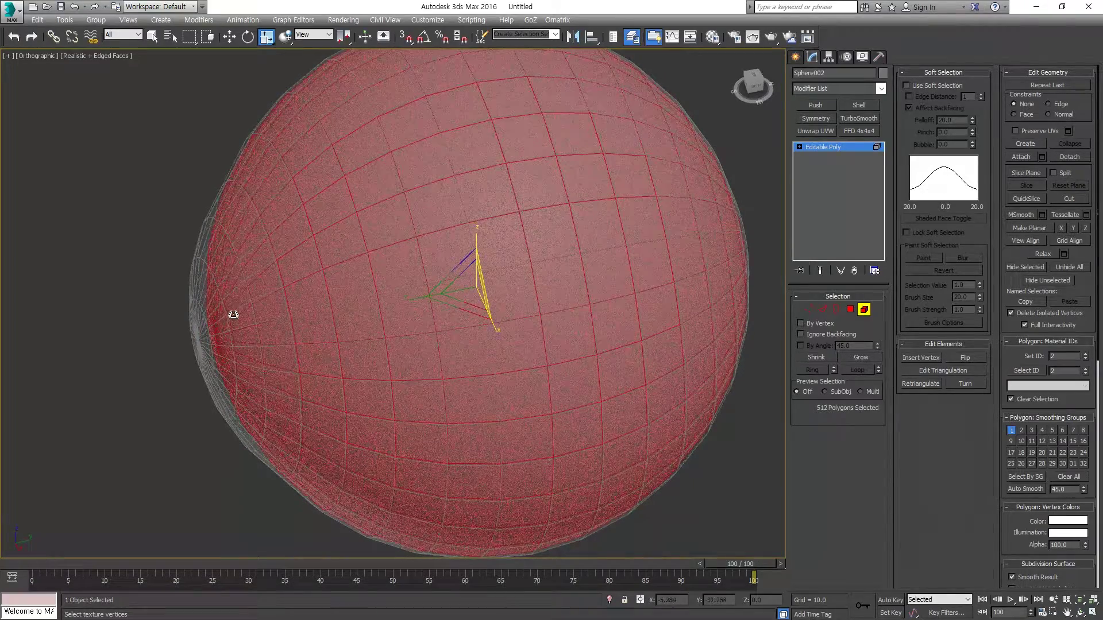
pyautogui.scroll(4, 233, 314)
# Select Sphere002's pole vertex and convert it to the 32 surrounding polygons.
pyautogui.press('1')
pyautogui.moveTo(179, 315); pyautogui.dragTo(217, 375)
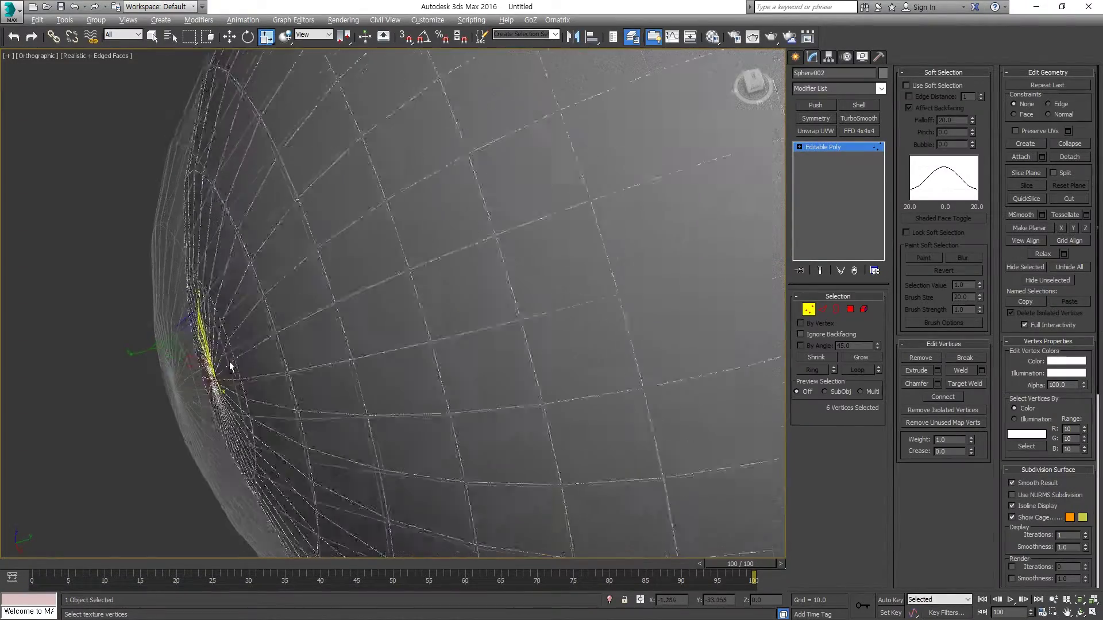
pyautogui.moveTo(229, 364)
pyautogui.keyDown('alt'); pyautogui.mouseDown(button='middle')
pyautogui.moveTo(241, 339)
pyautogui.moveTo(332, 343)
pyautogui.mouseUp(button='middle'); pyautogui.keyUp('alt')
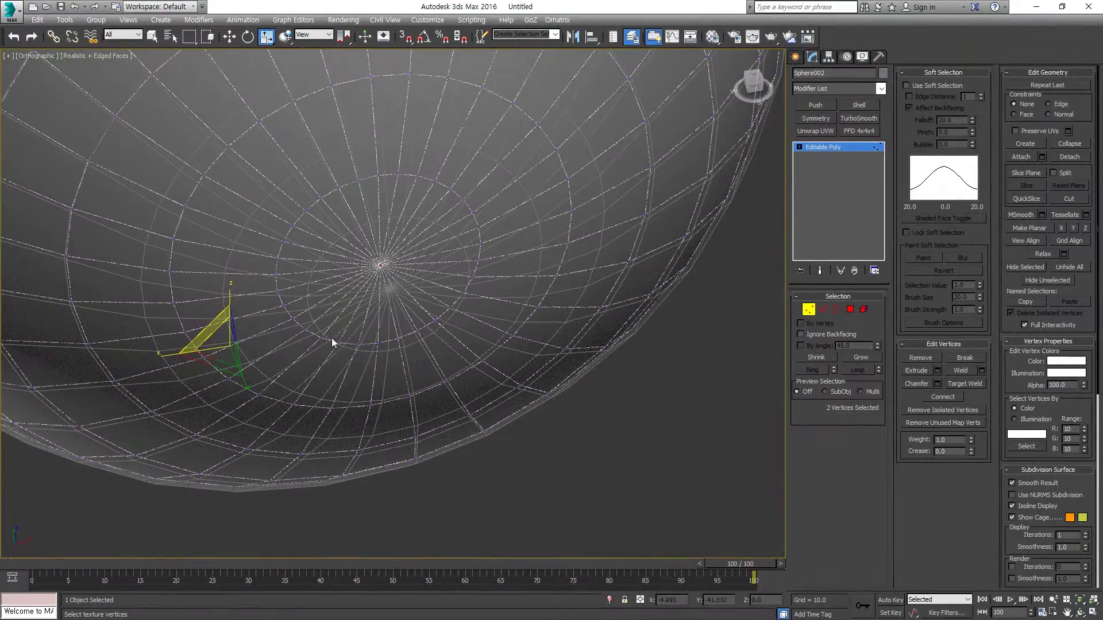
pyautogui.click(379, 266)
pyautogui.moveTo(381, 301)
pyautogui.keyDown('alt'); pyautogui.mouseDown(button='middle')
pyautogui.moveTo(305, 302)
pyautogui.moveTo(783, 321)
pyautogui.mouseUp(button='middle'); pyautogui.keyUp('alt')
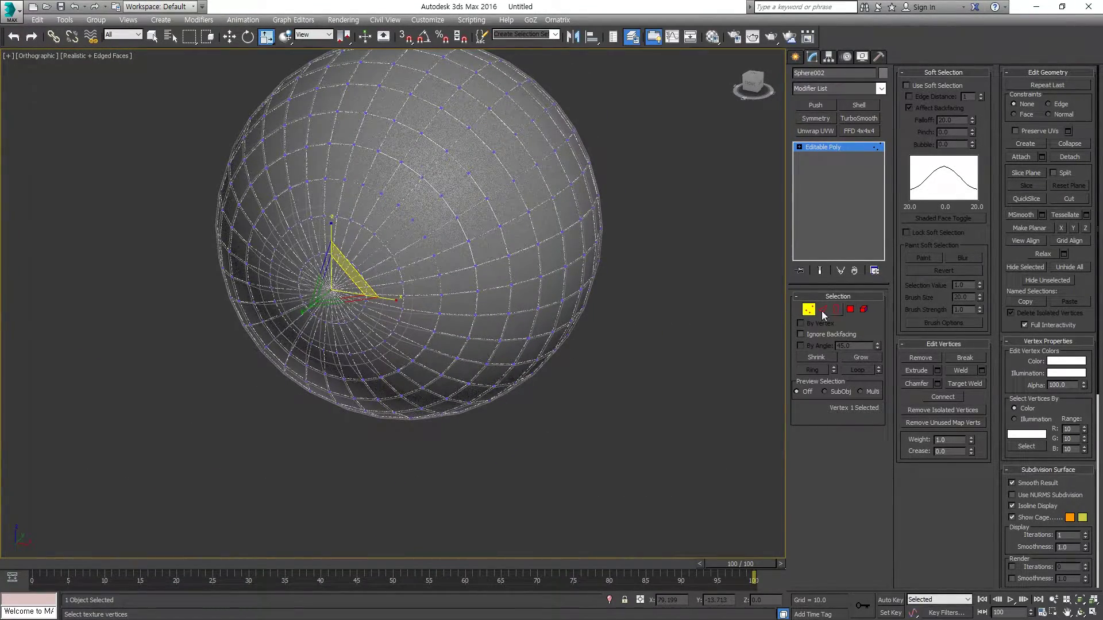
pyautogui.scroll(3, 305, 295)
pyautogui.moveTo(305, 296)
pyautogui.keyDown('alt'); pyautogui.mouseDown(button='middle')
pyautogui.moveTo(402, 290)
pyautogui.moveTo(361, 315)
pyautogui.moveTo(400, 255)
pyautogui.moveTo(400, 287)
pyautogui.moveTo(425, 248)
pyautogui.mouseUp(button='middle'); pyautogui.keyUp('alt')
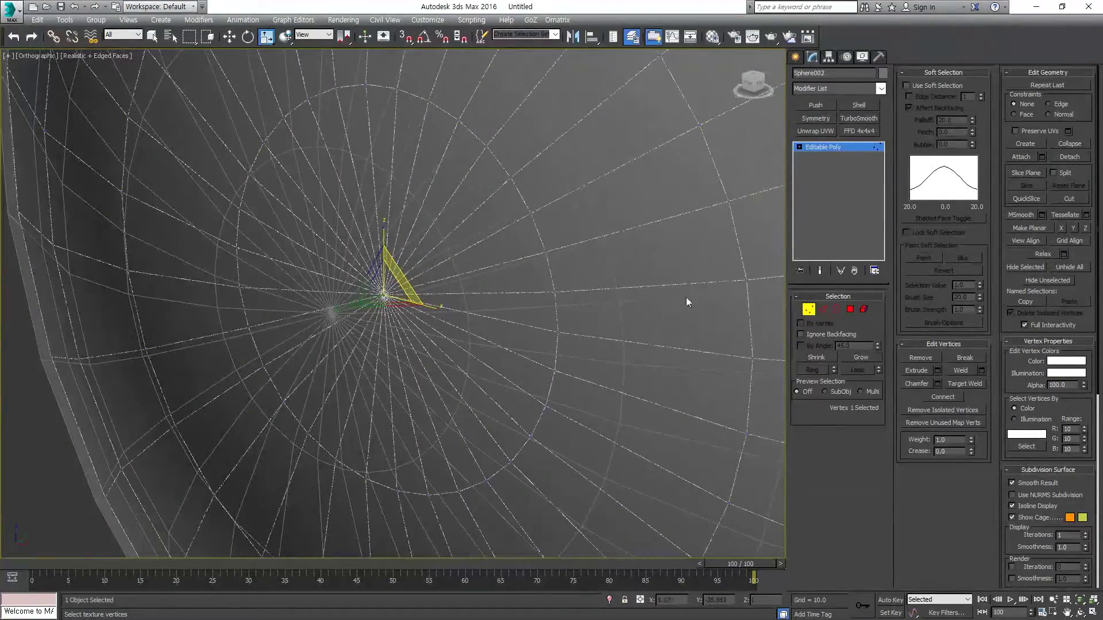
pyautogui.keyDown('ctrl'); pyautogui.click(849, 311); pyautogui.keyUp('ctrl')
pyautogui.moveTo(484, 305)
pyautogui.keyDown('alt'); pyautogui.mouseDown(button='middle')
pyautogui.moveTo(471, 322)
pyautogui.moveTo(546, 290)
pyautogui.moveTo(526, 284)
pyautogui.mouseUp(button='middle'); pyautogui.keyUp('alt')
pyautogui.scroll(-3, 472, 322)
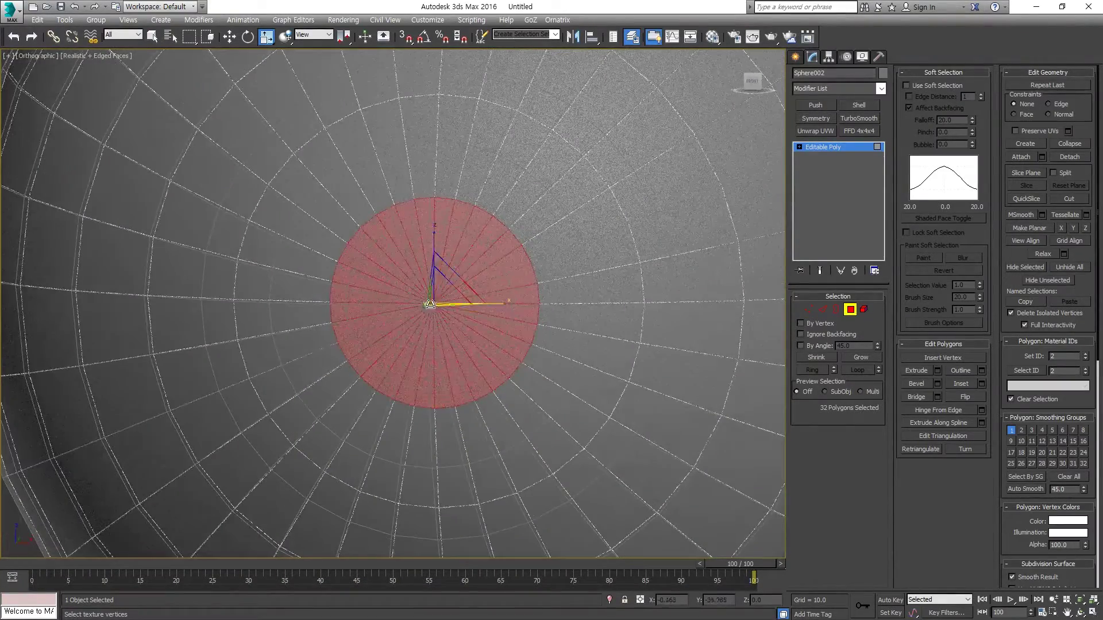
# Grow the pole cap selection to 96 polygons.
pyautogui.click(861, 356)
pyautogui.scroll(-3, 533, 267)
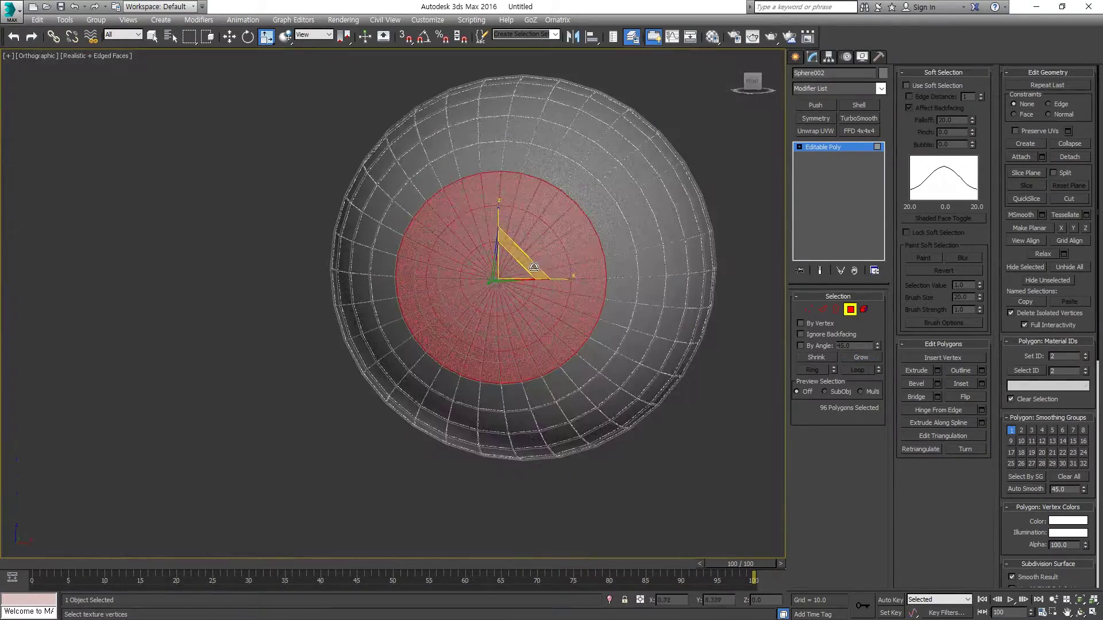
pyautogui.keyDown('alt'); pyautogui.moveTo(533, 267); pyautogui.dragTo(474, 295, button='middle'); pyautogui.keyUp('alt')
pyautogui.scroll(3, 517, 188)
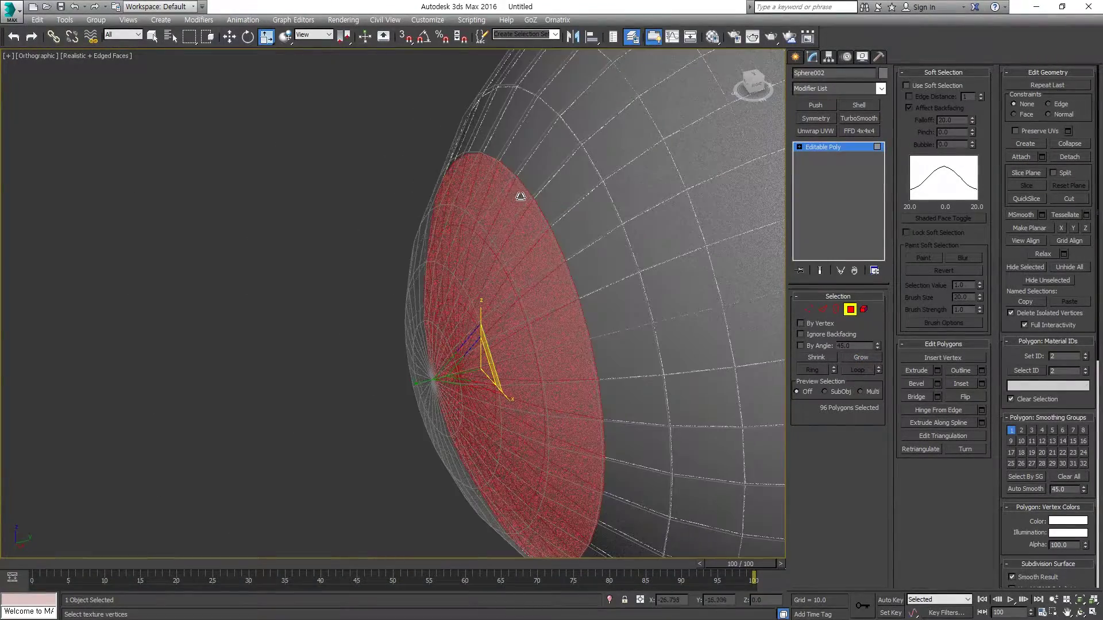
pyautogui.scroll(3, 516, 246)
pyautogui.moveTo(517, 246); pyautogui.dragTo(494, 251, button='middle')
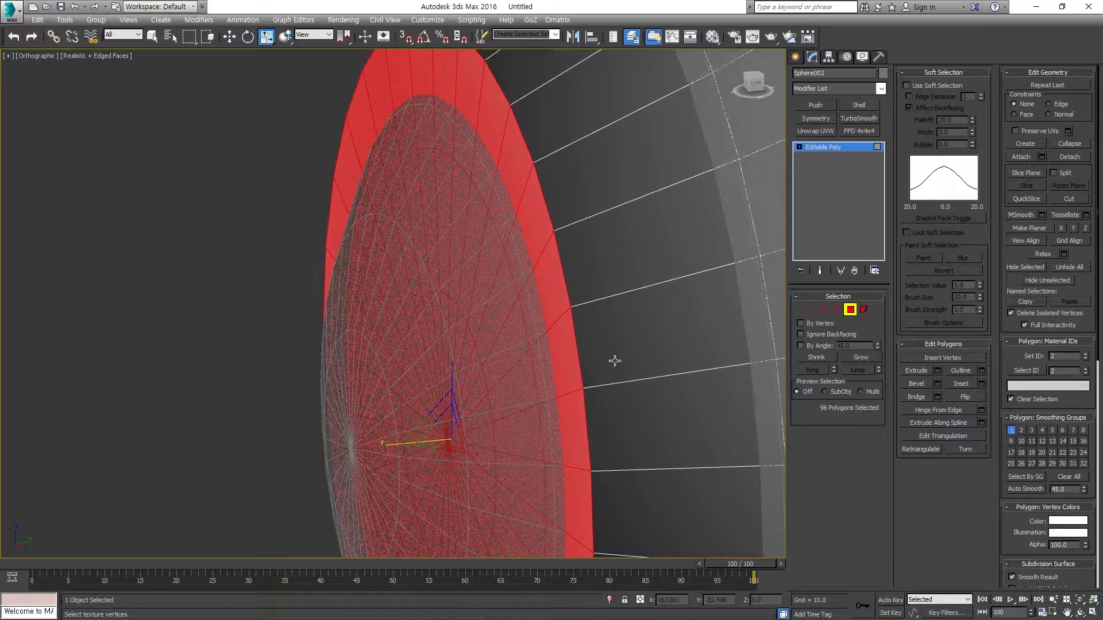
# Push the 96-face cap inward along Y into the sphere.
pyautogui.scroll(-4, 575, 368)
pyautogui.scroll(-3, 521, 389)
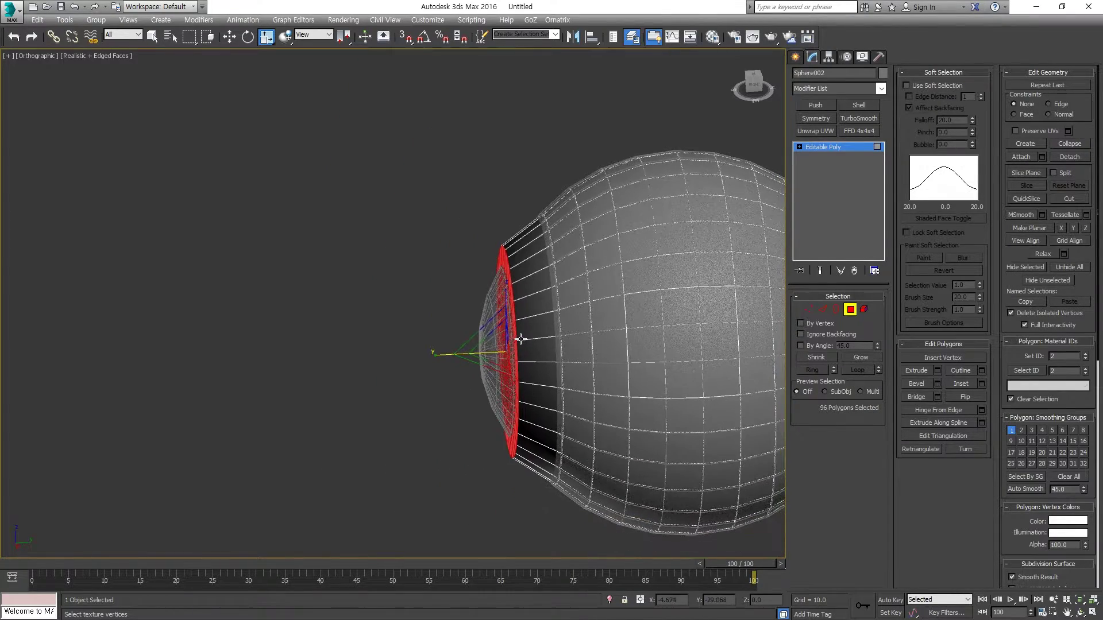
pyautogui.scroll(3, 511, 367)
pyautogui.press('w')
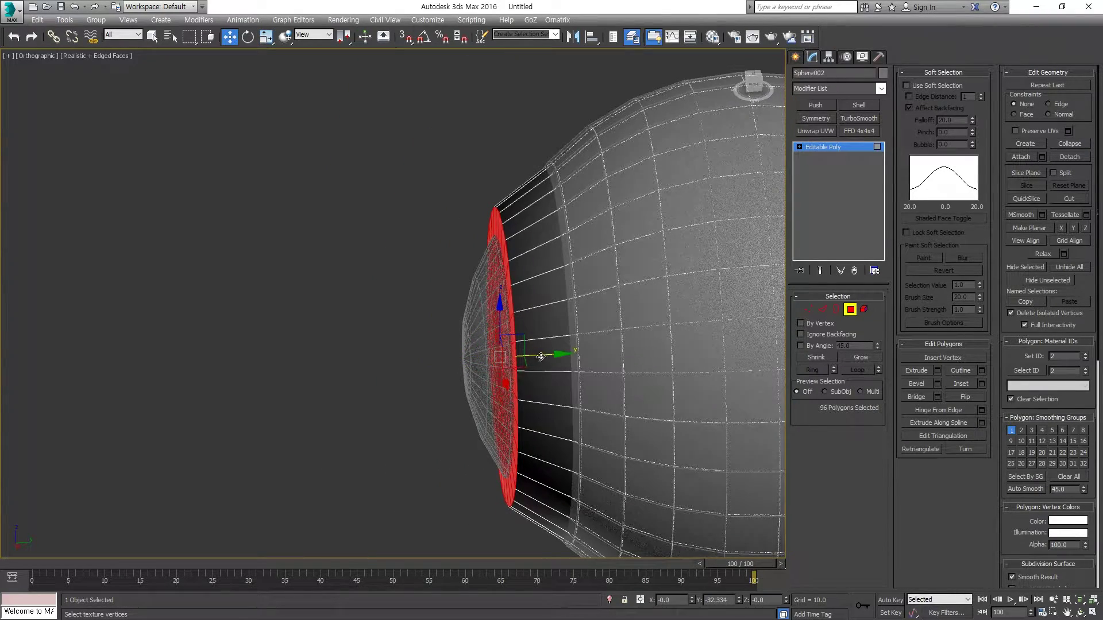
pyautogui.moveTo(540, 357)
pyautogui.mouseDown()
pyautogui.moveTo(592, 351)
pyautogui.moveTo(569, 348)
pyautogui.mouseUp()
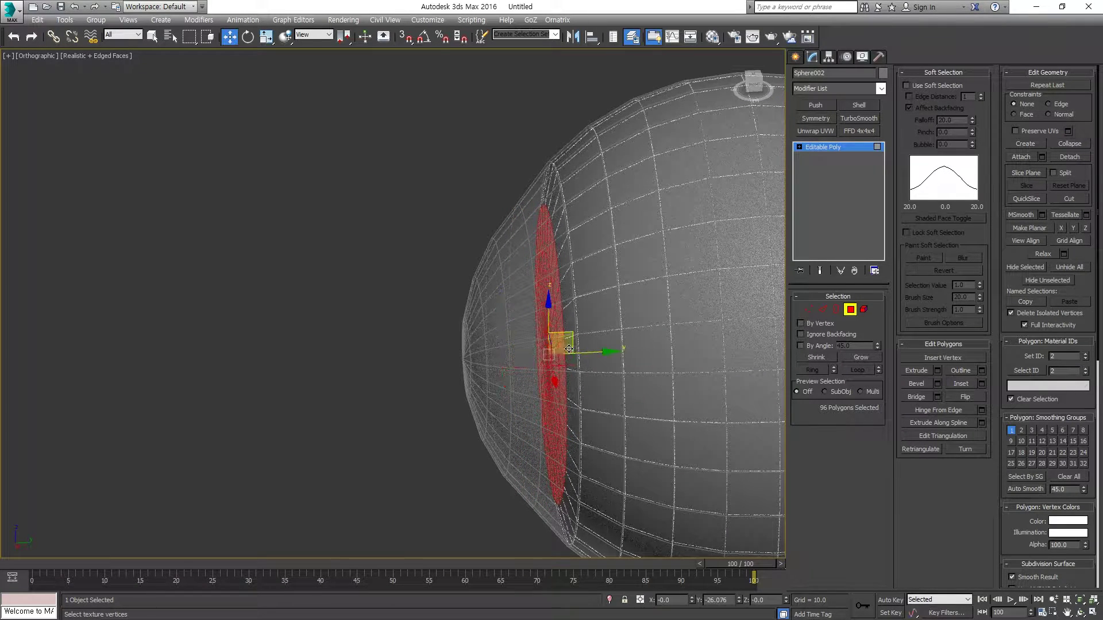
pyautogui.keyDown('alt'); pyautogui.moveTo(569, 348); pyautogui.dragTo(612, 309, button='middle'); pyautogui.keyUp('alt')
# Grow the pole vertex selection and slide the rings along Y into a shallow inward dent.
pyautogui.scroll(3, 559, 348)
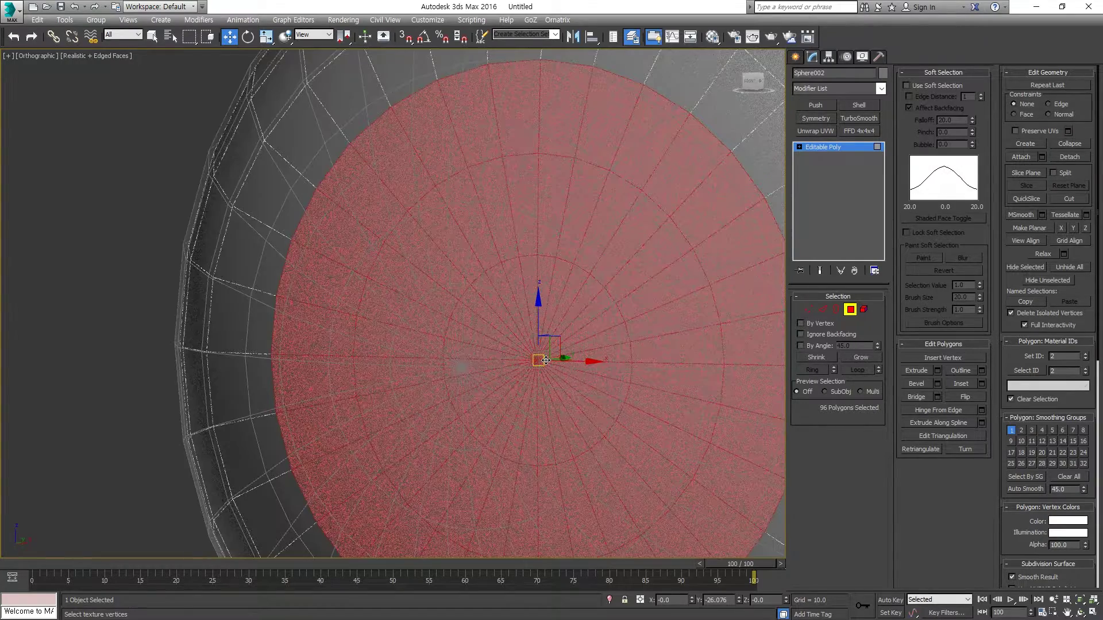
pyautogui.press('1')
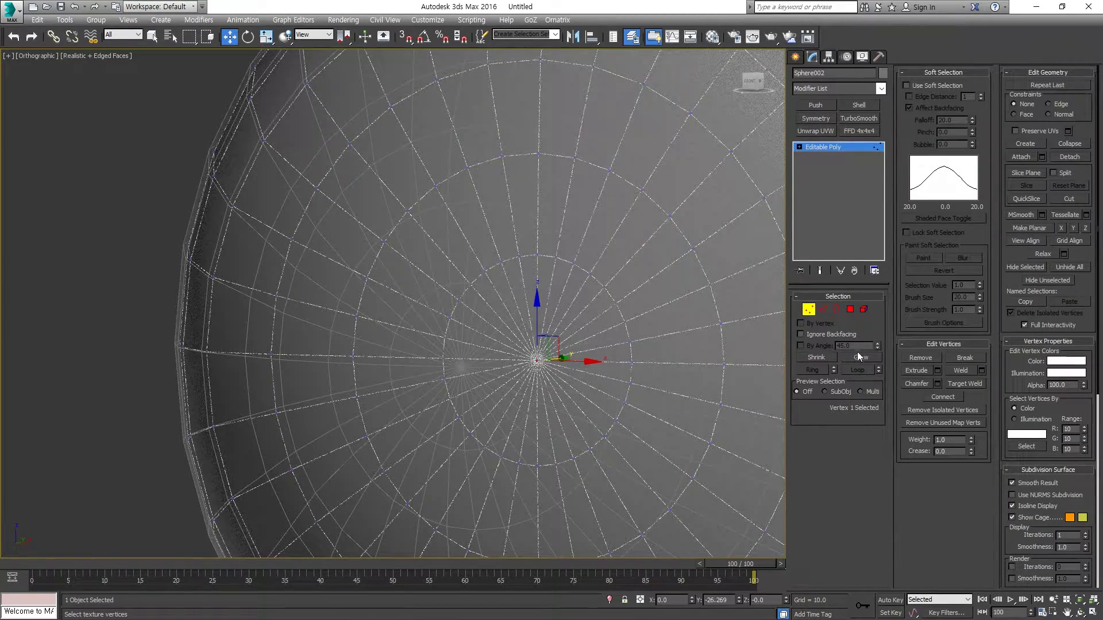
pyautogui.click(856, 354)
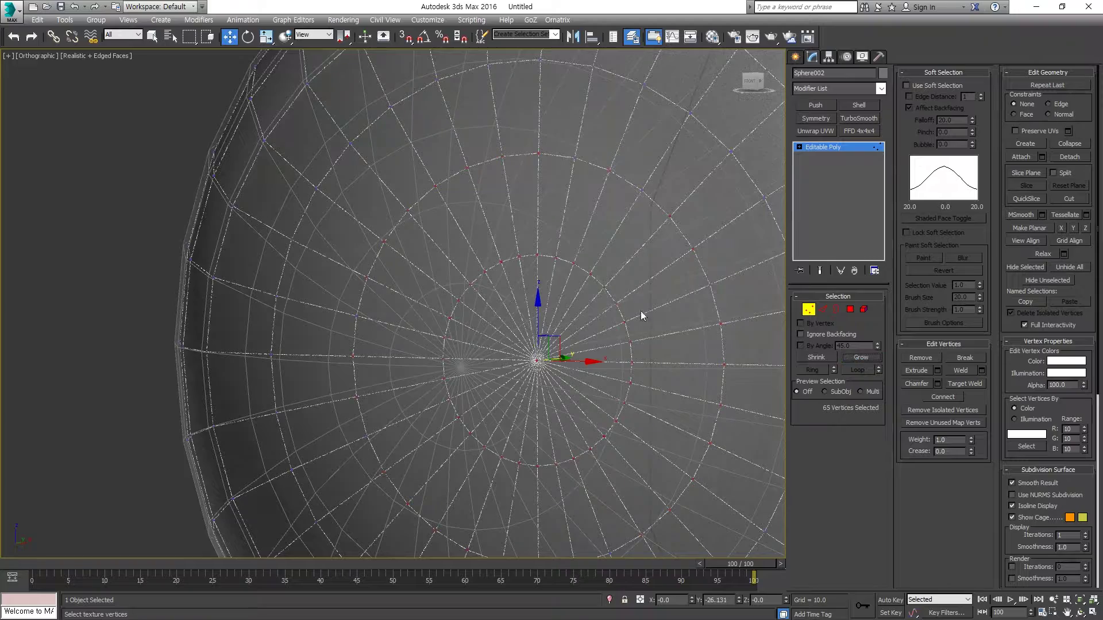
pyautogui.scroll(-3, 642, 315)
pyautogui.keyDown('alt'); pyautogui.moveTo(641, 316); pyautogui.dragTo(626, 338, button='middle'); pyautogui.keyUp('alt')
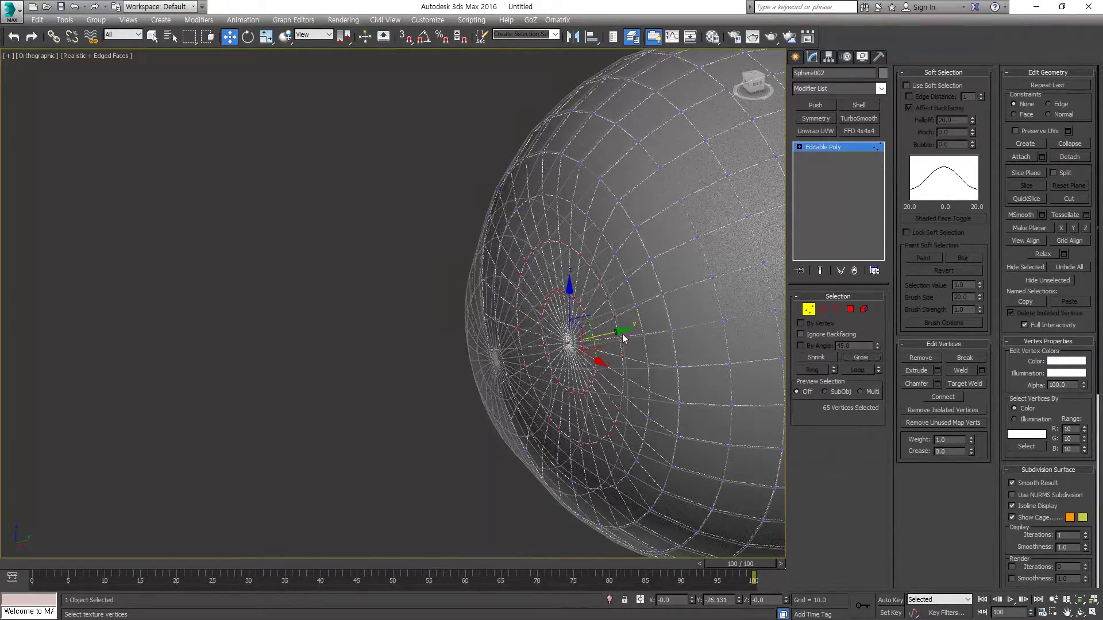
pyautogui.moveTo(620, 333)
pyautogui.mouseDown()
pyautogui.moveTo(630, 333)
pyautogui.moveTo(611, 405)
pyautogui.mouseUp()
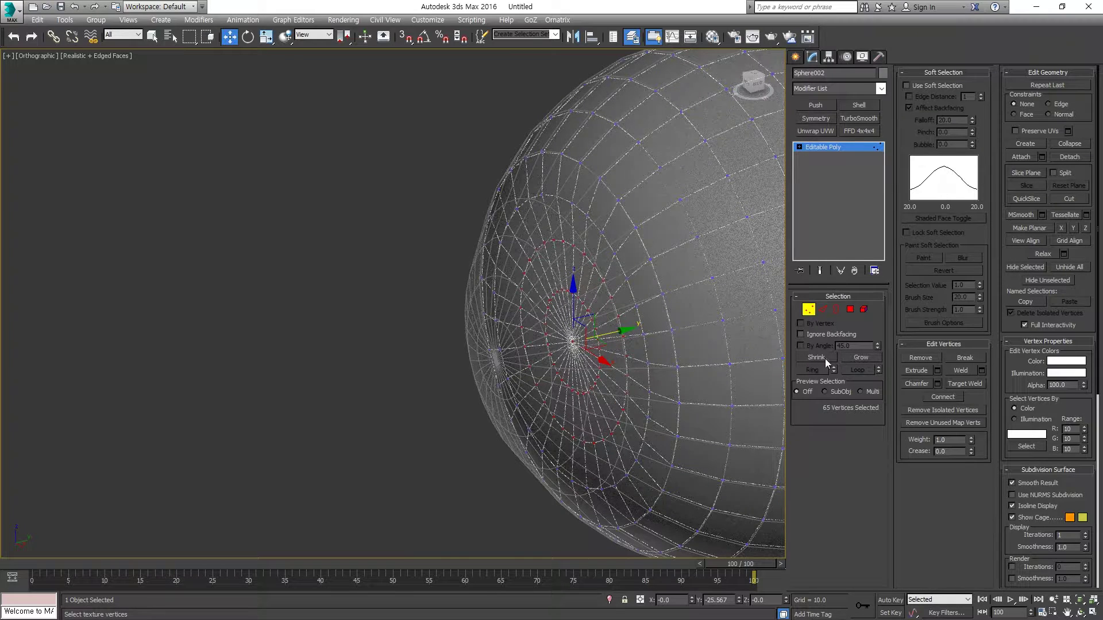
pyautogui.moveTo(620, 333)
pyautogui.keyDown('alt'); pyautogui.mouseDown(button='middle')
pyautogui.moveTo(805, 316)
pyautogui.moveTo(733, 315)
pyautogui.moveTo(612, 340)
pyautogui.mouseUp(button='middle'); pyautogui.keyUp('alt')
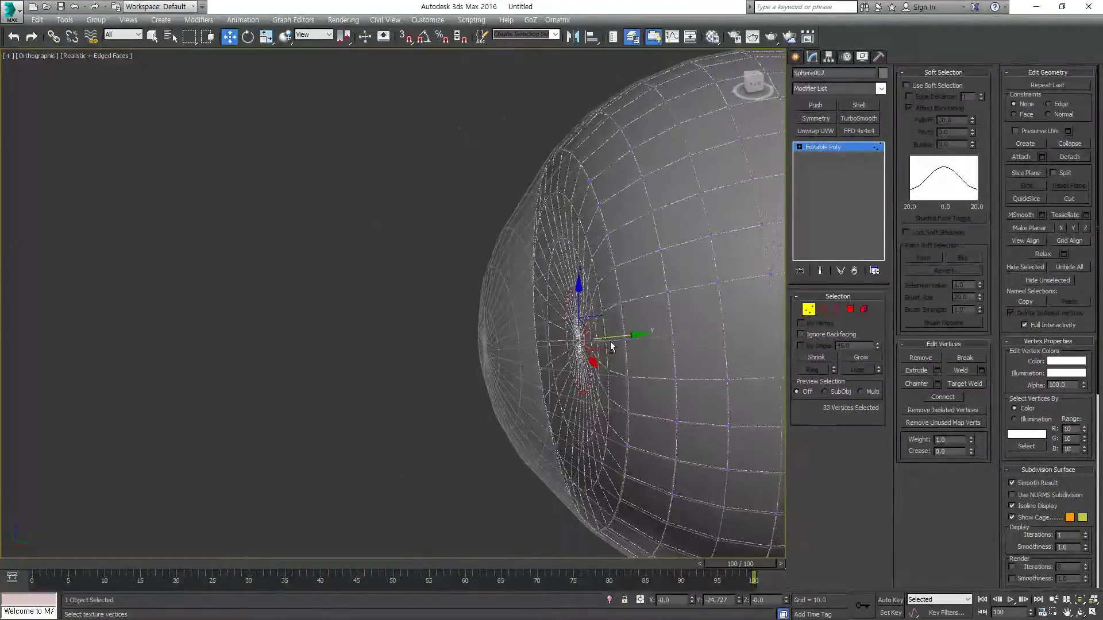
# Exit Vertex mode to return Sphere002 to object level.
pyautogui.click(813, 312)
pyautogui.moveTo(631, 321)
pyautogui.keyDown('alt'); pyautogui.mouseDown(button='middle')
pyautogui.moveTo(619, 293)
pyautogui.moveTo(555, 281)
pyautogui.mouseUp(button='middle'); pyautogui.keyUp('alt')
pyautogui.scroll(-3, 619, 293)
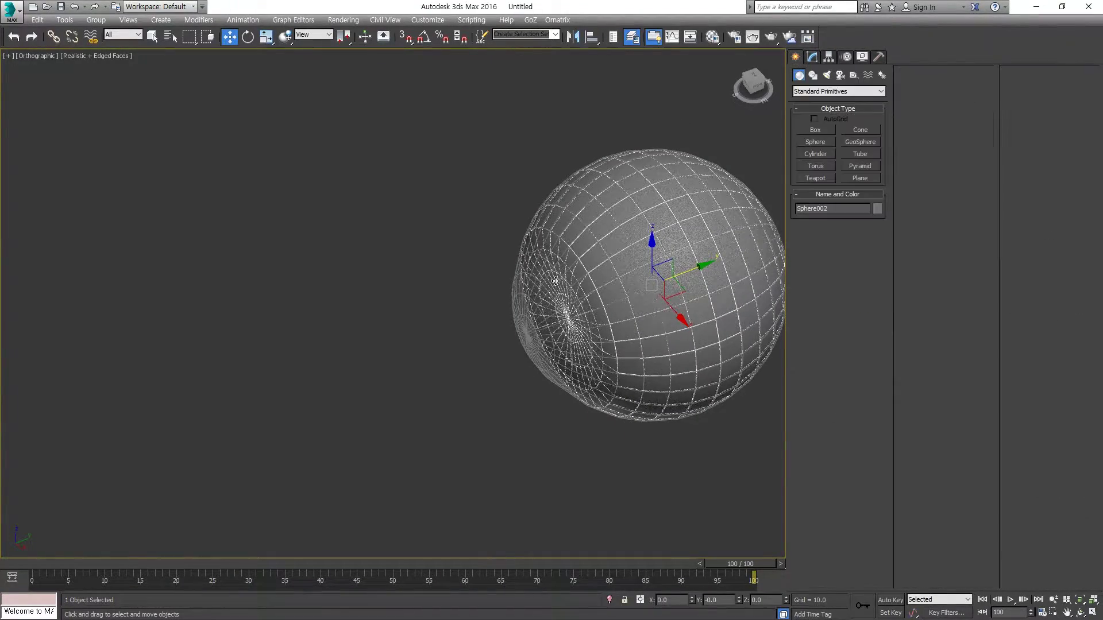
# Freeze Sphere002 from the quad menu and select Sphere001.
pyautogui.click(529, 353)
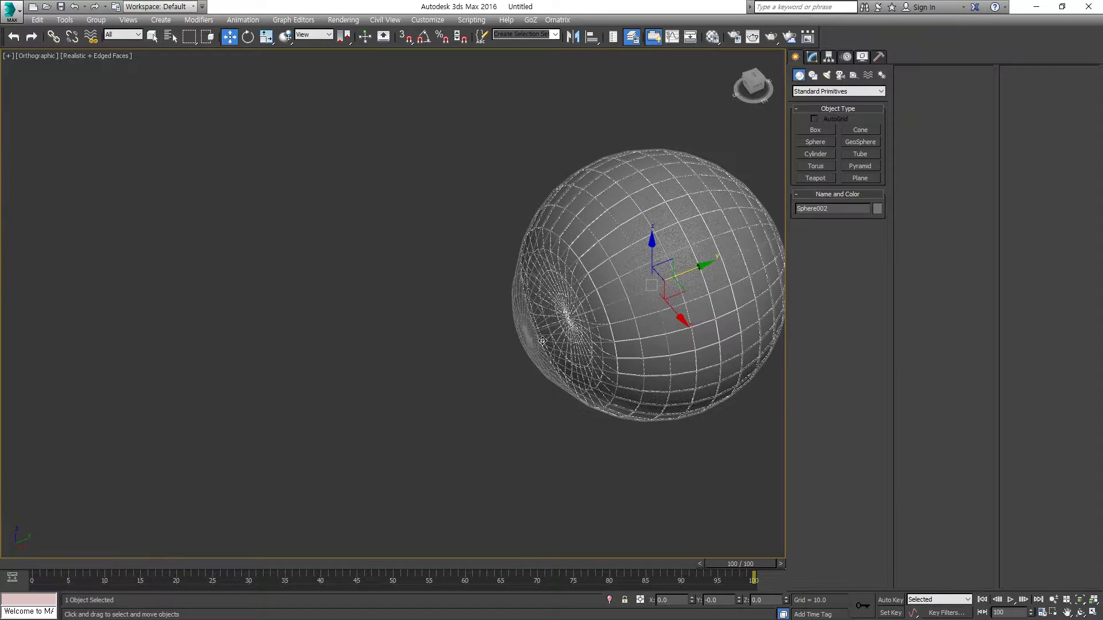
pyautogui.click(734, 124)
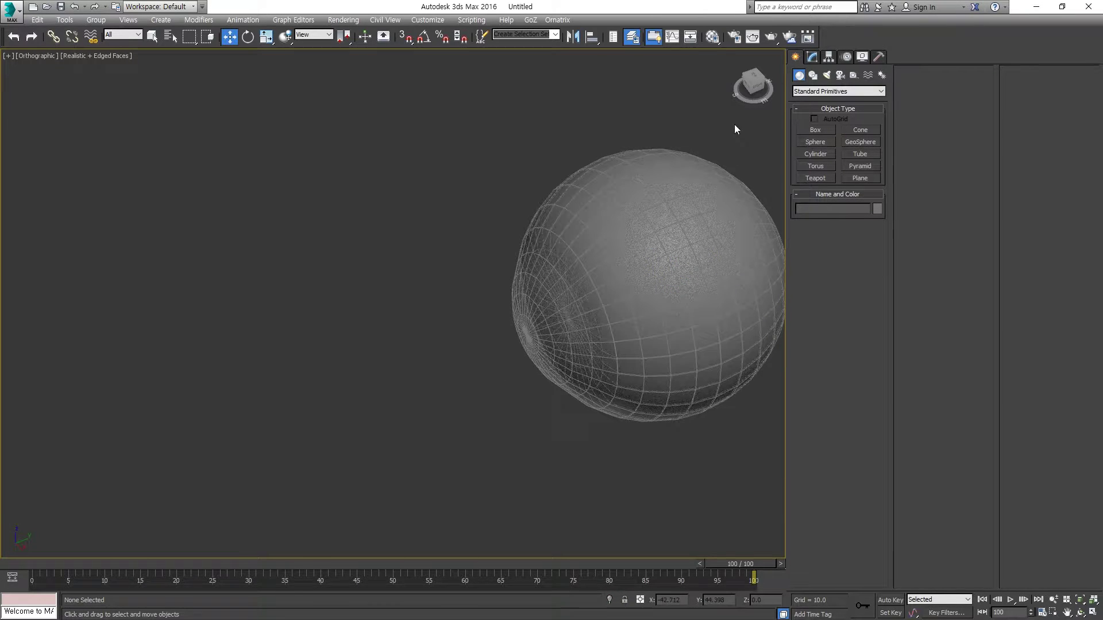
pyautogui.click(812, 56)
pyautogui.click(534, 326)
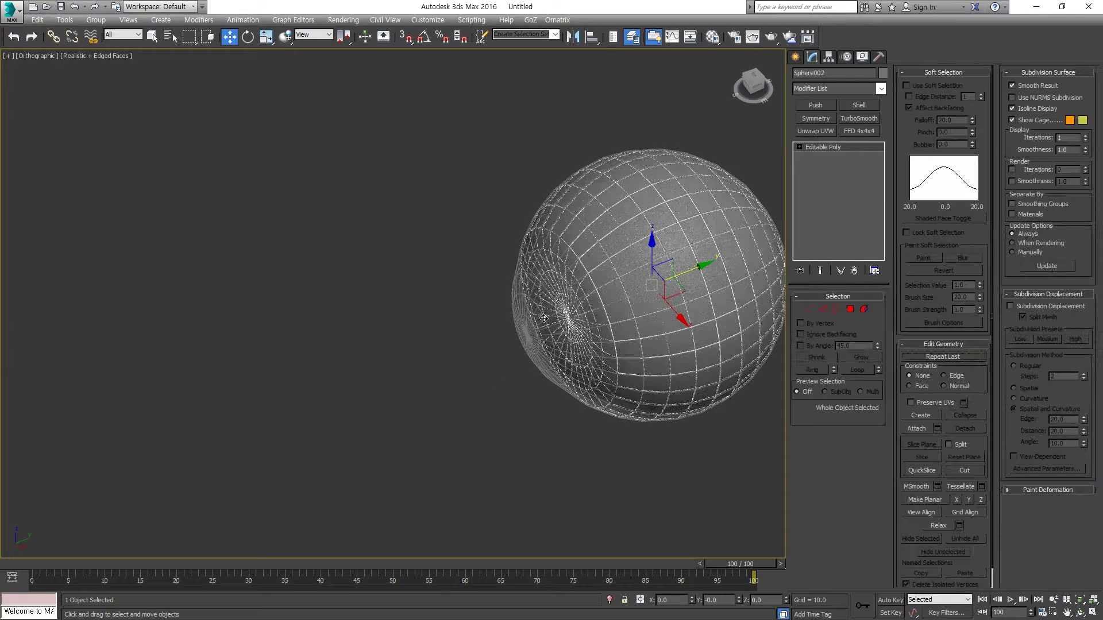
pyautogui.rightClick(528, 278)
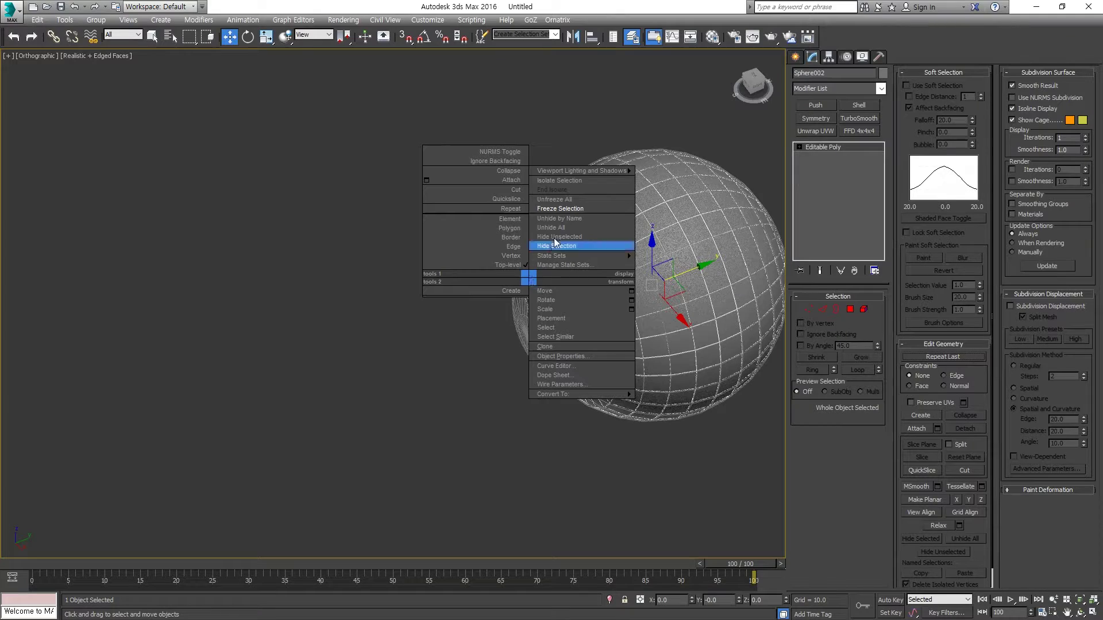
pyautogui.click(565, 209)
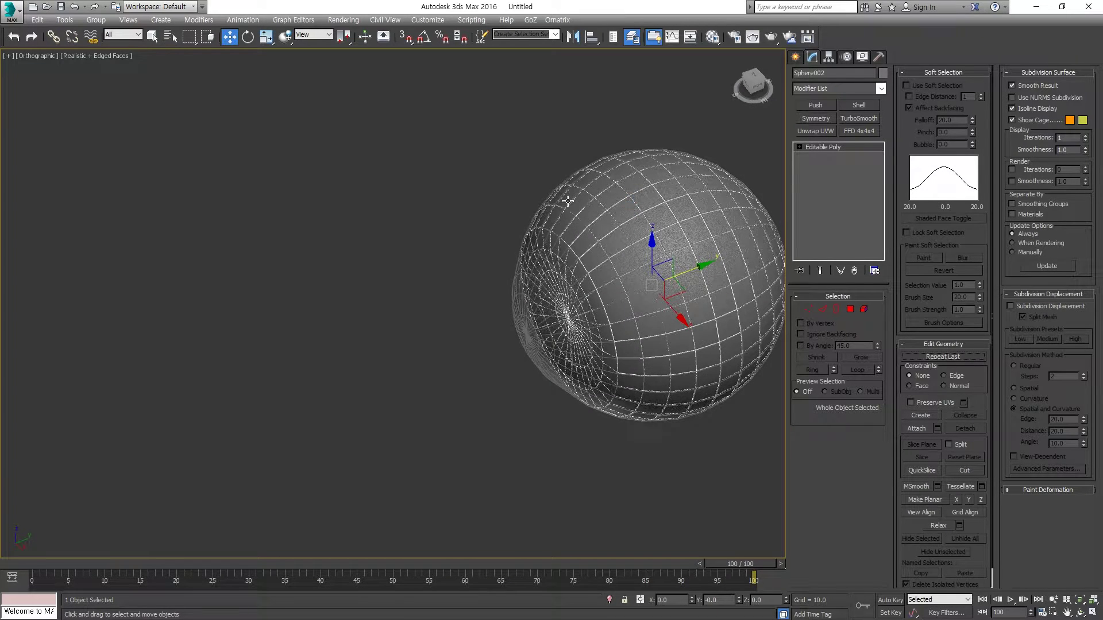
pyautogui.click(532, 301)
pyautogui.scroll(5, 540, 325)
# Select Sphere001's pole vertex in Vertex mode and orbit to inspect its dense fan.
pyautogui.press('1')
pyautogui.click(514, 315)
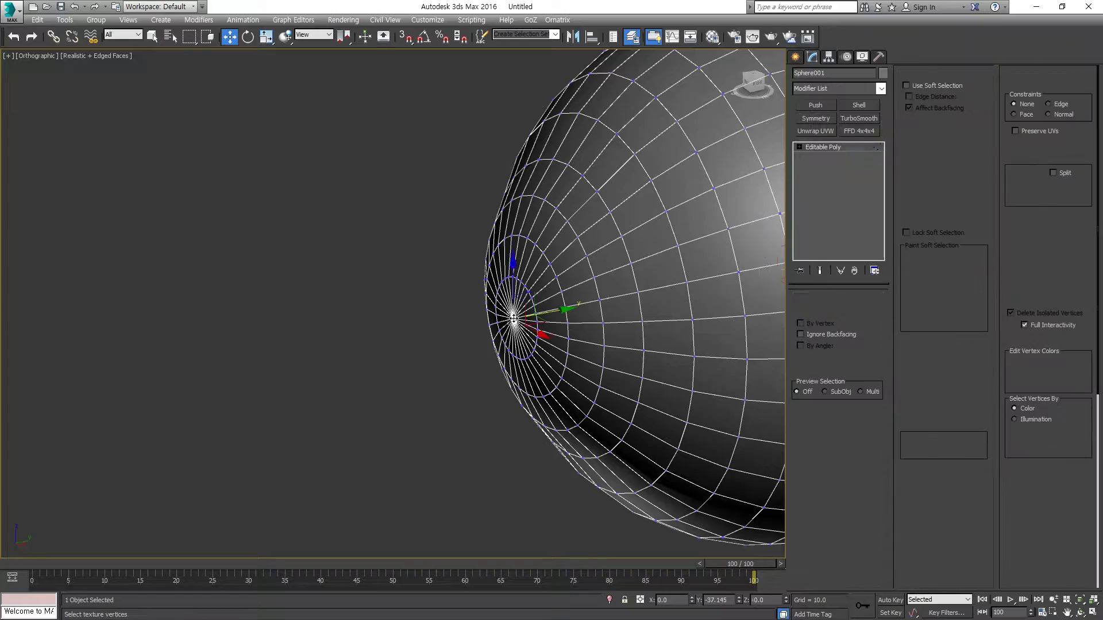
pyautogui.scroll(-1, 522, 369)
pyautogui.scroll(-2, 602, 341)
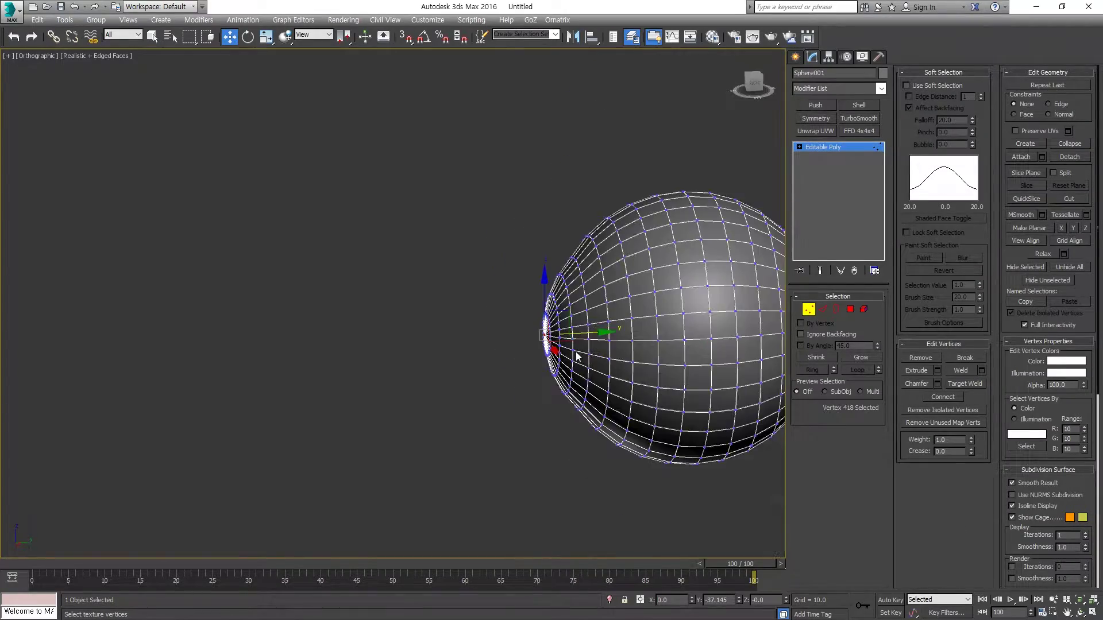
pyautogui.scroll(-2, 621, 331)
pyautogui.moveTo(566, 299)
pyautogui.keyDown('alt'); pyautogui.mouseDown(button='middle')
pyautogui.moveTo(506, 405)
pyautogui.moveTo(580, 286)
pyautogui.moveTo(597, 304)
pyautogui.moveTo(586, 241)
pyautogui.mouseUp(button='middle'); pyautogui.keyUp('alt')
pyautogui.scroll(2, 580, 287)
pyautogui.scroll(2, 567, 293)
pyautogui.scroll(2, 574, 321)
pyautogui.scroll(1, 588, 333)
pyautogui.scroll(-3, 590, 266)
# Inspect the pole from the Right view, then leave vertex editing via the Create tab.
pyautogui.press('r')
pyautogui.scroll(1, 417, 261)
pyautogui.scroll(1, 418, 259)
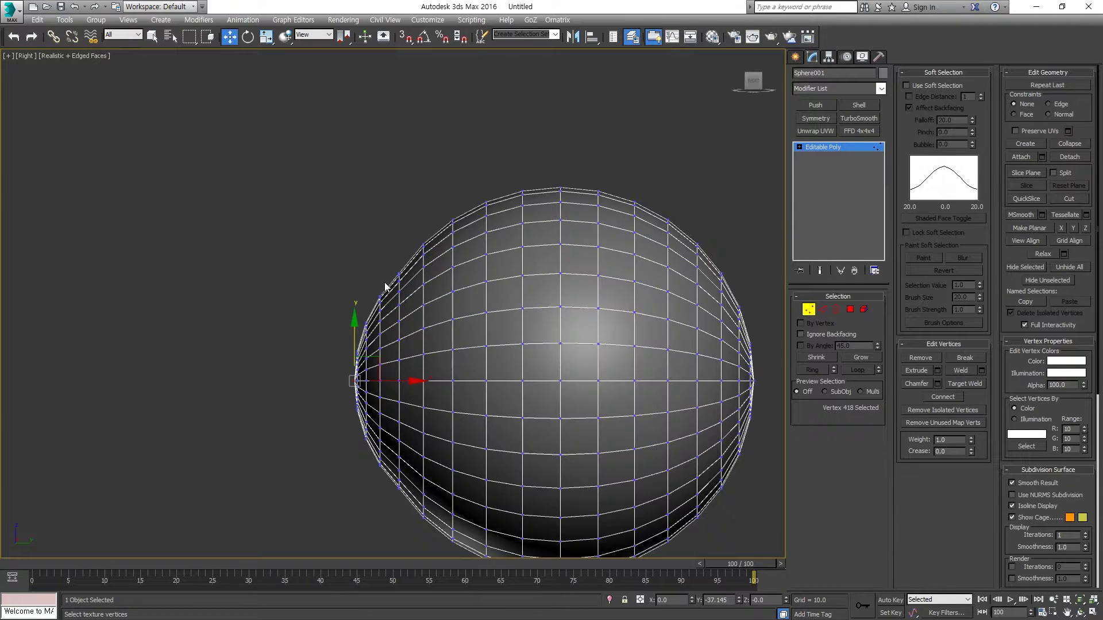
pyautogui.scroll(1, 411, 264)
pyautogui.scroll(1, 407, 281)
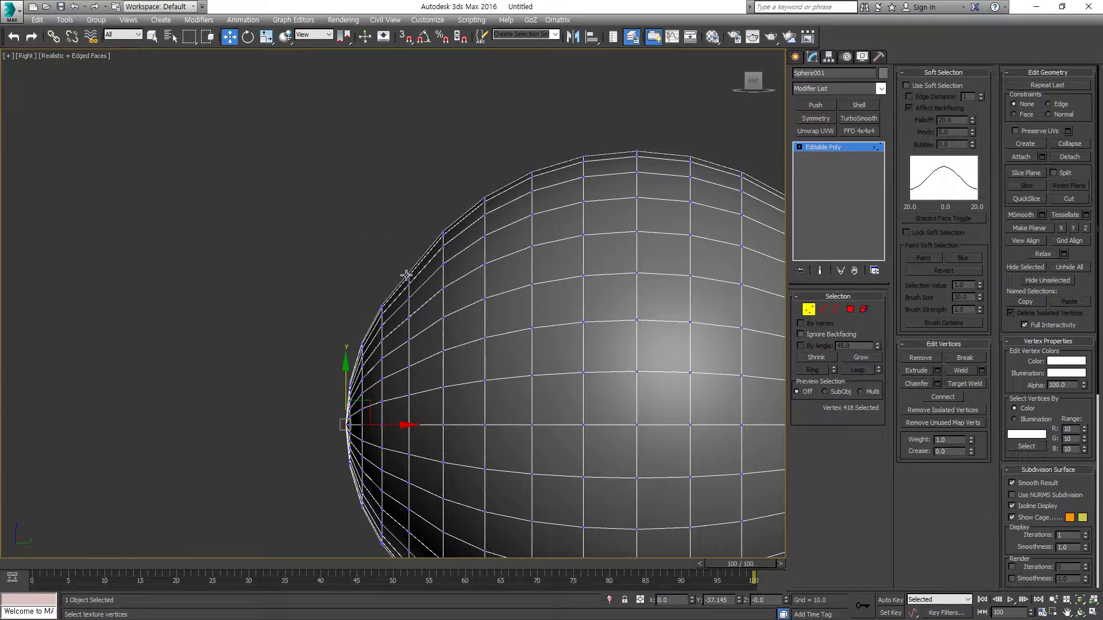
pyautogui.scroll(-2, 360, 391)
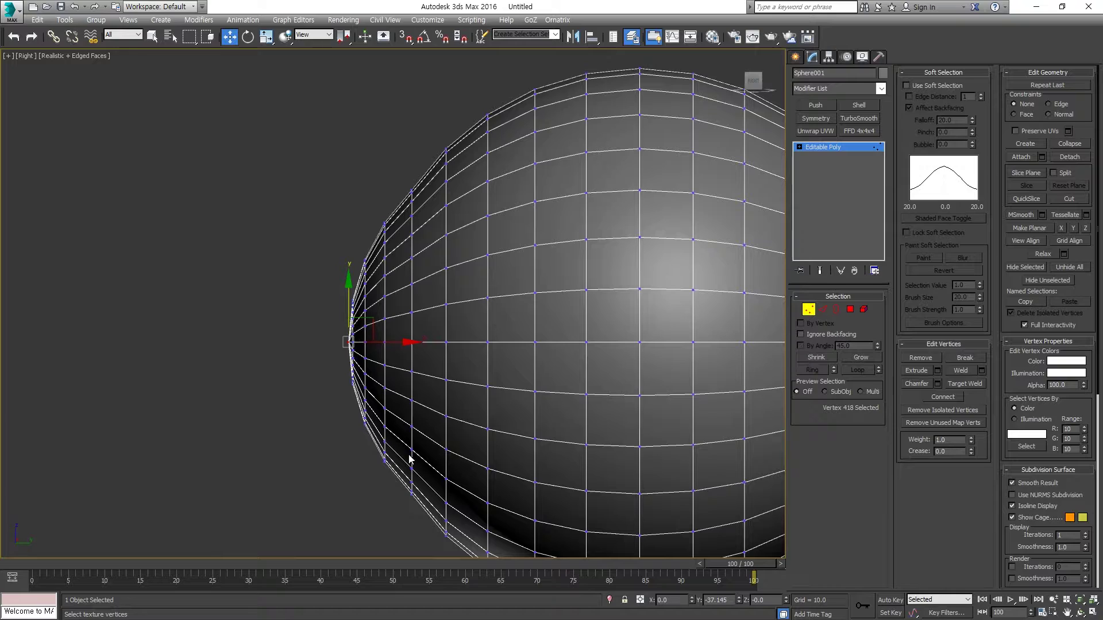
pyautogui.scroll(2, 416, 454)
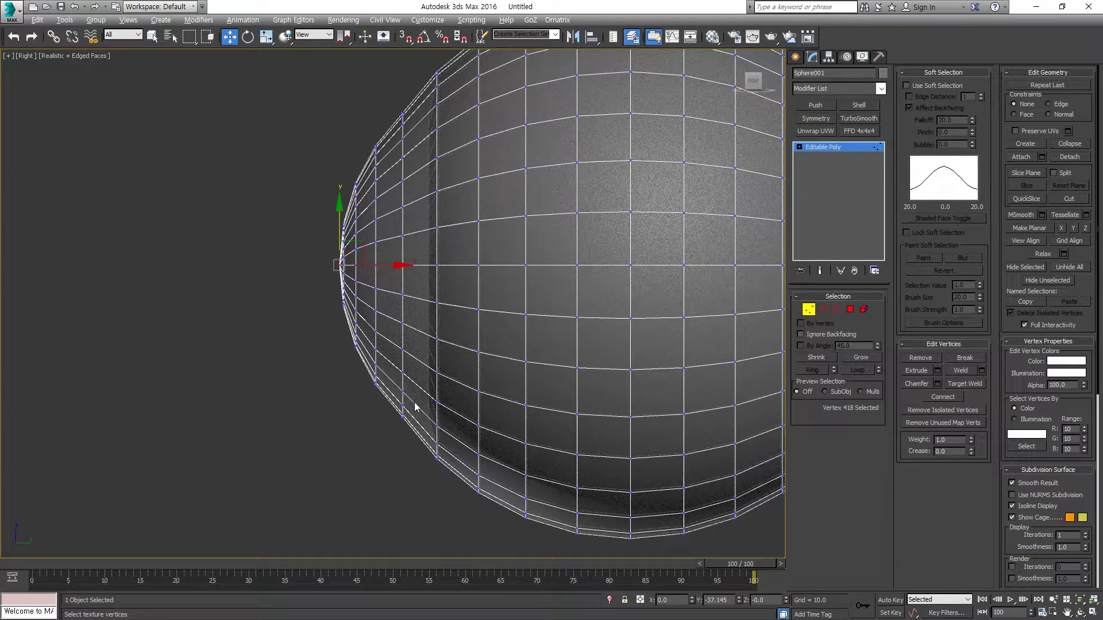
pyautogui.scroll(-2, 415, 406)
pyautogui.scroll(2, 418, 336)
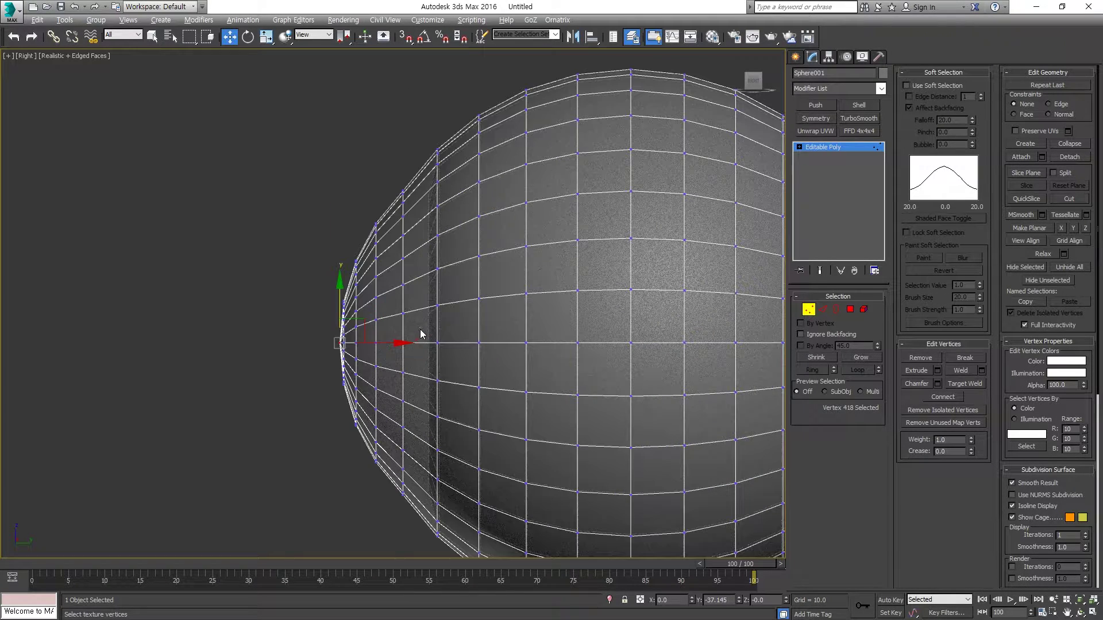
pyautogui.scroll(-2, 421, 335)
pyautogui.moveTo(420, 334)
pyautogui.keyDown('alt'); pyautogui.mouseDown(button='middle')
pyautogui.moveTo(429, 354)
pyautogui.moveTo(430, 325)
pyautogui.mouseUp(button='middle'); pyautogui.keyUp('alt')
pyautogui.scroll(2, 431, 325)
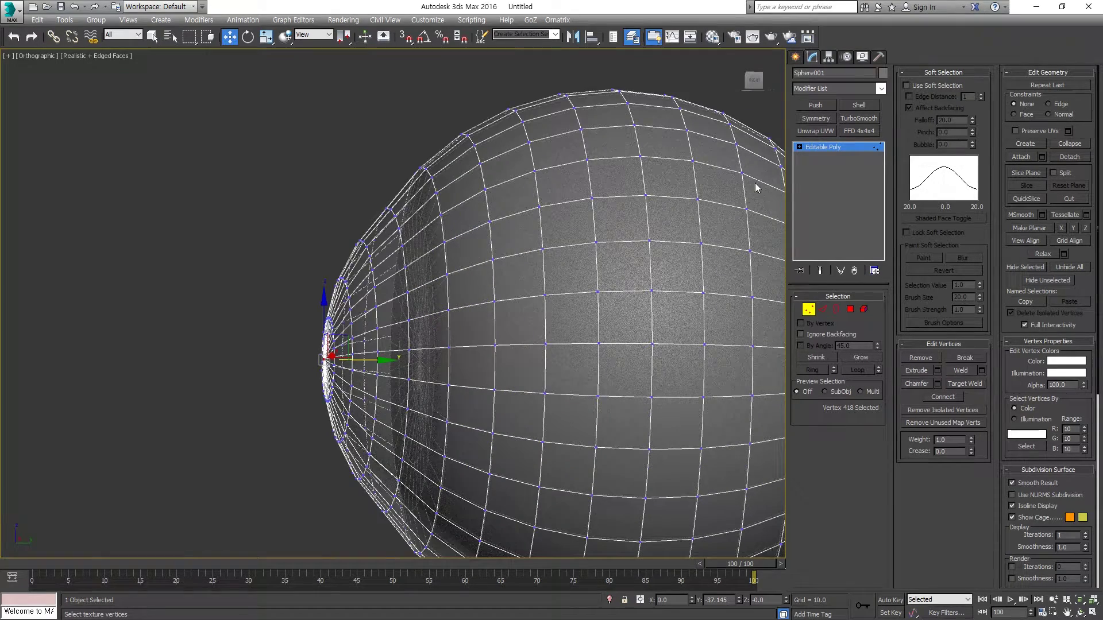
pyautogui.click(792, 56)
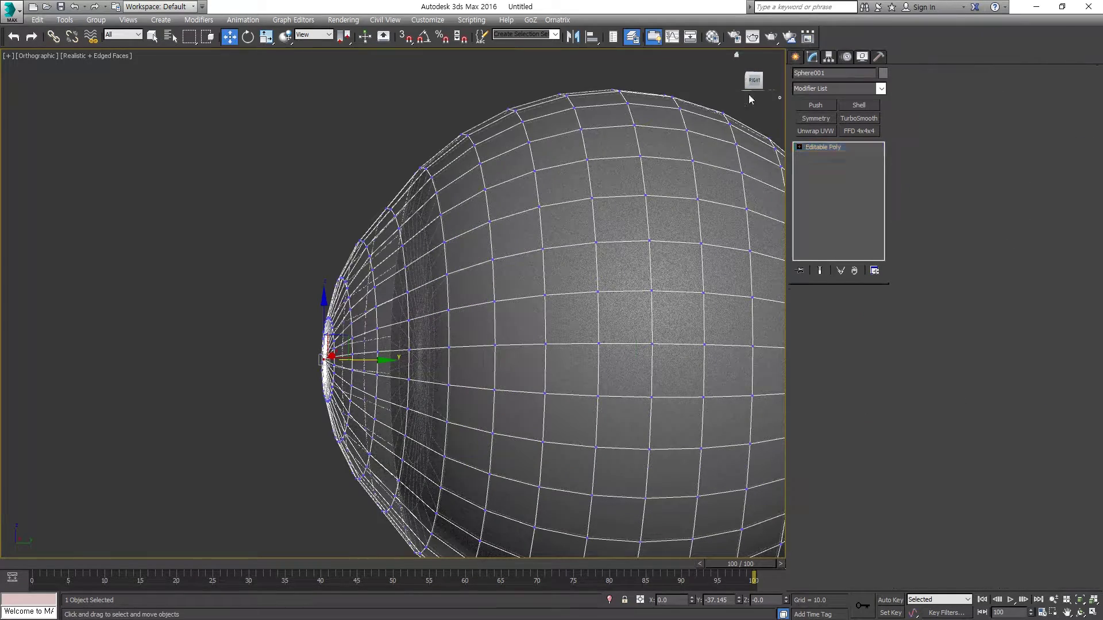
# Grow Sphere002's pole vertex selection by one ring and move it along Y.
pyautogui.click(458, 244)
pyautogui.press('1')
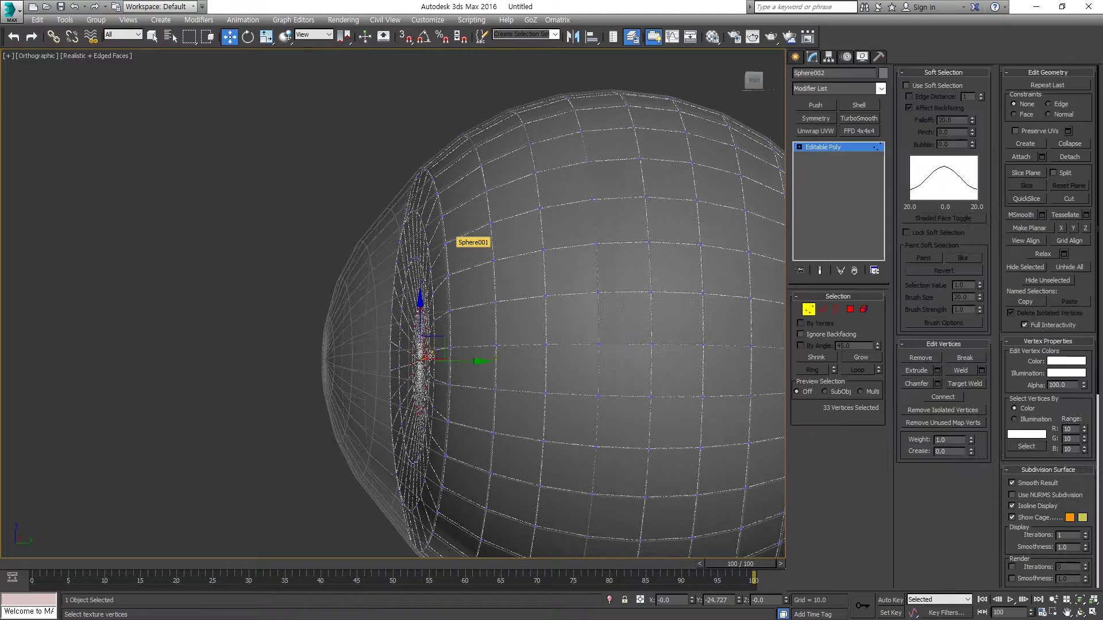
pyautogui.click(857, 357)
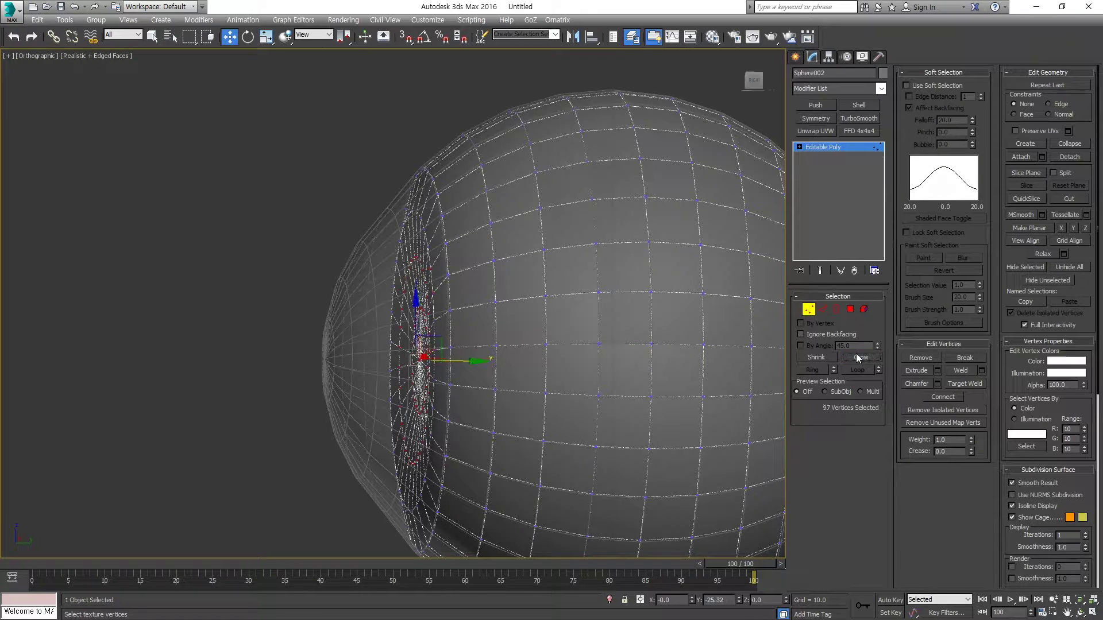
pyautogui.moveTo(470, 362); pyautogui.dragTo(440, 362)
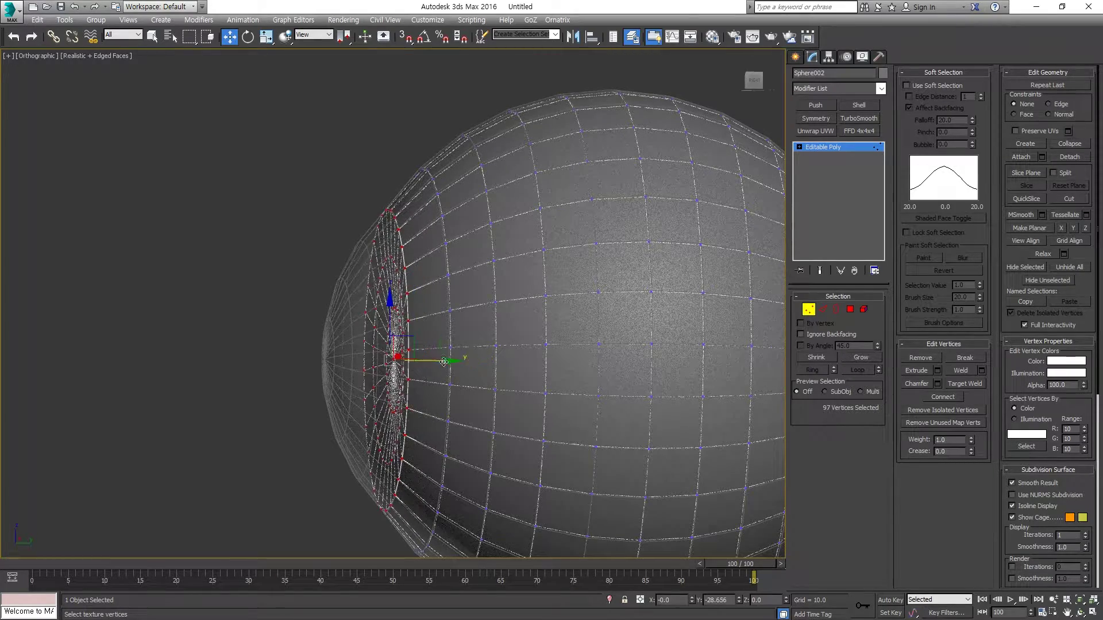
pyautogui.keyDown('alt'); pyautogui.moveTo(408, 363); pyautogui.dragTo(422, 374, button='middle'); pyautogui.keyUp('alt')
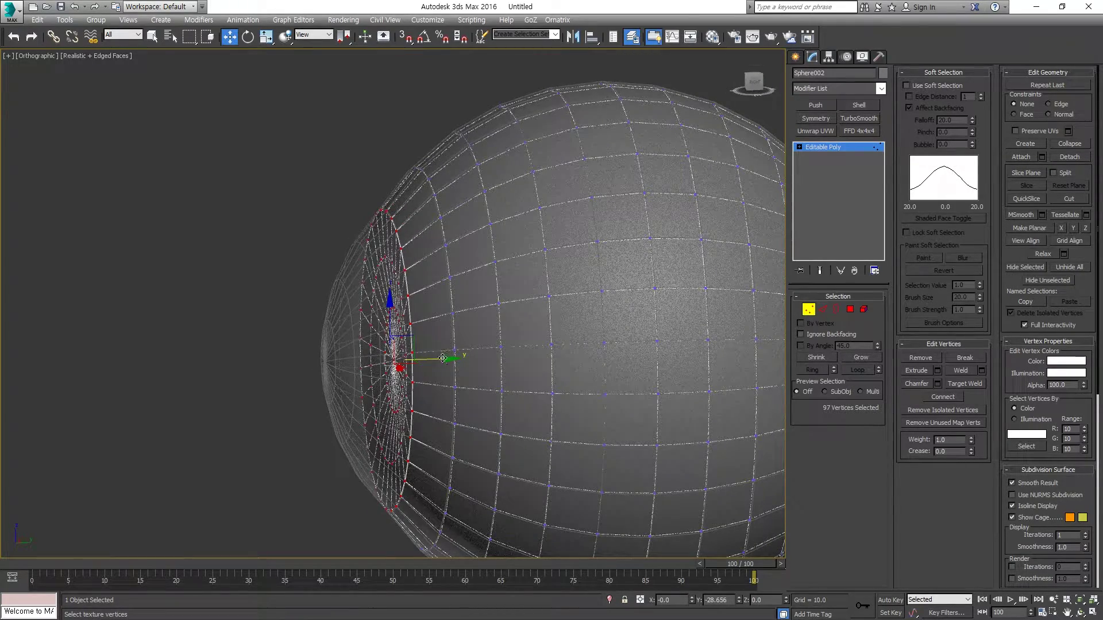
pyautogui.moveTo(442, 358); pyautogui.dragTo(441, 359)
pyautogui.keyDown('alt'); pyautogui.moveTo(442, 362); pyautogui.dragTo(796, 368, button='middle'); pyautogui.keyUp('alt')
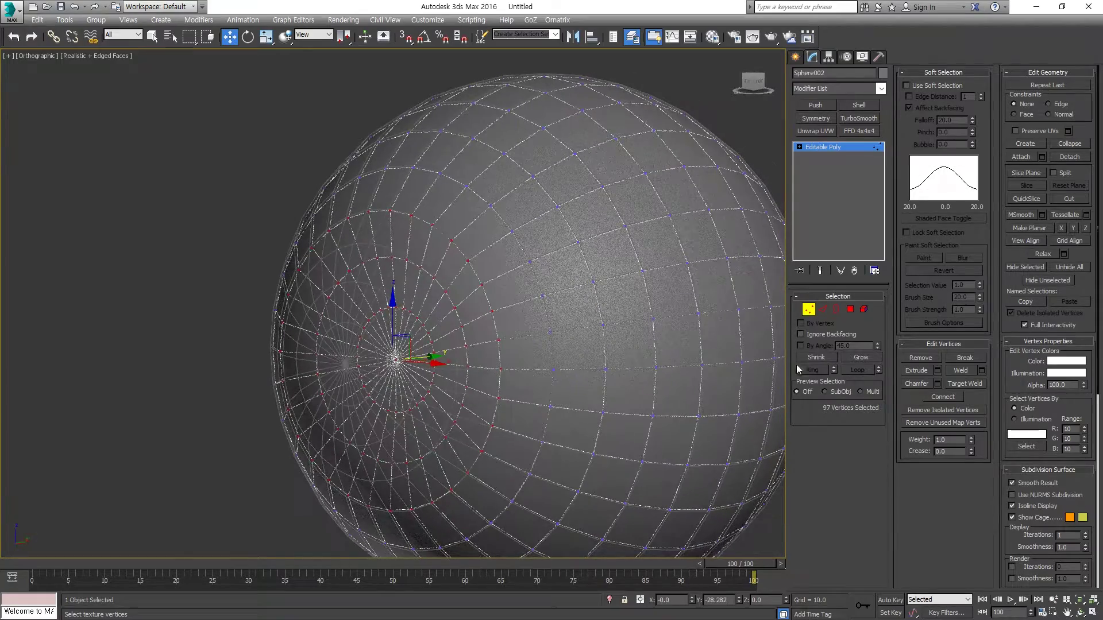
pyautogui.keyDown('alt'); pyautogui.moveTo(471, 353); pyautogui.dragTo(632, 356, button='middle'); pyautogui.keyUp('alt')
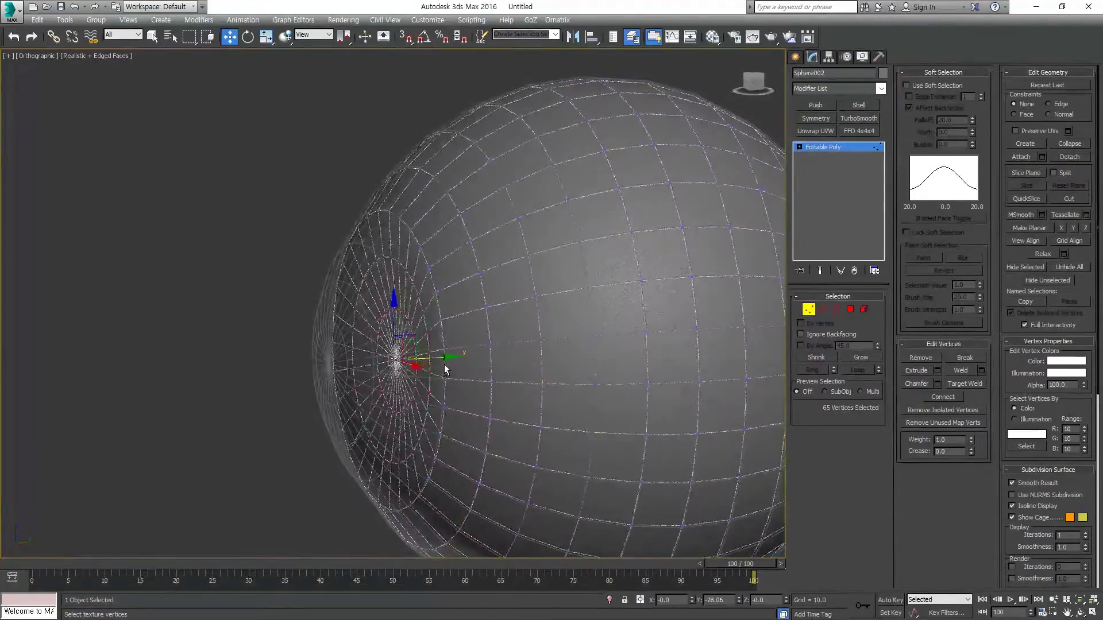
# Shrink the selection to 33 pole vertices, nudge it along Y, and switch to Right view.
pyautogui.click(816, 357)
pyautogui.moveTo(447, 359); pyautogui.dragTo(445, 359)
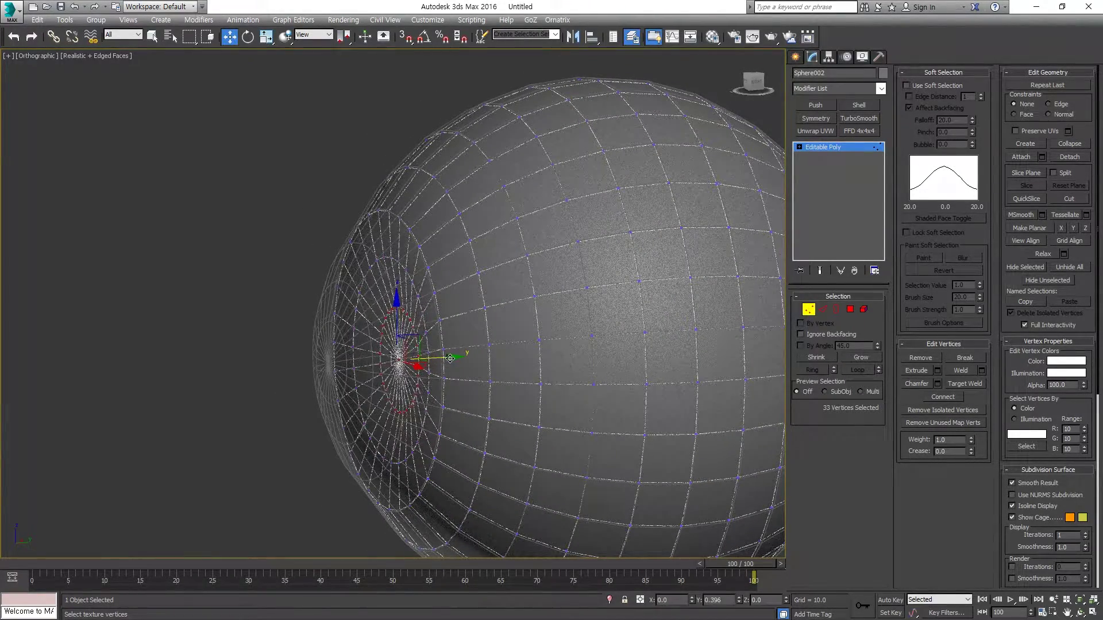
pyautogui.moveTo(448, 360)
pyautogui.keyDown('alt'); pyautogui.mouseDown(button='middle')
pyautogui.moveTo(542, 362)
pyautogui.moveTo(586, 380)
pyautogui.moveTo(635, 376)
pyautogui.moveTo(639, 362)
pyautogui.mouseUp(button='middle'); pyautogui.keyUp('alt')
pyautogui.press('v')
pyautogui.press('r')
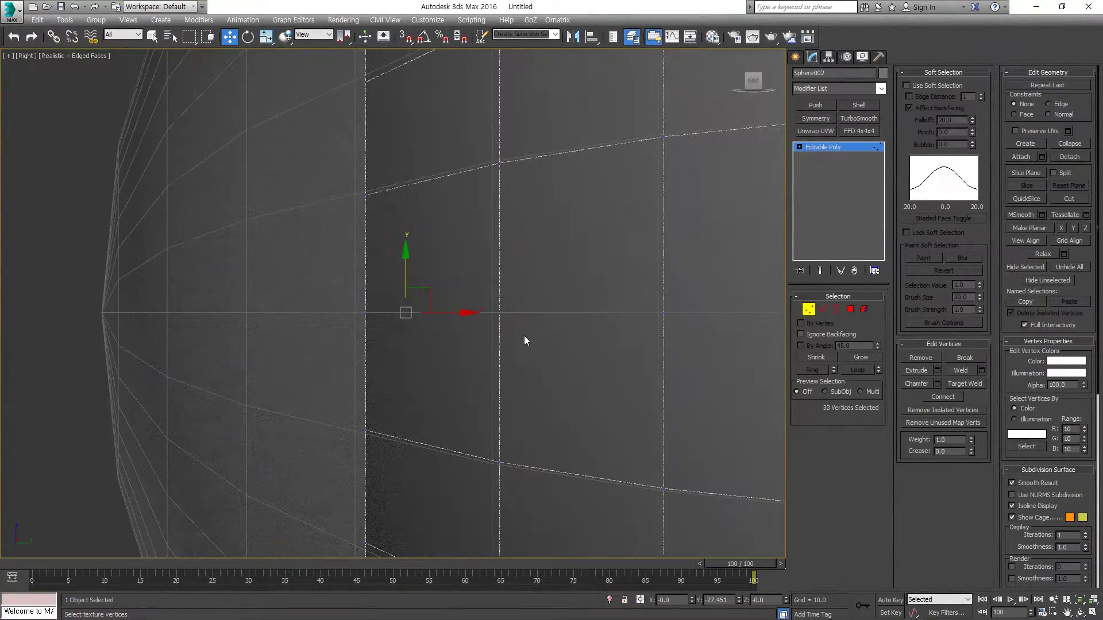
pyautogui.scroll(-4, 524, 337)
pyautogui.scroll(-3, 446, 210)
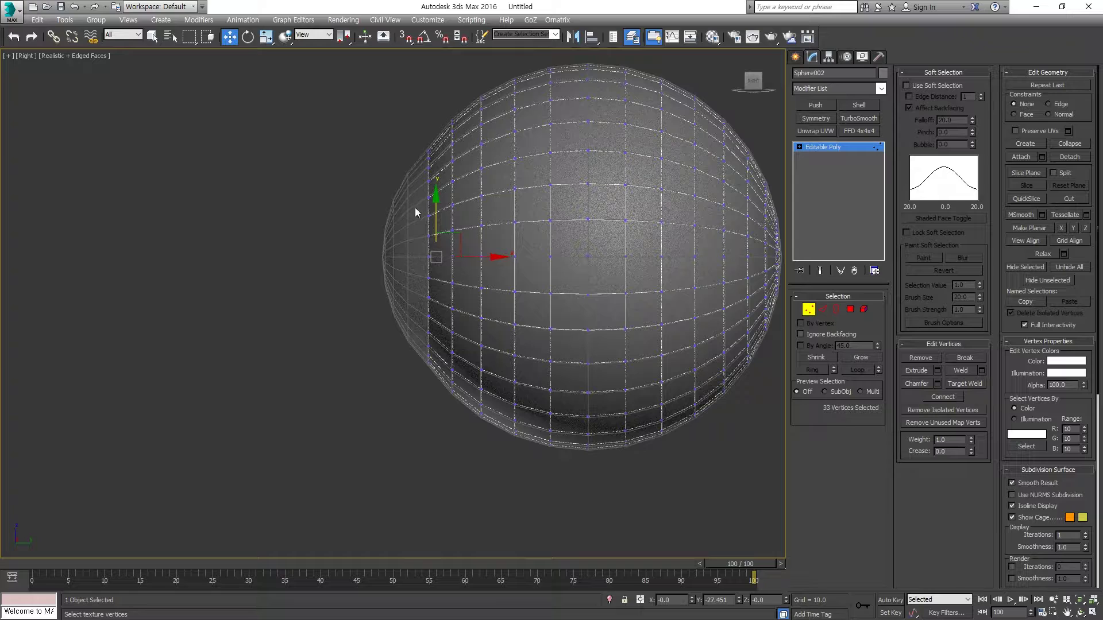
# Return Sphere002 to object level, then inspect Sphere001's 544-polygon element and exit Element mode.
pyautogui.press('1')
pyautogui.press('2')
pyautogui.press('2')
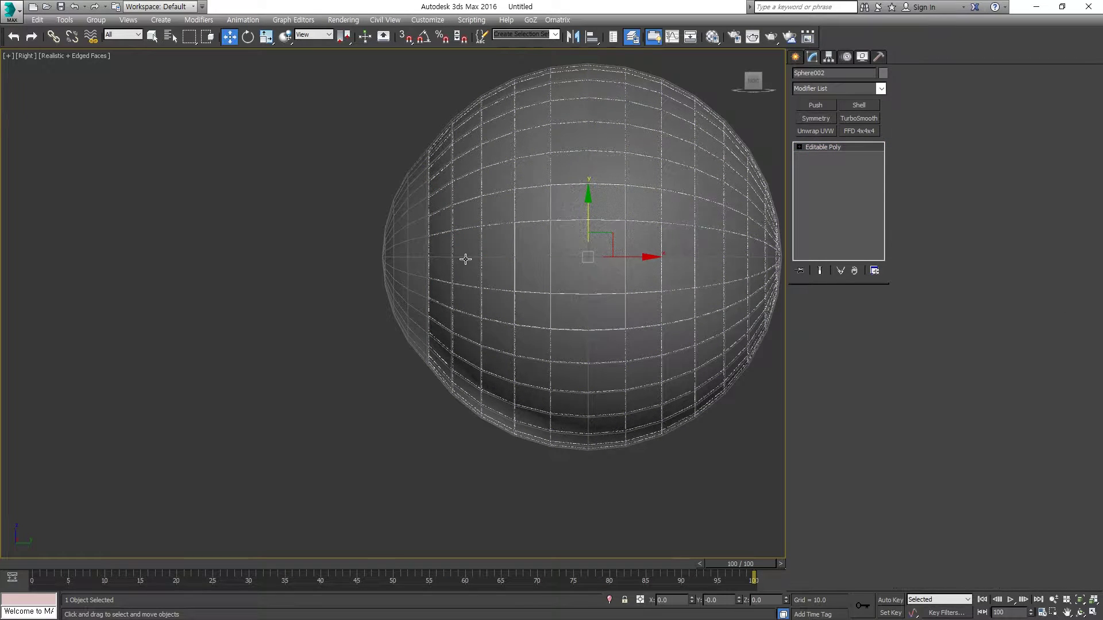
pyautogui.click(466, 259)
pyautogui.press('5')
pyautogui.click(468, 259)
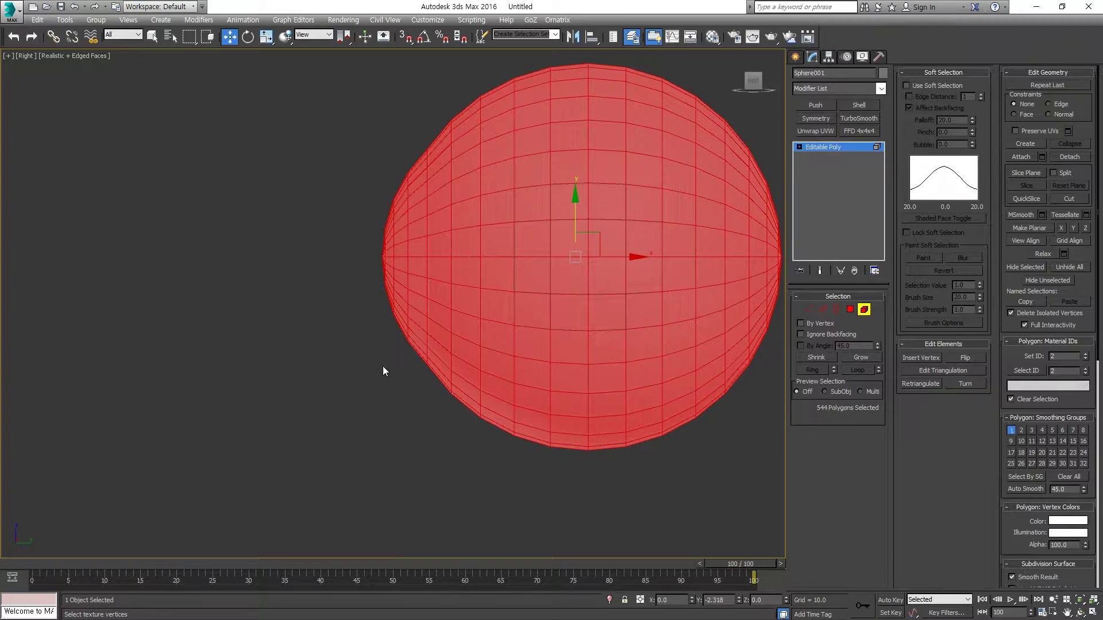
pyautogui.click(795, 56)
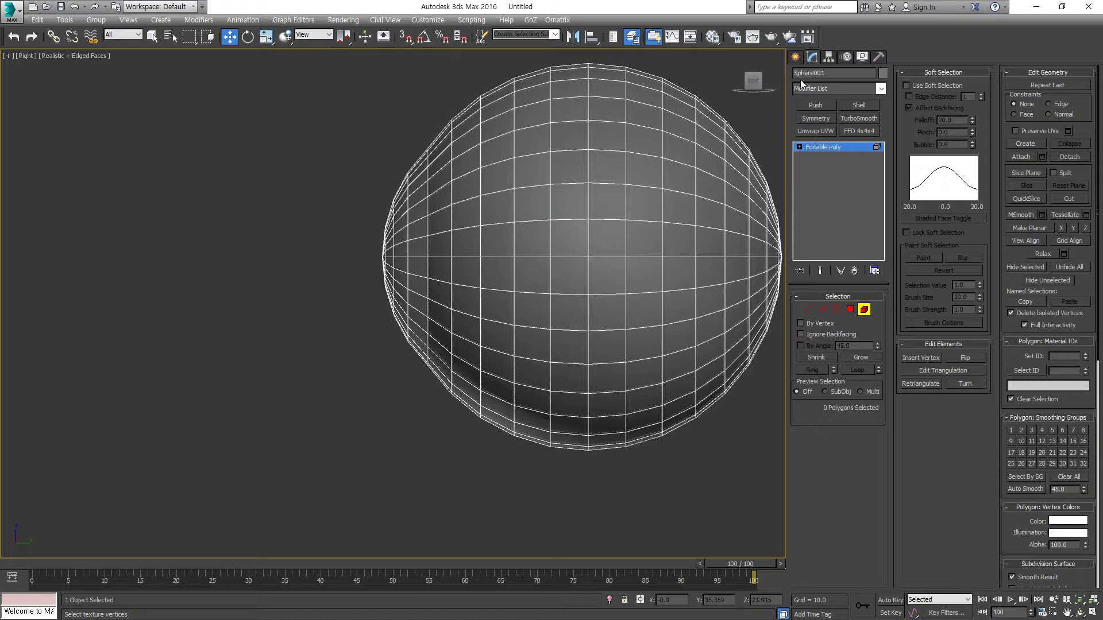
# Inspect Sphere002's 512-polygon element, then leave Element mode.
pyautogui.click(500, 201)
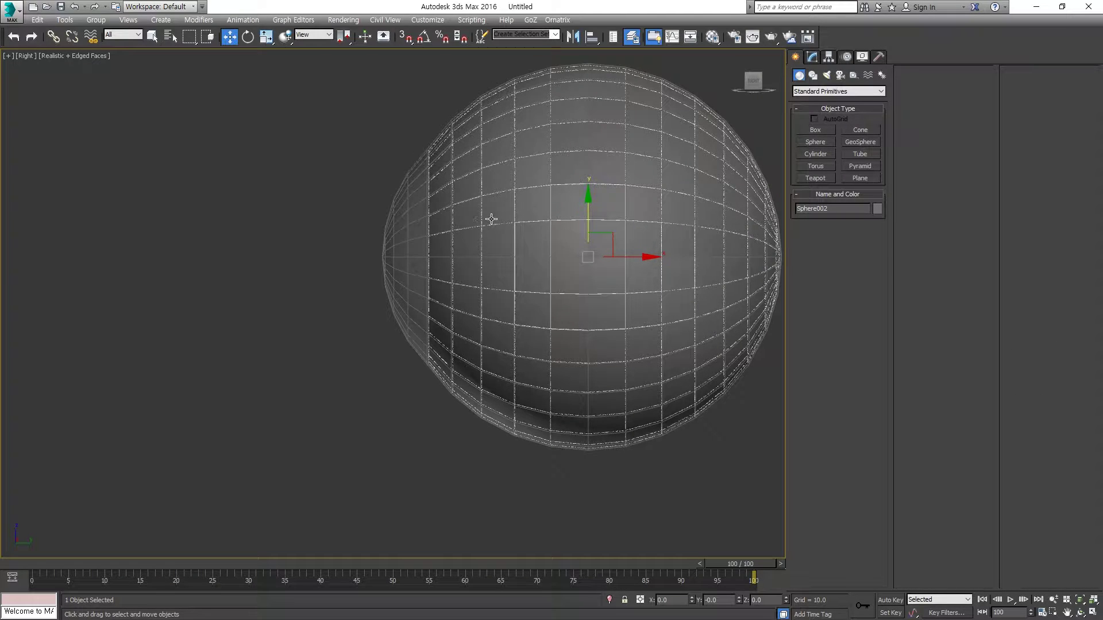
pyautogui.press('4')
pyautogui.click(498, 213)
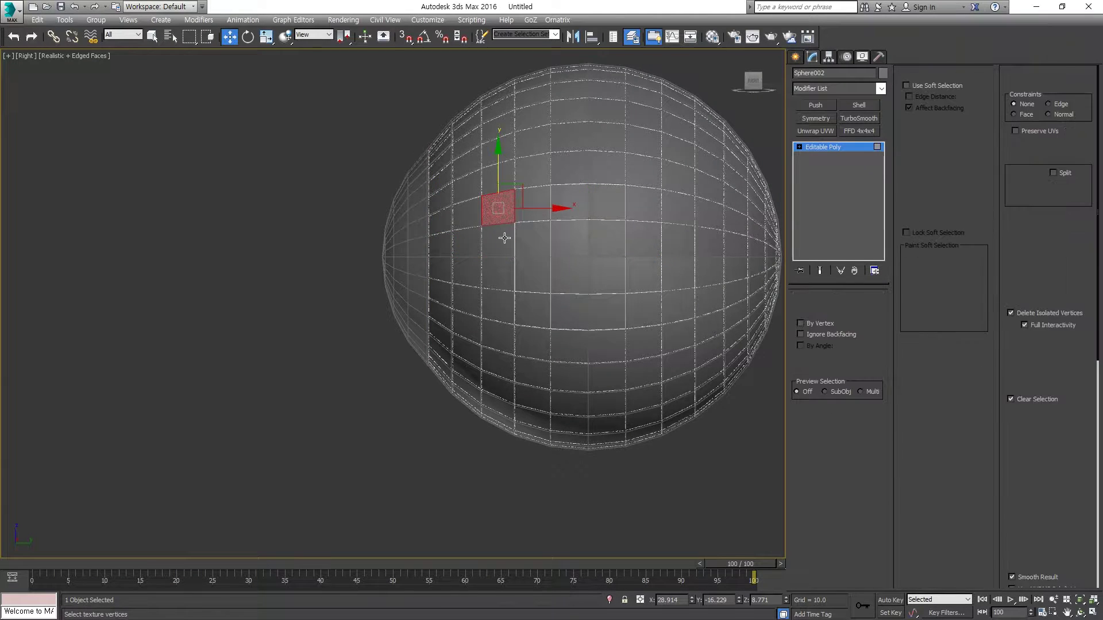
pyautogui.press('5')
pyautogui.click(504, 238)
pyautogui.scroll(-3, 504, 238)
pyautogui.moveTo(504, 238)
pyautogui.keyDown('alt'); pyautogui.mouseDown(button='middle')
pyautogui.moveTo(518, 274)
pyautogui.moveTo(575, 281)
pyautogui.mouseUp(button='middle'); pyautogui.keyUp('alt')
pyautogui.scroll(3, 518, 274)
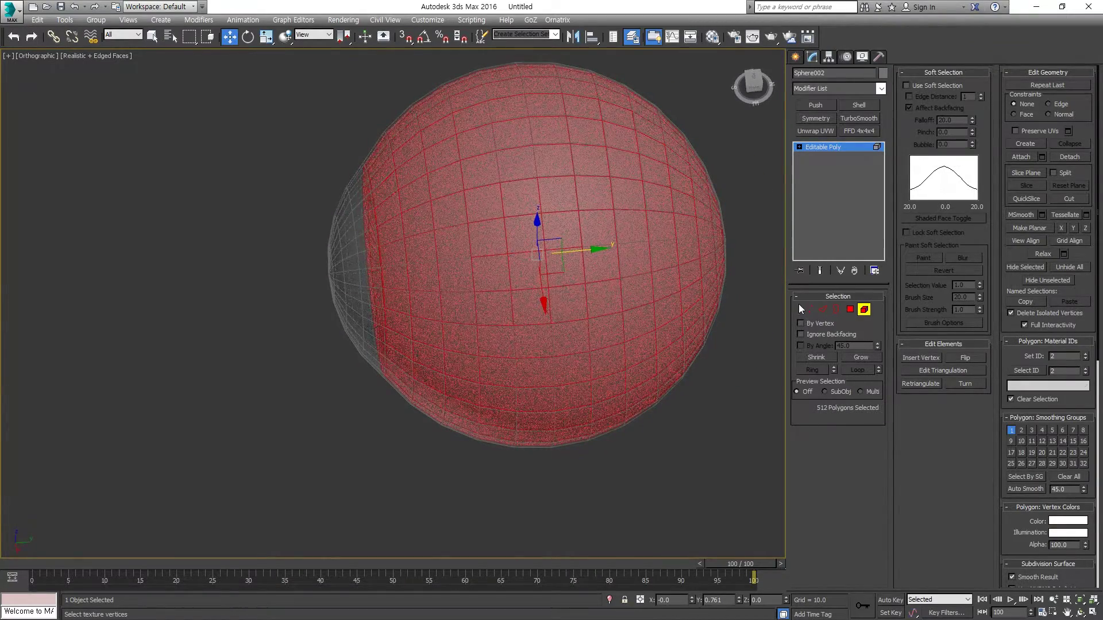
pyautogui.click(865, 310)
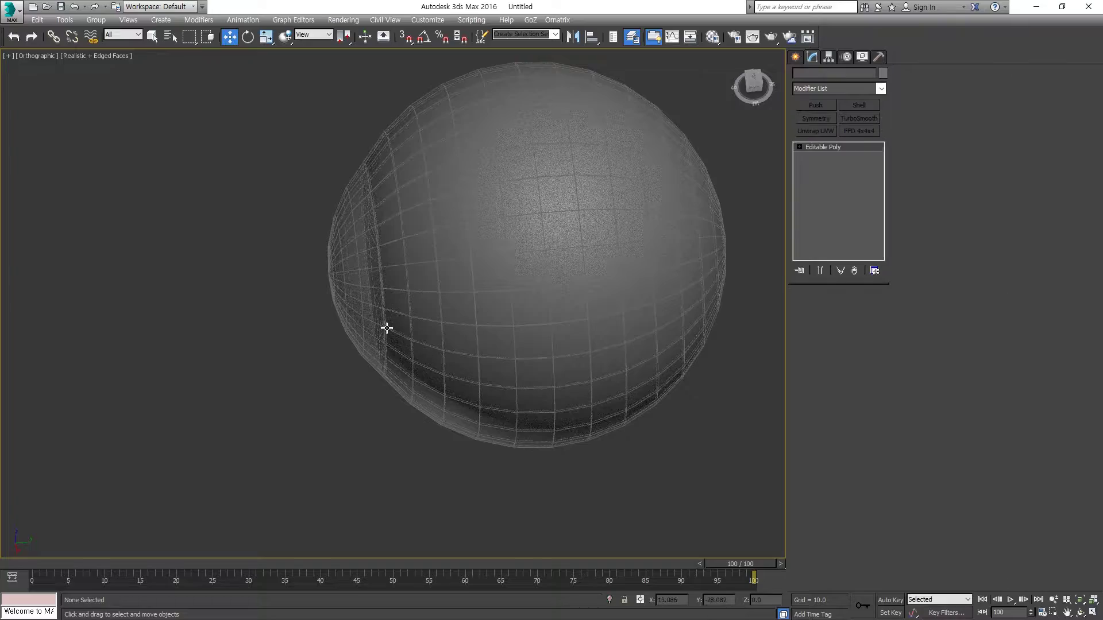
# Select Sphere001 and view it framed head-on in the Front viewport.
pyautogui.click(381, 322)
pyautogui.moveTo(382, 323)
pyautogui.keyDown('alt'); pyautogui.mouseDown(button='middle')
pyautogui.moveTo(476, 346)
pyautogui.moveTo(439, 395)
pyautogui.moveTo(460, 369)
pyautogui.moveTo(523, 382)
pyautogui.mouseUp(button='middle'); pyautogui.keyUp('alt')
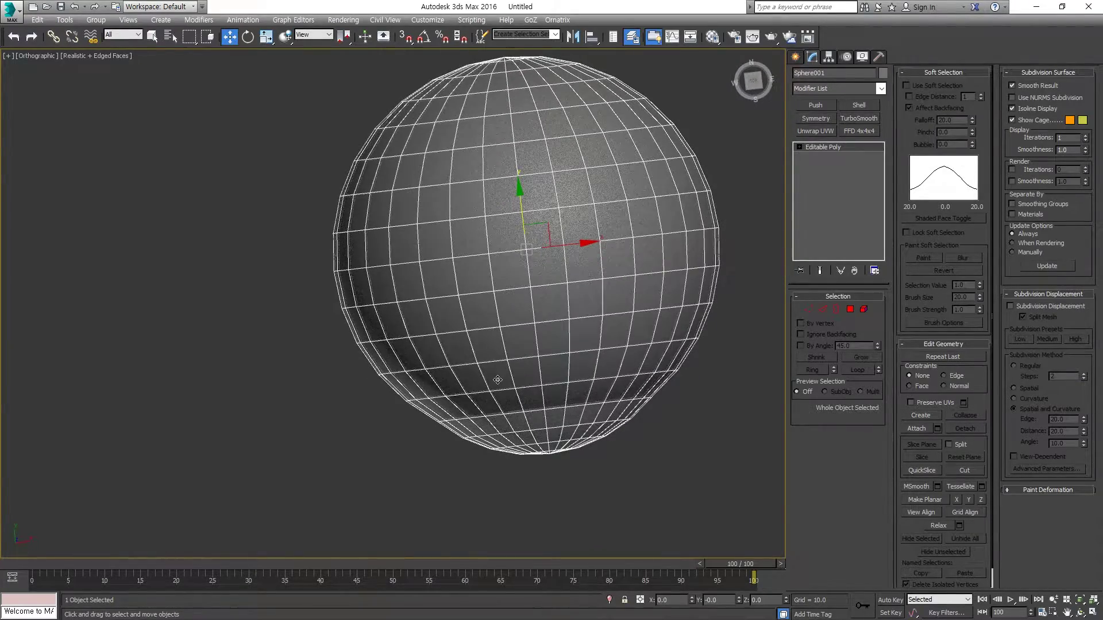
pyautogui.press('t')
pyautogui.scroll(-2, 516, 342)
pyautogui.scroll(-2, 528, 335)
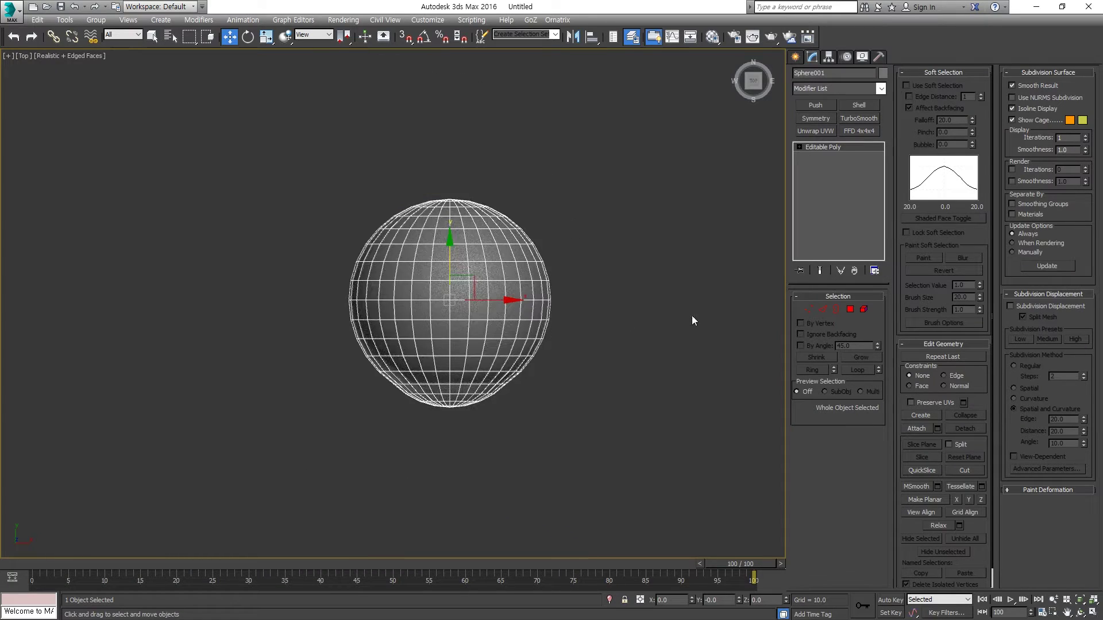
pyautogui.press('f')
pyautogui.press('z')
pyautogui.scroll(-2, 510, 322)
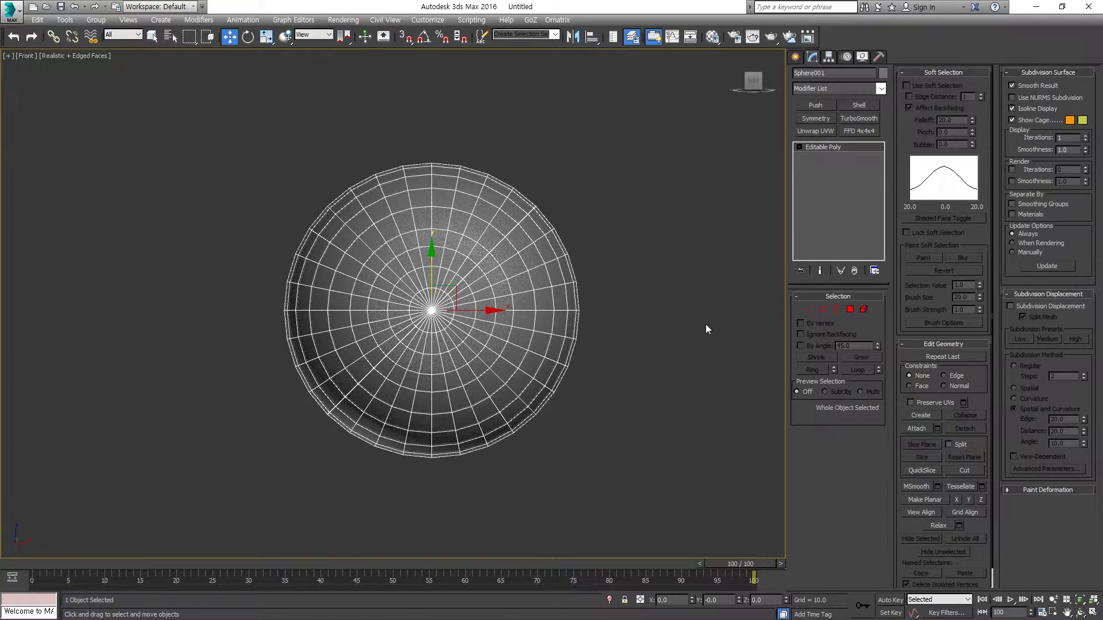
# Add an Unwrap UVW modifier to Sphere001 and select all its faces.
pyautogui.click(823, 130)
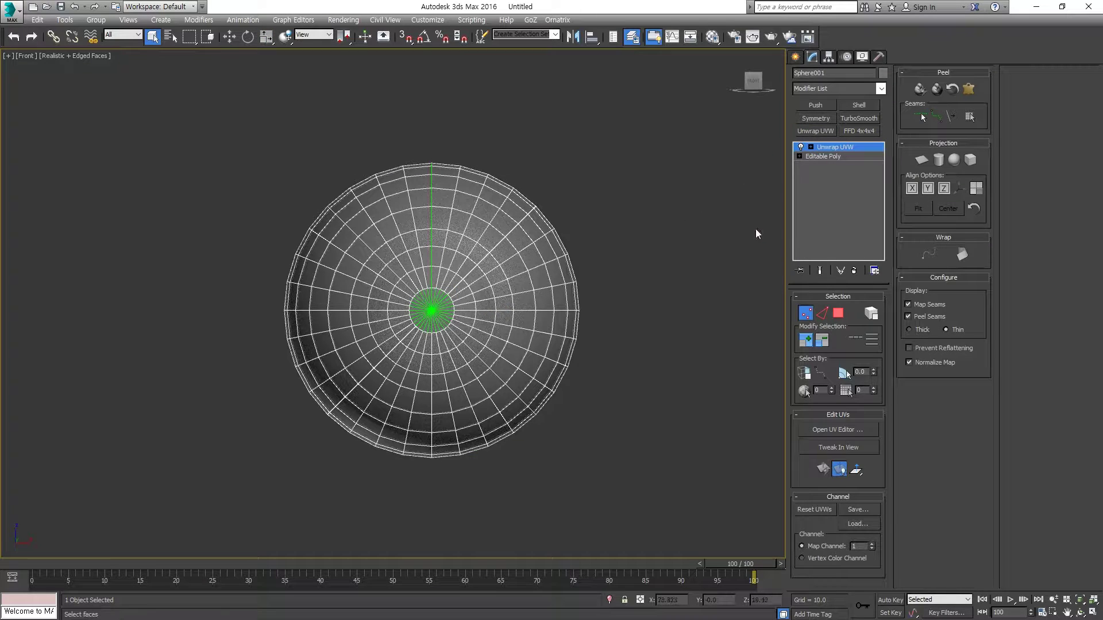
pyautogui.press('3')
pyautogui.hotkey('ctrl', 'a')
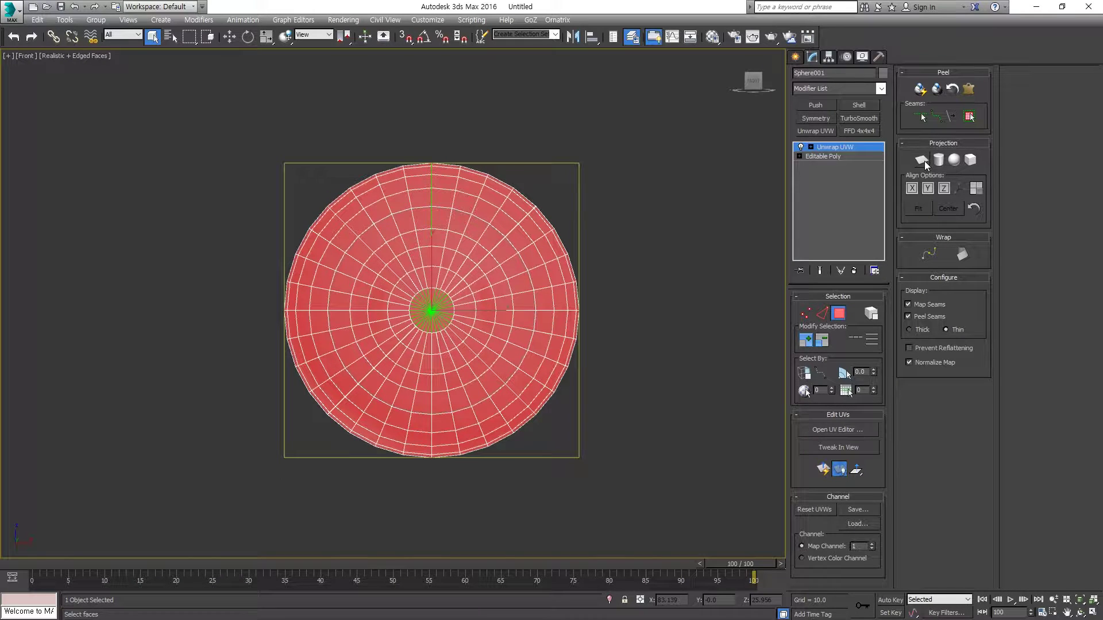
# Open Edit UVWs, deselect the faces, and position the editor beside the sphere and modifier stack.
pyautogui.click(838, 429)
pyautogui.moveTo(1093, 30)
pyautogui.mouseDown()
pyautogui.moveTo(504, 143)
pyautogui.moveTo(141, 102)
pyautogui.mouseUp()
pyautogui.moveTo(520, 173); pyautogui.dragTo(400, 173)
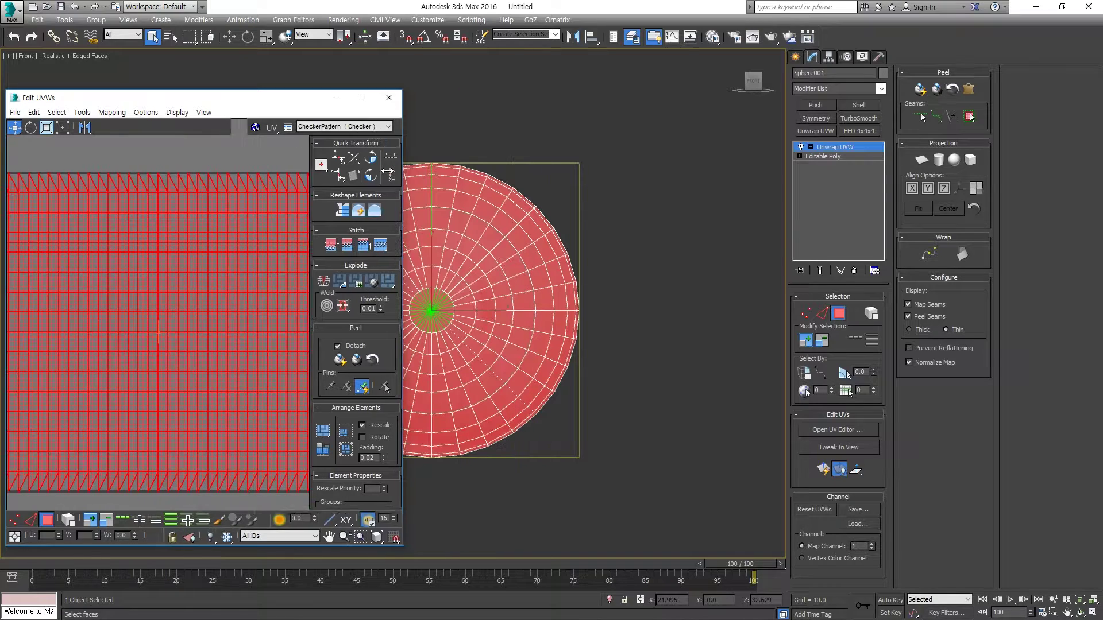
pyautogui.moveTo(244, 104); pyautogui.dragTo(416, 101)
pyautogui.scroll(-3, 340, 244)
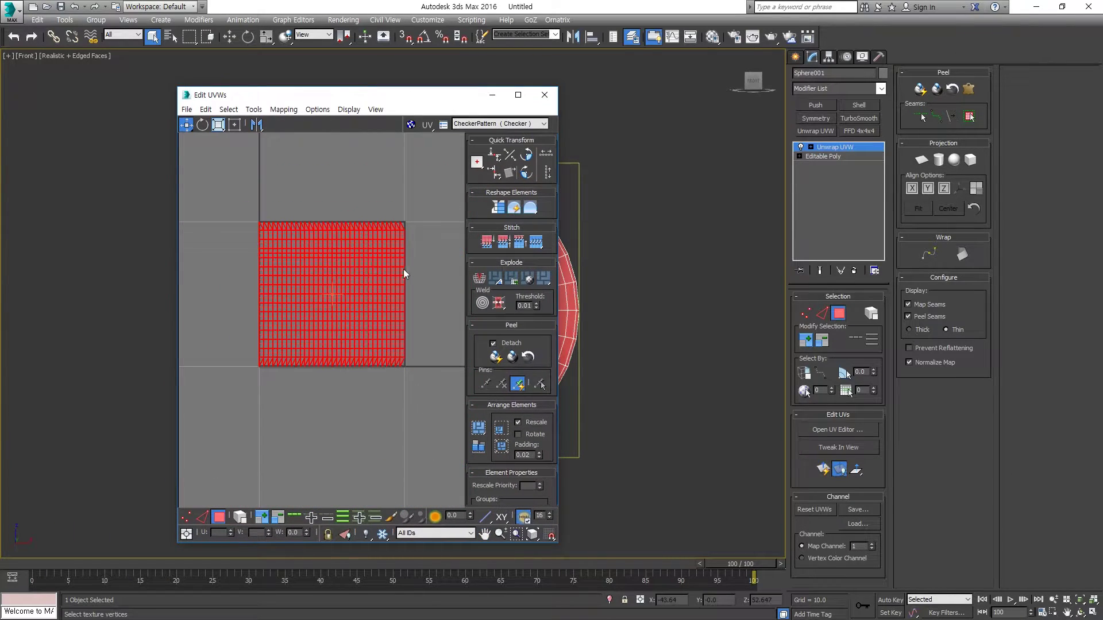
pyautogui.click(409, 372)
pyautogui.moveTo(405, 100); pyautogui.dragTo(718, 130)
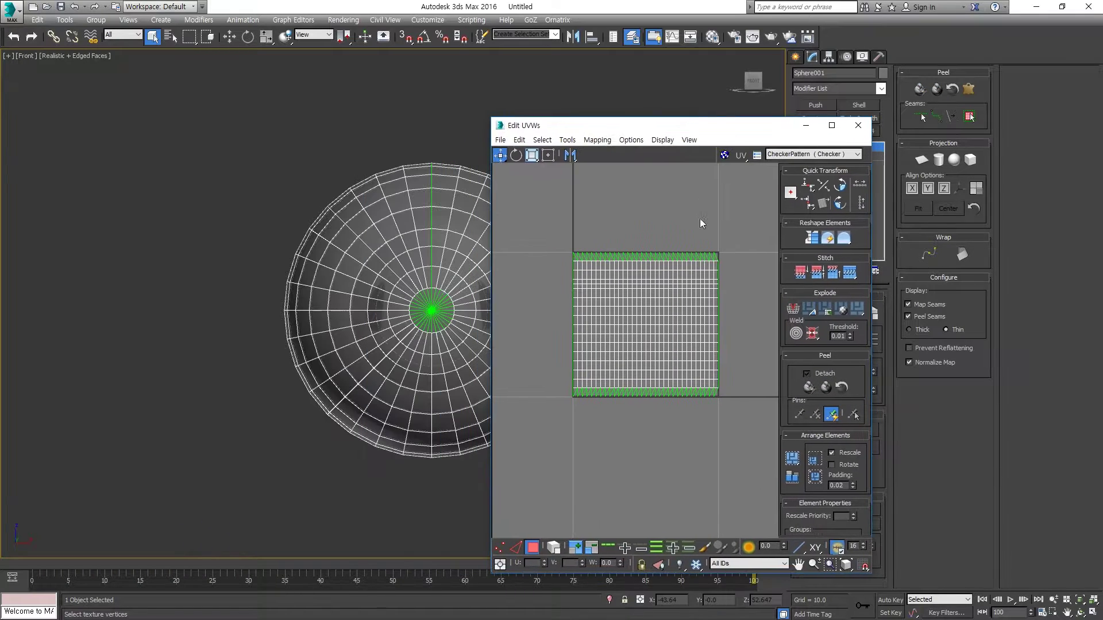
pyautogui.moveTo(421, 275); pyautogui.dragTo(364, 256, button='middle')
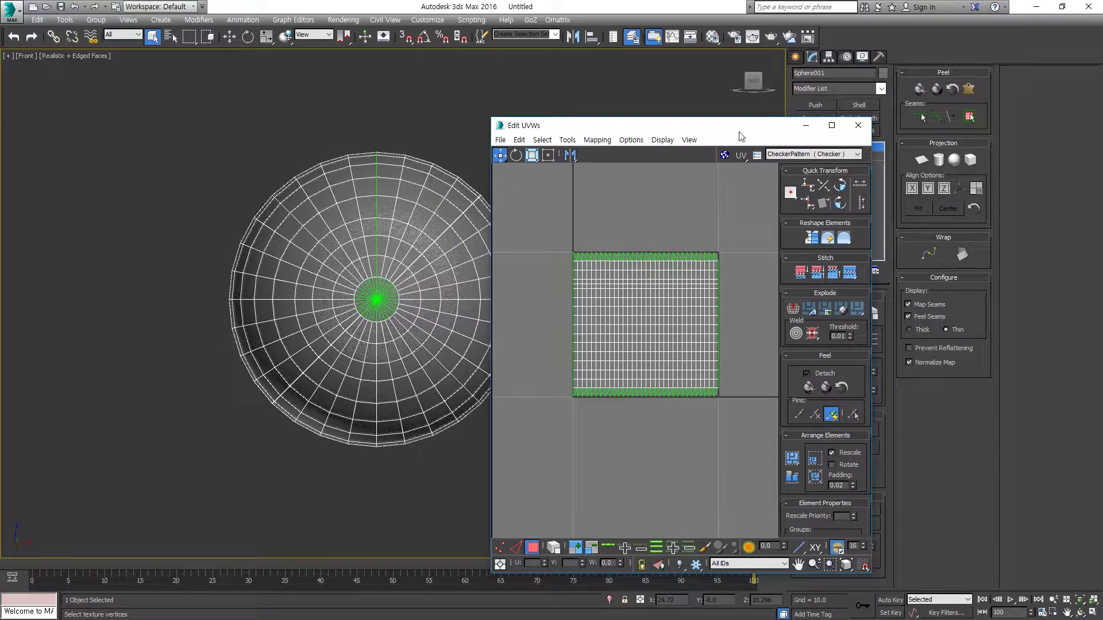
pyautogui.moveTo(699, 125); pyautogui.dragTo(622, 99)
pyautogui.moveTo(363, 233); pyautogui.dragTo(293, 236, button='middle')
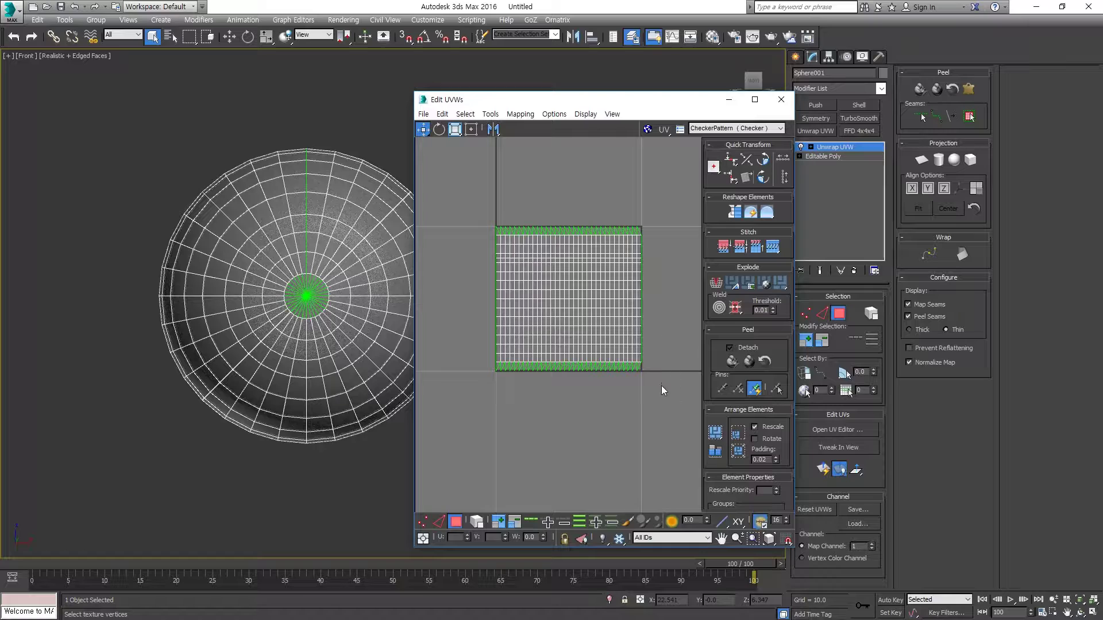
# Marquee-select the lower half of the UV faces.
pyautogui.moveTo(667, 401); pyautogui.dragTo(553, 338)
pyautogui.moveTo(473, 302); pyautogui.dragTo(473, 302)
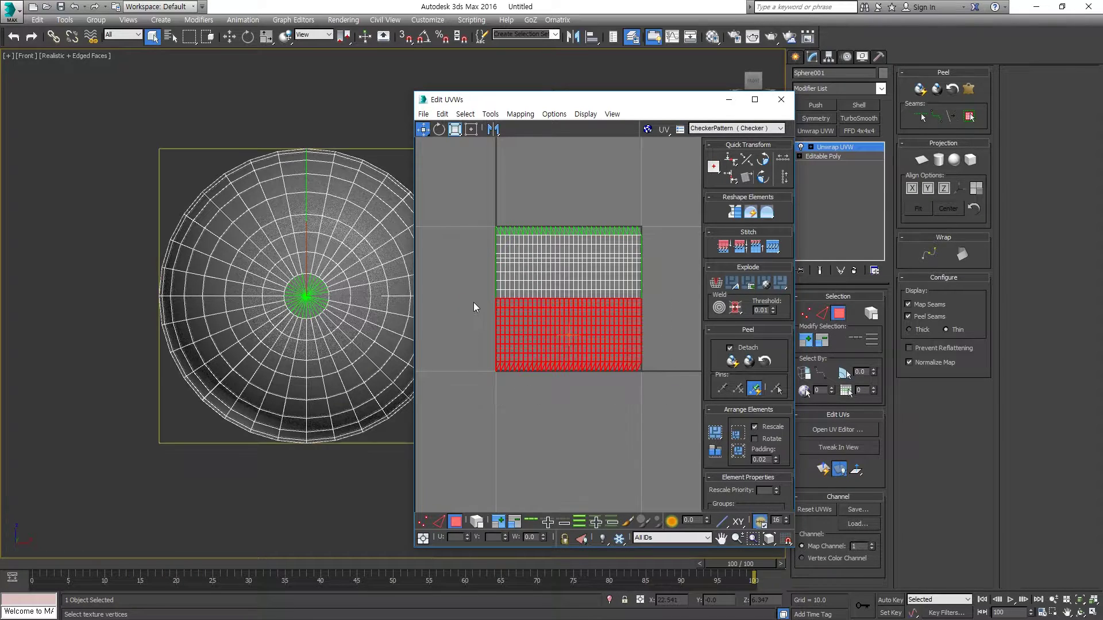
pyautogui.moveTo(391, 299)
pyautogui.mouseDown(button='middle')
pyautogui.moveTo(304, 259)
pyautogui.moveTo(238, 353)
pyautogui.moveTo(402, 344)
pyautogui.mouseUp(button='middle')
pyautogui.scroll(3, 496, 310)
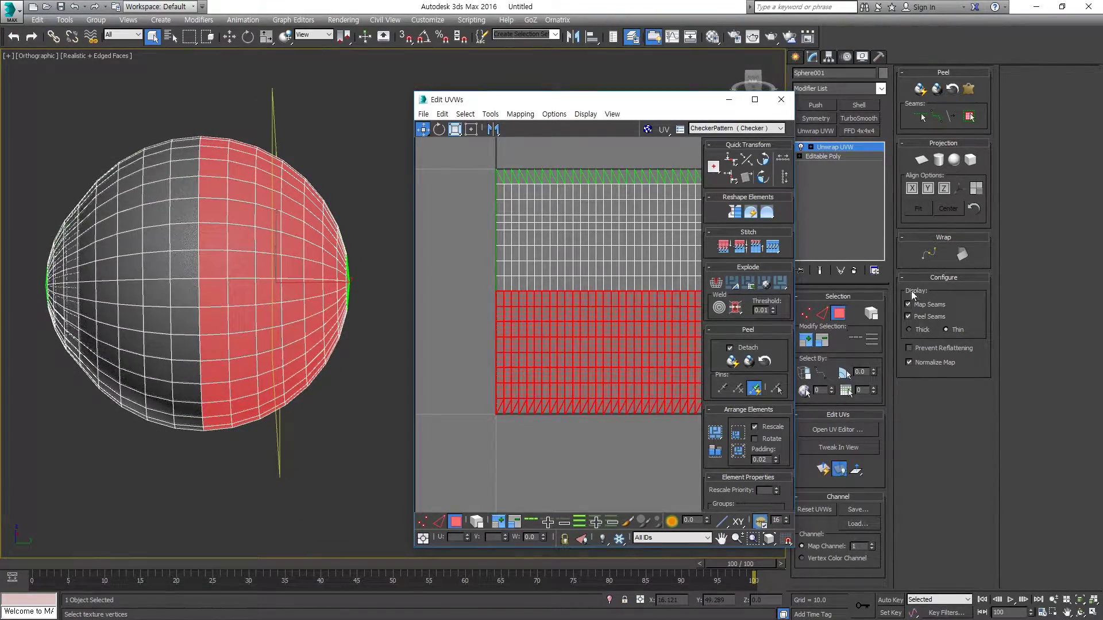
# Apply a Y-aligned Planar Map to the selected faces, then commit it.
pyautogui.click(921, 160)
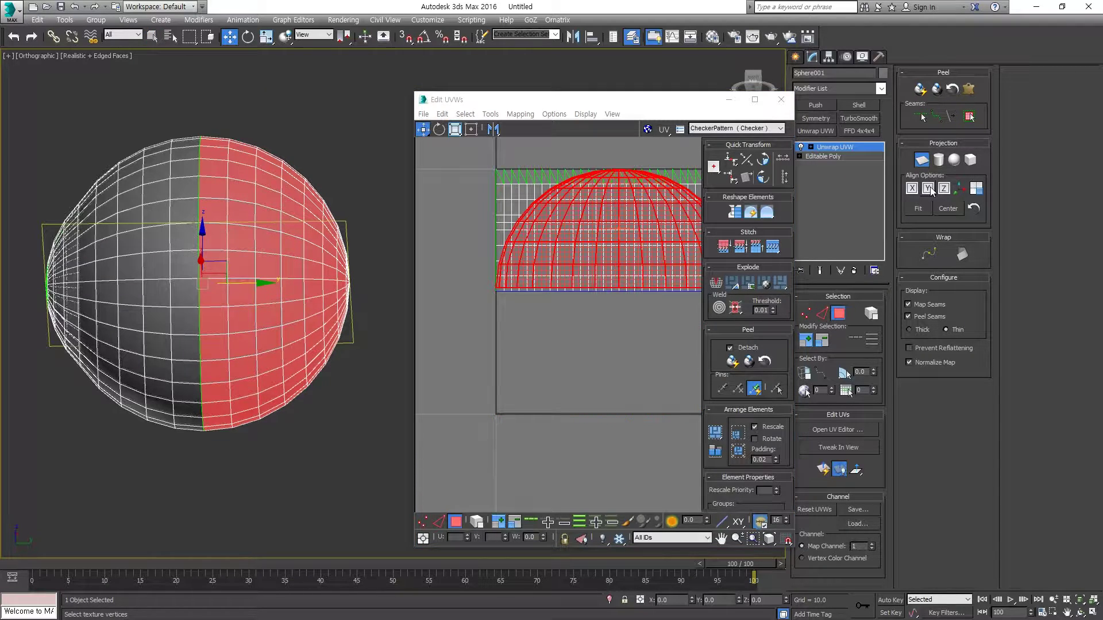
pyautogui.click(928, 188)
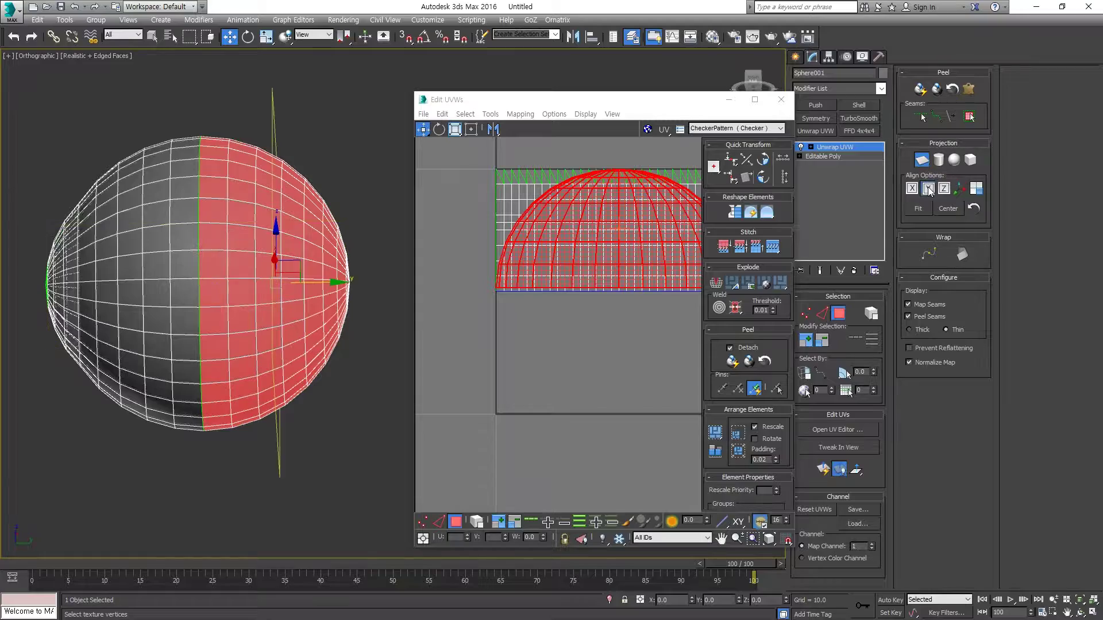
pyautogui.moveTo(665, 246); pyautogui.dragTo(580, 266, button='middle')
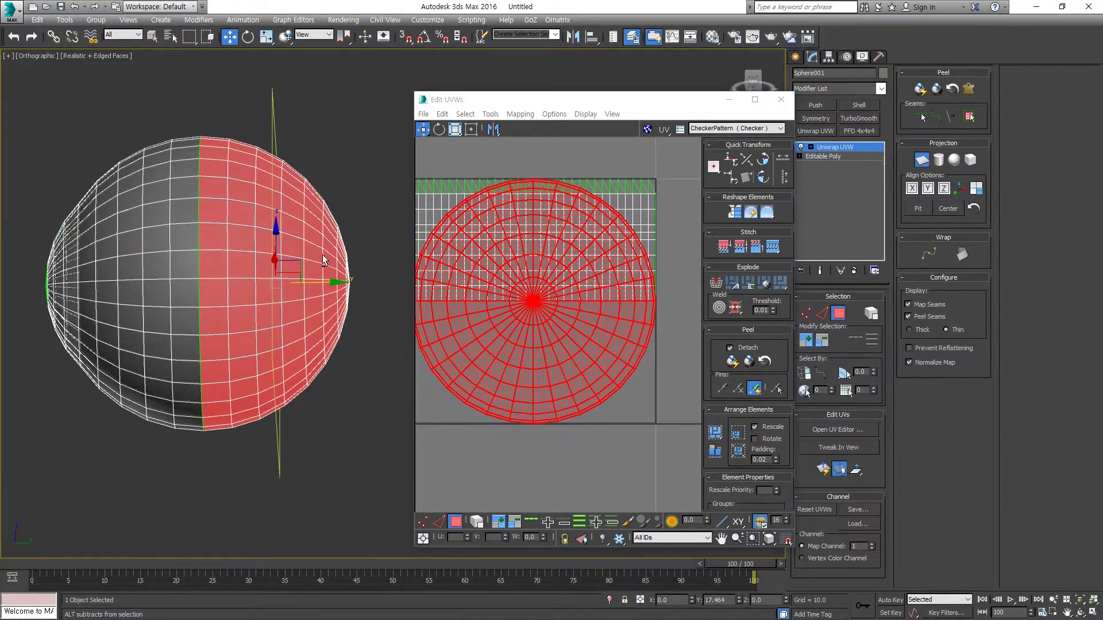
pyautogui.keyDown('alt'); pyautogui.moveTo(322, 254); pyautogui.dragTo(214, 278, button='middle'); pyautogui.keyUp('alt')
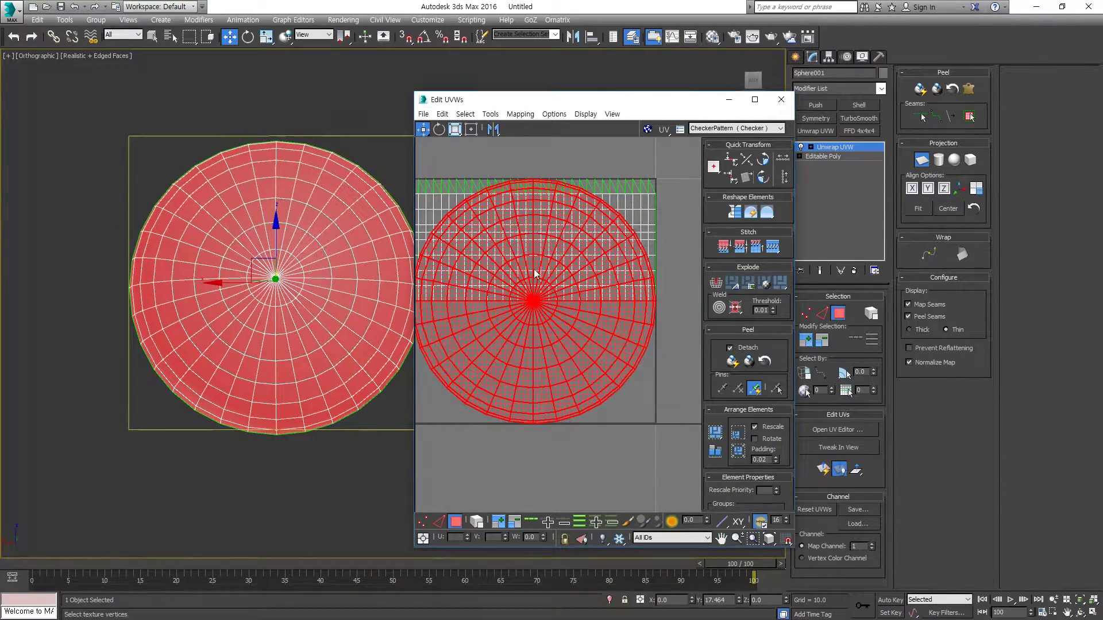
pyautogui.moveTo(423, 299)
pyautogui.keyDown('alt'); pyautogui.mouseDown(button='middle')
pyautogui.moveTo(474, 269)
pyautogui.moveTo(589, 285)
pyautogui.mouseUp(button='middle'); pyautogui.keyUp('alt')
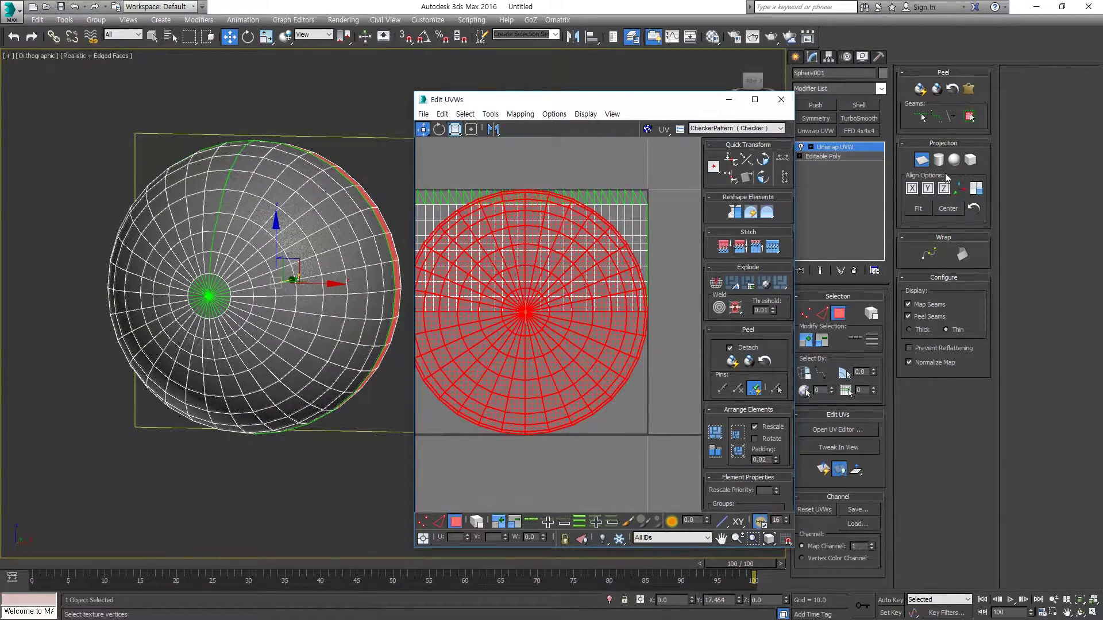
pyautogui.click(917, 166)
# Show the sphere in Front wireframe and centre the circular UV island in the editor.
pyautogui.scroll(-1, 596, 266)
pyautogui.scroll(-3, 595, 266)
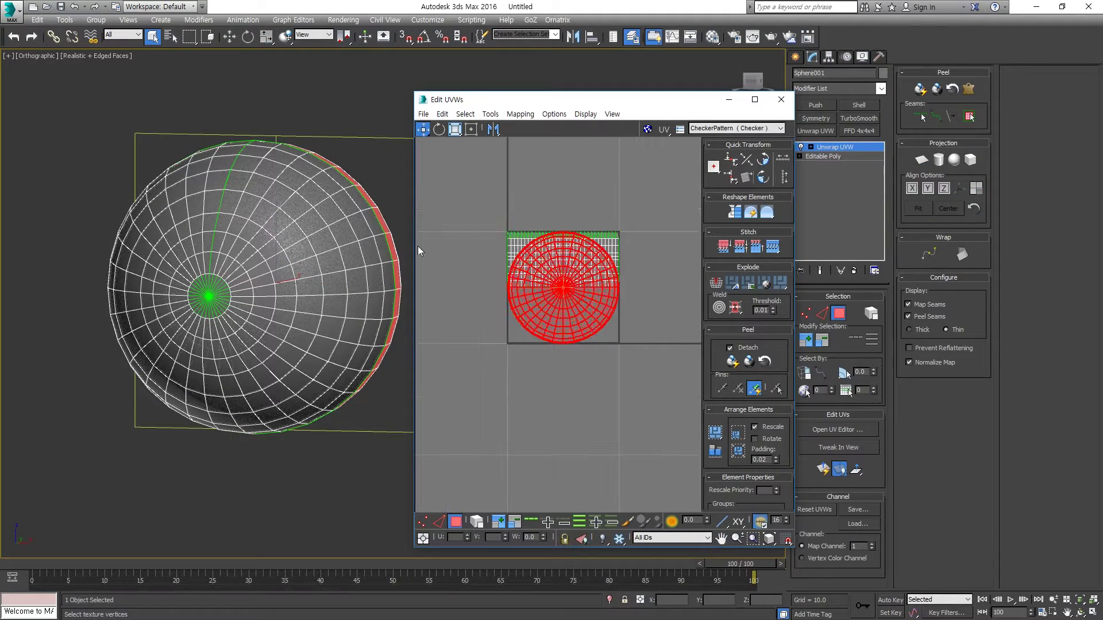
pyautogui.moveTo(392, 226)
pyautogui.keyDown('alt'); pyautogui.mouseDown(button='middle')
pyautogui.moveTo(425, 240)
pyautogui.moveTo(401, 308)
pyautogui.moveTo(402, 241)
pyautogui.moveTo(322, 207)
pyautogui.mouseUp(button='middle'); pyautogui.keyUp('alt')
pyautogui.press('f')
pyautogui.press('F3')
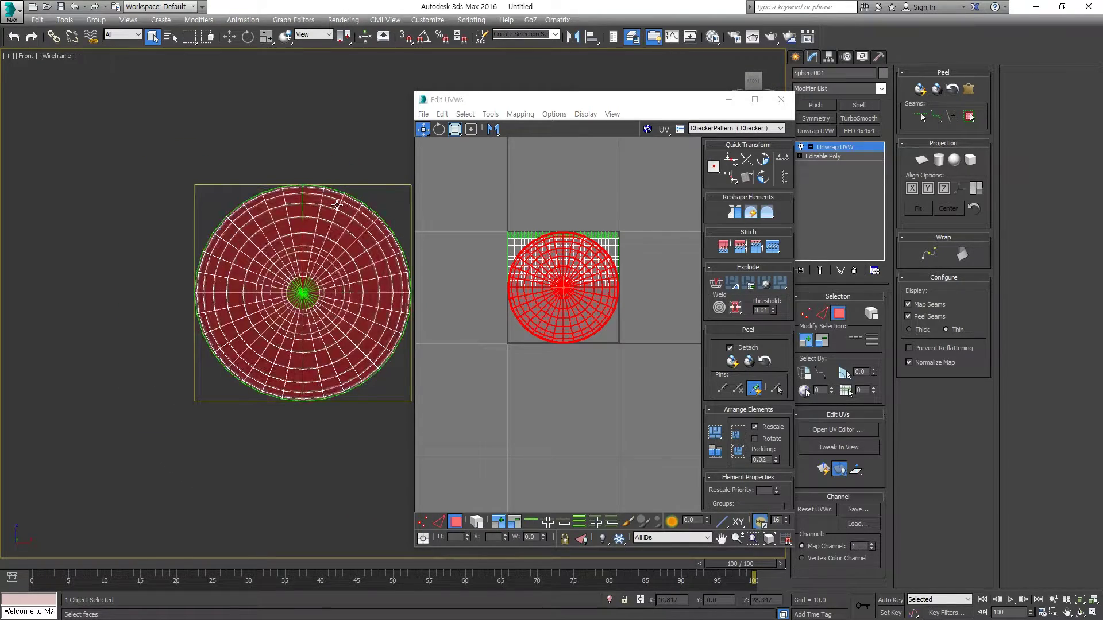
pyautogui.scroll(2, 336, 208)
pyautogui.scroll(3, 574, 253)
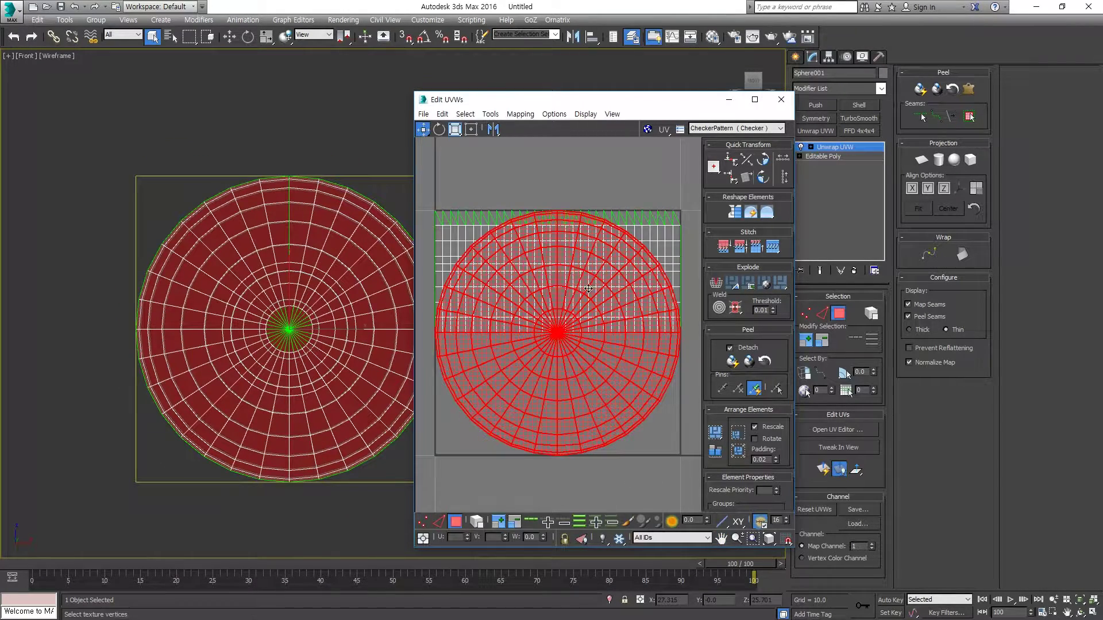
pyautogui.moveTo(572, 273); pyautogui.dragTo(585, 240, button='middle')
# Flip the circular UV island horizontally from the quad menu.
pyautogui.rightClick(557, 261)
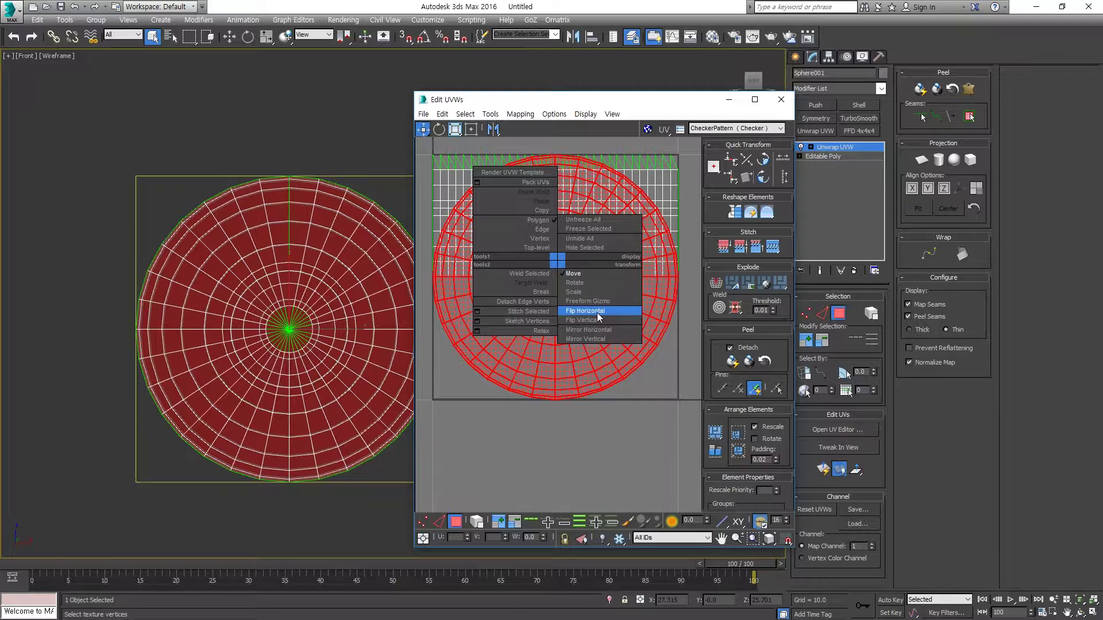
pyautogui.click(597, 313)
pyautogui.moveTo(647, 246); pyautogui.dragTo(633, 268, button='middle')
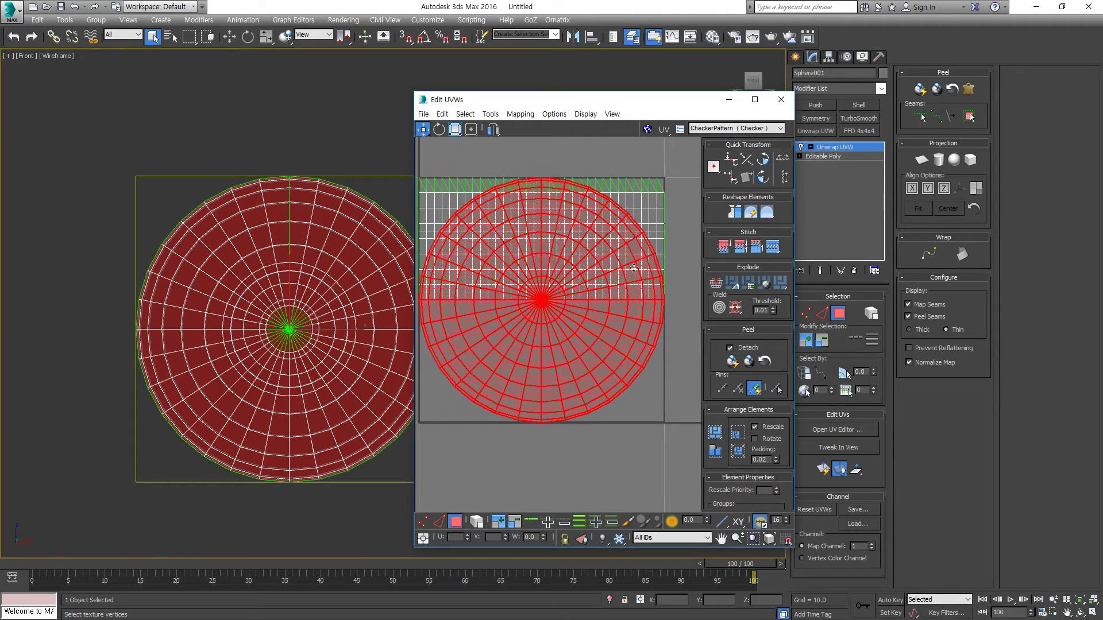
# Select test faces and patches to confirm UV and sphere positions match.
pyautogui.click(597, 283)
pyautogui.click(559, 332)
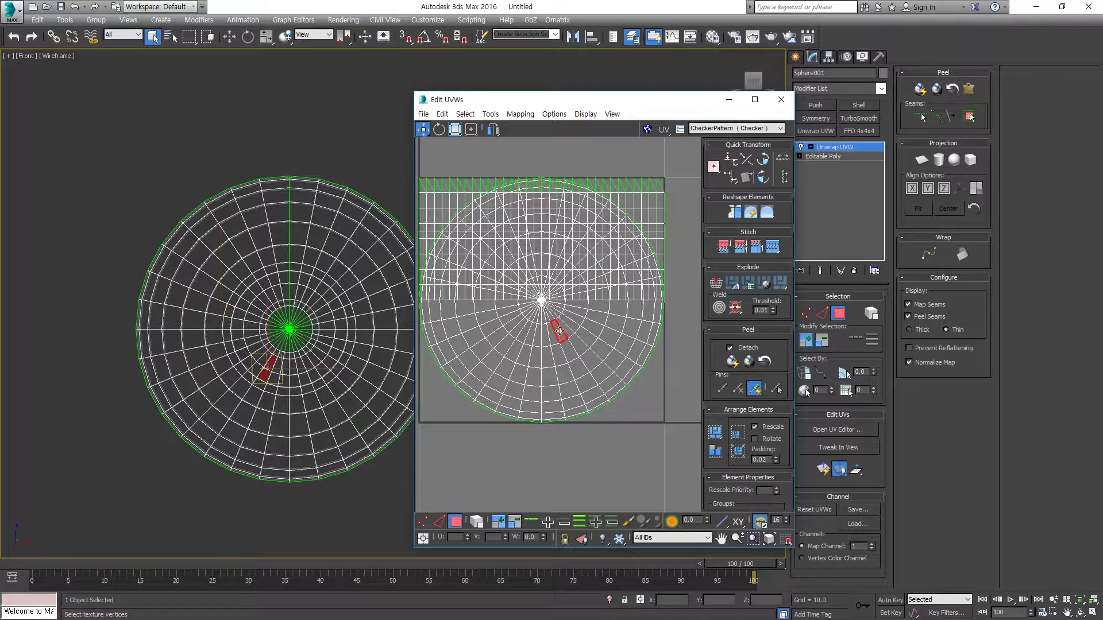
pyautogui.moveTo(643, 386); pyautogui.dragTo(597, 335)
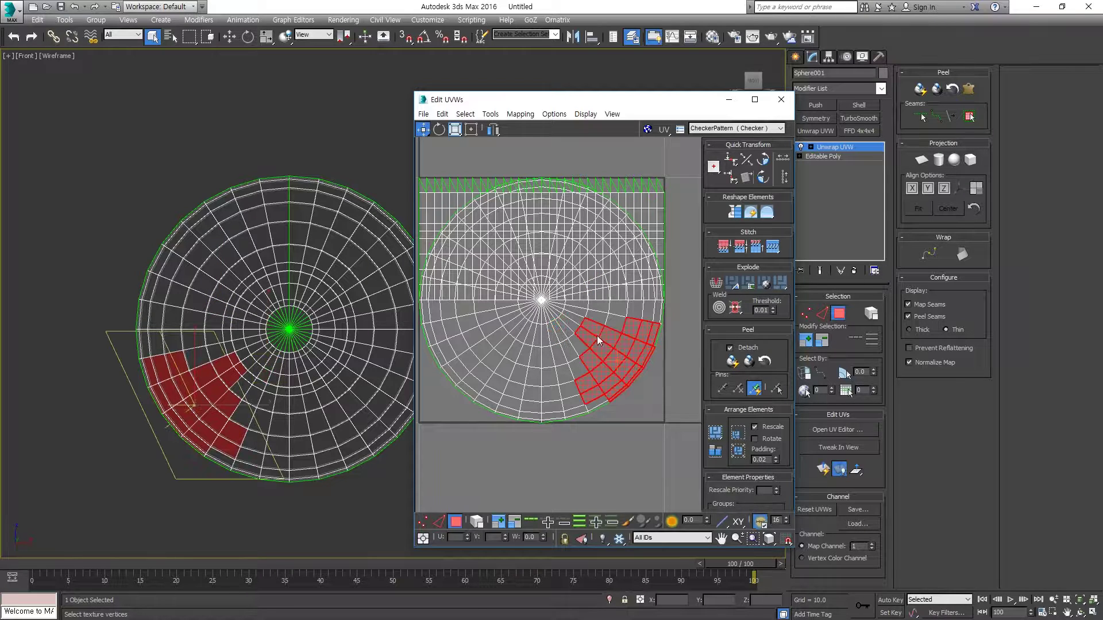
pyautogui.moveTo(624, 356)
pyautogui.mouseDown(button='middle')
pyautogui.moveTo(601, 328)
pyautogui.moveTo(600, 347)
pyautogui.mouseUp(button='middle')
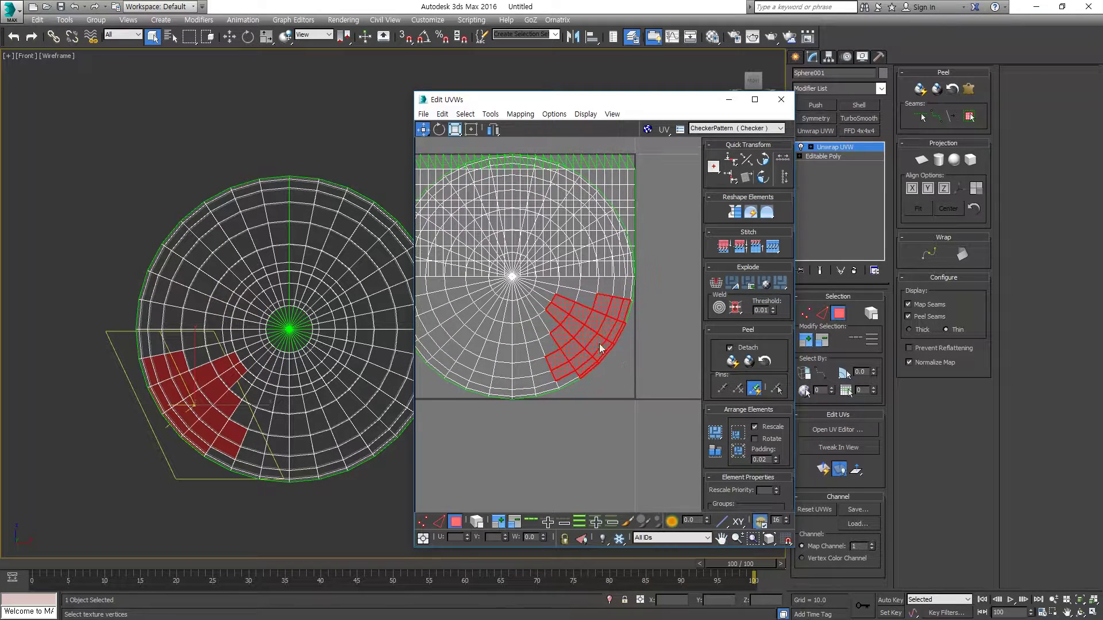
pyautogui.moveTo(110, 326); pyautogui.dragTo(239, 465)
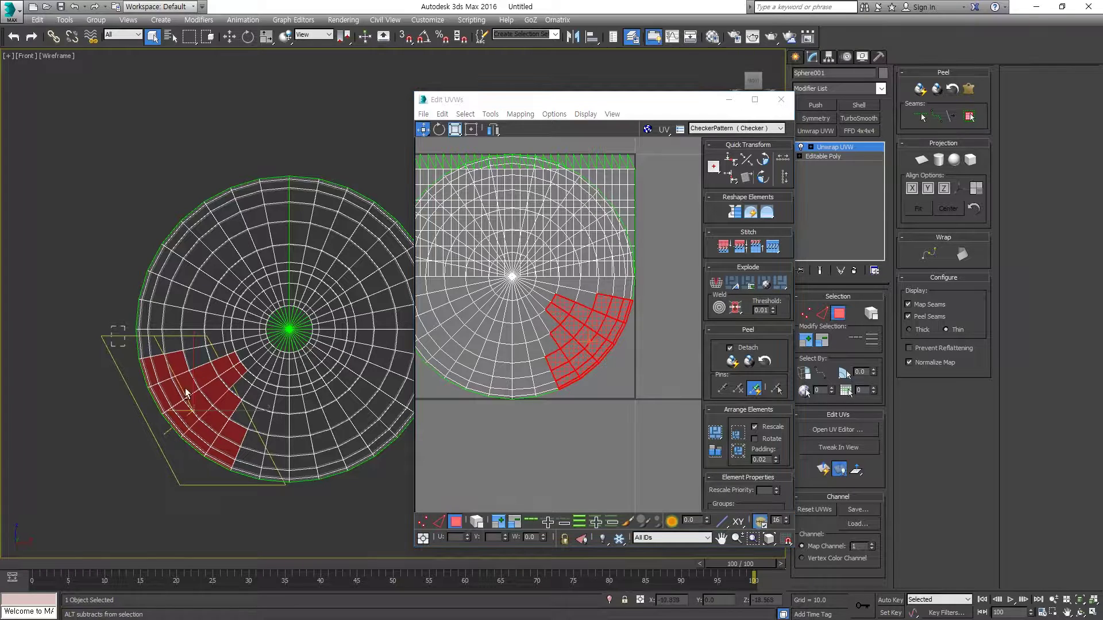
pyautogui.moveTo(163, 382); pyautogui.dragTo(278, 486)
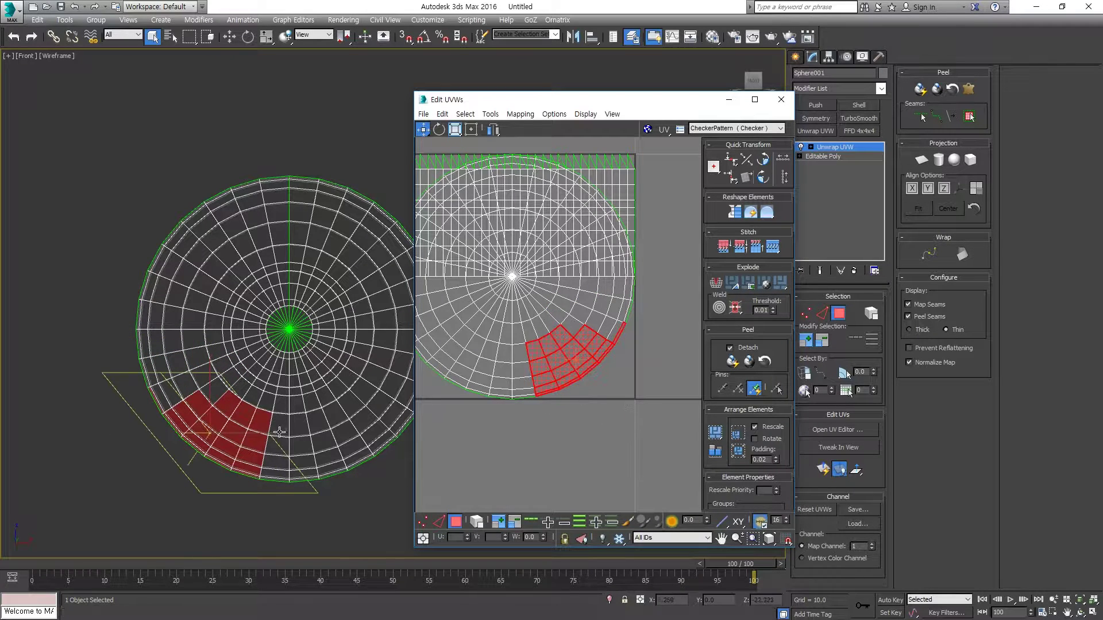
pyautogui.click(278, 486)
pyautogui.moveTo(147, 350); pyautogui.dragTo(287, 488)
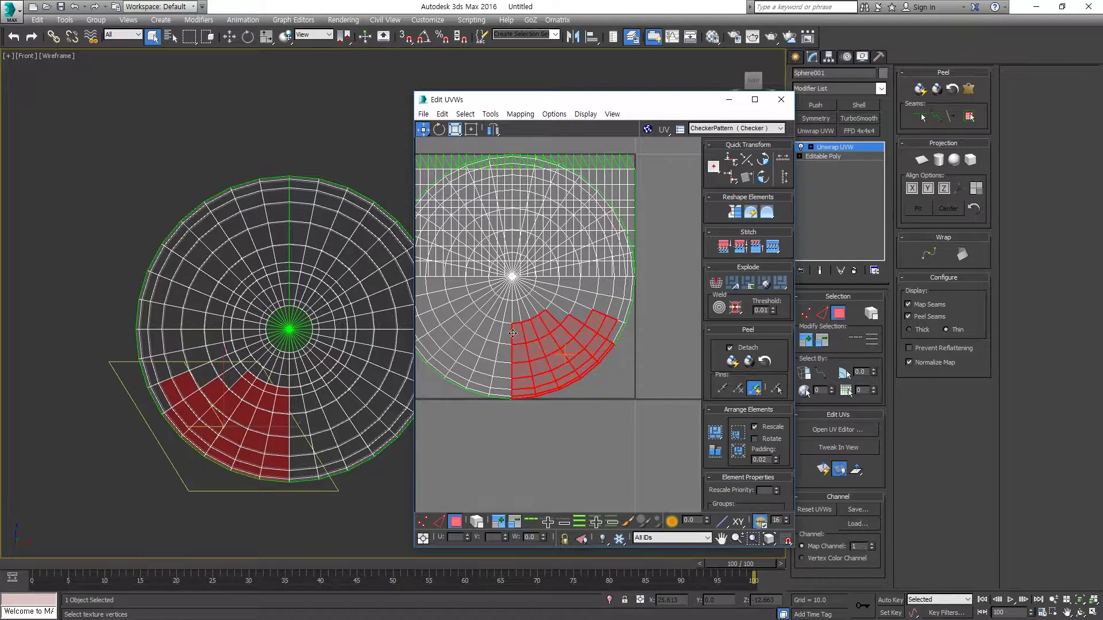
pyautogui.moveTo(313, 340)
pyautogui.keyDown('alt'); pyautogui.mouseDown(button='middle')
pyautogui.moveTo(339, 360)
pyautogui.moveTo(313, 367)
pyautogui.mouseUp(button='middle'); pyautogui.keyUp('alt')
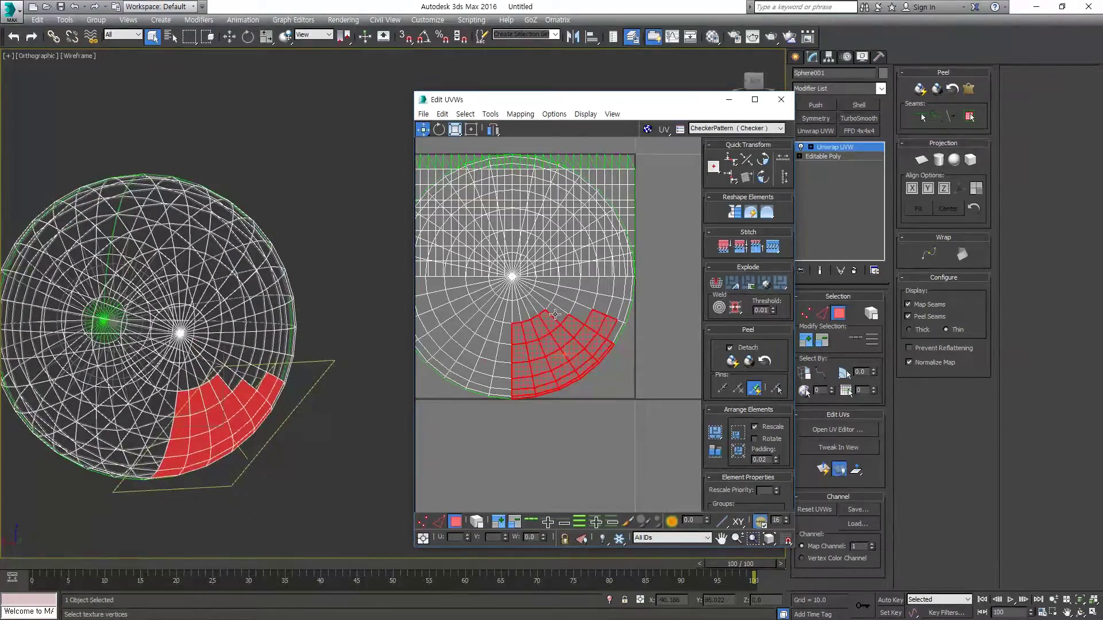
pyautogui.moveTo(606, 269); pyautogui.dragTo(607, 328, button='middle')
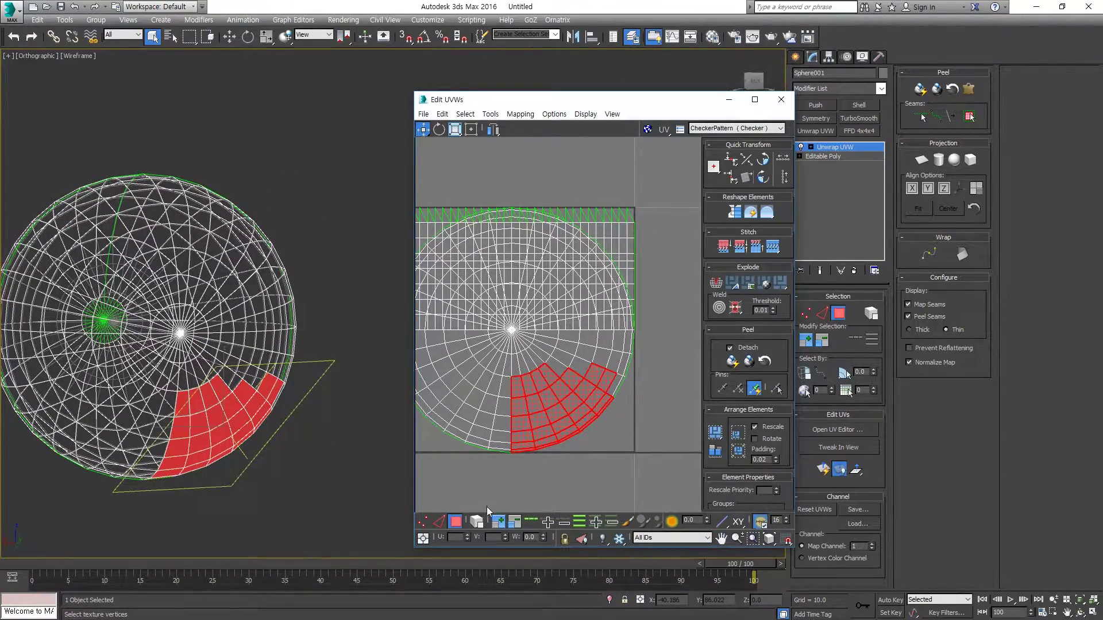
# With Select By Element UV Toggle on, select the upper rectangular back-half island.
pyautogui.click(650, 236)
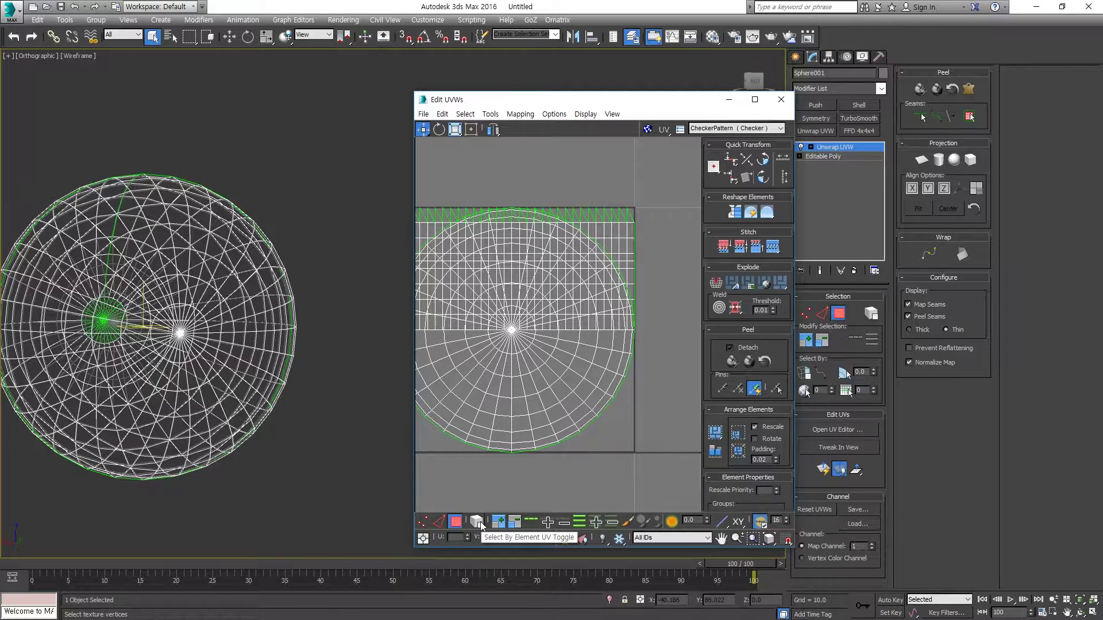
pyautogui.click(478, 522)
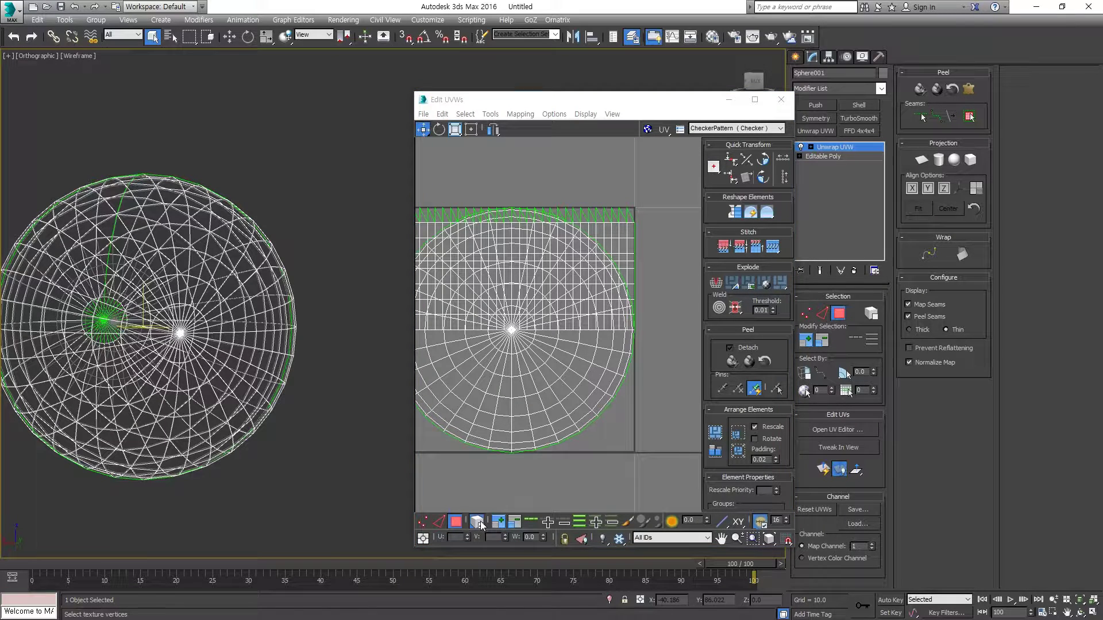
pyautogui.click(629, 248)
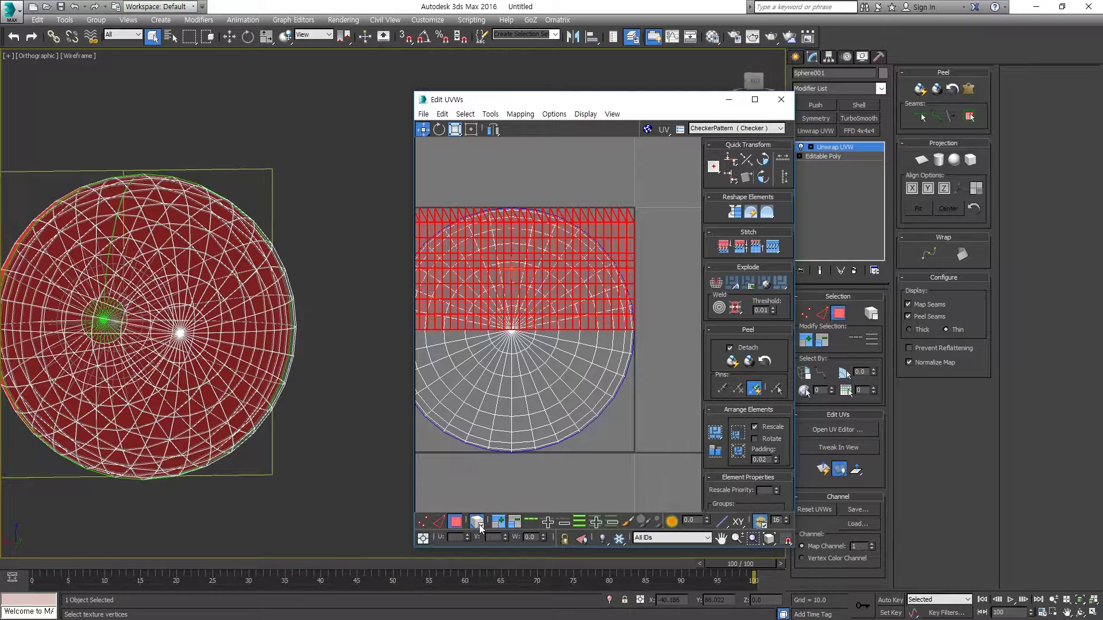
pyautogui.scroll(2, 531, 324)
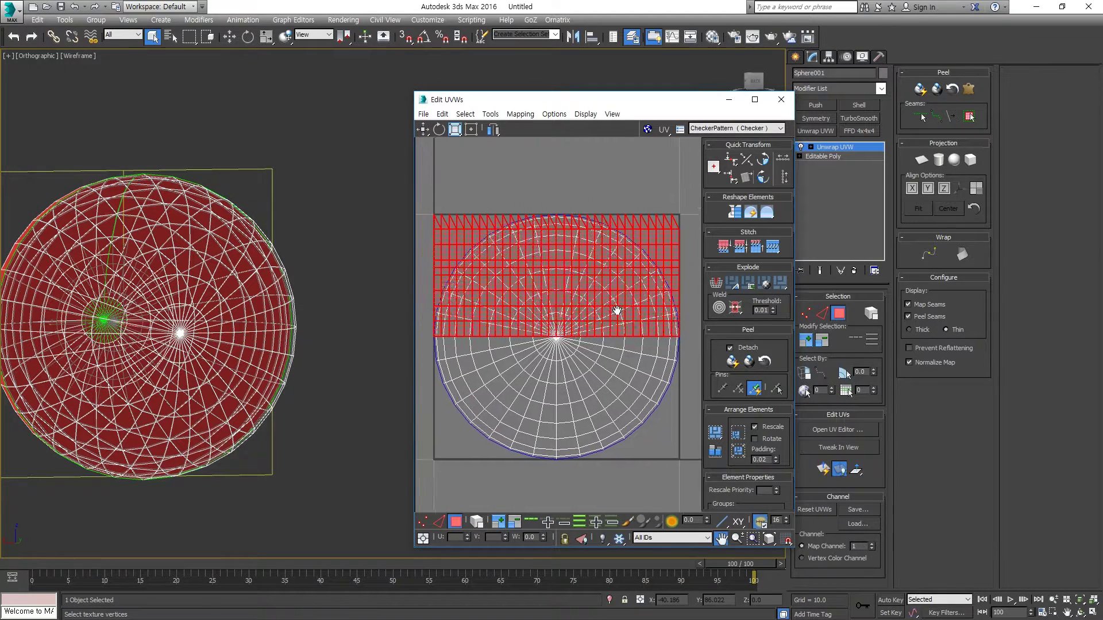
pyautogui.moveTo(287, 287)
pyautogui.keyDown('alt'); pyautogui.mouseDown(button='middle')
pyautogui.moveTo(462, 294)
pyautogui.moveTo(319, 260)
pyautogui.mouseUp(button='middle'); pyautogui.keyUp('alt')
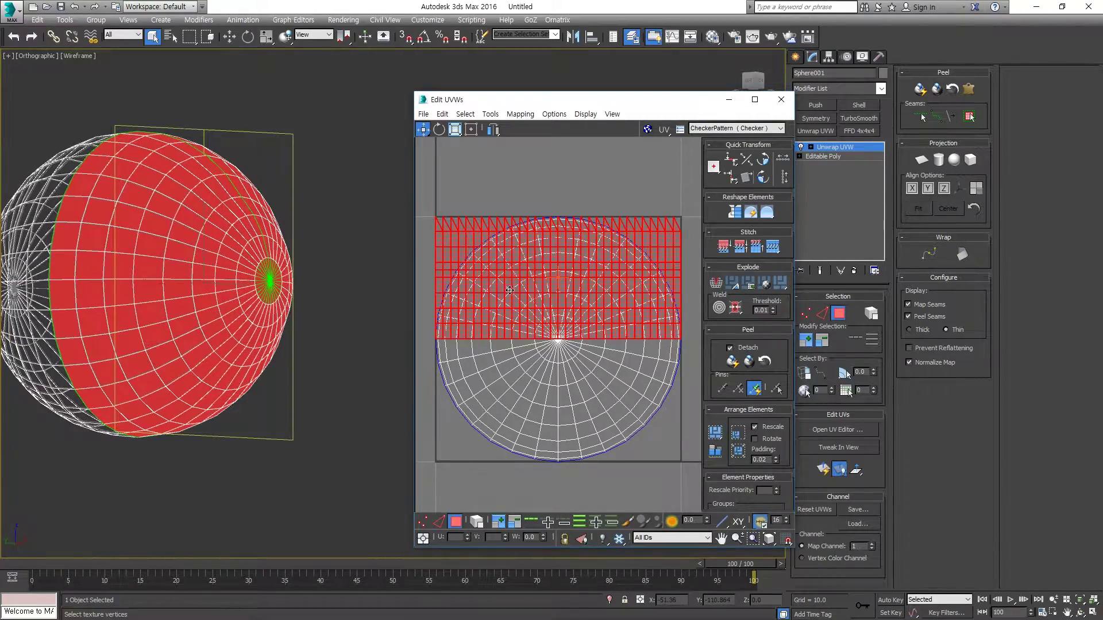
pyautogui.moveTo(538, 307); pyautogui.dragTo(505, 276, button='middle')
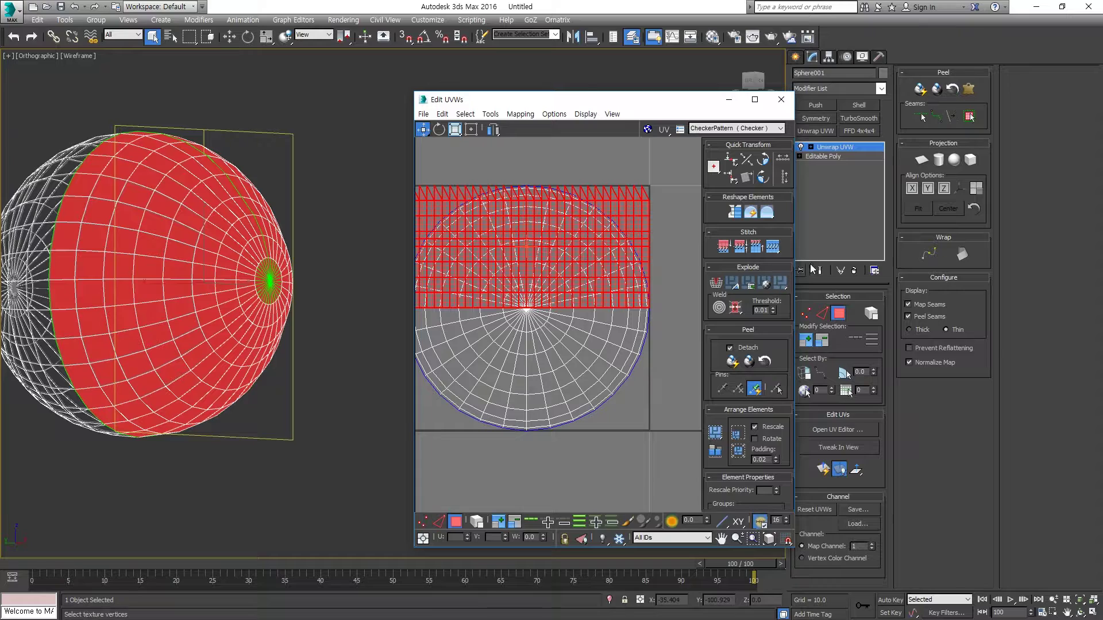
# Planar-project the back half aligned to Y from the Front view, then commit it.
pyautogui.click(921, 161)
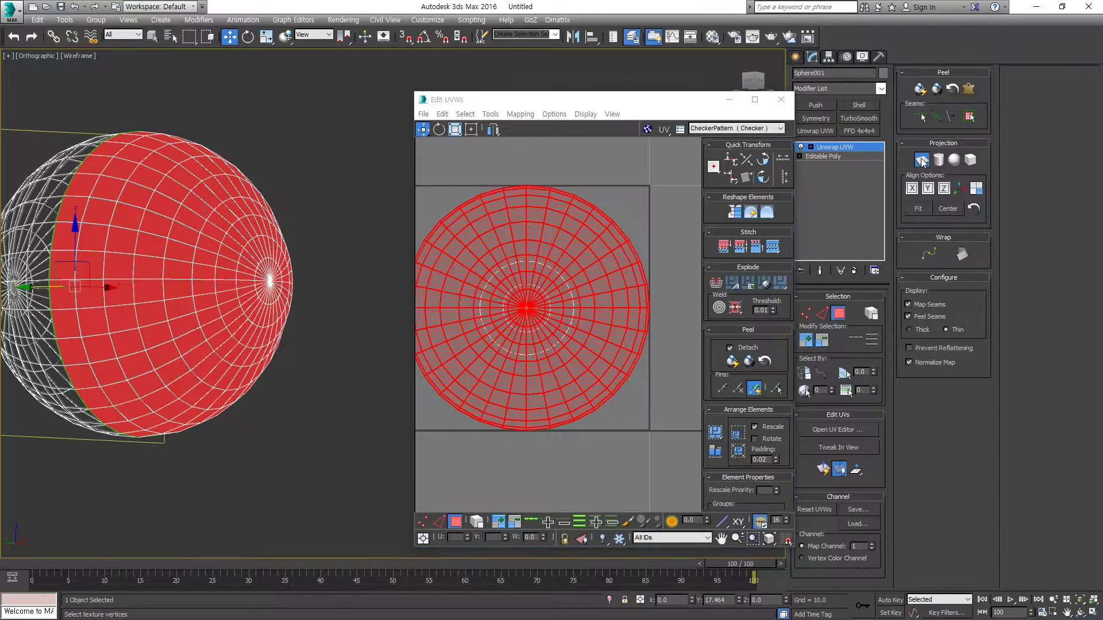
pyautogui.click(928, 188)
pyautogui.scroll(1, 592, 289)
pyautogui.keyDown('alt'); pyautogui.moveTo(173, 281); pyautogui.dragTo(244, 284, button='middle'); pyautogui.keyUp('alt')
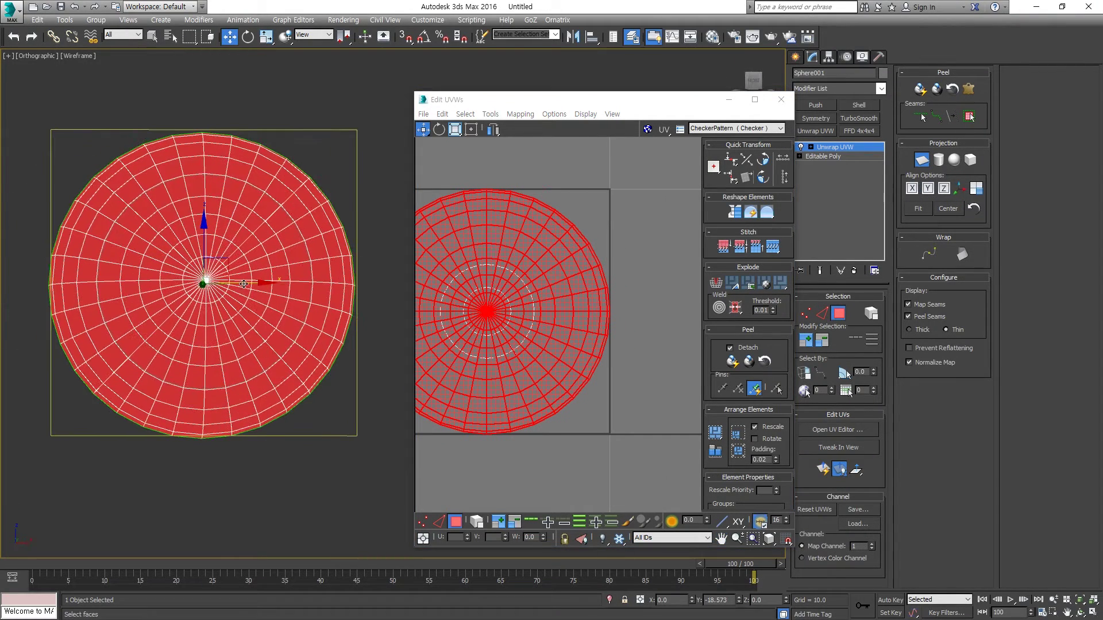
pyautogui.press('f')
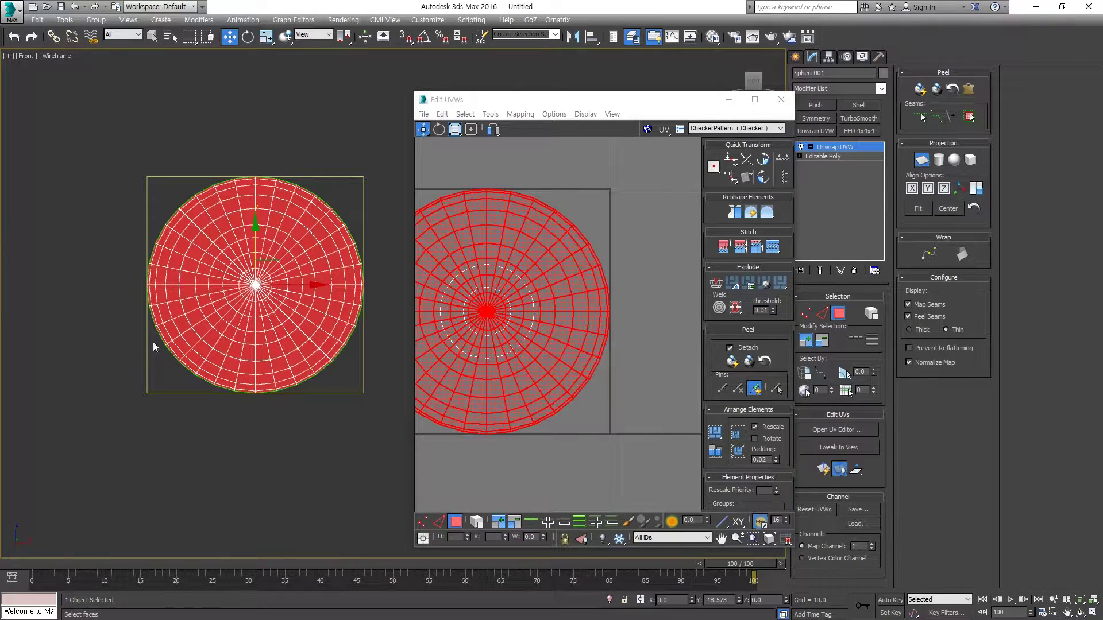
pyautogui.scroll(-1, 534, 262)
pyautogui.scroll(-3, 557, 277)
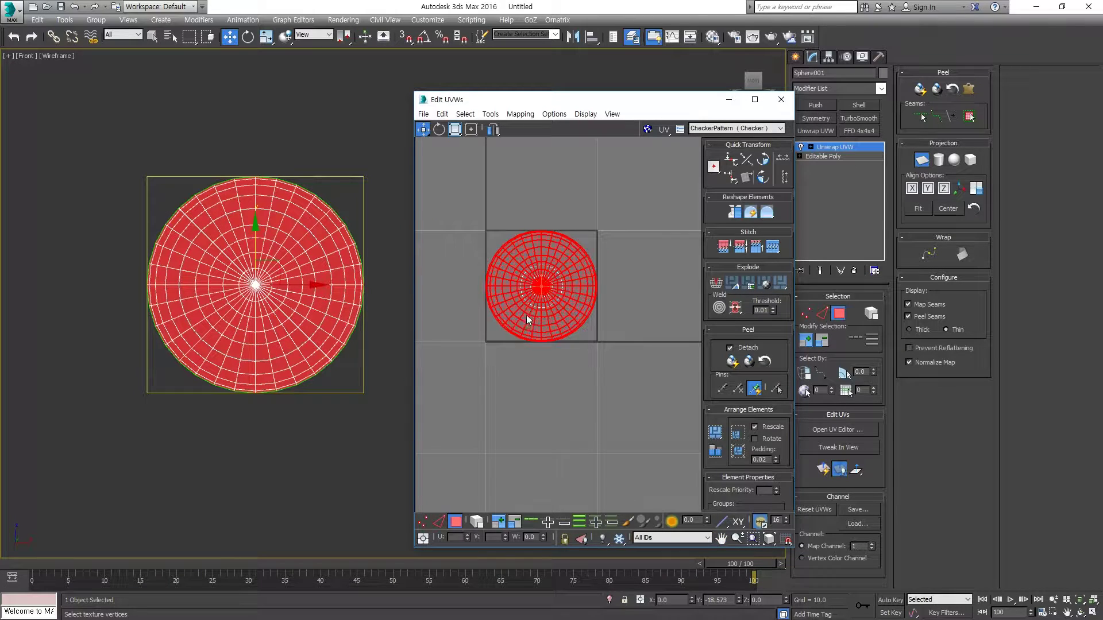
pyautogui.scroll(4, 541, 297)
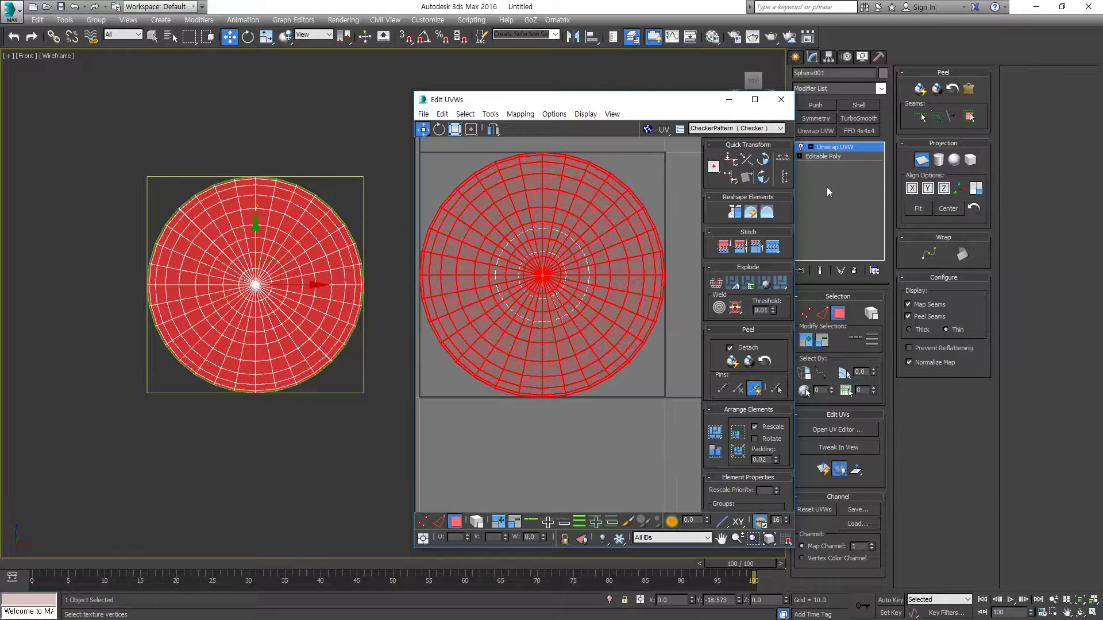
pyautogui.click(925, 158)
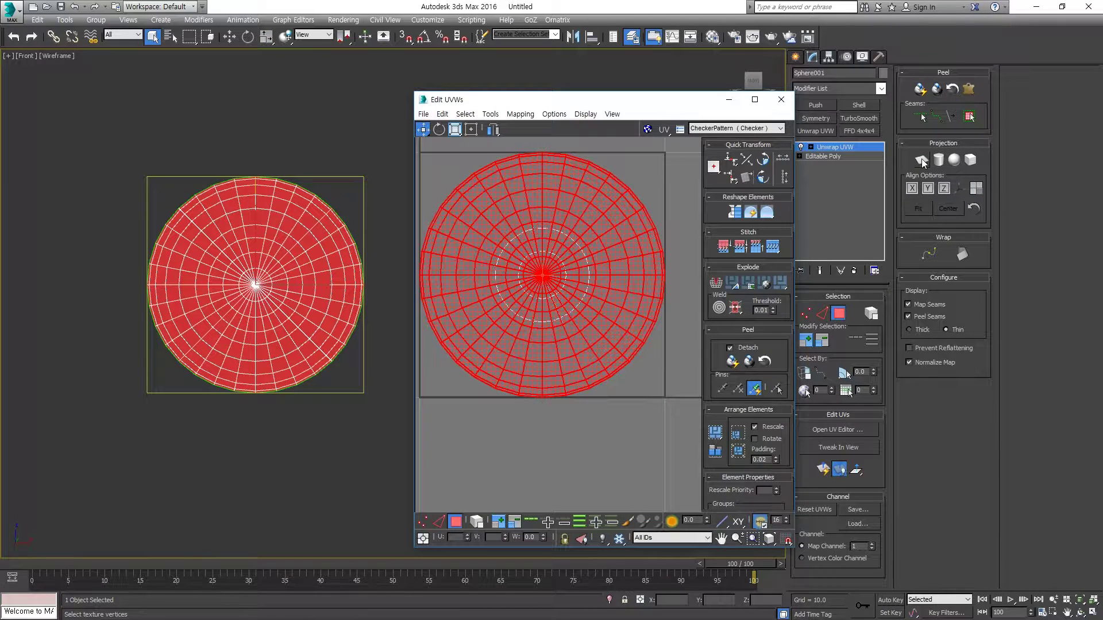
# Select every face of the new circular island and check the selection on the sphere.
pyautogui.scroll(-4, 632, 247)
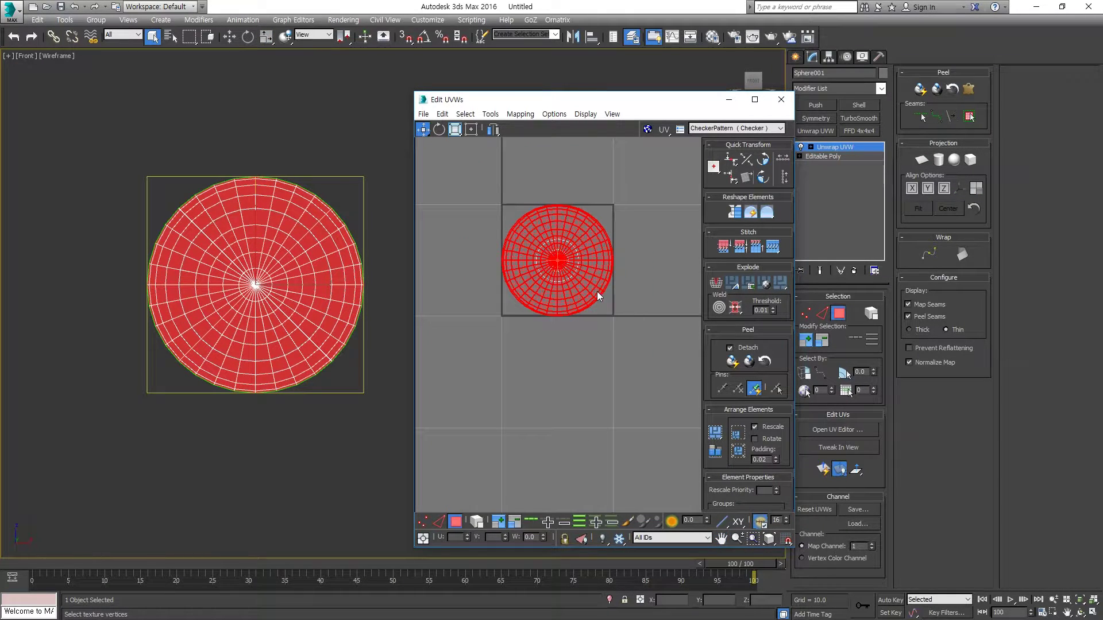
pyautogui.click(623, 346)
pyautogui.hotkey('ctrl', 'a')
pyautogui.keyDown('alt'); pyautogui.moveTo(296, 229); pyautogui.dragTo(233, 262, button='middle'); pyautogui.keyUp('alt')
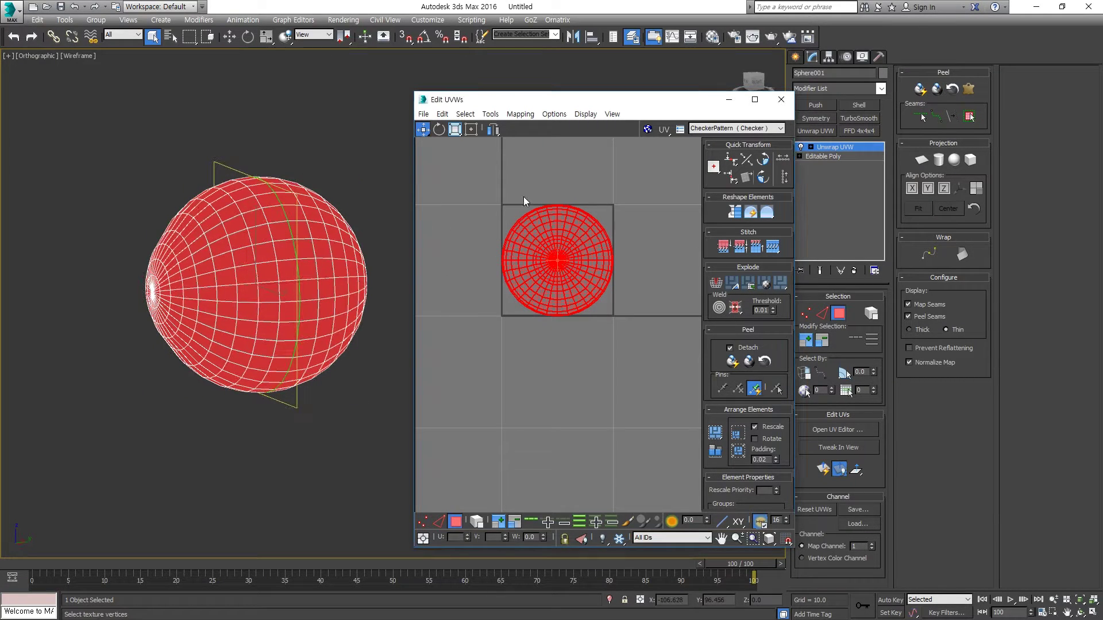
pyautogui.moveTo(498, 188); pyautogui.dragTo(478, 206, button='middle')
pyautogui.scroll(3, 482, 211)
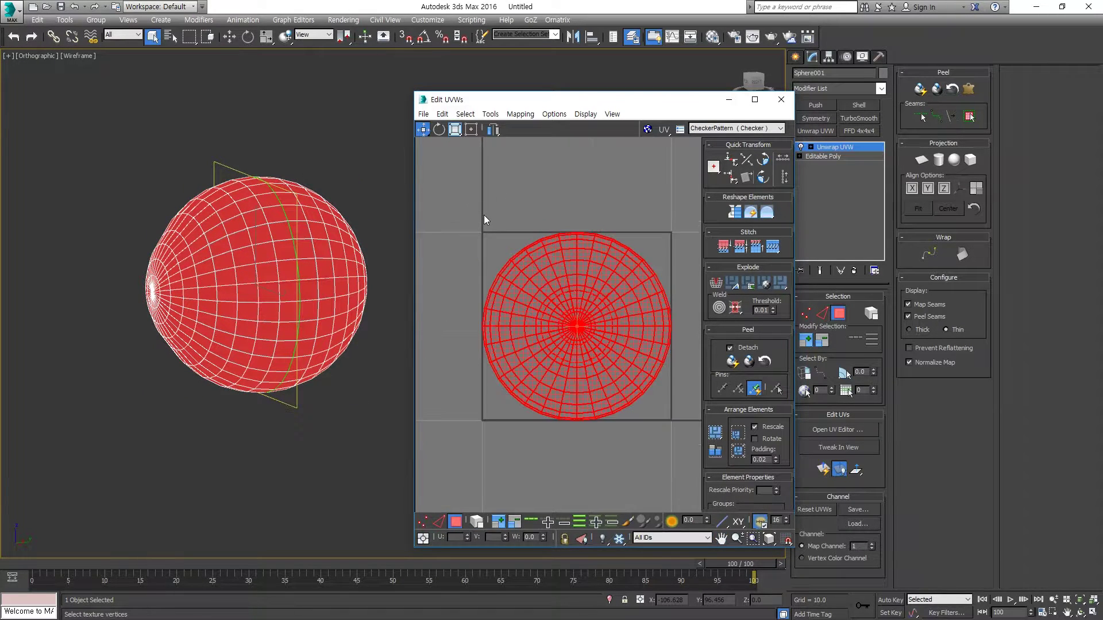
pyautogui.click(539, 219)
pyautogui.click(619, 341)
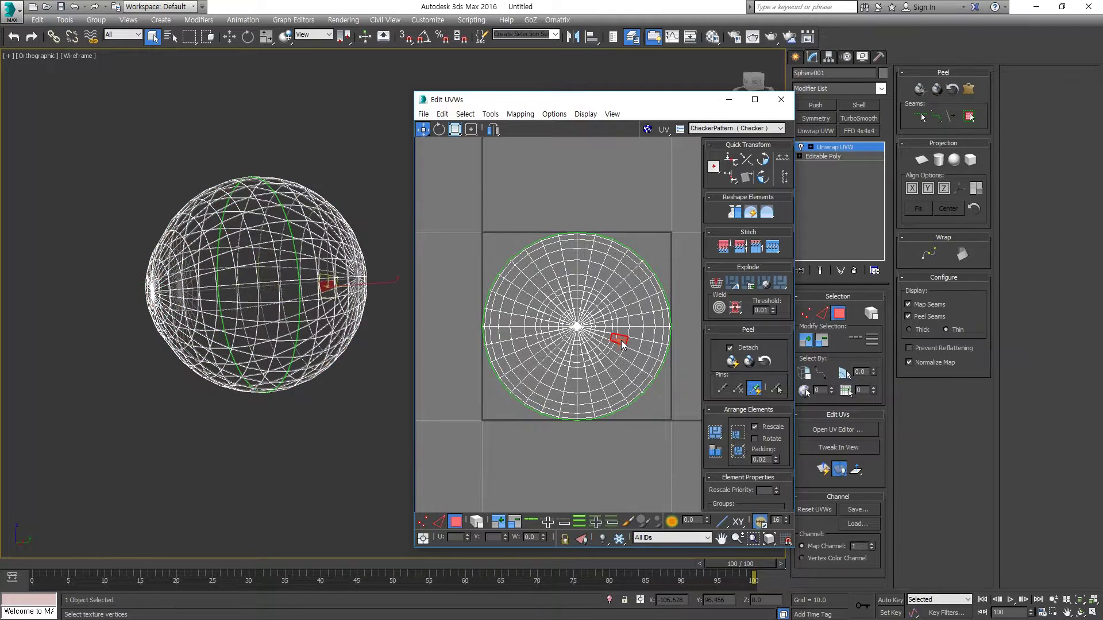
pyautogui.keyDown('alt'); pyautogui.moveTo(241, 270); pyautogui.dragTo(299, 287, button='middle'); pyautogui.keyUp('alt')
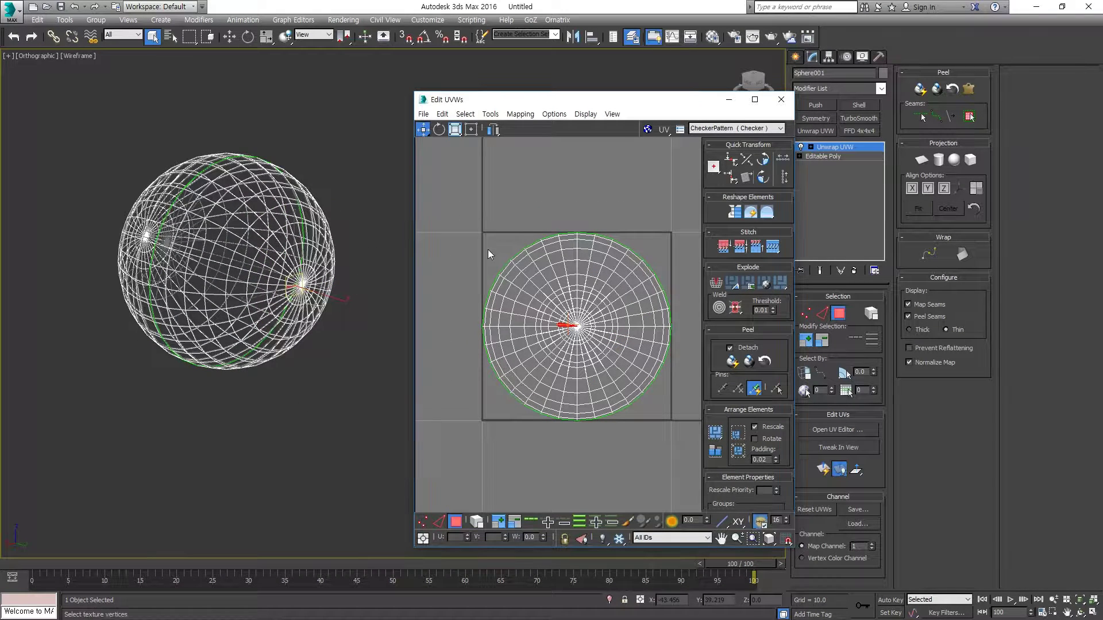
pyautogui.moveTo(442, 209); pyautogui.dragTo(662, 432)
pyautogui.keyDown('alt'); pyautogui.moveTo(230, 259); pyautogui.dragTo(275, 259, button='middle'); pyautogui.keyUp('alt')
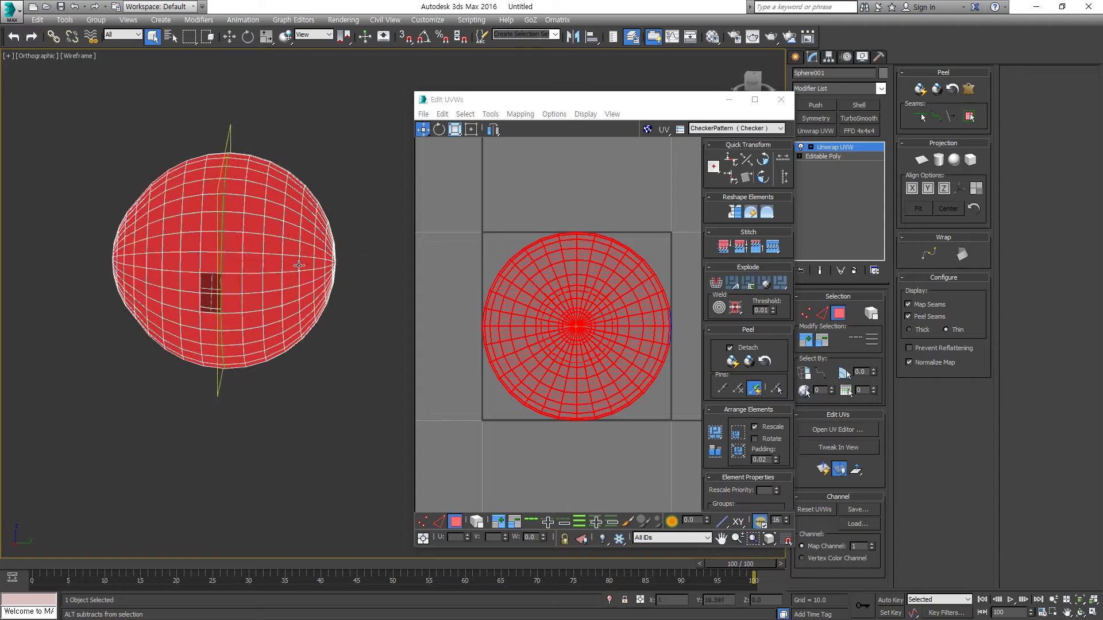
# Set Relax to By Polygon Angles with Keep Boundary Points Fixed.
pyautogui.click(485, 114)
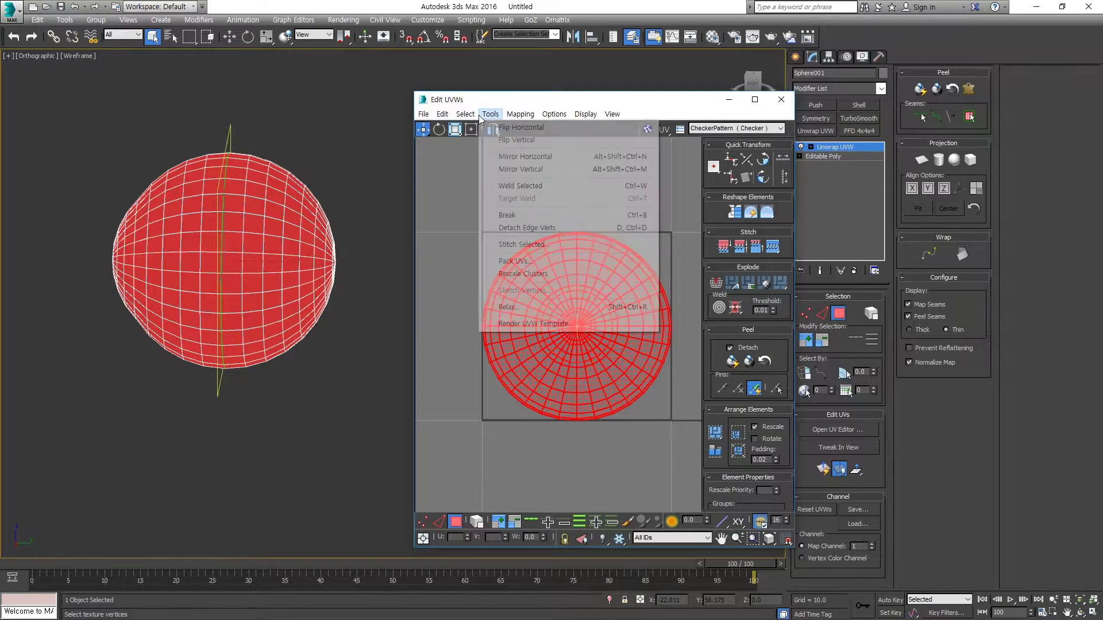
pyautogui.click(532, 313)
pyautogui.click(507, 150)
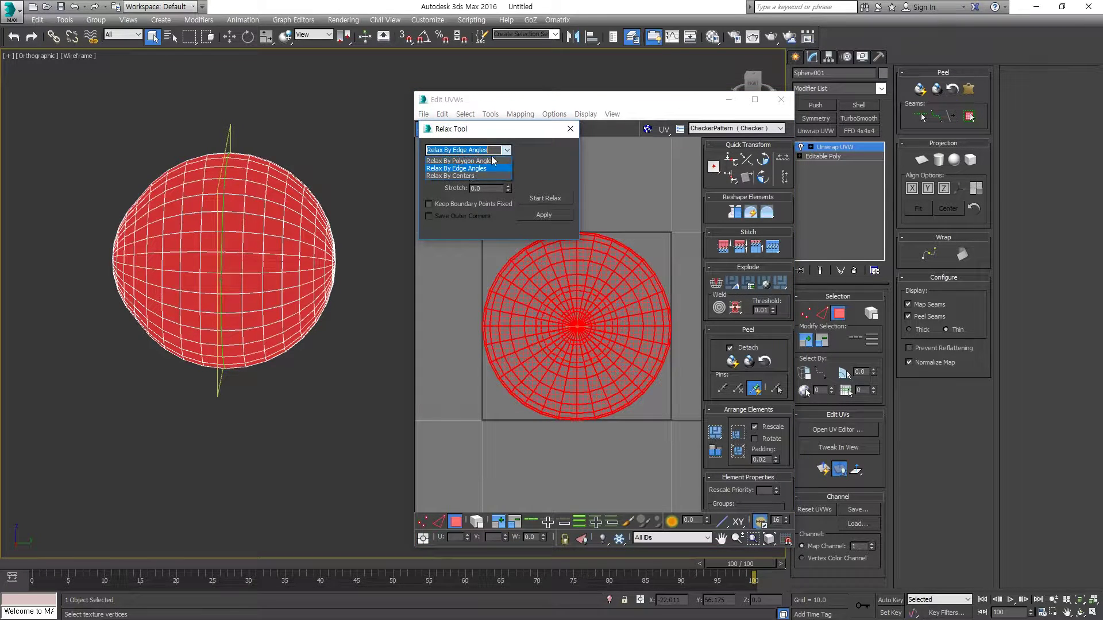
pyautogui.click(489, 162)
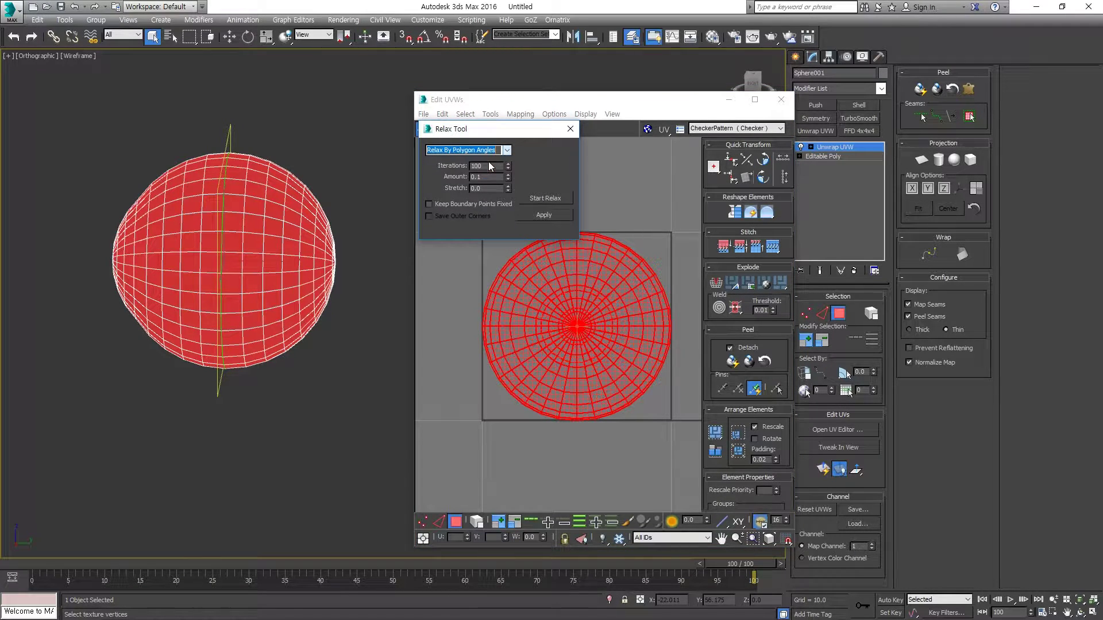
pyautogui.click(498, 203)
pyautogui.moveTo(514, 129); pyautogui.dragTo(537, 98)
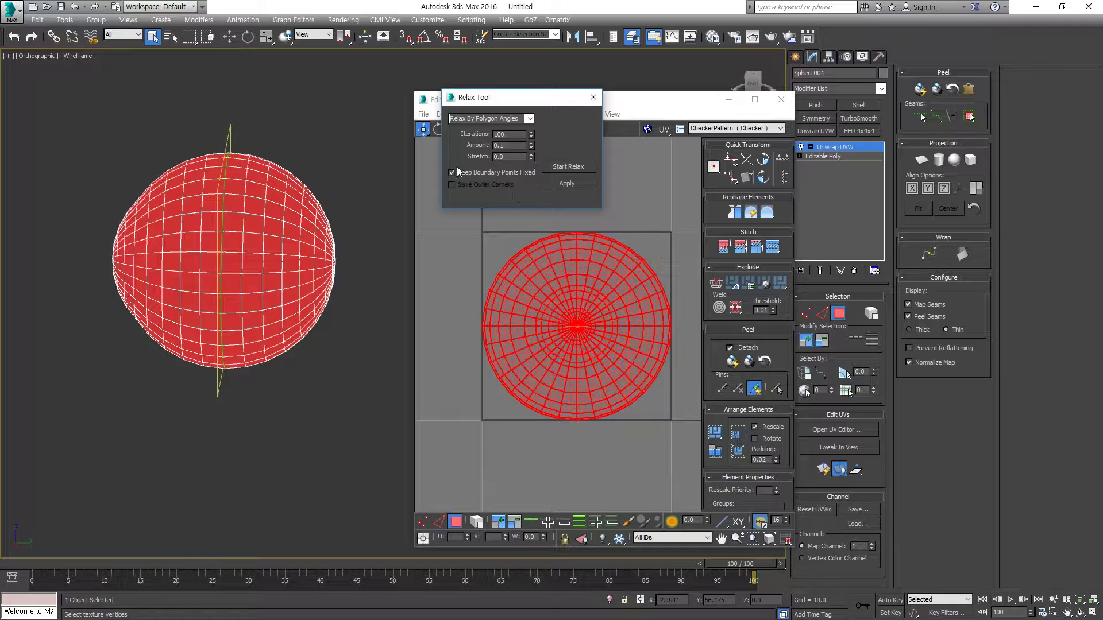
pyautogui.click(510, 233)
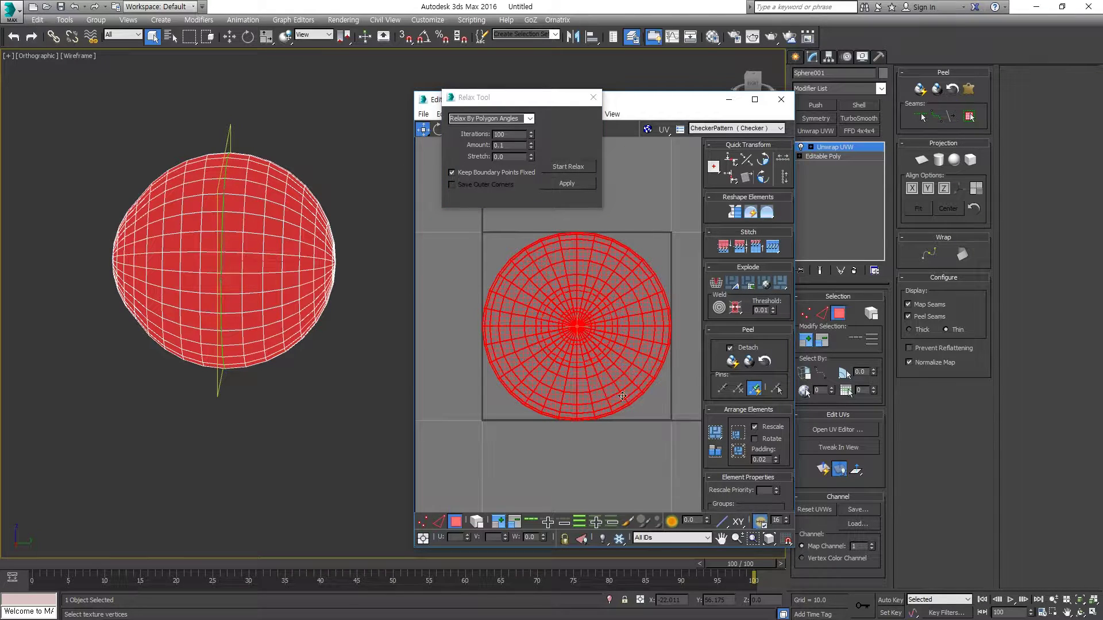
# Apply the relax three times, then view the sphere shaded and framed.
pyautogui.click(562, 184)
pyautogui.click(562, 185)
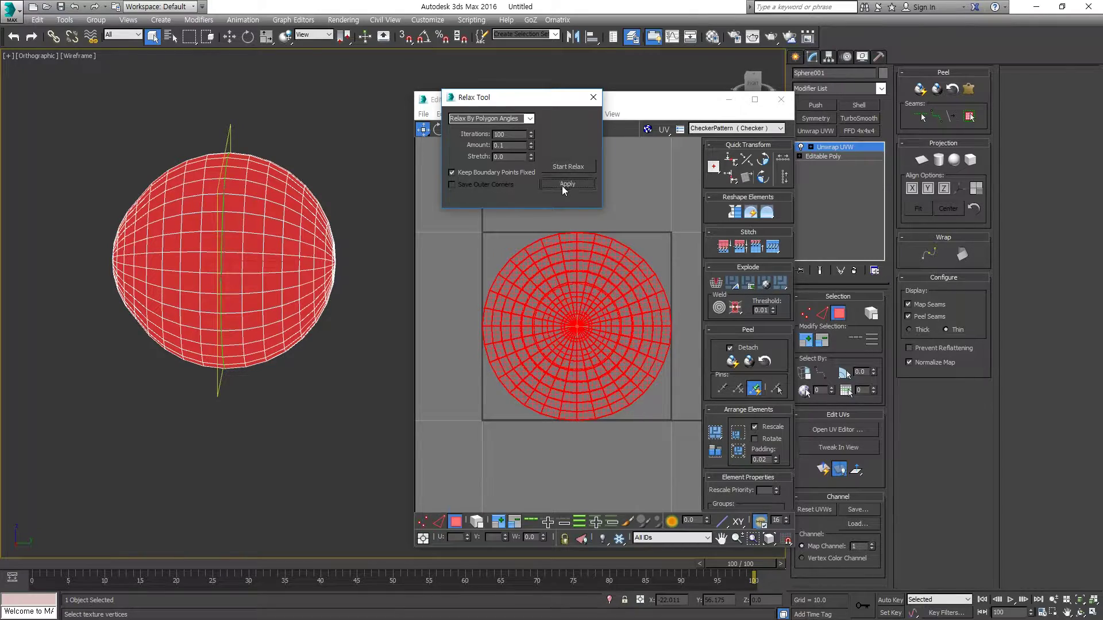
pyautogui.click(562, 185)
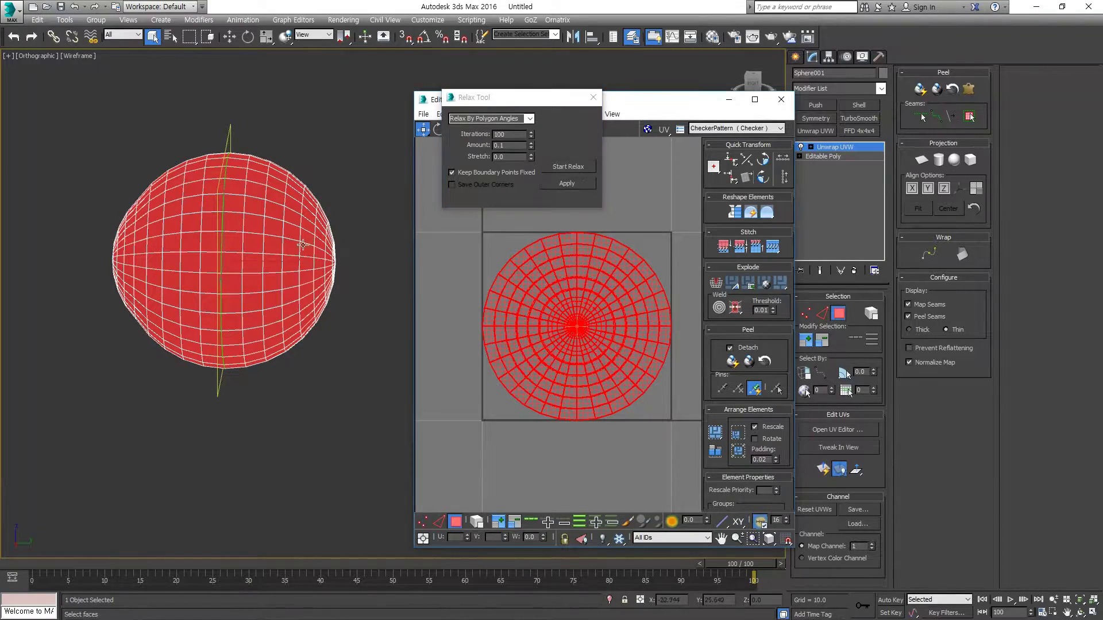
pyautogui.moveTo(270, 258)
pyautogui.keyDown('alt'); pyautogui.mouseDown(button='middle')
pyautogui.moveTo(313, 272)
pyautogui.moveTo(169, 253)
pyautogui.mouseUp(button='middle'); pyautogui.keyUp('alt')
pyautogui.press('F3')
pyautogui.scroll(5, 313, 272)
pyautogui.press('z')
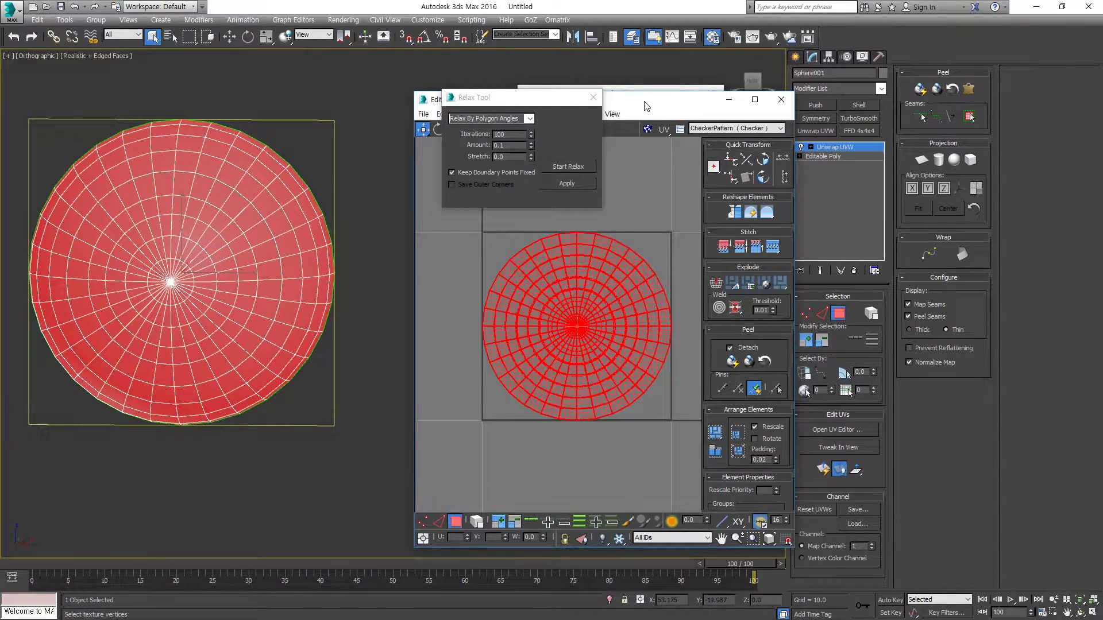
# Move the UV editor aside and assign the material to Sphere001.
pyautogui.moveTo(661, 99); pyautogui.dragTo(987, 154)
pyautogui.moveTo(522, 102); pyautogui.dragTo(630, 279)
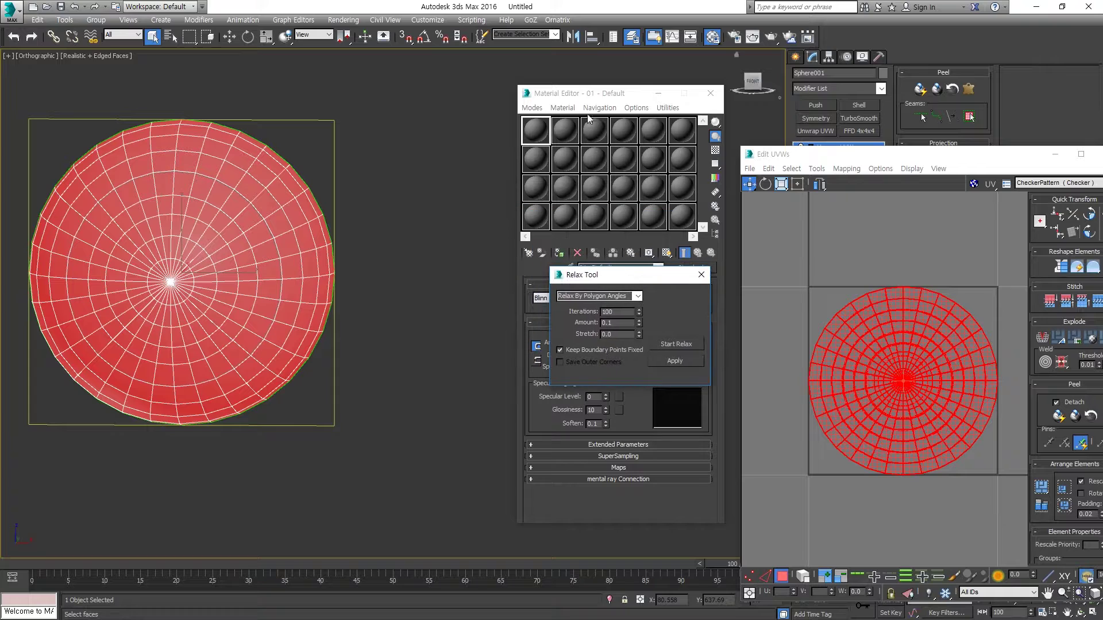
pyautogui.moveTo(587, 94); pyautogui.dragTo(475, 92)
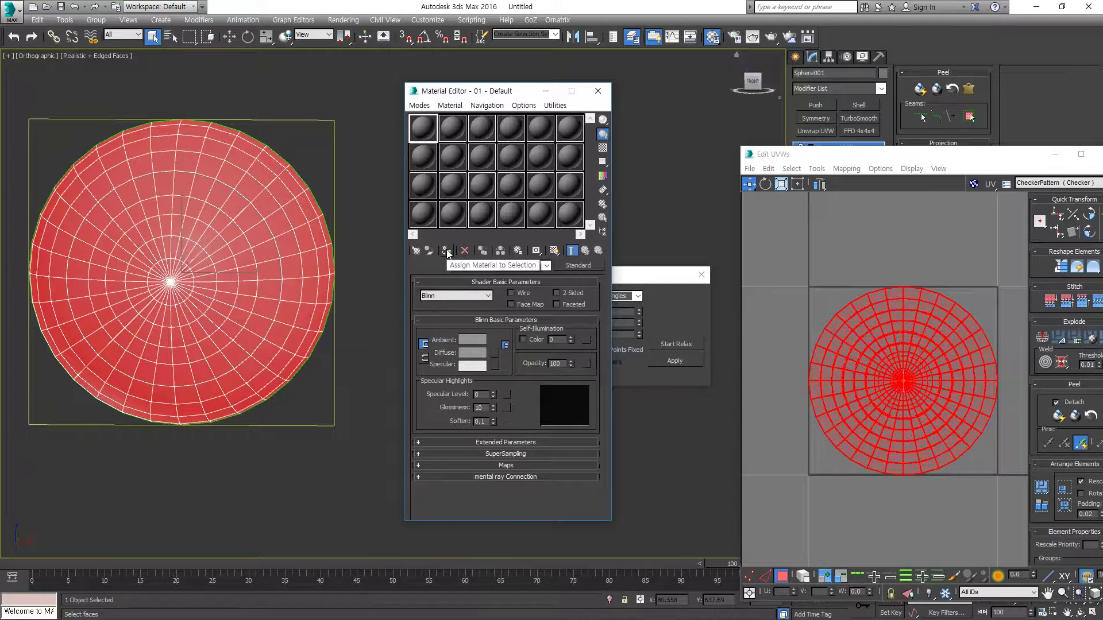
pyautogui.click(446, 252)
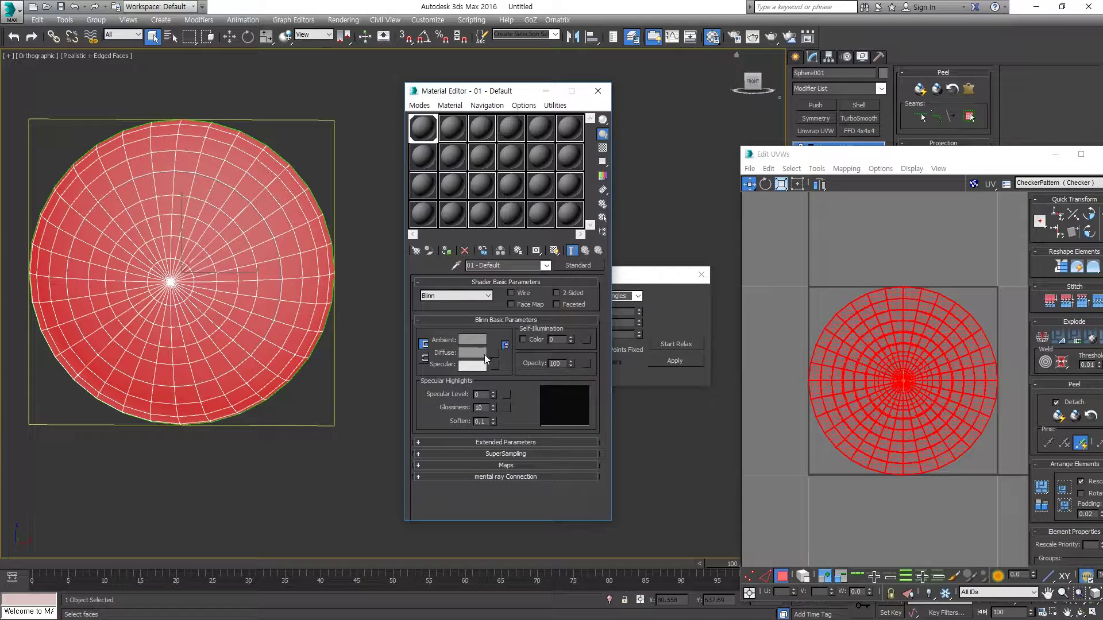
pyautogui.click(507, 345)
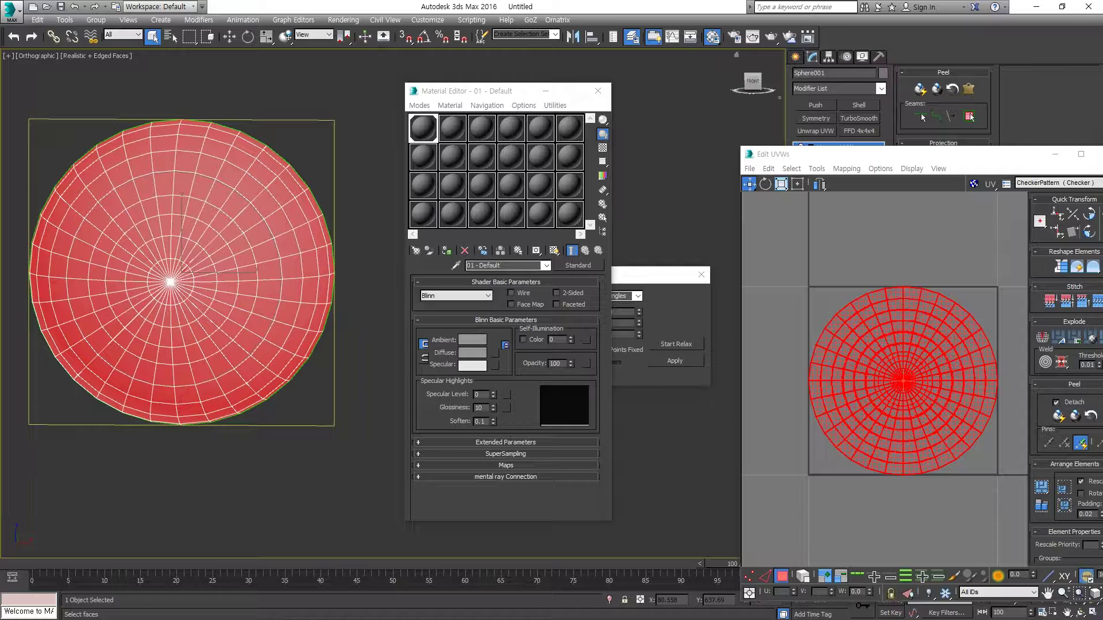
# Add a Checker diffuse map with U and V tiling of 30.
pyautogui.click(495, 352)
pyautogui.doubleClick(331, 173)
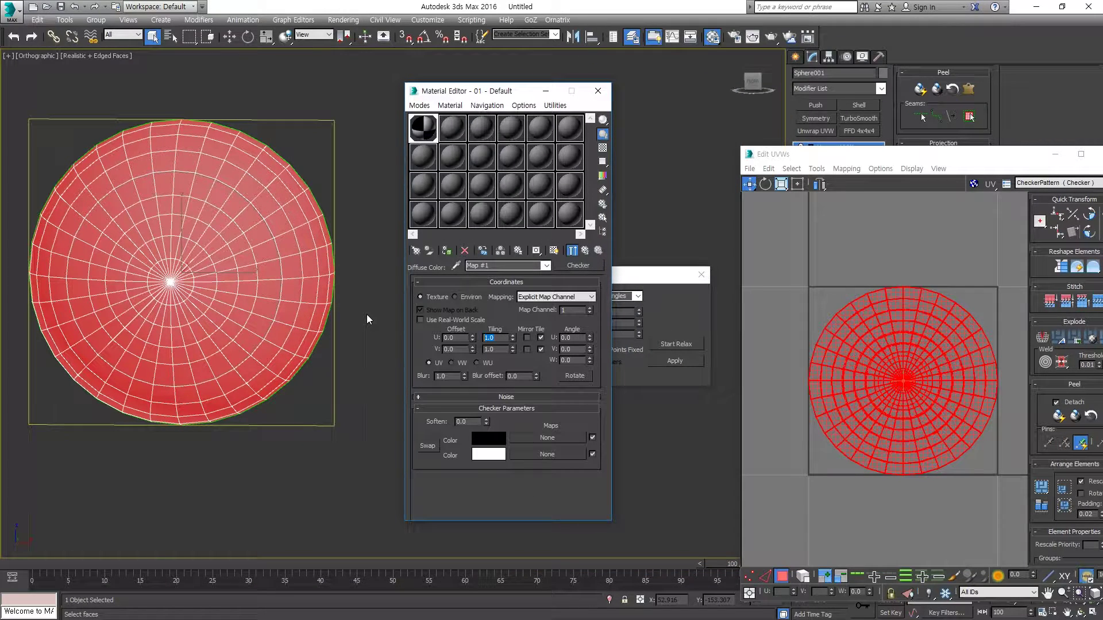
pyautogui.write('30')
pyautogui.press('Tab')
pyautogui.write('30')
pyautogui.press('Return')
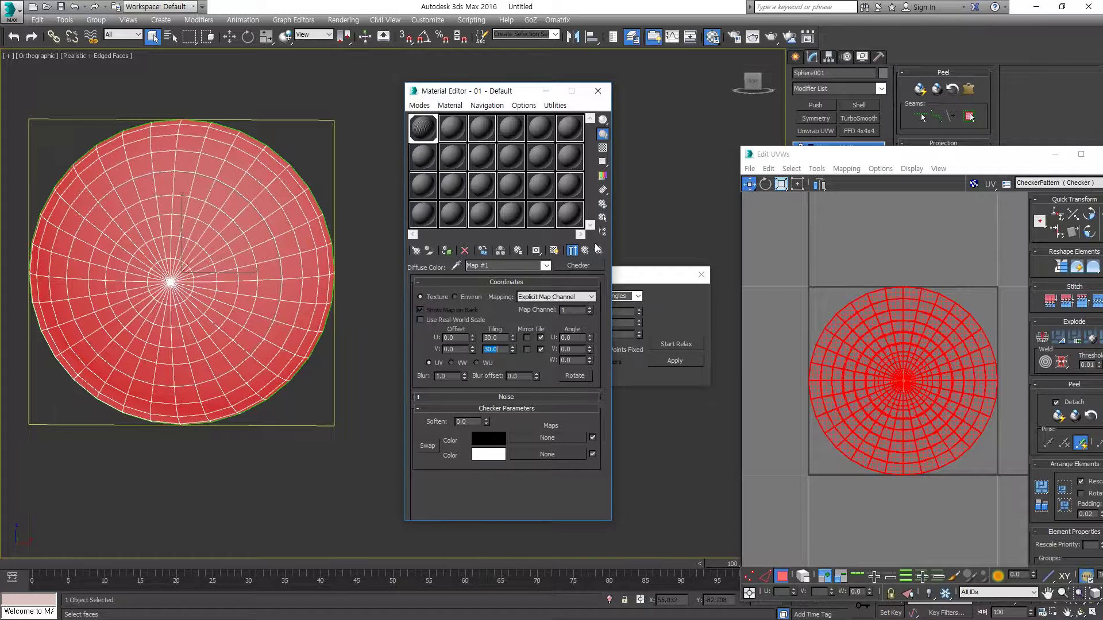
pyautogui.click(584, 250)
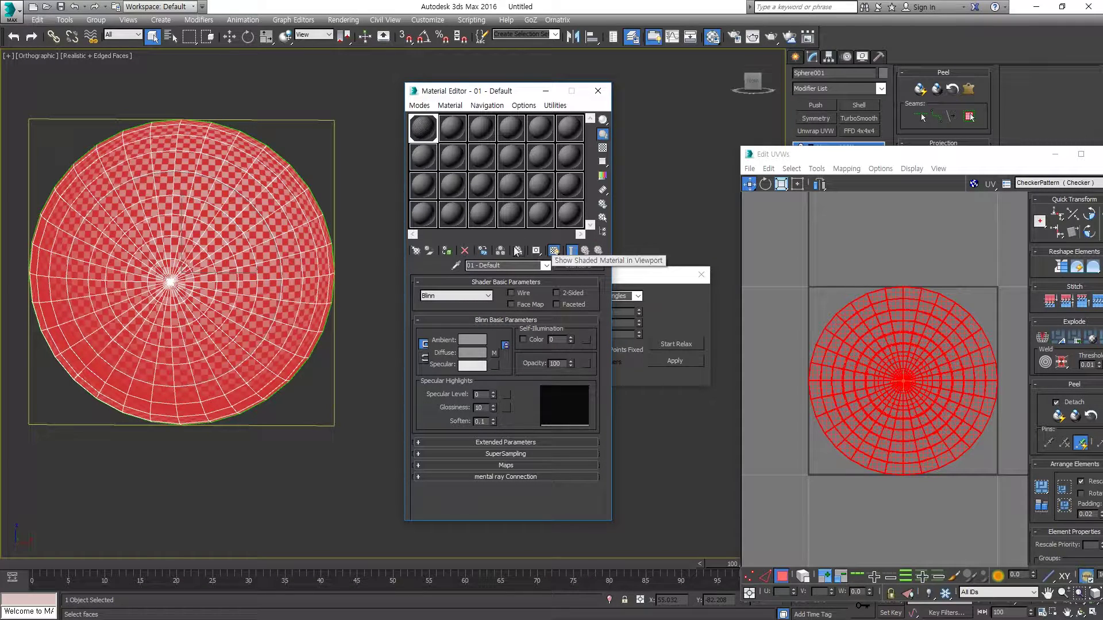
# Clear the face selection and view the checker on the sphere without edges.
pyautogui.moveTo(241, 181)
pyautogui.keyDown('alt'); pyautogui.mouseDown(button='middle')
pyautogui.moveTo(337, 154)
pyautogui.moveTo(218, 171)
pyautogui.moveTo(295, 140)
pyautogui.moveTo(327, 192)
pyautogui.moveTo(463, 197)
pyautogui.mouseUp(button='middle'); pyautogui.keyUp('alt')
pyautogui.click(337, 154)
pyautogui.press('F4')
# Reposition the UV editor and orbit the sphere so its seam faces front.
pyautogui.moveTo(850, 155); pyautogui.dragTo(503, 230)
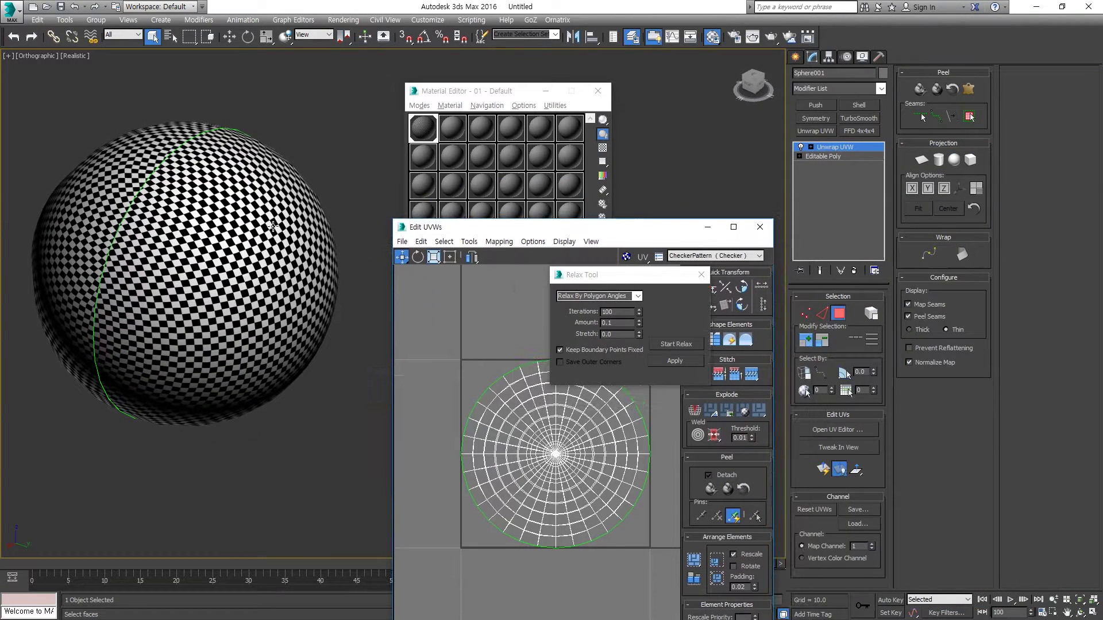
pyautogui.keyDown('alt'); pyautogui.moveTo(172, 262); pyautogui.dragTo(98, 368, button='middle'); pyautogui.keyUp('alt')
pyautogui.moveTo(466, 379); pyautogui.dragTo(433, 340, button='middle')
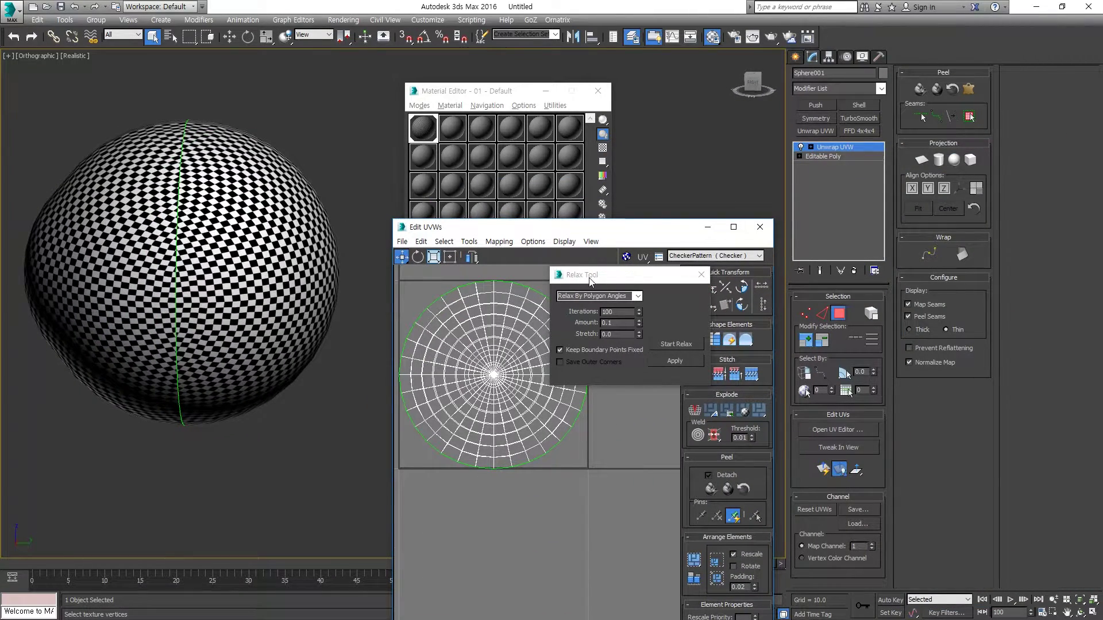
pyautogui.moveTo(589, 280); pyautogui.dragTo(665, 283)
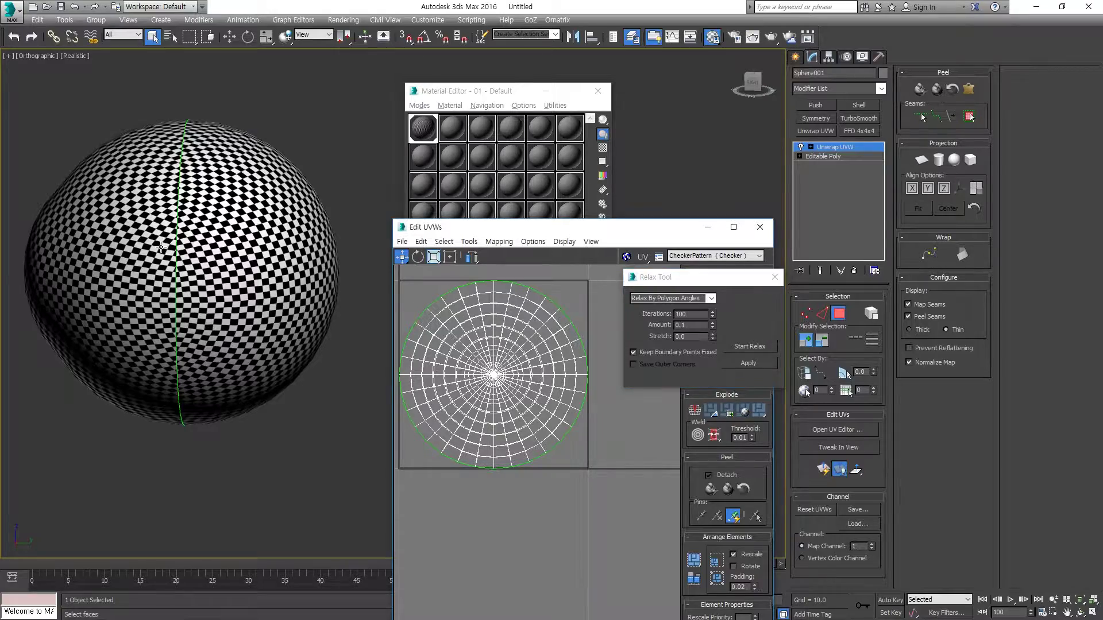
pyautogui.keyDown('alt'); pyautogui.moveTo(172, 242); pyautogui.dragTo(213, 240, button='middle'); pyautogui.keyUp('alt')
pyautogui.click(449, 339)
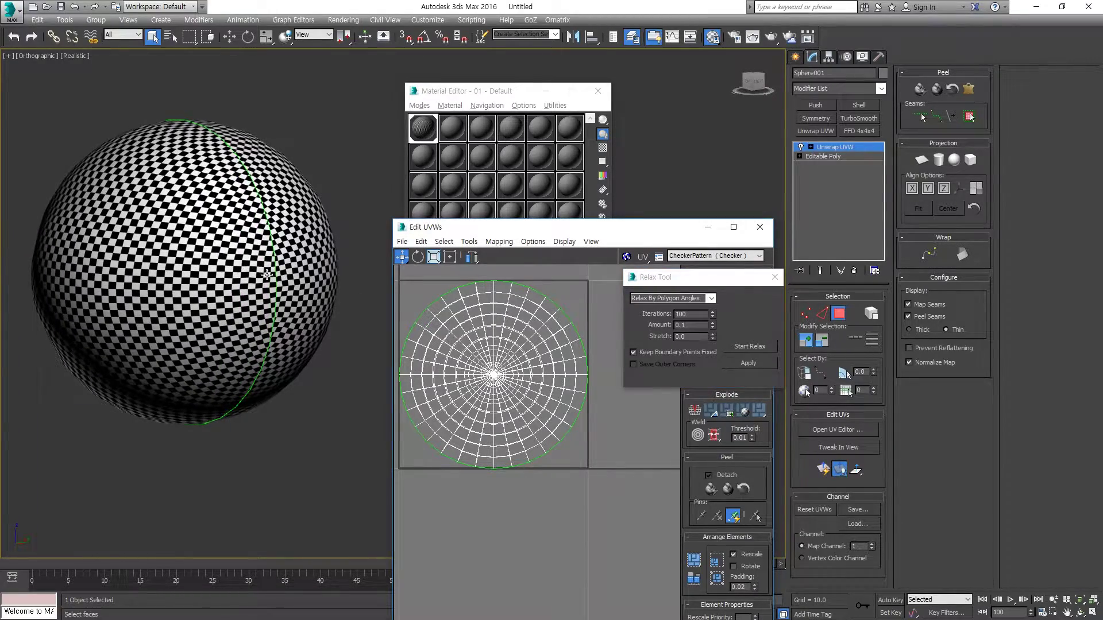
pyautogui.moveTo(266, 275)
pyautogui.keyDown('alt'); pyautogui.mouseDown(button='middle')
pyautogui.moveTo(262, 339)
pyautogui.moveTo(126, 240)
pyautogui.moveTo(172, 241)
pyautogui.mouseUp(button='middle'); pyautogui.keyUp('alt')
# Turn on Edged Faces and select all the UV faces.
pyautogui.press('F4')
pyautogui.scroll(-5, 172, 242)
pyautogui.scroll(-2, 198, 237)
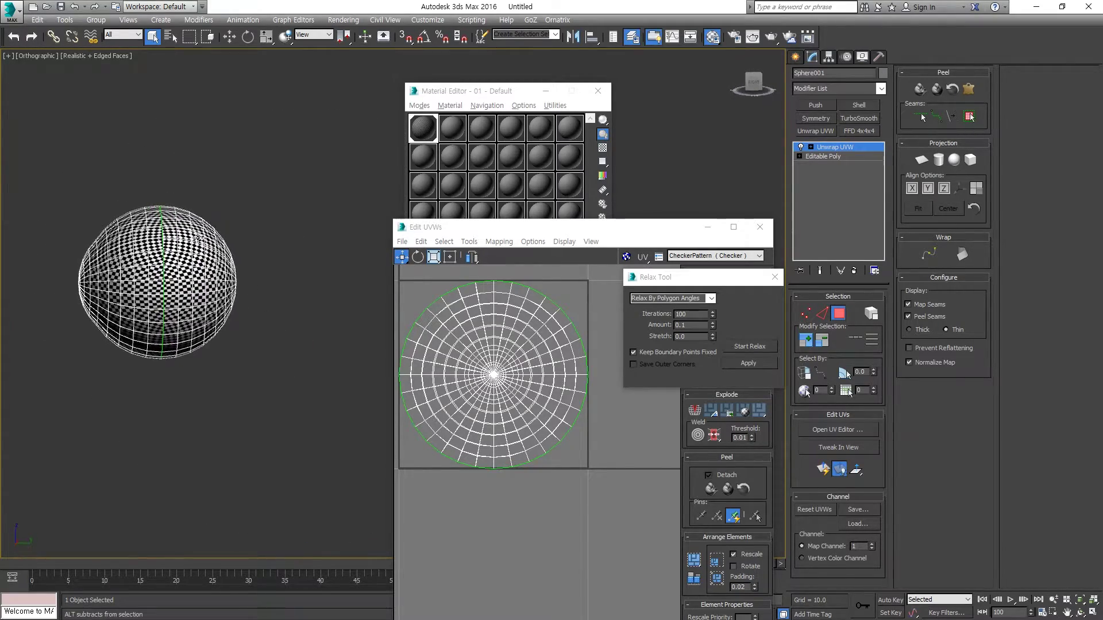
pyautogui.keyDown('alt'); pyautogui.moveTo(240, 294); pyautogui.dragTo(356, 334, button='middle'); pyautogui.keyUp('alt')
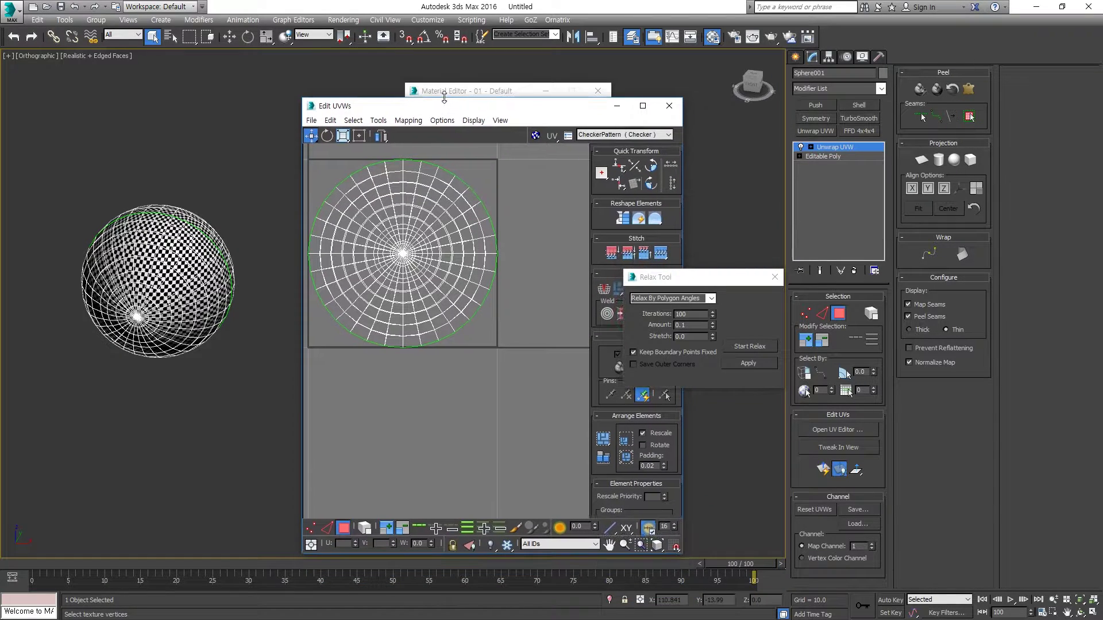
pyautogui.moveTo(534, 228); pyautogui.dragTo(444, 184)
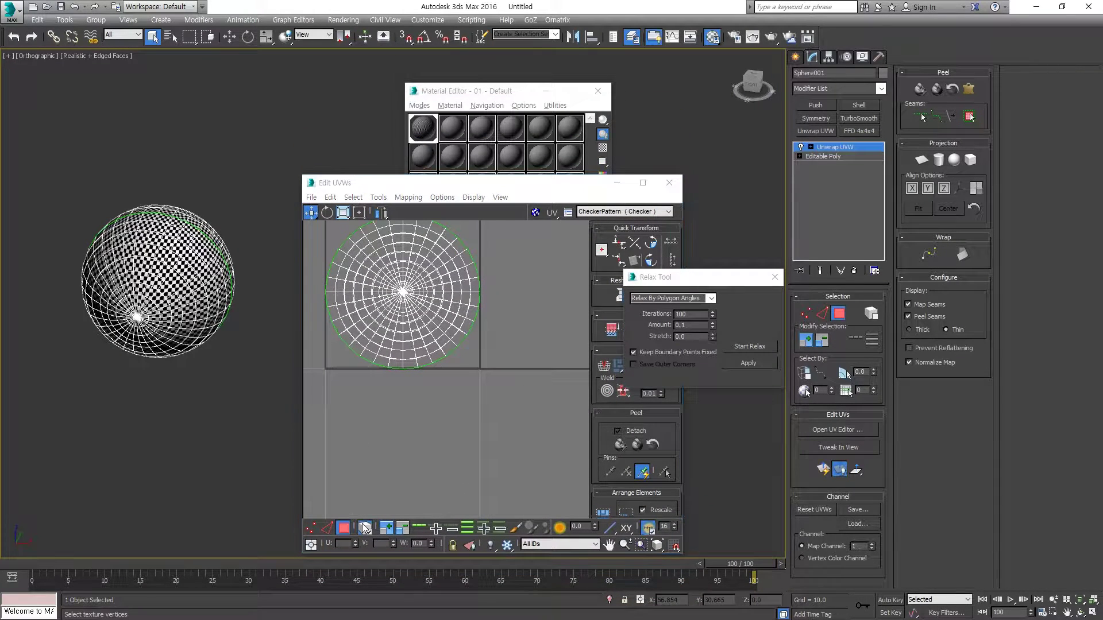
pyautogui.hotkey('ctrl', 'a')
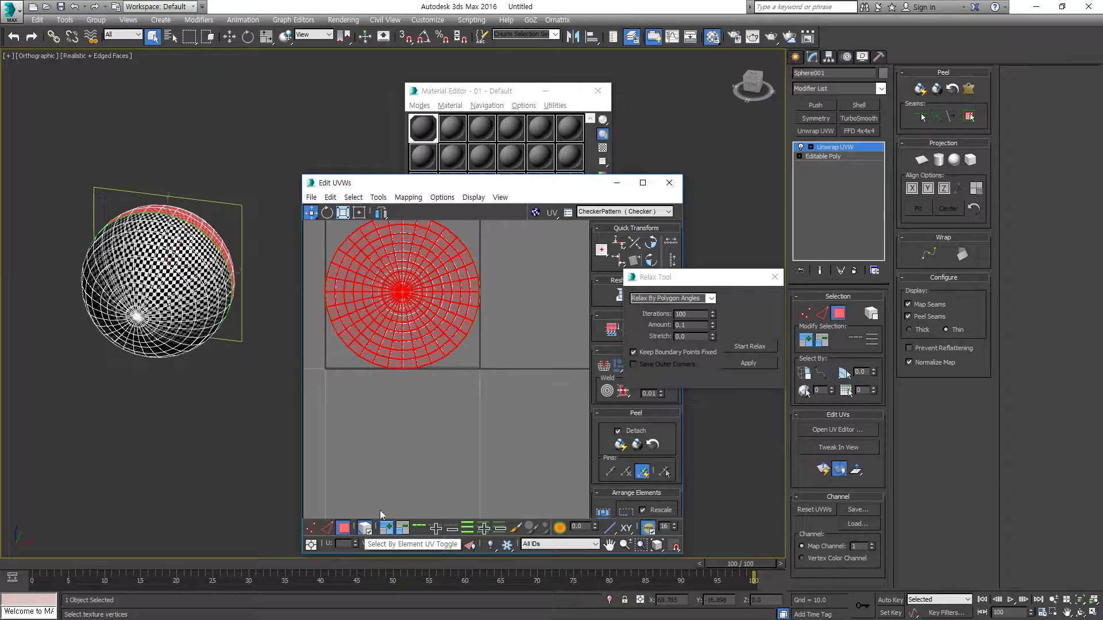
# Select the front hemisphere's UV element of the sphere.
pyautogui.click(481, 345)
pyautogui.click(446, 333)
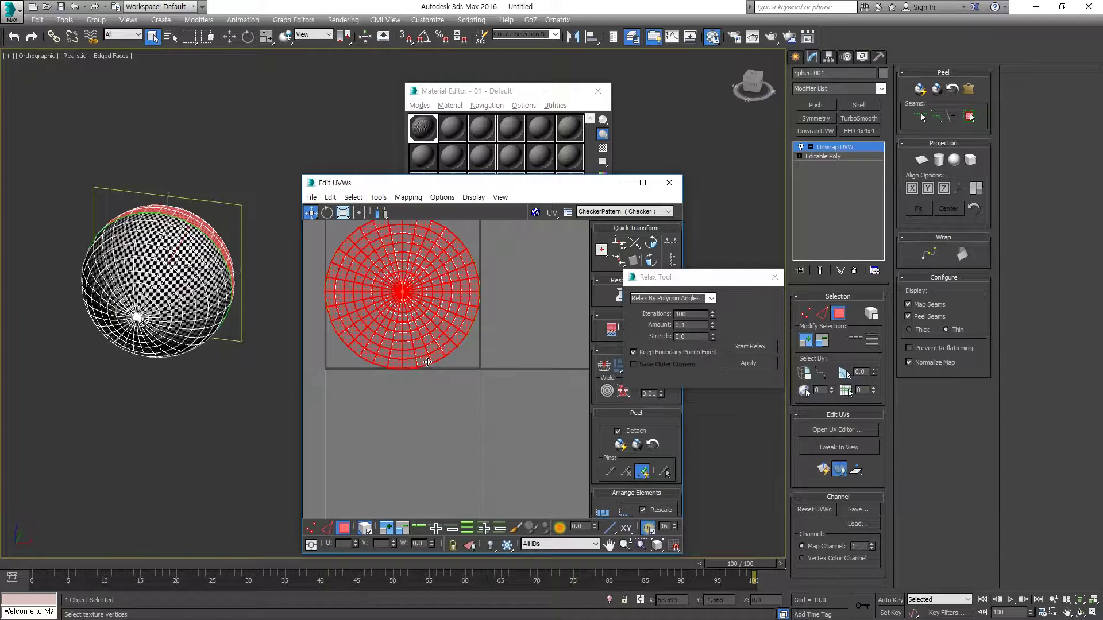
pyautogui.keyDown('alt'); pyautogui.moveTo(277, 304); pyautogui.dragTo(225, 324, button='middle'); pyautogui.keyUp('alt')
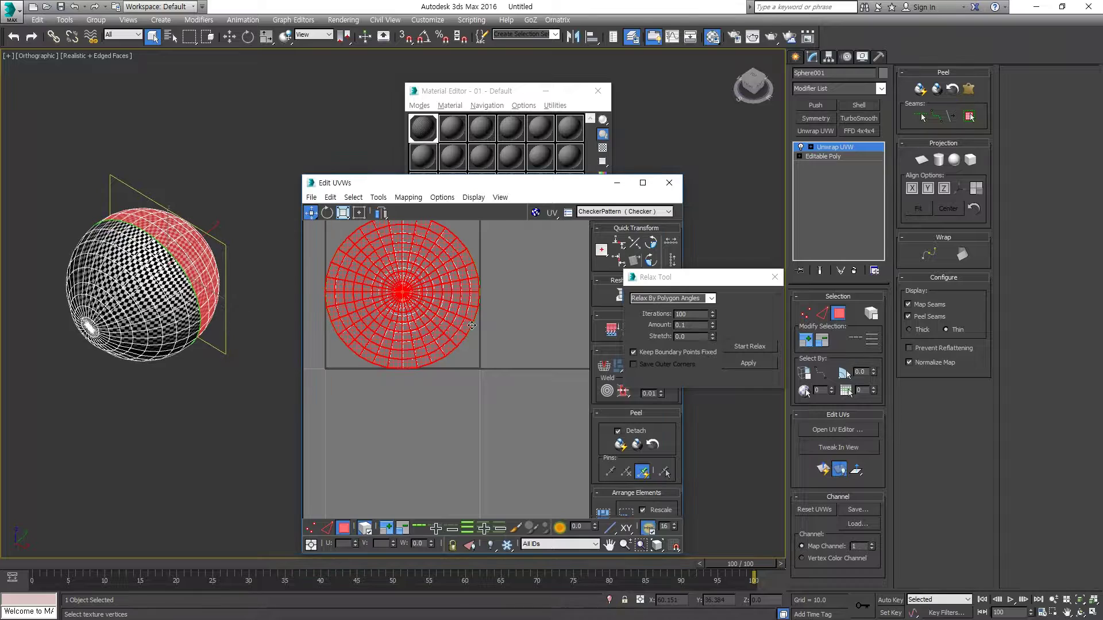
pyautogui.click(455, 340)
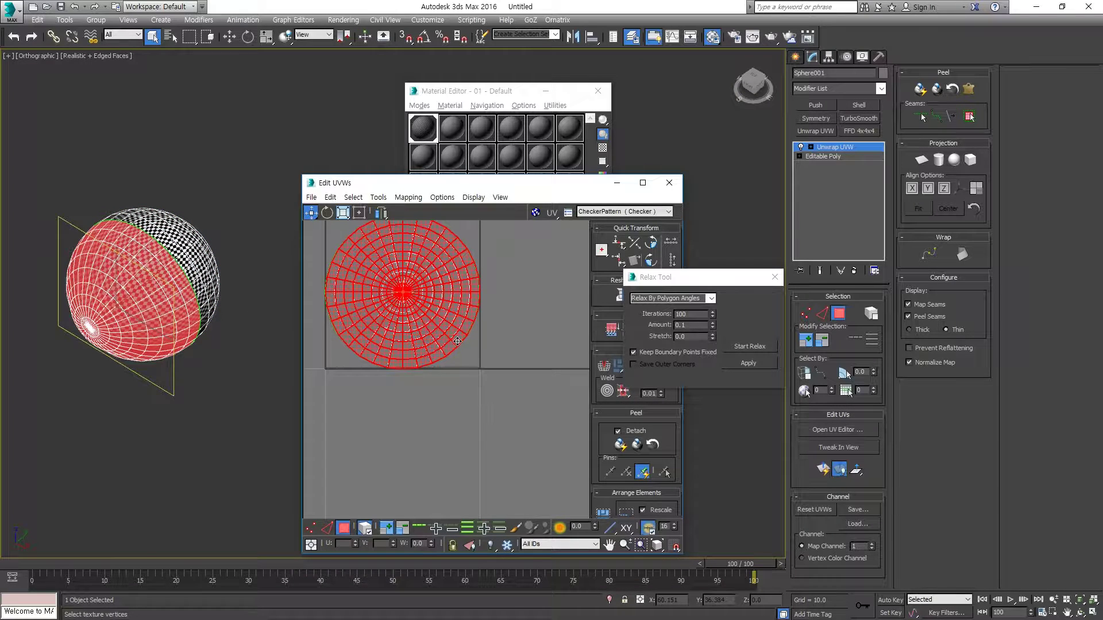
pyautogui.click(457, 341)
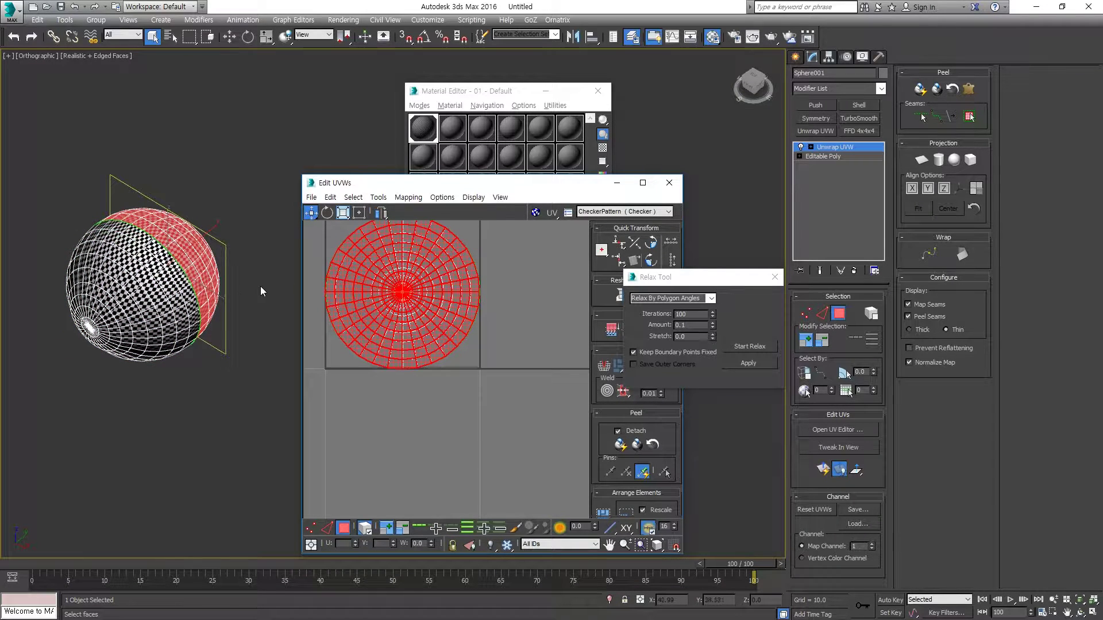
pyautogui.hotkey('ctrl', 'i')
pyautogui.hotkey('ctrl', 'i')
pyautogui.hotkey('ctrl', 'i')
pyautogui.hotkey('ctrl', 'i')
pyautogui.hotkey('ctrl', 'i')
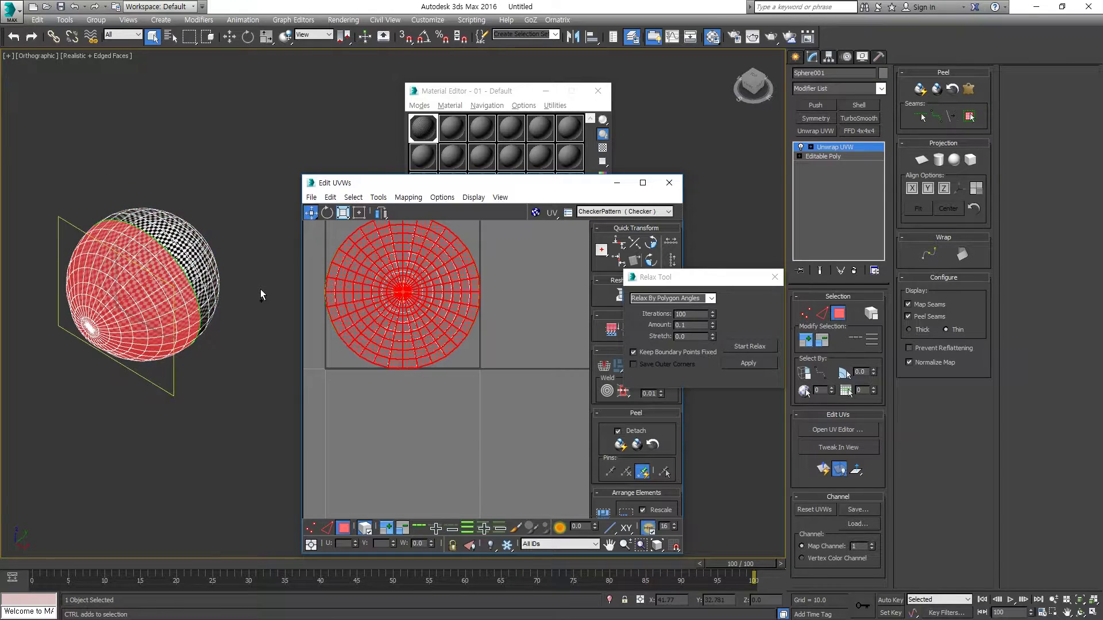
pyautogui.hotkey('ctrl', 'i')
pyautogui.hotkey('ctrl', 'i')
pyautogui.hotkey('ctrl', 'i')
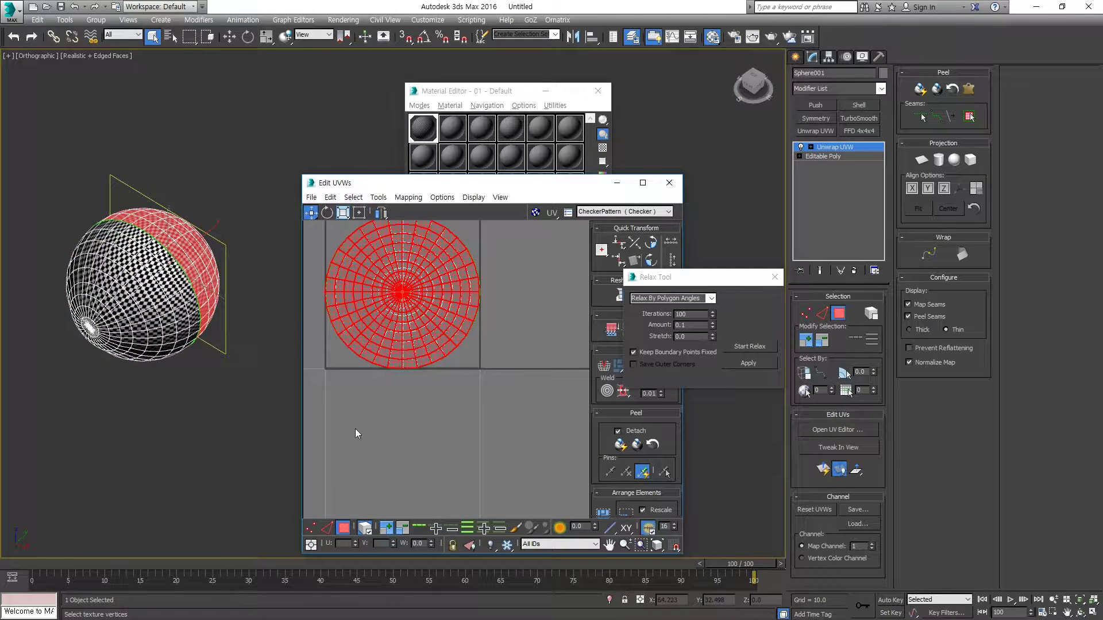
# Switch to Relative type-in and offset the selected element's U by 1.
pyautogui.click(311, 544)
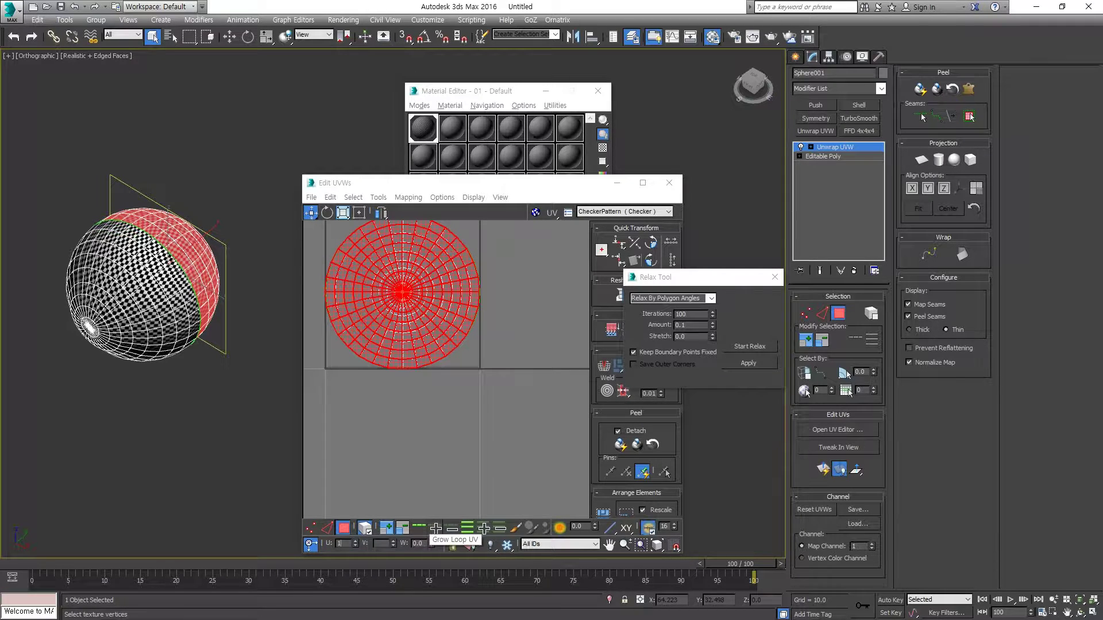
pyautogui.scroll(2, 404, 324)
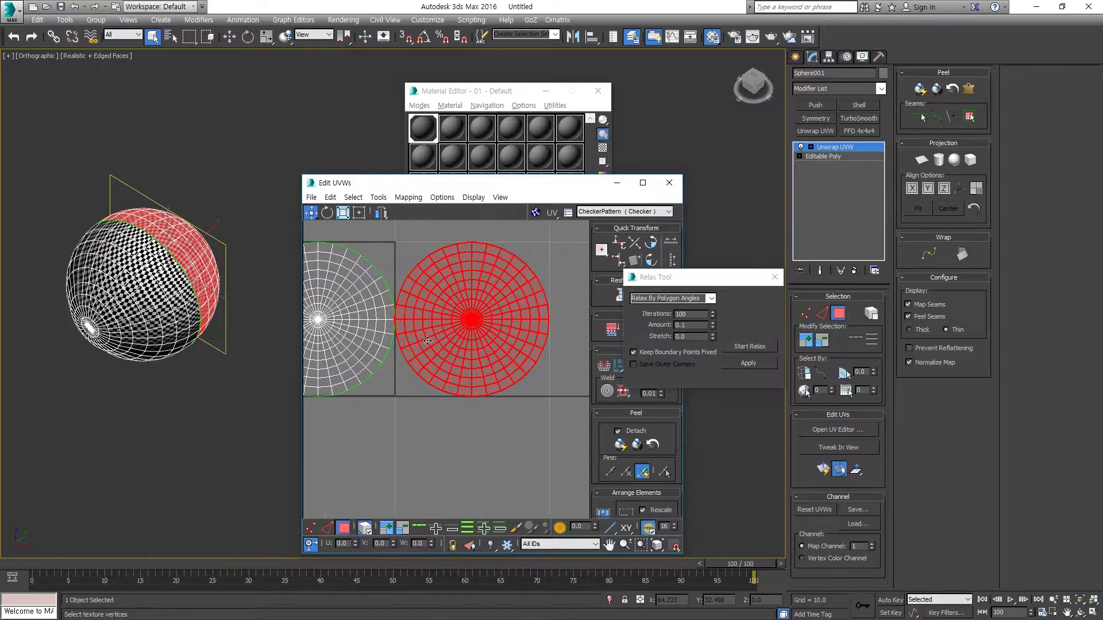
pyautogui.scroll(2, 405, 324)
pyautogui.scroll(2, 356, 335)
pyautogui.scroll(2, 345, 324)
pyautogui.scroll(2, 331, 319)
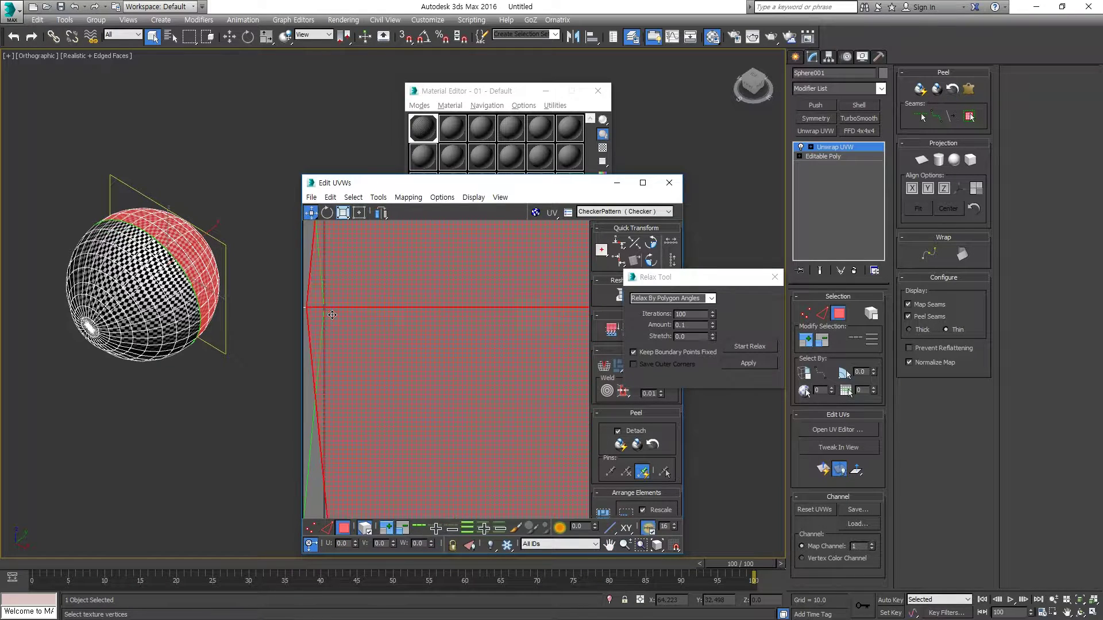
pyautogui.scroll(-2, 331, 319)
pyautogui.scroll(-3, 330, 319)
pyautogui.scroll(-2, 331, 319)
pyautogui.scroll(-2, 332, 320)
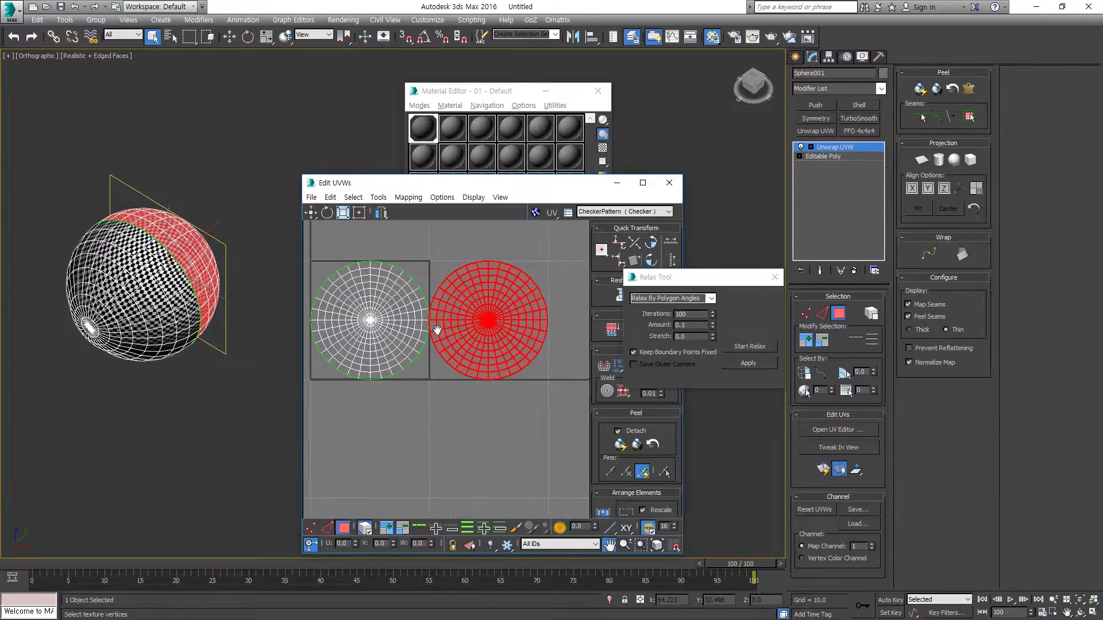
pyautogui.scroll(3, 332, 320)
pyautogui.scroll(2, 333, 320)
pyautogui.scroll(3, 340, 323)
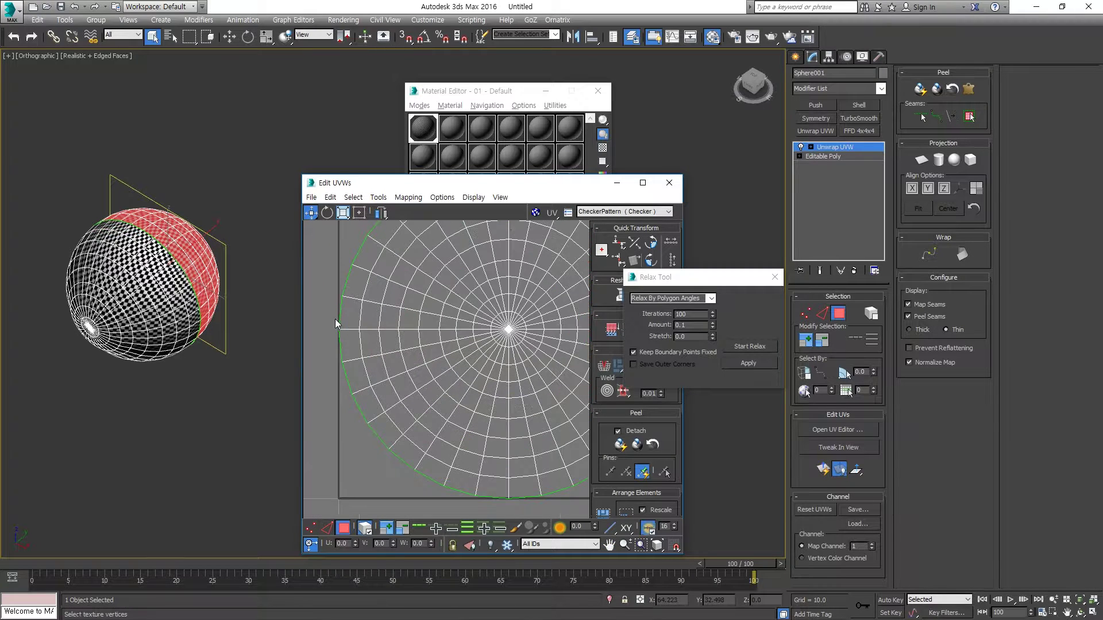
pyautogui.scroll(4, 344, 325)
pyautogui.scroll(2, 377, 394)
pyautogui.scroll(-1, 380, 425)
pyautogui.scroll(-1, 382, 448)
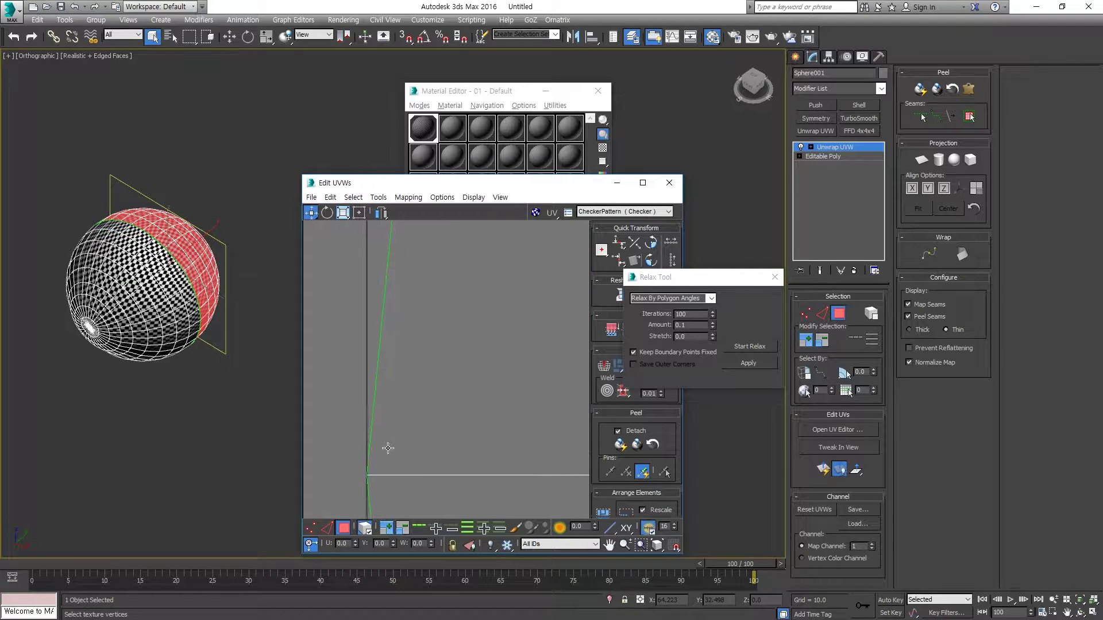
pyautogui.scroll(1, 407, 455)
pyautogui.scroll(-3, 407, 456)
pyautogui.scroll(-2, 425, 437)
pyautogui.scroll(3, 443, 413)
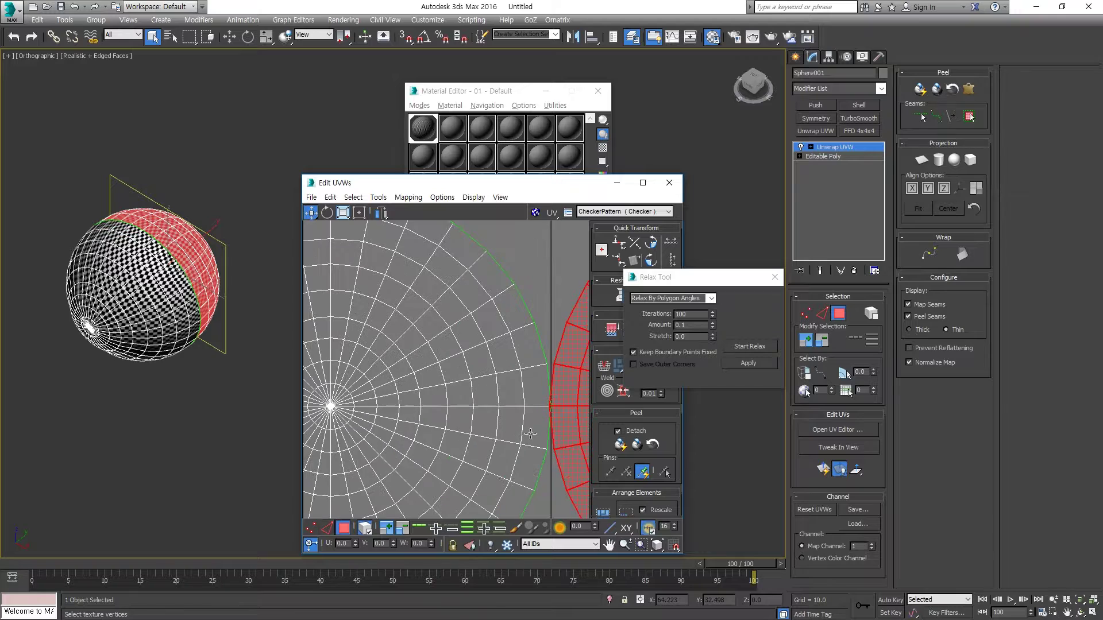
pyautogui.scroll(2, 450, 407)
pyautogui.scroll(3, 450, 408)
pyautogui.scroll(-1, 456, 379)
pyautogui.scroll(-3, 460, 373)
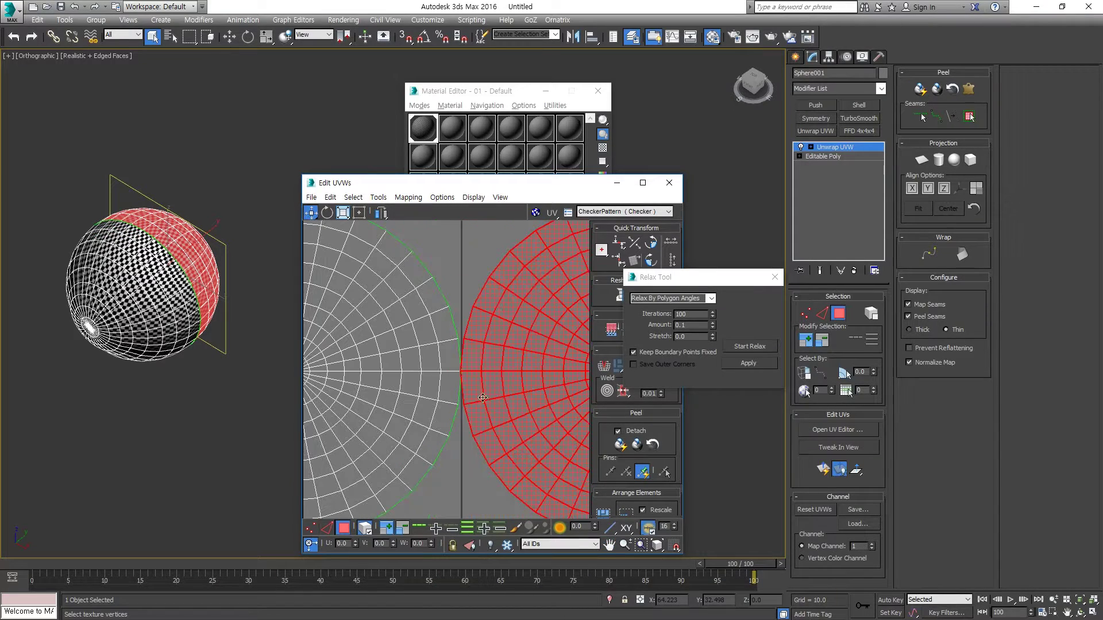
# Position the red island beside the white one so the two circles sit side by side.
pyautogui.moveTo(484, 394); pyautogui.dragTo(369, 394, button='middle')
pyautogui.moveTo(448, 388); pyautogui.dragTo(365, 388, button='middle')
pyautogui.scroll(3, 487, 384)
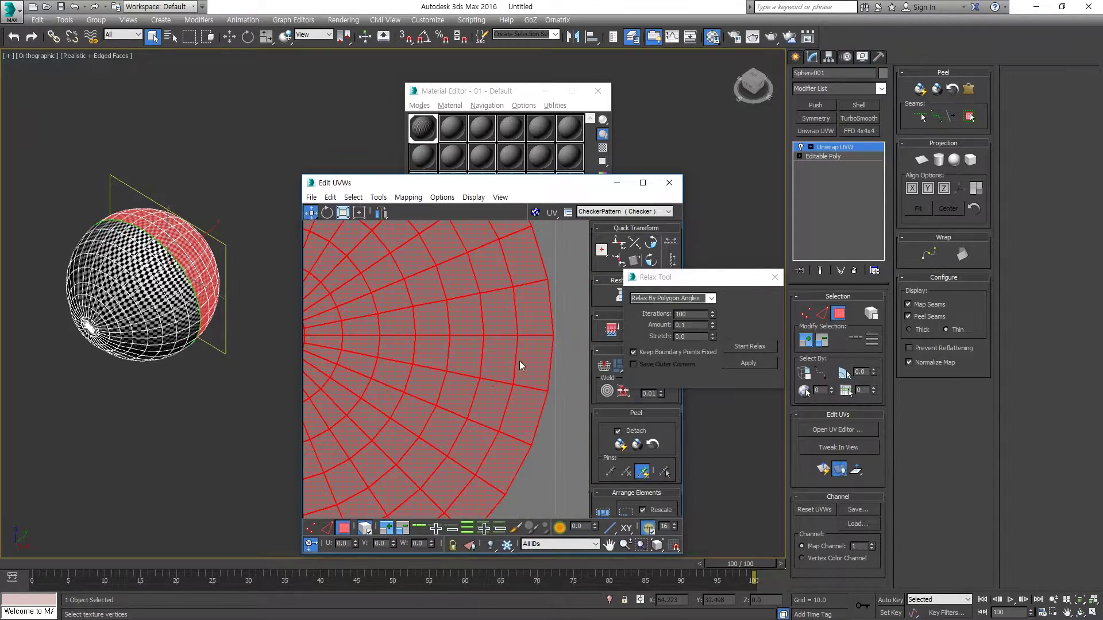
pyautogui.scroll(2, 543, 342)
pyautogui.scroll(-2, 540, 344)
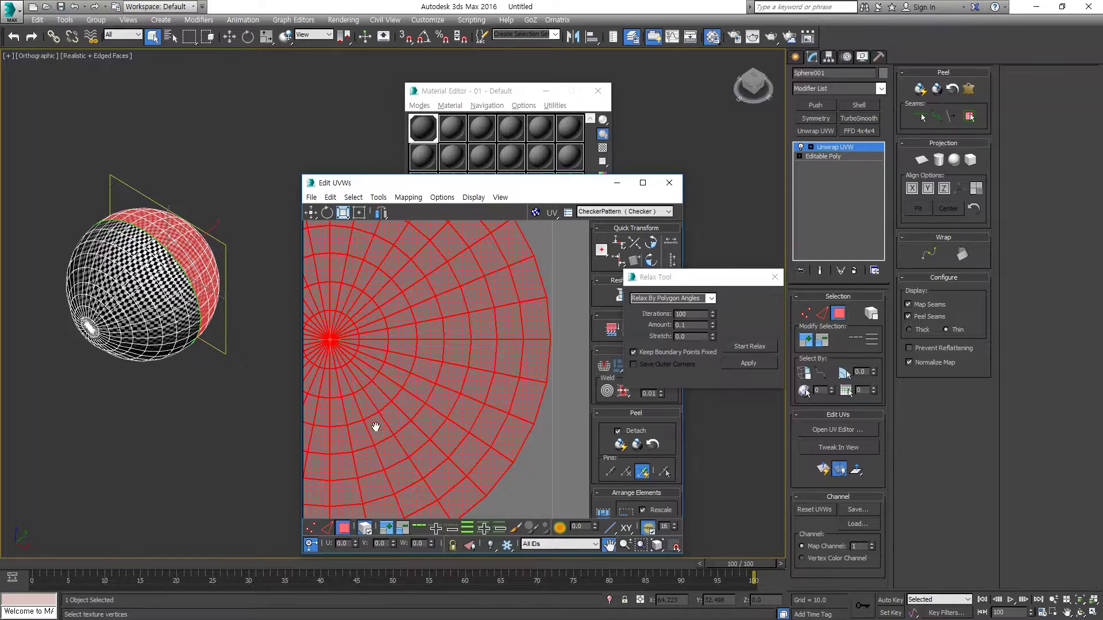
pyautogui.scroll(-5, 402, 416)
pyautogui.moveTo(448, 414); pyautogui.dragTo(441, 422)
pyautogui.scroll(4, 381, 408)
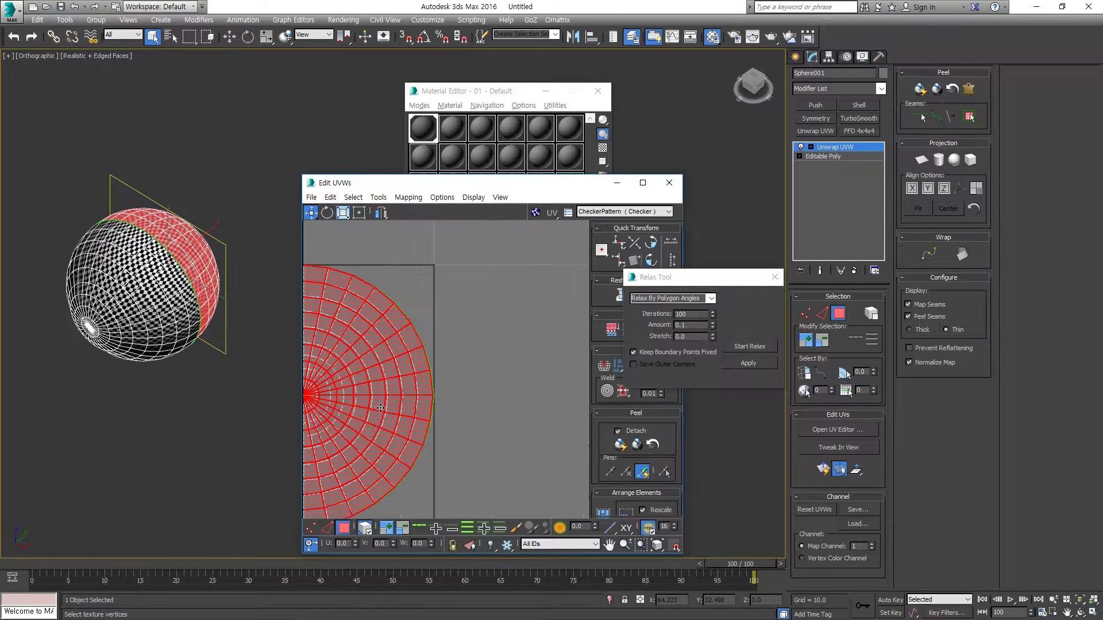
pyautogui.scroll(2, 385, 427)
pyautogui.scroll(2, 434, 389)
pyautogui.scroll(2, 500, 362)
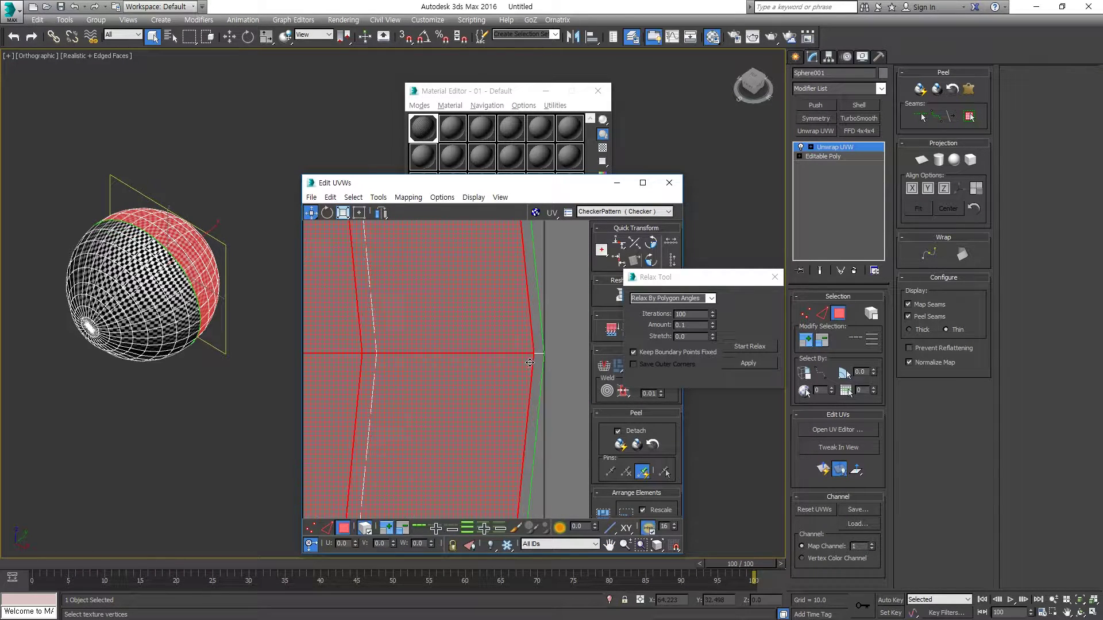
pyautogui.scroll(-3, 481, 389)
pyautogui.scroll(-3, 481, 389)
pyautogui.scroll(2, 512, 382)
pyautogui.scroll(3, 410, 358)
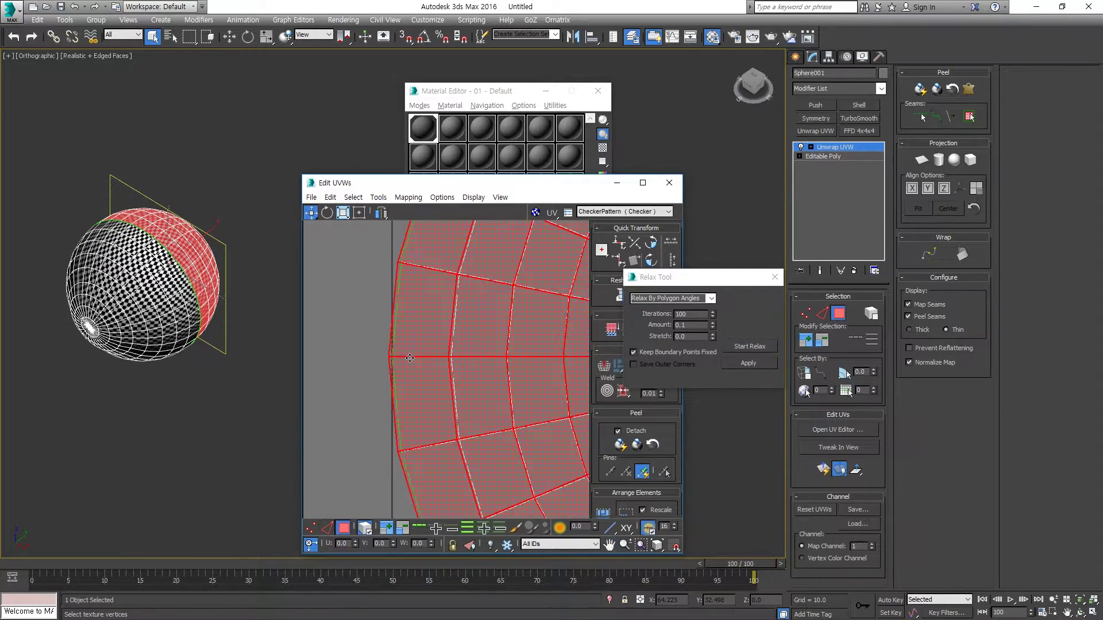
pyautogui.scroll(-2, 329, 359)
pyautogui.scroll(2, 513, 503)
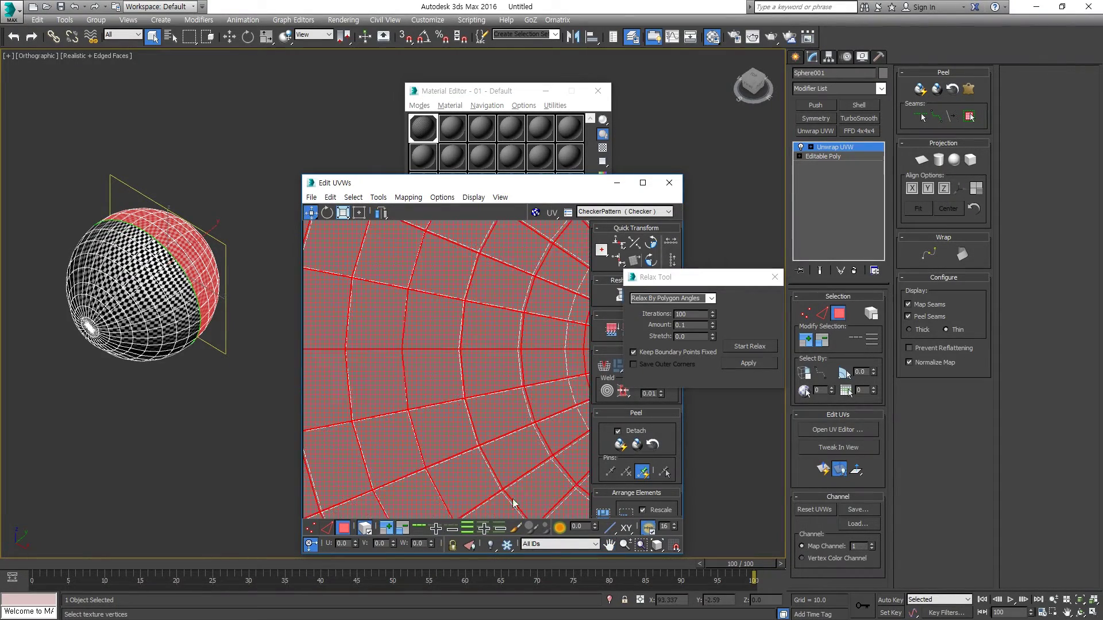
pyautogui.scroll(-3, 369, 430)
pyautogui.scroll(3, 315, 394)
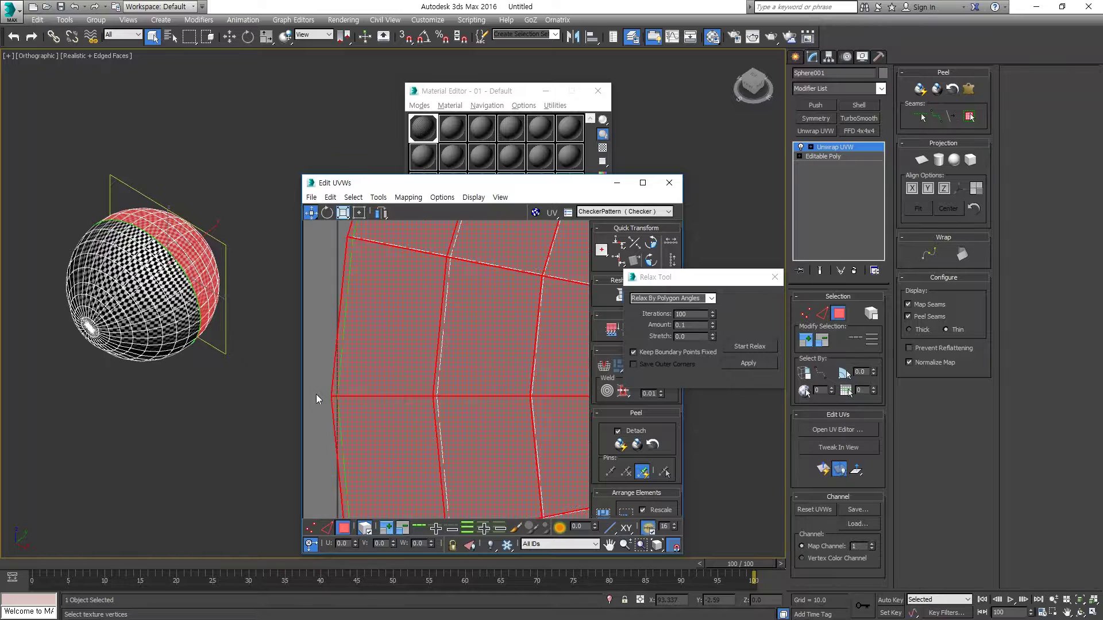
pyautogui.scroll(2, 331, 393)
pyautogui.moveTo(329, 393); pyautogui.dragTo(356, 395)
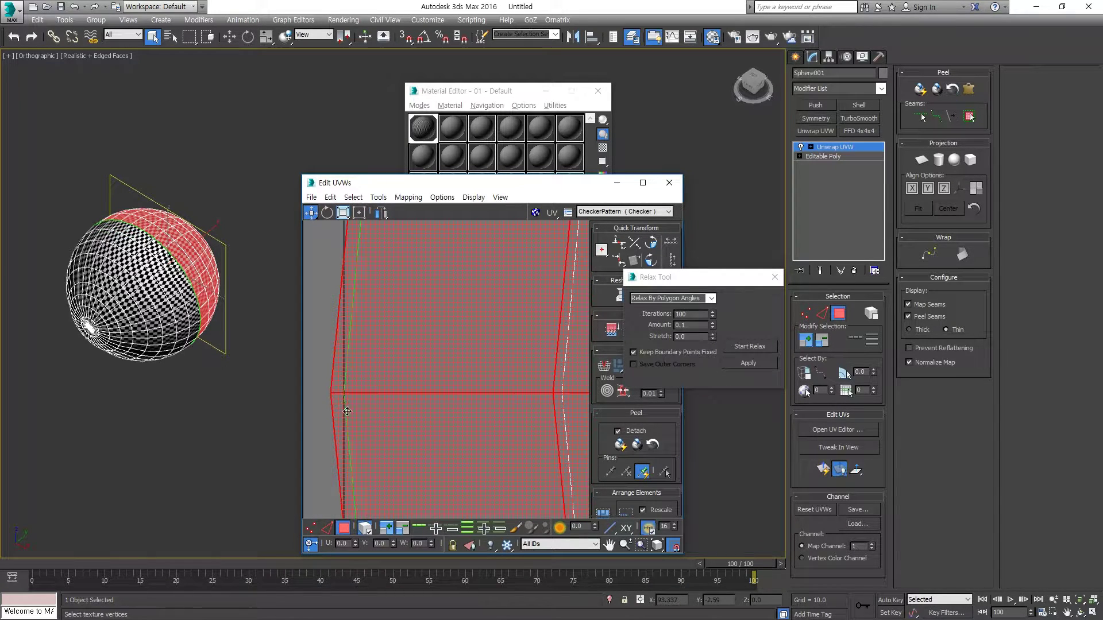
pyautogui.press('1')
pyautogui.moveTo(323, 388); pyautogui.dragTo(336, 402)
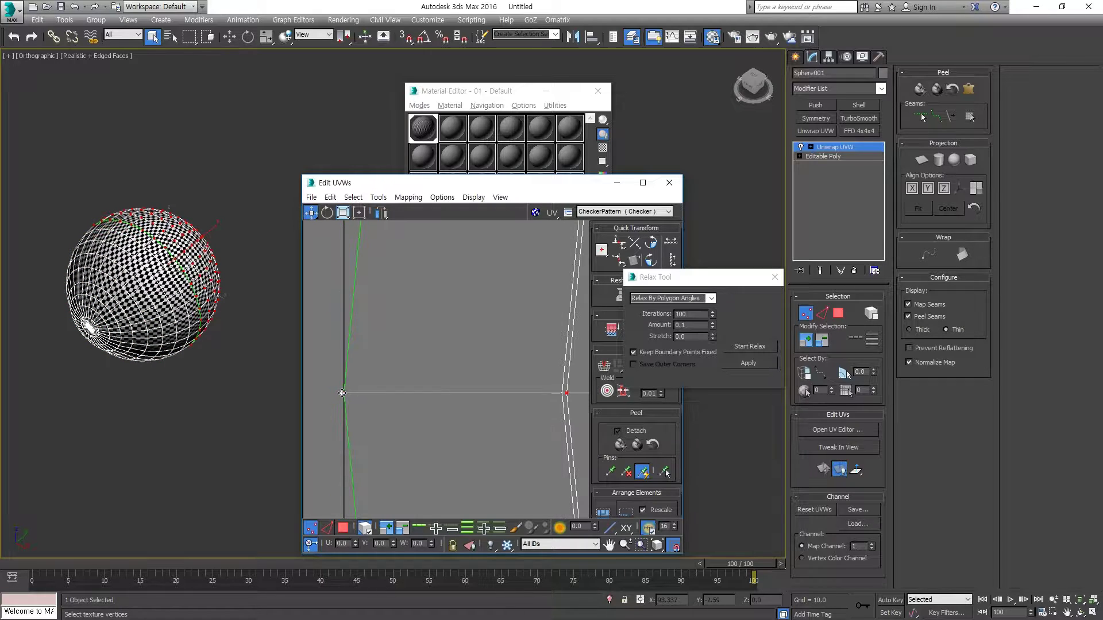
pyautogui.scroll(-2, 344, 396)
pyautogui.scroll(-3, 394, 414)
pyautogui.scroll(-3, 423, 430)
pyautogui.scroll(2, 470, 416)
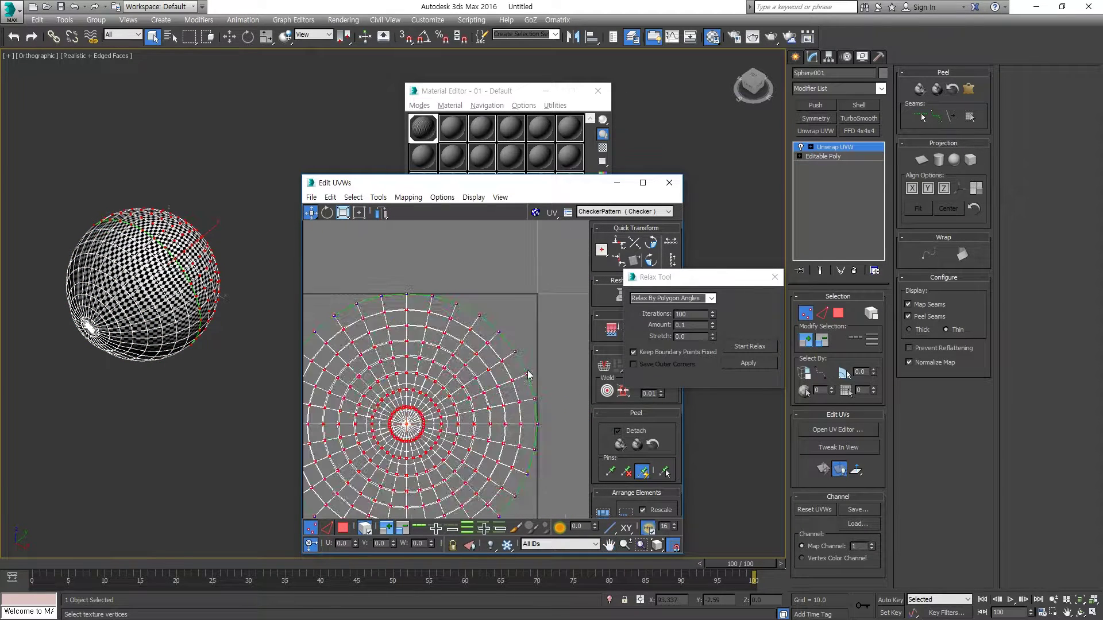
pyautogui.scroll(4, 521, 404)
pyautogui.moveTo(452, 394); pyautogui.dragTo(601, 503, button='middle')
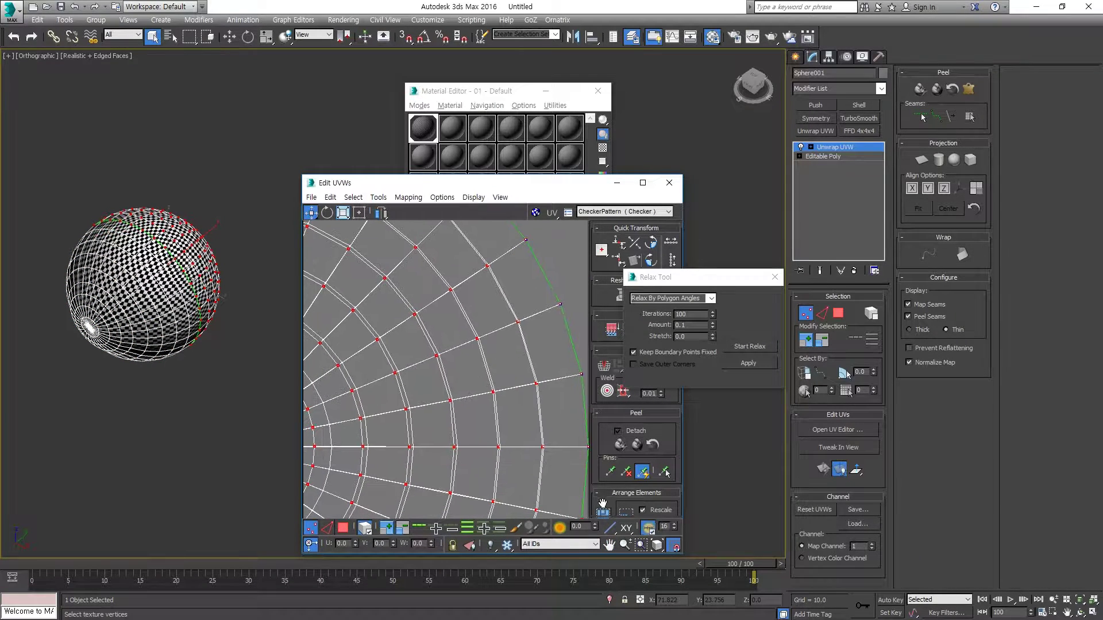
pyautogui.click(346, 544)
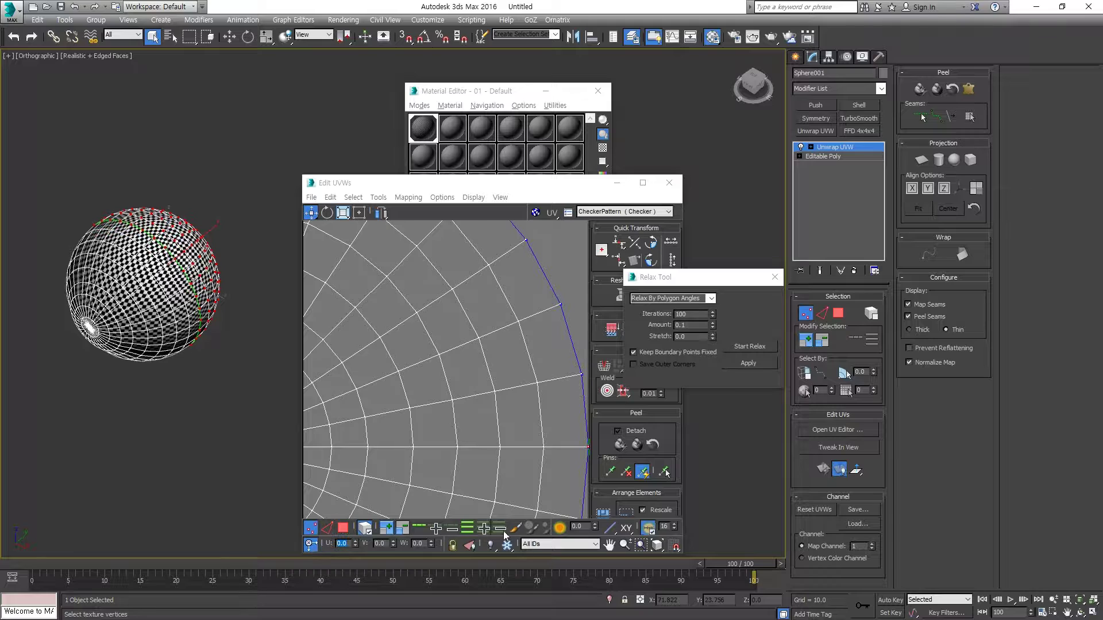
pyautogui.scroll(-3, 529, 479)
pyautogui.moveTo(529, 479); pyautogui.dragTo(437, 425, button='middle')
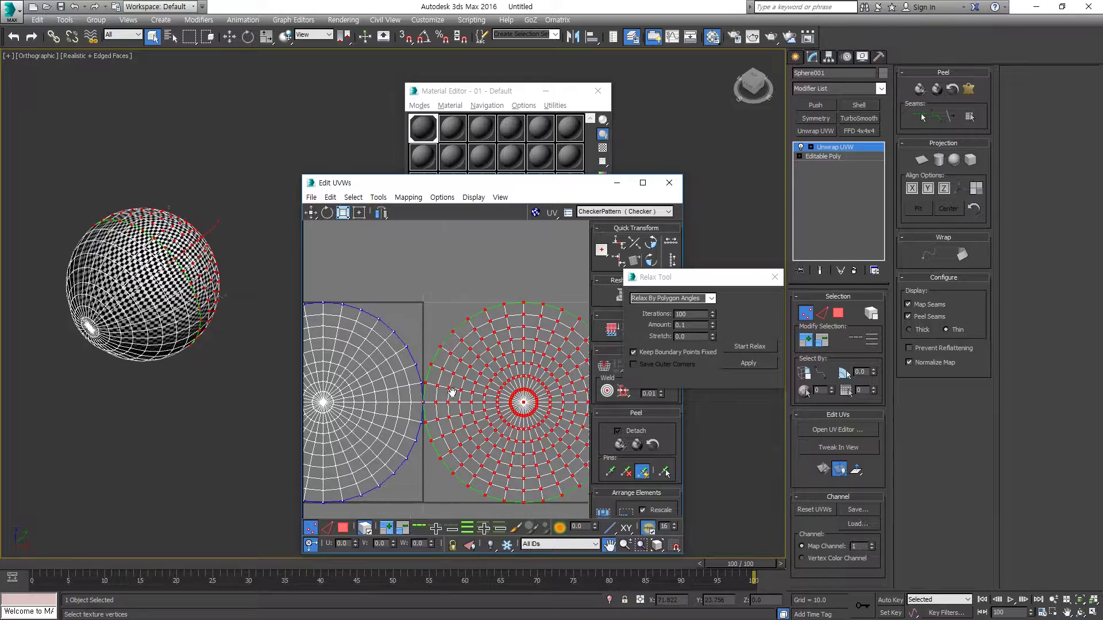
pyautogui.scroll(5, 393, 399)
pyautogui.scroll(3, 405, 432)
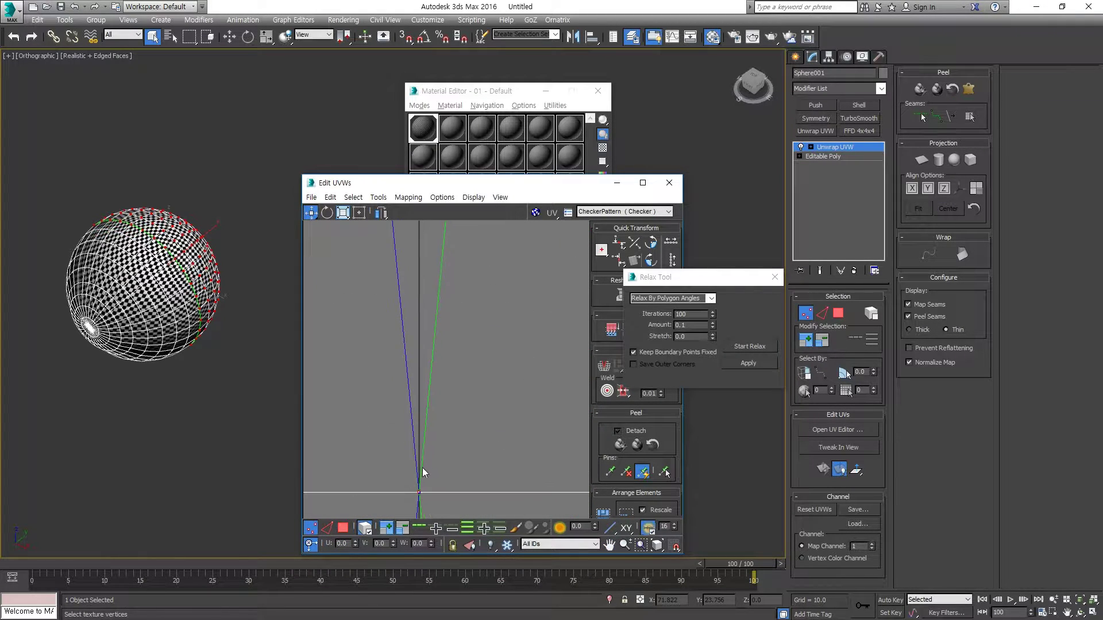
pyautogui.scroll(2, 418, 485)
pyautogui.scroll(-5, 412, 484)
pyautogui.scroll(-5, 412, 484)
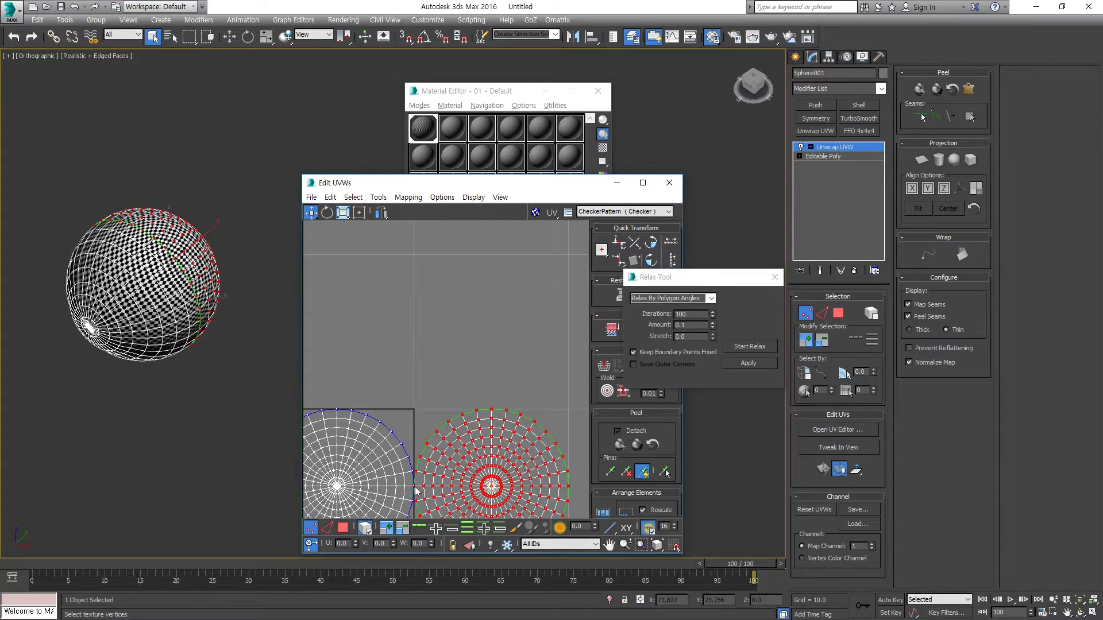
pyautogui.moveTo(417, 409); pyautogui.dragTo(454, 318, button='middle')
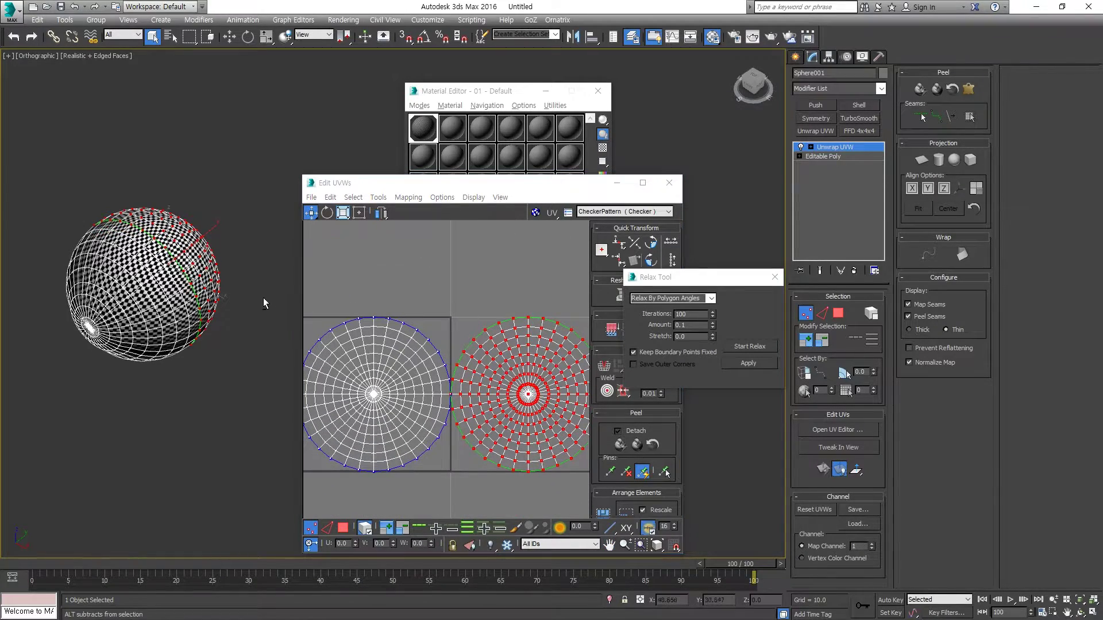
pyautogui.moveTo(263, 298)
pyautogui.keyDown('alt'); pyautogui.mouseDown(button='middle')
pyautogui.moveTo(246, 240)
pyautogui.moveTo(312, 288)
pyautogui.mouseUp(button='middle'); pyautogui.keyUp('alt')
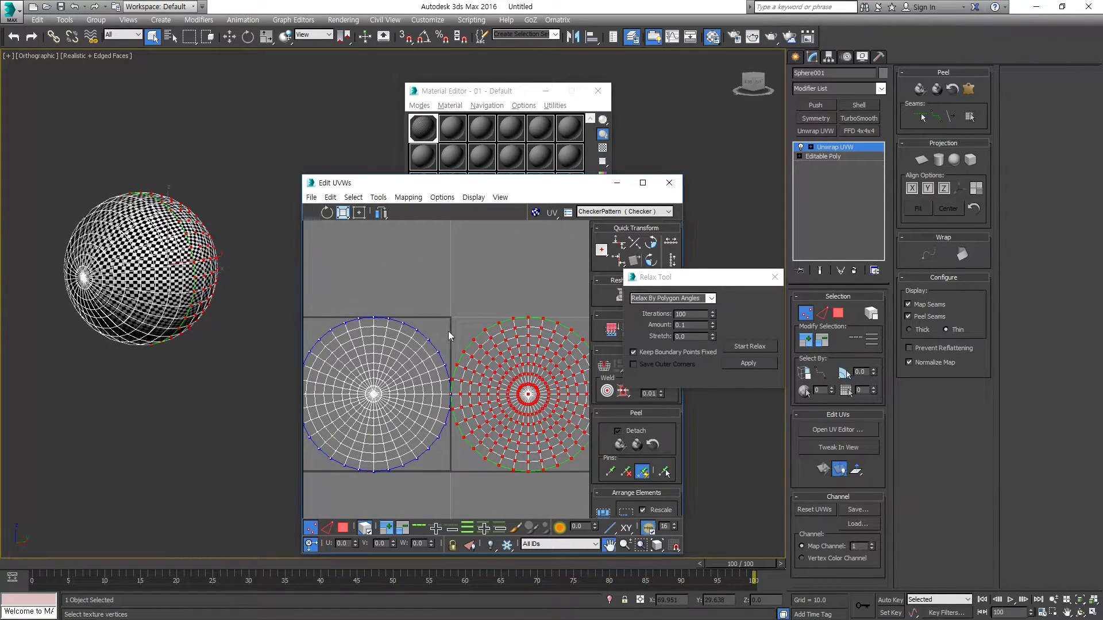
pyautogui.scroll(3, 454, 292)
pyautogui.scroll(2, 459, 375)
pyautogui.scroll(-2, 460, 398)
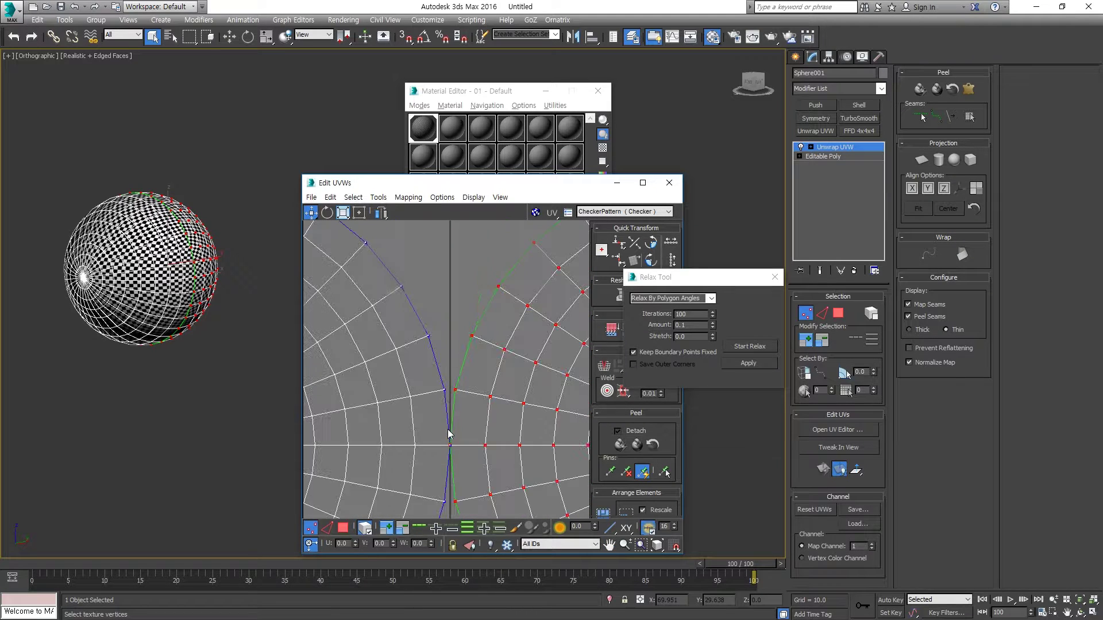
pyautogui.scroll(-2, 453, 414)
pyautogui.moveTo(516, 345); pyautogui.dragTo(454, 315, button='middle')
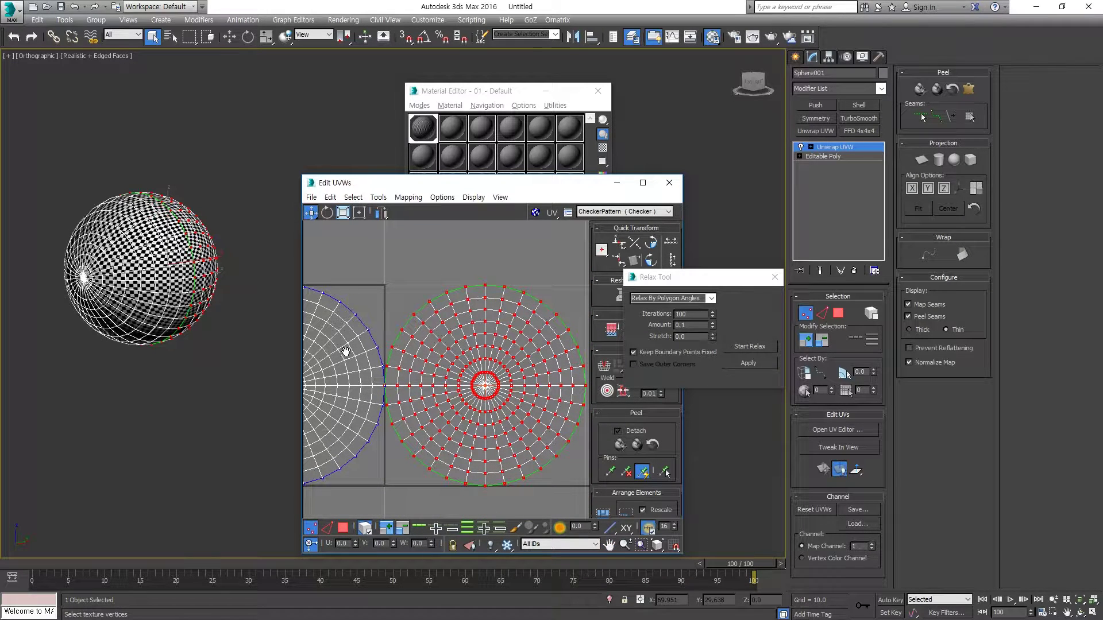
pyautogui.moveTo(346, 352); pyautogui.dragTo(437, 418, button='middle')
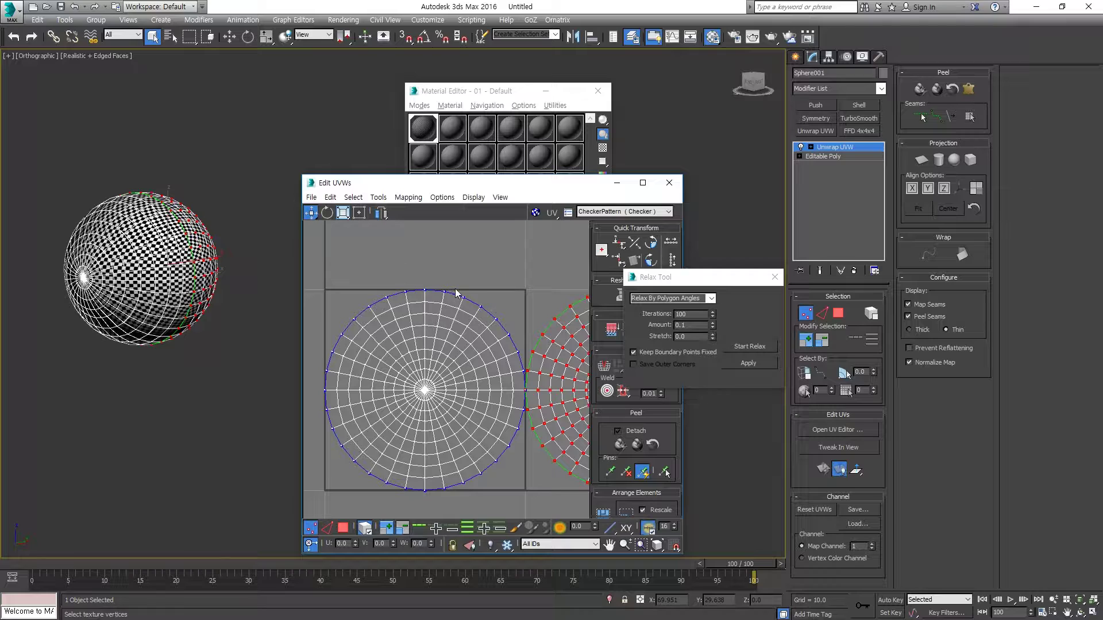
pyautogui.scroll(3, 524, 379)
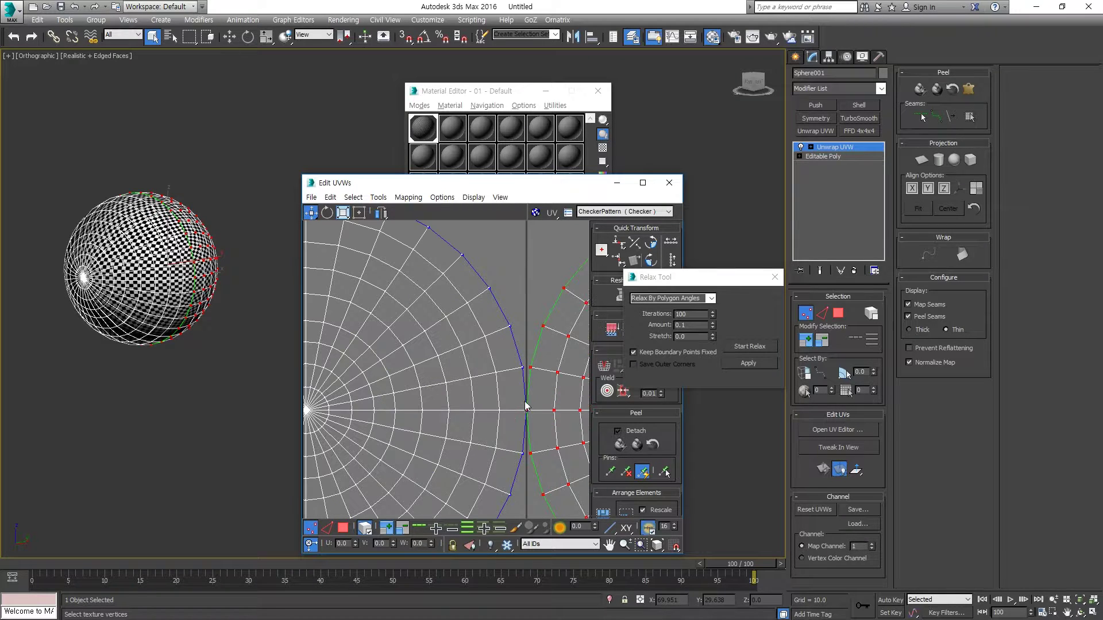
pyautogui.scroll(3, 528, 405)
pyautogui.scroll(3, 531, 411)
pyautogui.scroll(3, 516, 414)
pyautogui.moveTo(490, 387)
pyautogui.mouseDown(button='middle')
pyautogui.moveTo(505, 401)
pyautogui.moveTo(495, 249)
pyautogui.moveTo(485, 245)
pyautogui.moveTo(467, 315)
pyautogui.mouseUp(button='middle')
pyautogui.scroll(2, 469, 317)
pyautogui.scroll(3, 466, 362)
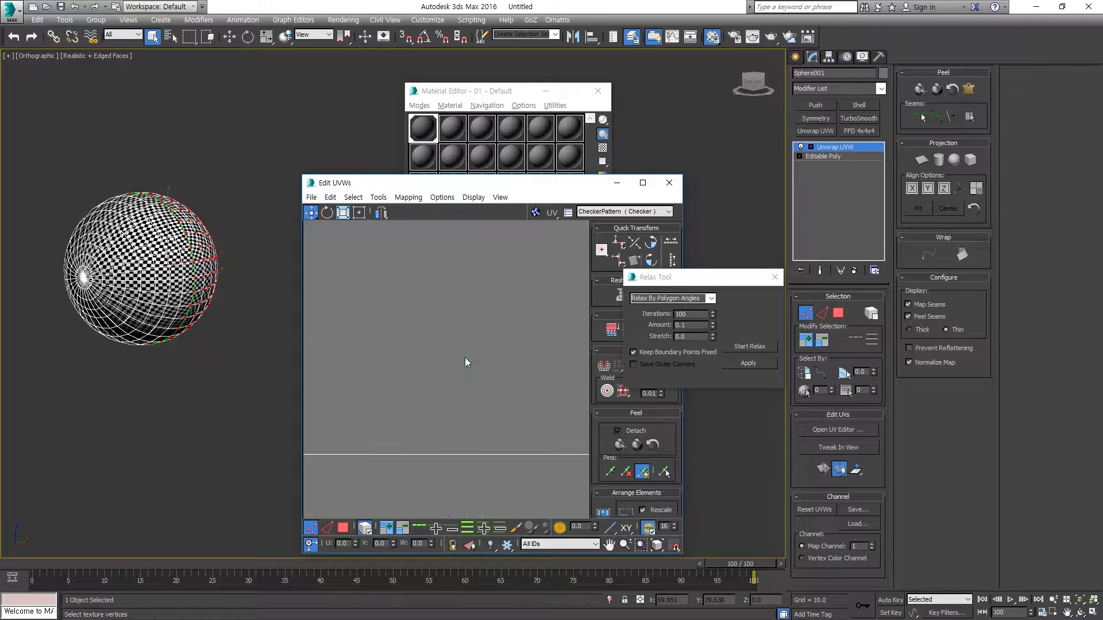
pyautogui.scroll(-2, 464, 379)
pyautogui.moveTo(467, 402)
pyautogui.mouseDown(button='middle')
pyautogui.moveTo(480, 416)
pyautogui.moveTo(475, 400)
pyautogui.mouseUp(button='middle')
pyautogui.scroll(-3, 482, 418)
pyautogui.scroll(-4, 486, 422)
pyautogui.scroll(-3, 487, 423)
pyautogui.scroll(4, 422, 396)
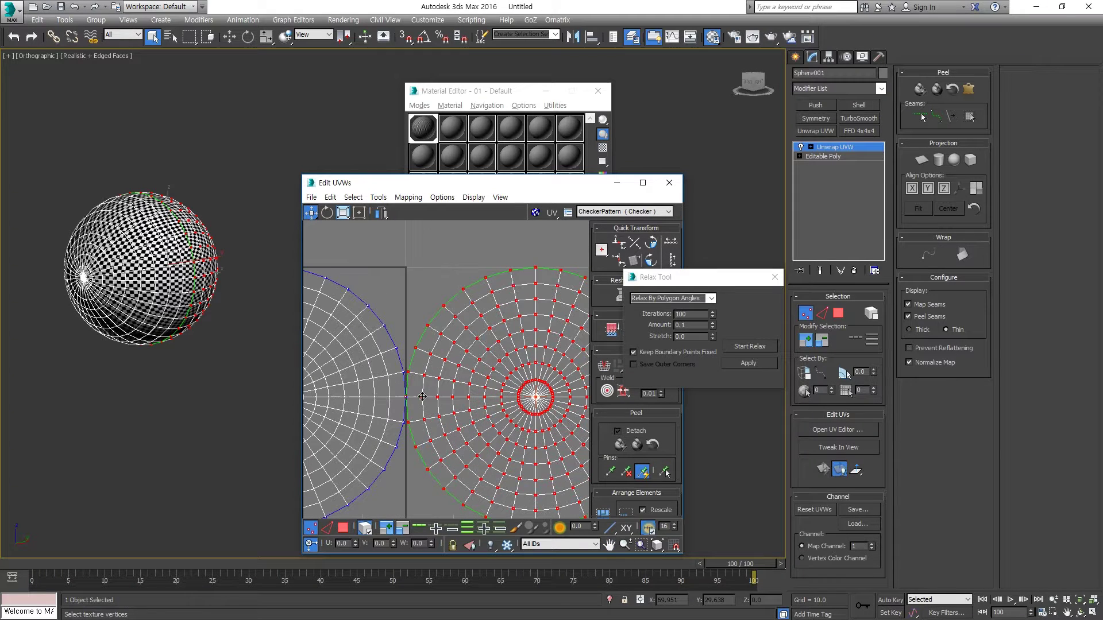
pyautogui.scroll(3, 391, 405)
pyautogui.scroll(3, 394, 391)
pyautogui.scroll(3, 405, 376)
pyautogui.scroll(-2, 418, 361)
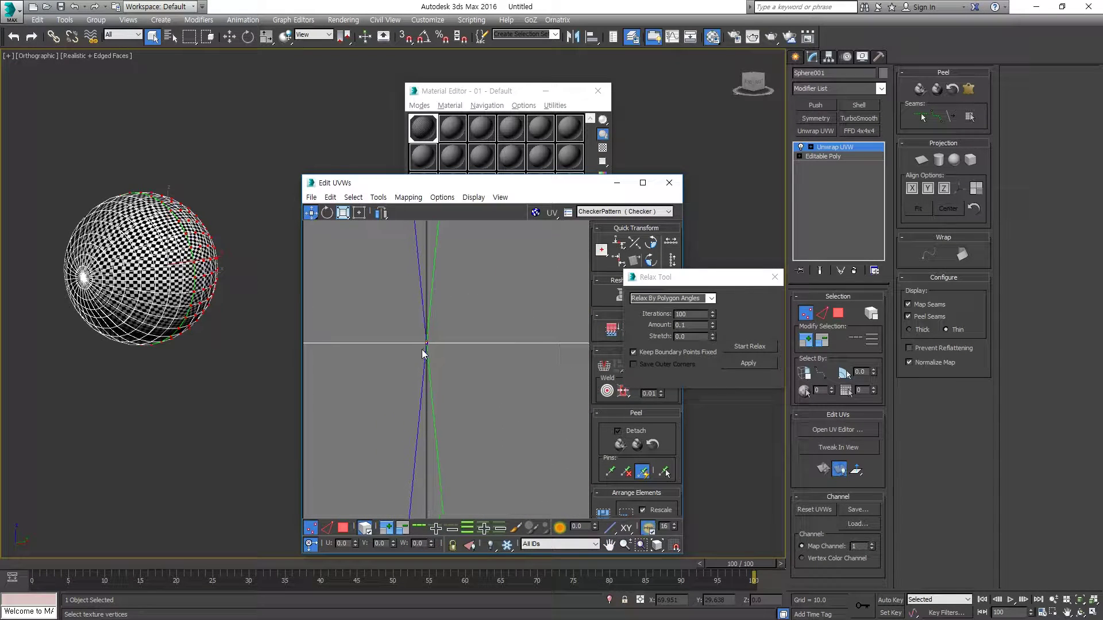
pyautogui.scroll(-2, 425, 355)
pyautogui.scroll(-2, 432, 359)
pyautogui.scroll(-3, 448, 375)
pyautogui.scroll(-3, 459, 380)
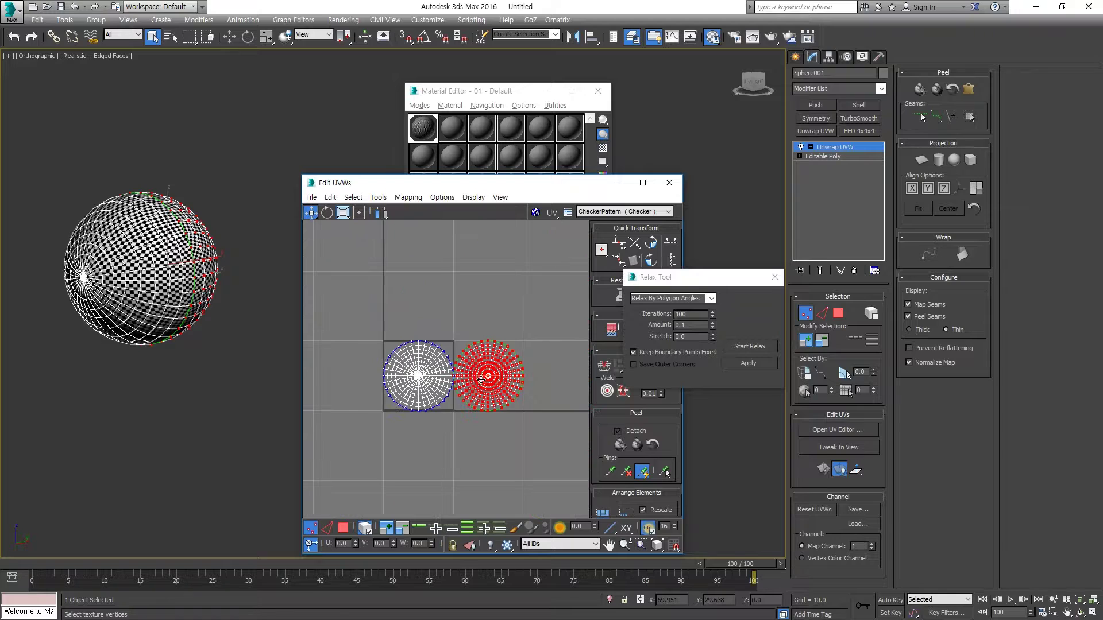
pyautogui.scroll(1, 485, 373)
# Scale the right UV circle down slightly around its centre.
pyautogui.rightClick(493, 369)
pyautogui.click(509, 405)
pyautogui.scroll(2, 523, 368)
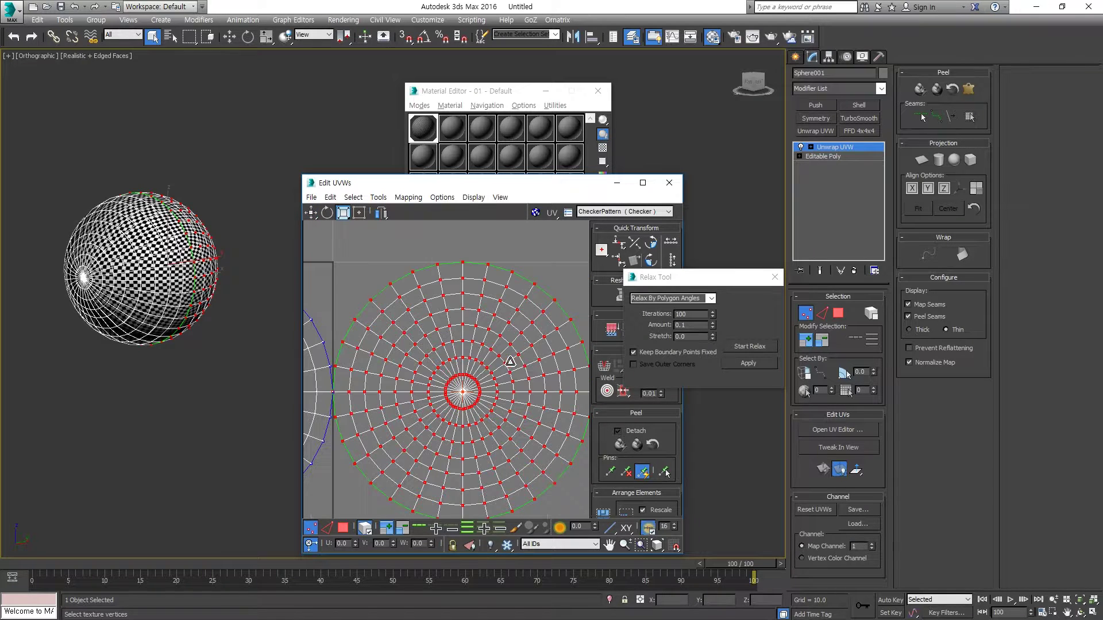
pyautogui.moveTo(462, 395); pyautogui.dragTo(465, 393)
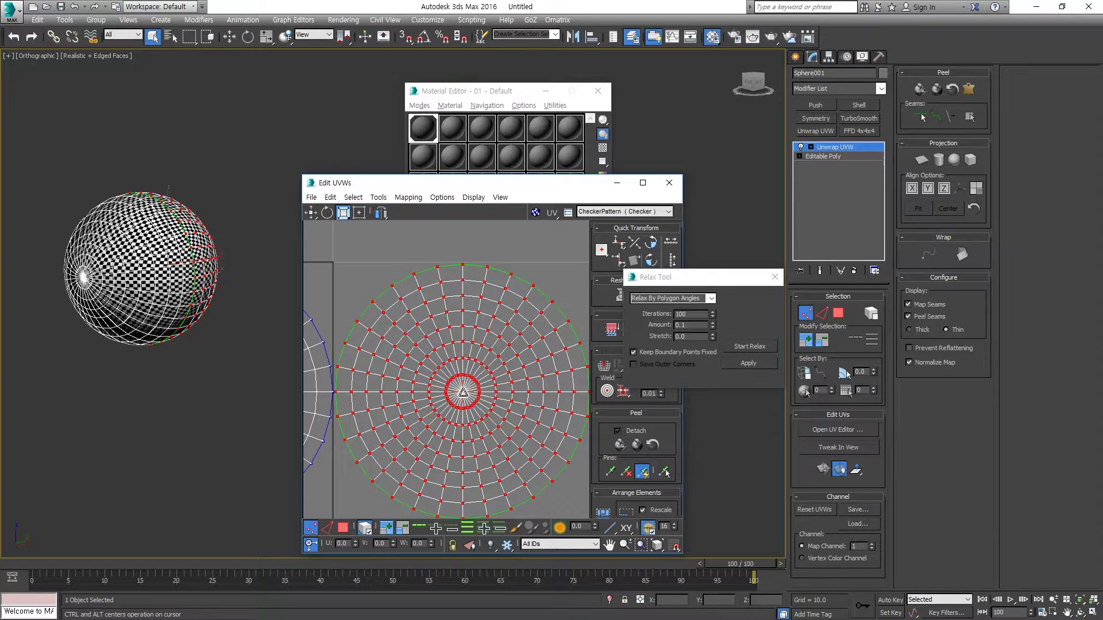
pyautogui.moveTo(464, 393); pyautogui.dragTo(563, 388, button='middle')
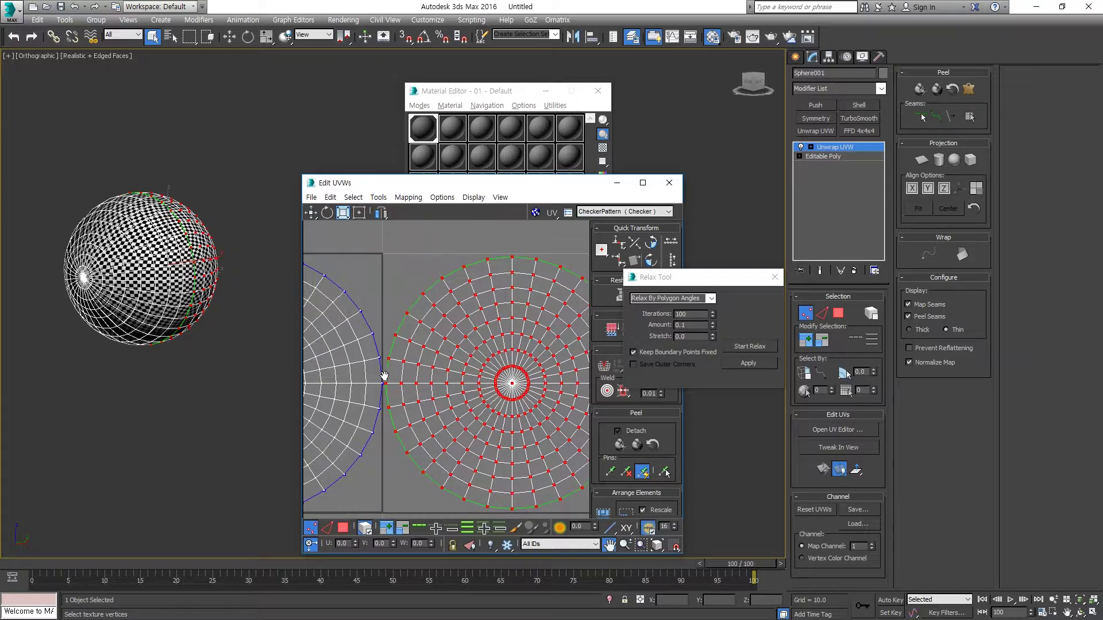
pyautogui.moveTo(322, 386); pyautogui.dragTo(409, 382, button='middle')
# Select the left UV circle's vertices and scale it down slightly.
pyautogui.click(390, 389)
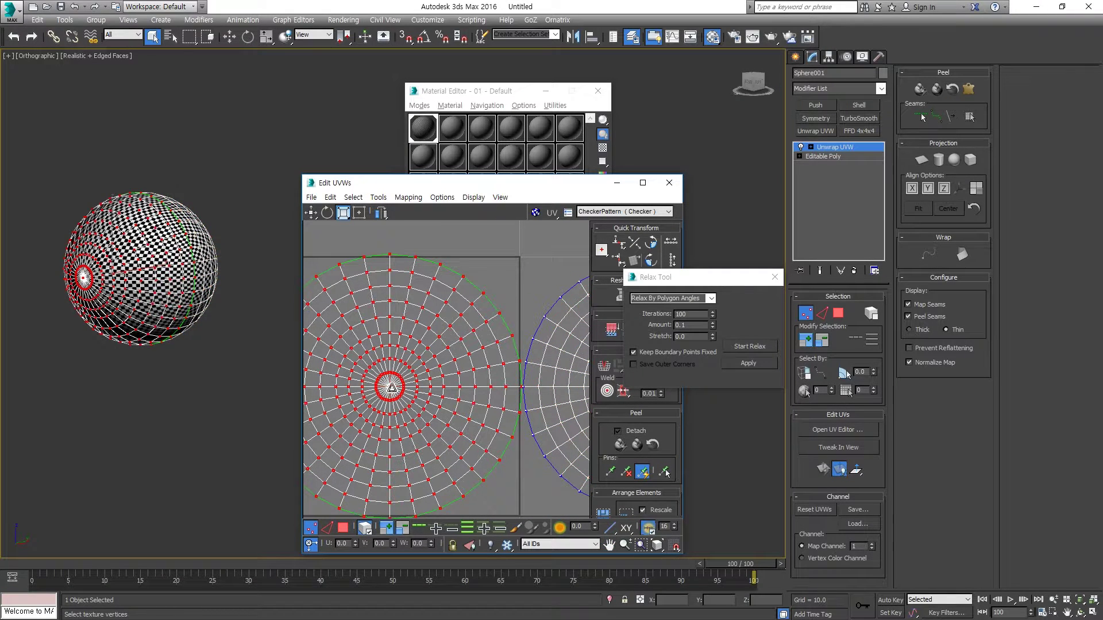
pyautogui.scroll(3, 390, 252)
pyautogui.scroll(2, 384, 242)
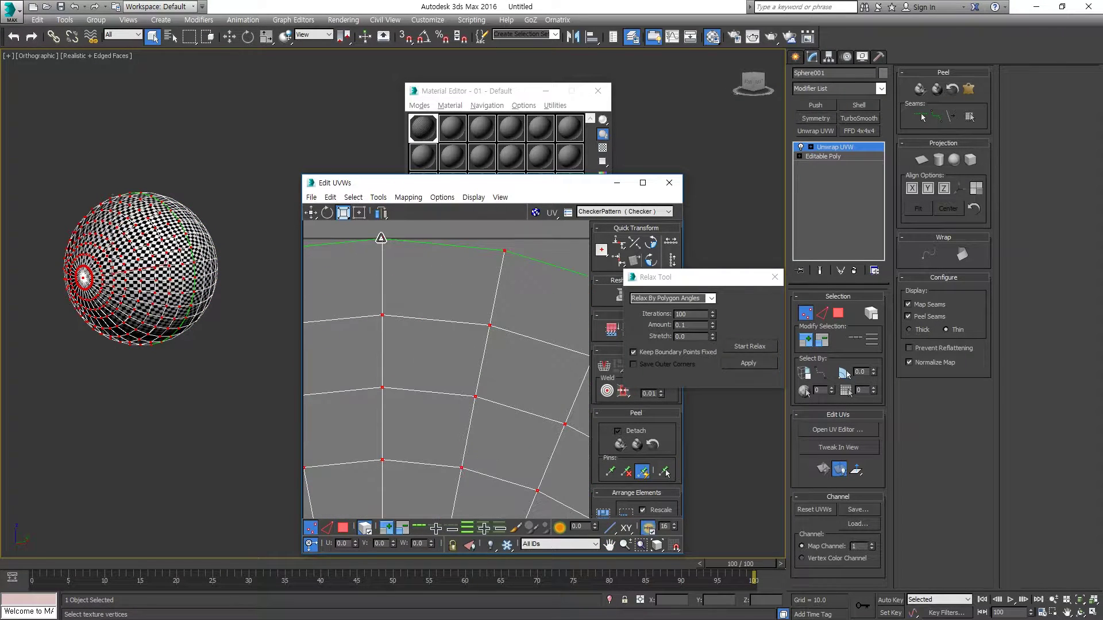
pyautogui.scroll(2, 384, 241)
pyautogui.scroll(-3, 385, 244)
pyautogui.scroll(-5, 388, 258)
pyautogui.scroll(2, 423, 276)
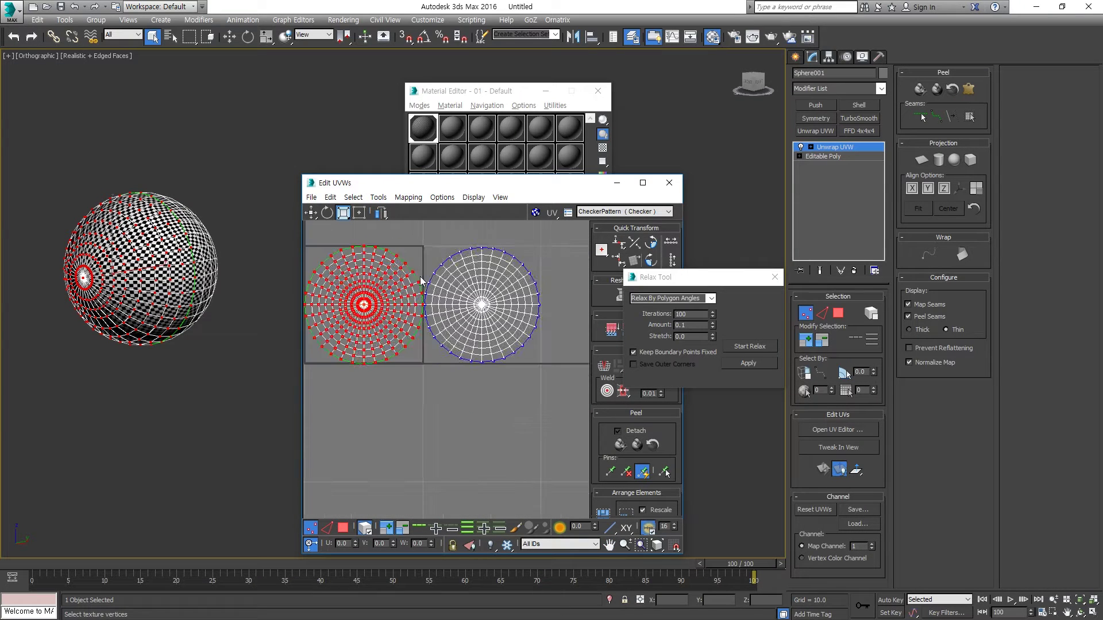
pyautogui.scroll(2, 394, 295)
pyautogui.scroll(2, 456, 290)
pyautogui.scroll(2, 458, 319)
pyautogui.scroll(2, 468, 356)
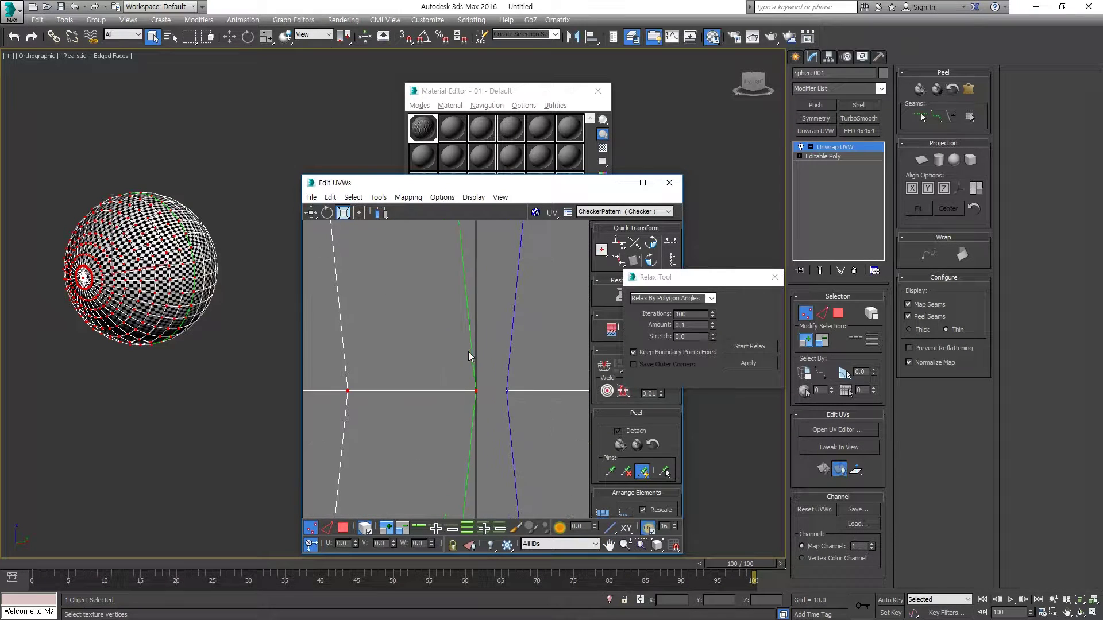
pyautogui.scroll(-1, 472, 394)
pyautogui.scroll(-3, 454, 397)
pyautogui.scroll(-3, 402, 395)
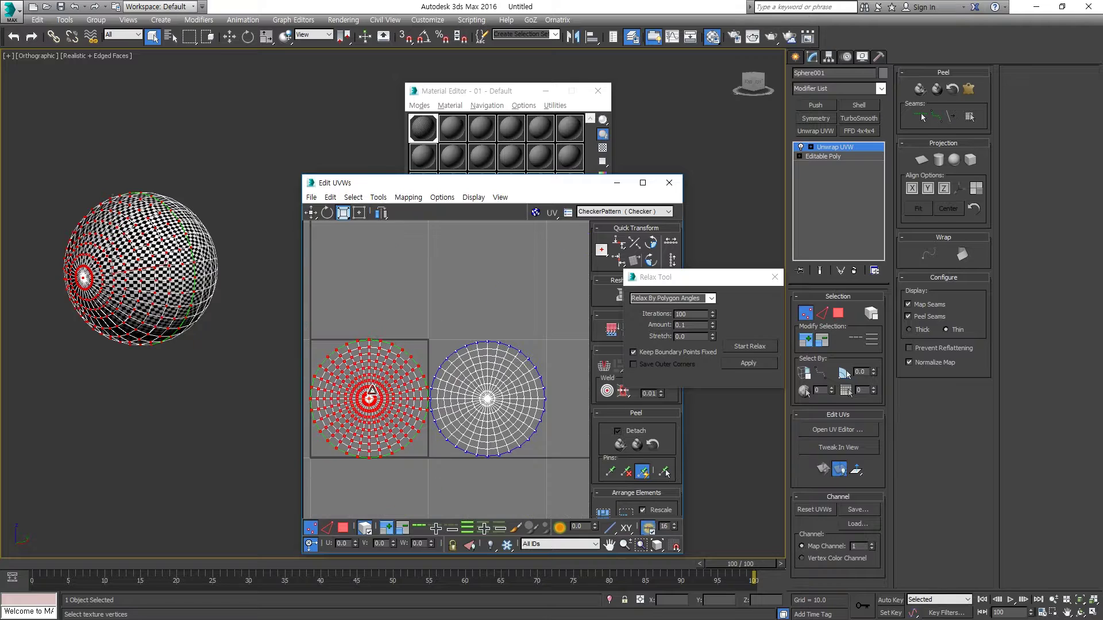
pyautogui.moveTo(369, 388); pyautogui.dragTo(412, 366, button='middle')
pyautogui.scroll(3, 413, 366)
pyautogui.scroll(1, 405, 371)
pyautogui.scroll(-1, 402, 374)
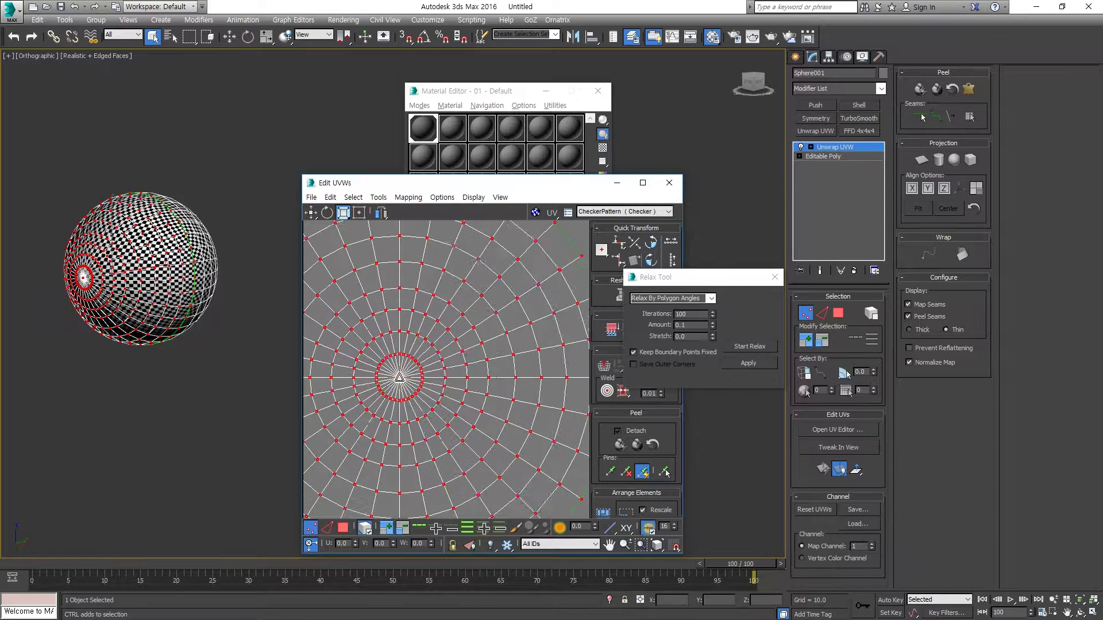
pyautogui.scroll(-1, 400, 377)
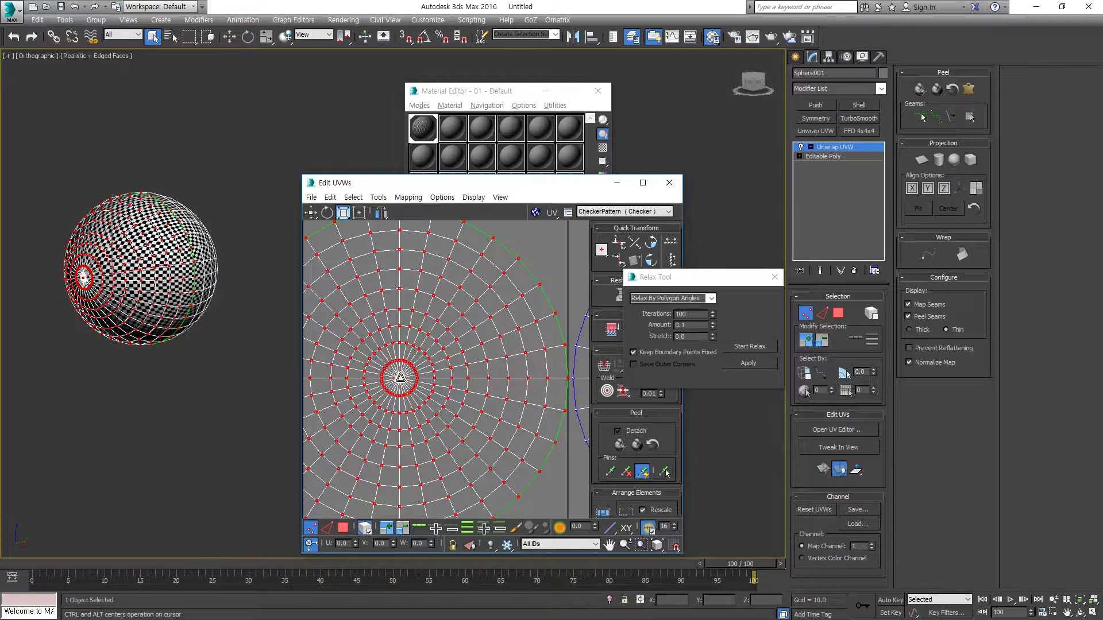
pyautogui.moveTo(401, 377); pyautogui.dragTo(402, 379)
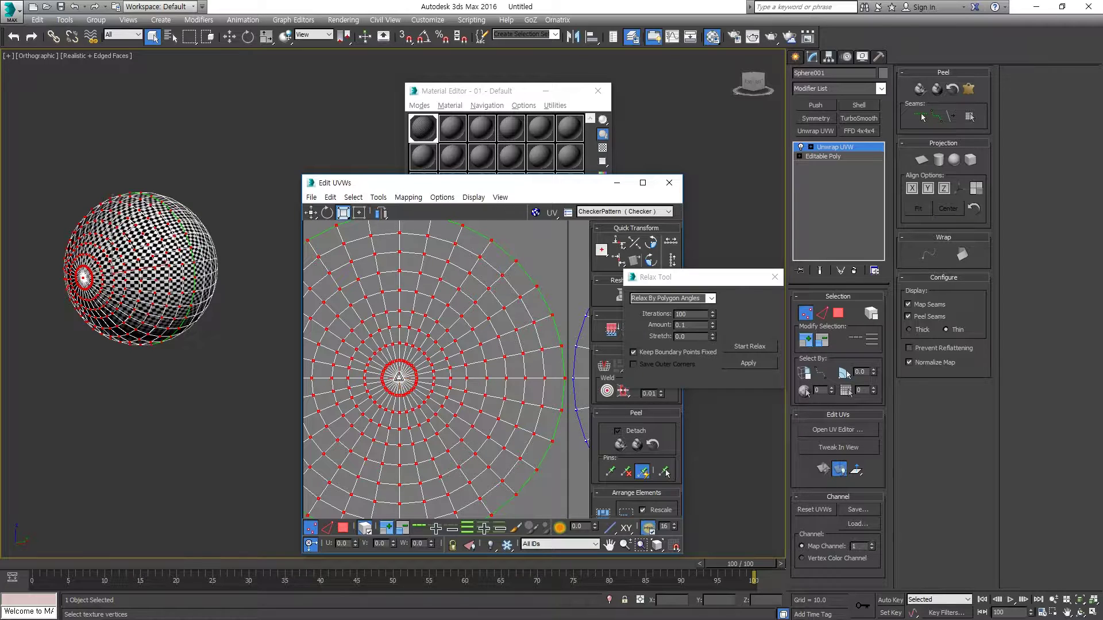
# Inspect the two relaxed circular UV islands in Edit UVWs and clear the vertex selection.
pyautogui.moveTo(398, 377); pyautogui.dragTo(432, 374)
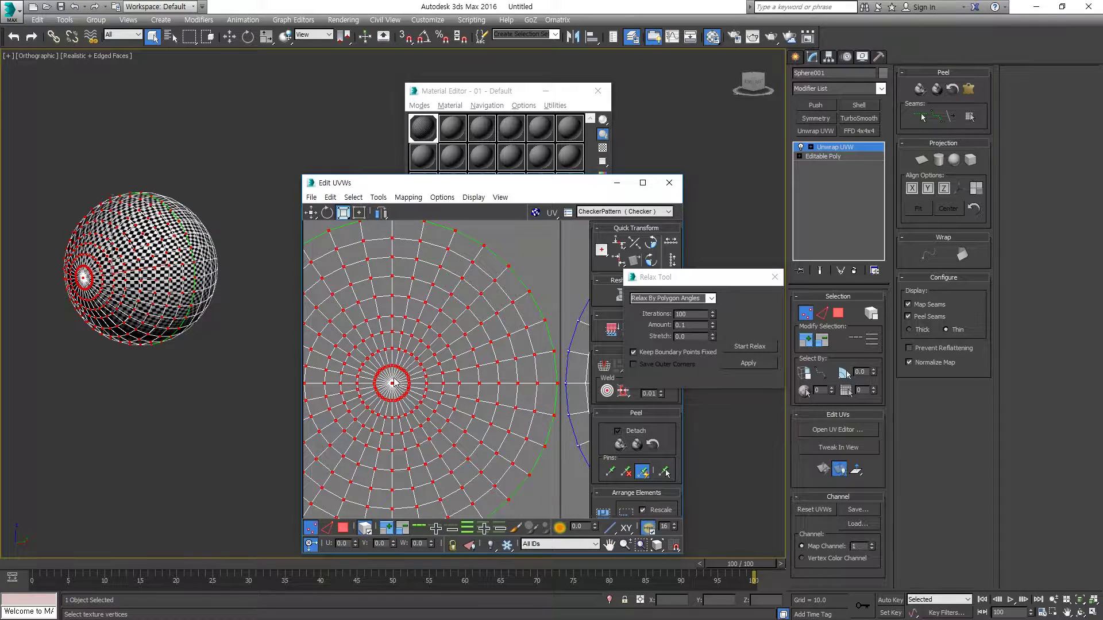
pyautogui.moveTo(396, 384); pyautogui.dragTo(472, 363, button='middle')
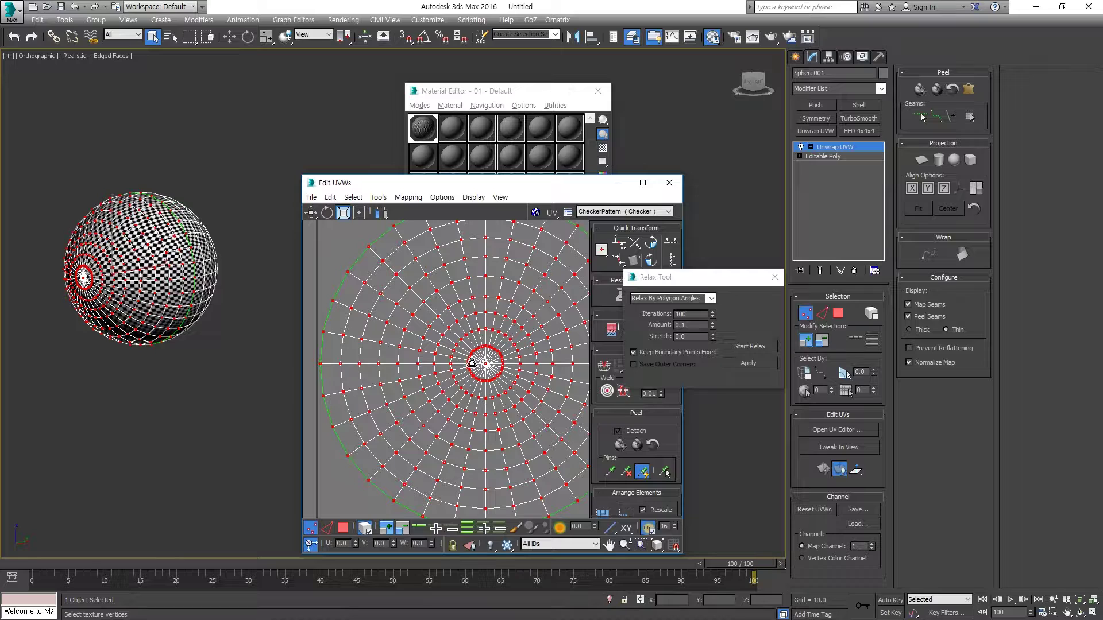
pyautogui.scroll(2, 472, 363)
pyautogui.scroll(3, 485, 352)
pyautogui.scroll(3, 524, 364)
pyautogui.scroll(2, 552, 419)
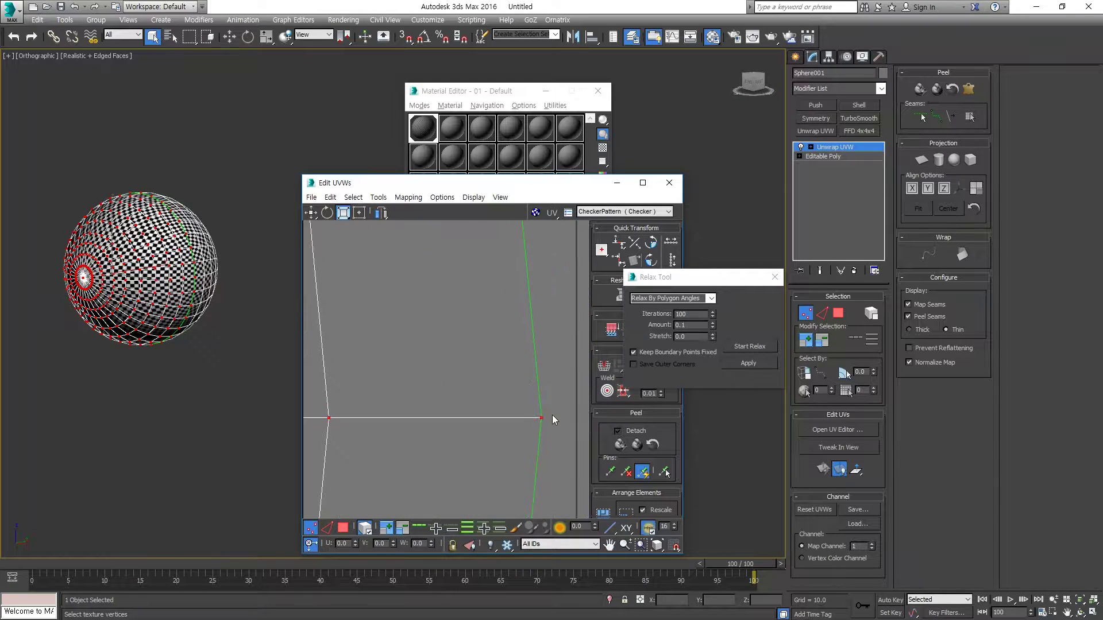
pyautogui.moveTo(552, 415); pyautogui.dragTo(495, 408, button='middle')
pyautogui.scroll(-3, 475, 408)
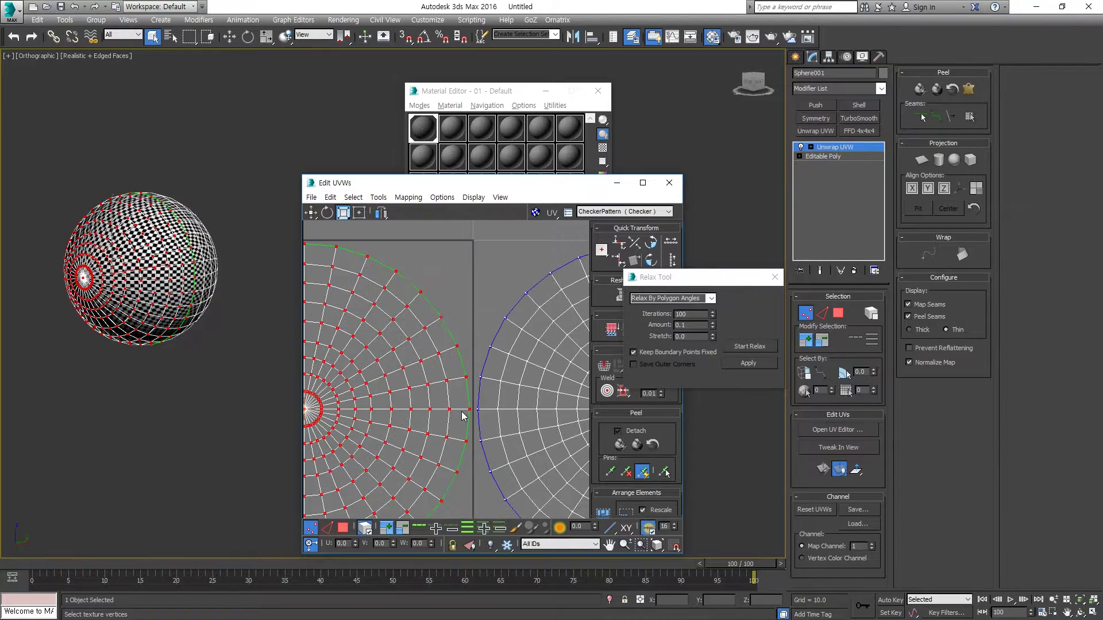
pyautogui.scroll(-3, 475, 408)
pyautogui.scroll(2, 442, 402)
pyautogui.scroll(3, 440, 322)
pyautogui.scroll(3, 431, 281)
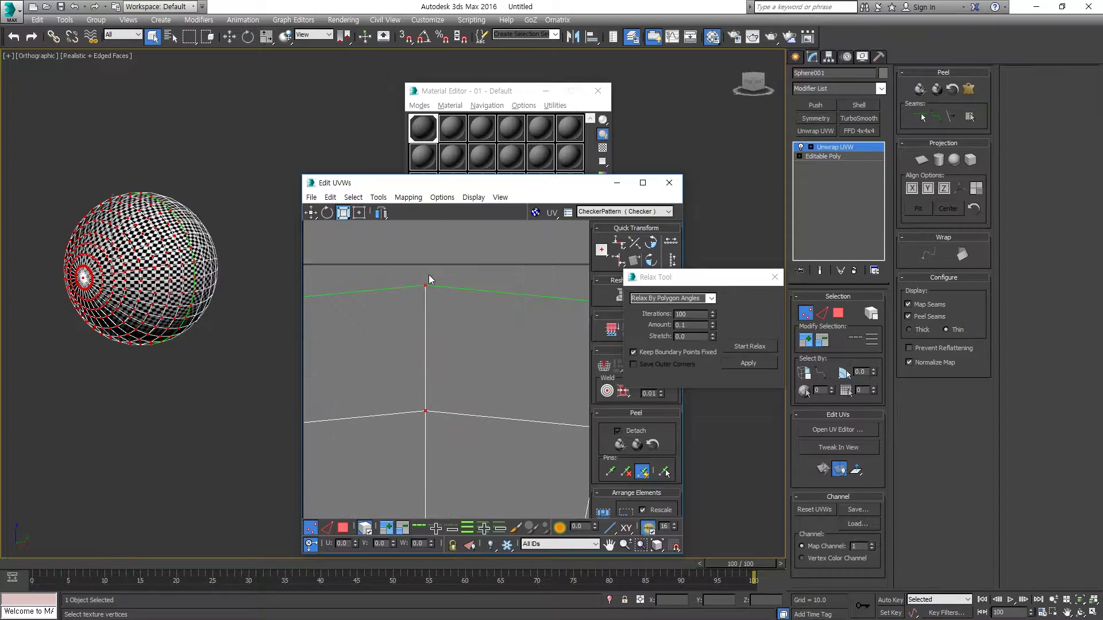
pyautogui.scroll(2, 429, 274)
pyautogui.scroll(-3, 419, 322)
pyautogui.scroll(-3, 428, 364)
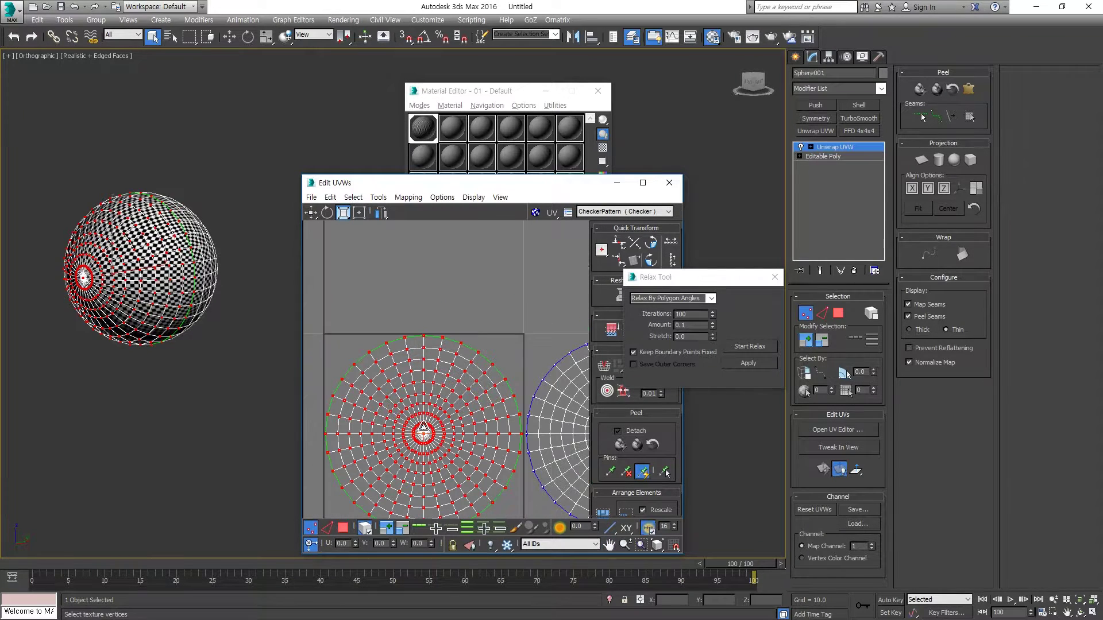
pyautogui.scroll(2, 436, 368)
pyautogui.scroll(2, 463, 382)
pyautogui.scroll(2, 466, 386)
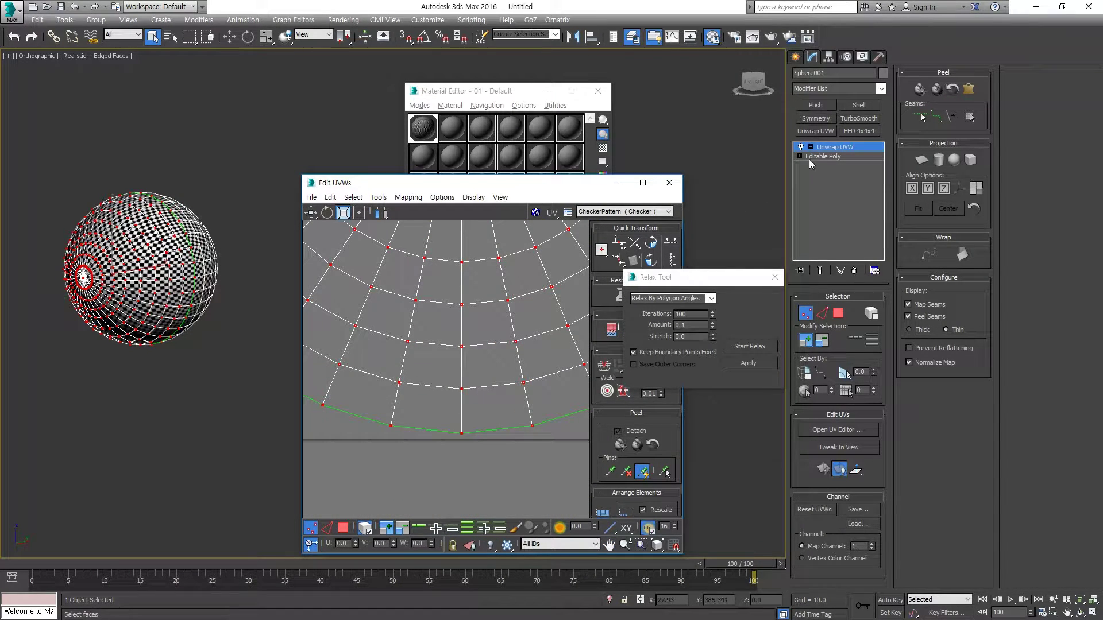
pyautogui.scroll(-3, 454, 296)
pyautogui.scroll(-3, 454, 296)
pyautogui.click(511, 309)
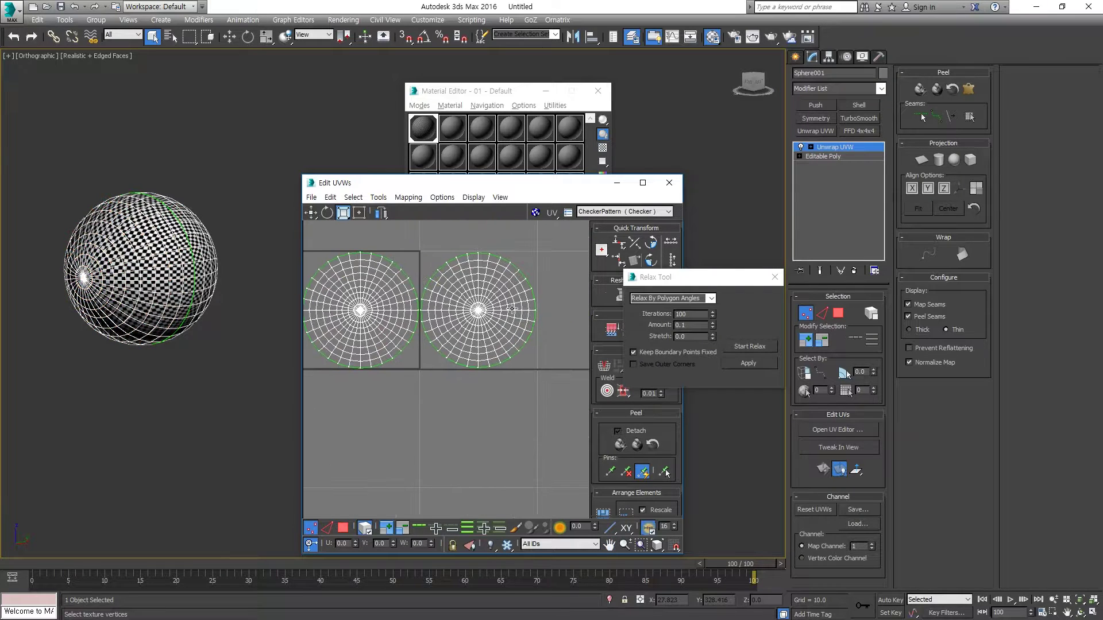
# Collapse the Unwrap UVW modifier into the sphere's Editable Poly.
pyautogui.rightClick(823, 147)
pyautogui.click(867, 249)
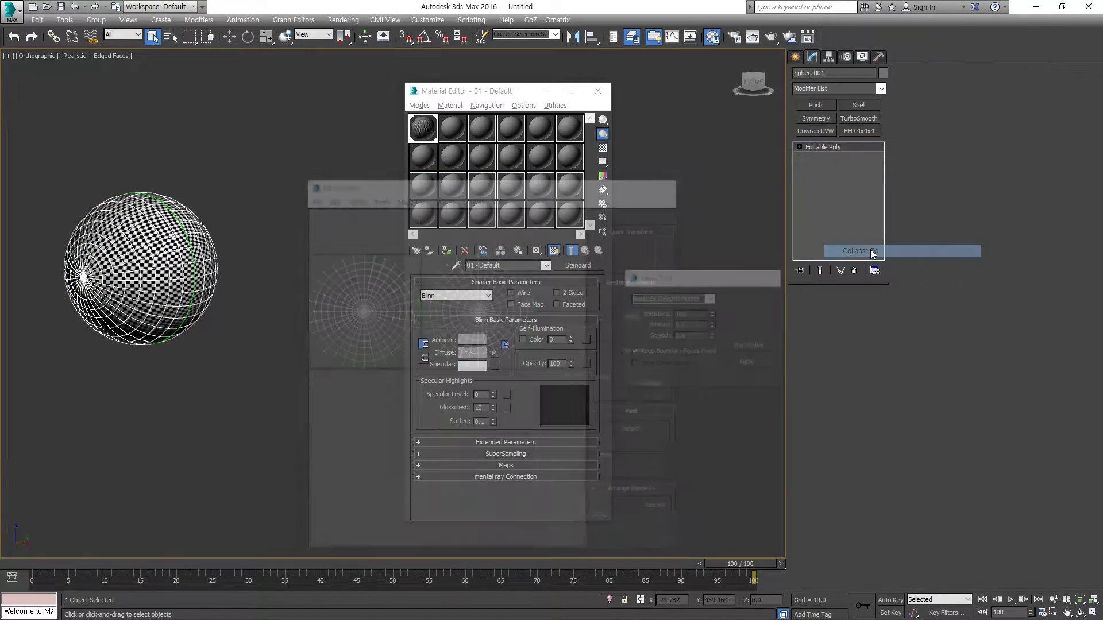
pyautogui.moveTo(297, 249)
pyautogui.keyDown('alt'); pyautogui.mouseDown(button='middle')
pyautogui.moveTo(190, 253)
pyautogui.moveTo(248, 241)
pyautogui.moveTo(198, 242)
pyautogui.mouseUp(button='middle'); pyautogui.keyUp('alt')
pyautogui.scroll(3, 248, 242)
pyautogui.press('F4')
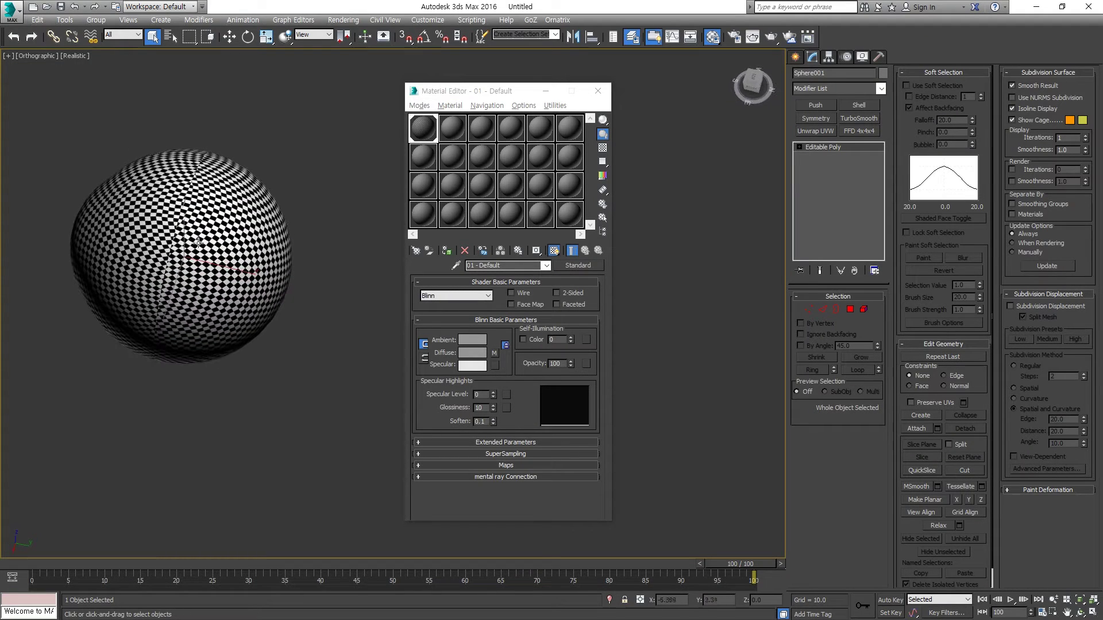
pyautogui.hotkey('ctrl', 'd')
pyautogui.press('F4')
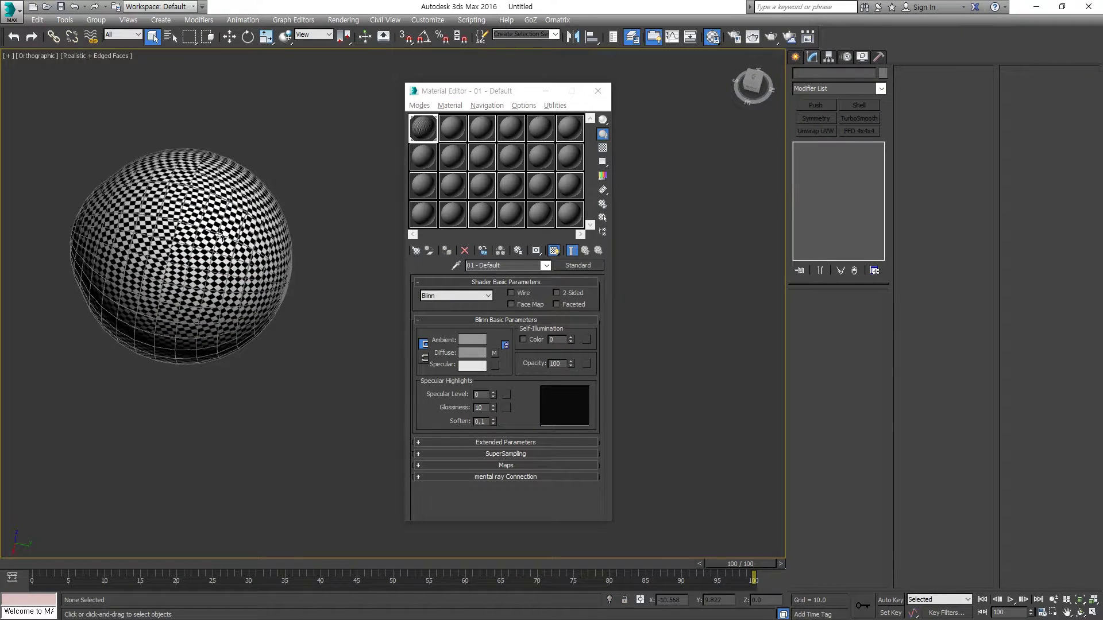
# Inspect the sphere's polygons, then leave Polygon mode and reselect the sphere.
pyautogui.keyDown('alt'); pyautogui.moveTo(262, 270); pyautogui.dragTo(231, 290, button='middle'); pyautogui.keyUp('alt')
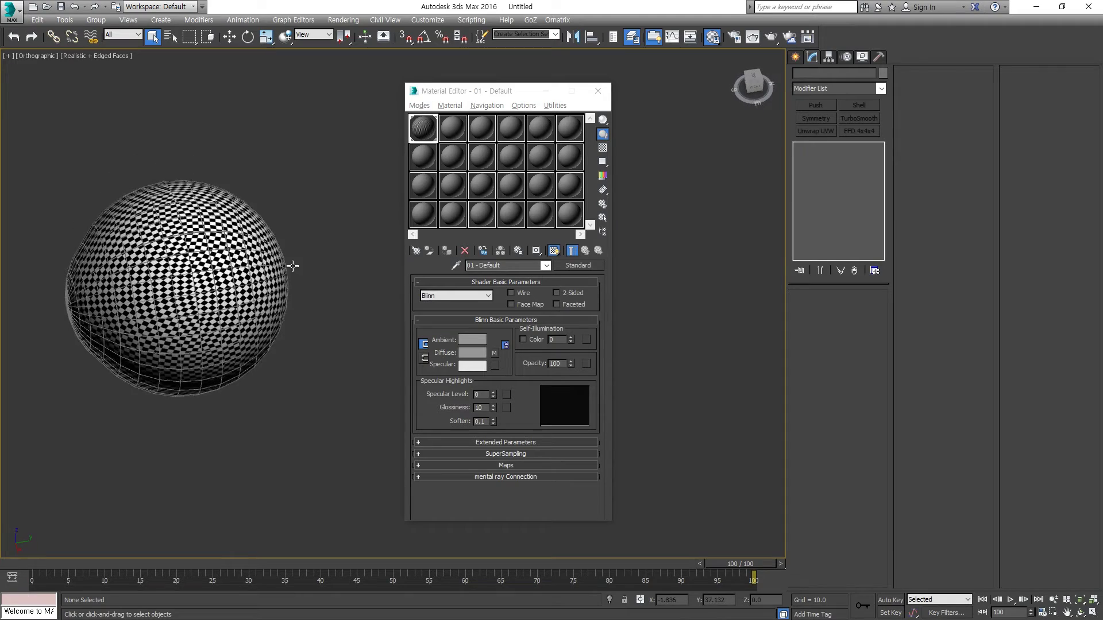
pyautogui.click(231, 291)
pyautogui.press('F4')
pyautogui.press('F4')
pyautogui.press('4')
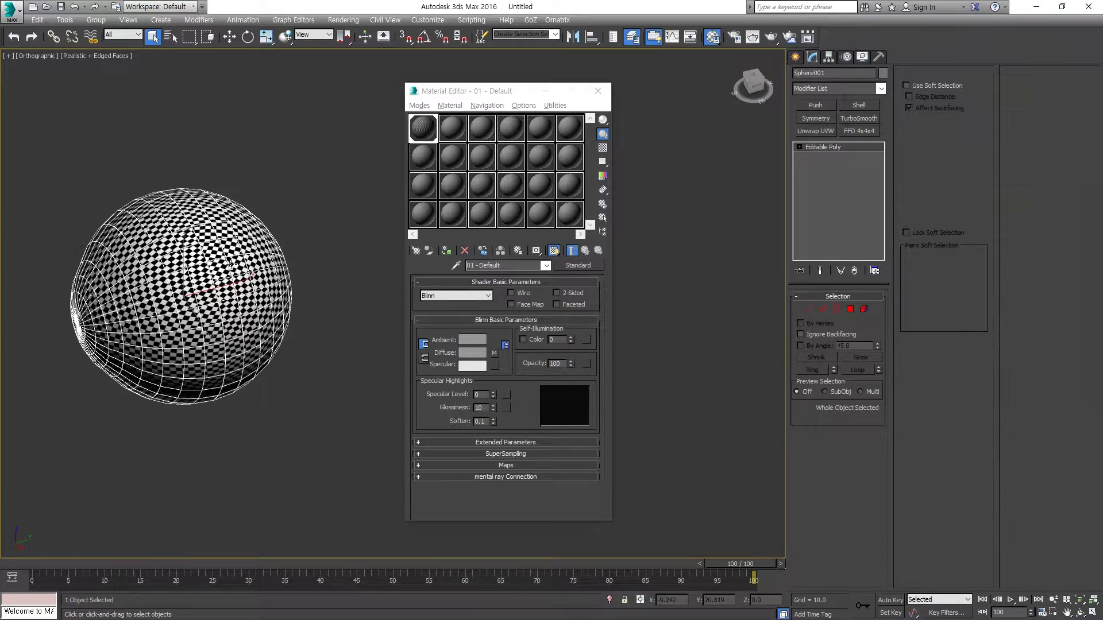
pyautogui.keyDown('alt'); pyautogui.moveTo(232, 282); pyautogui.dragTo(234, 200, button='middle'); pyautogui.keyUp('alt')
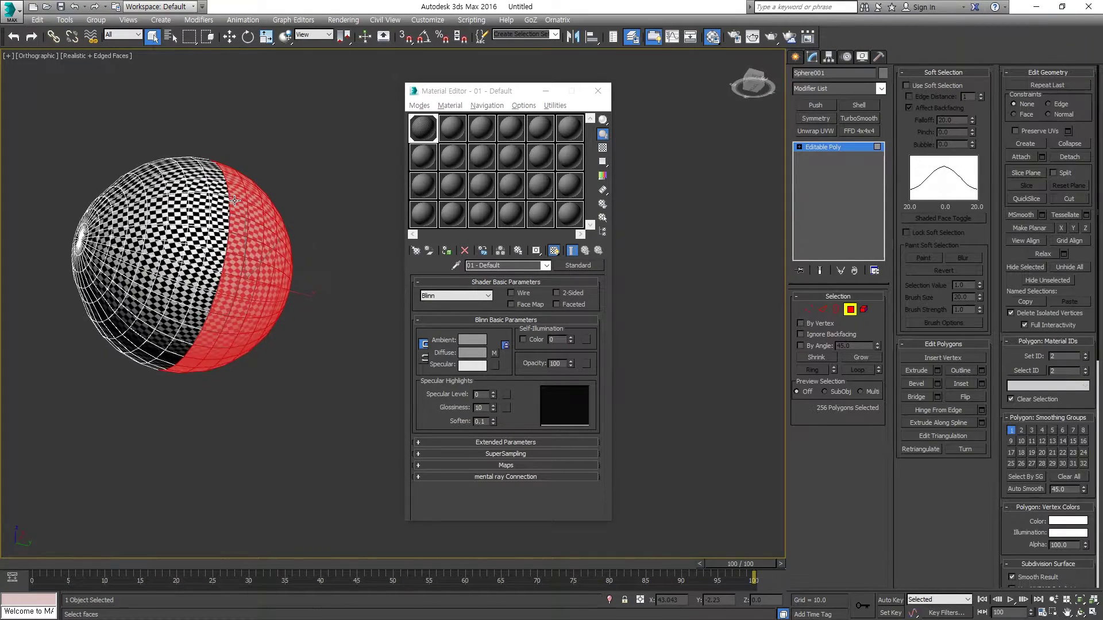
pyautogui.keyDown('alt'); pyautogui.moveTo(243, 244); pyautogui.dragTo(406, 266, button='middle'); pyautogui.keyUp('alt')
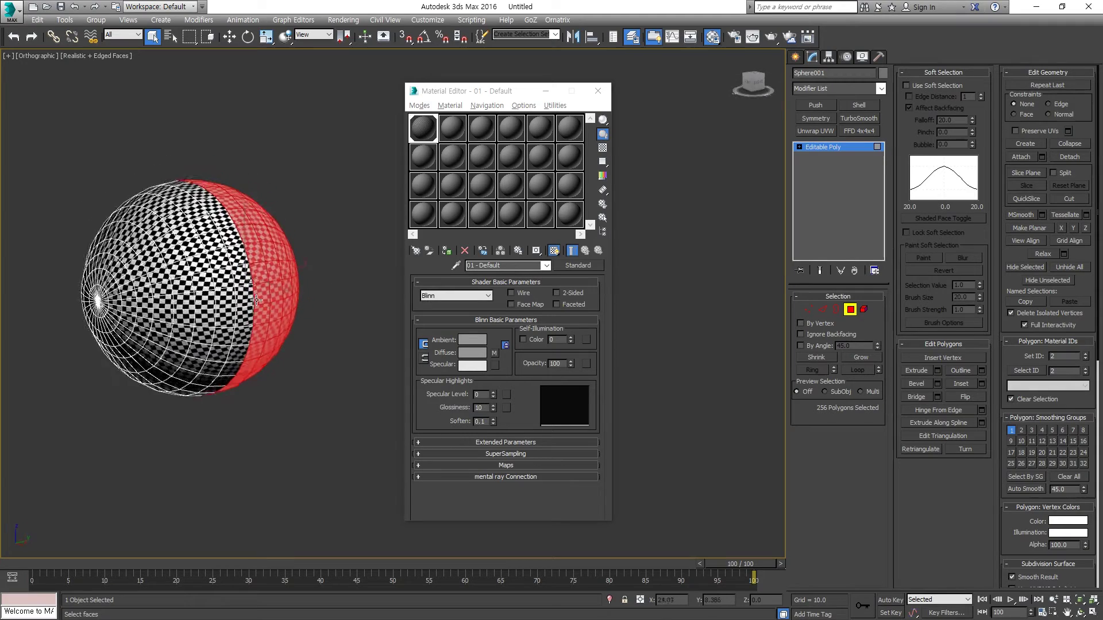
pyautogui.click(319, 248)
pyautogui.click(850, 310)
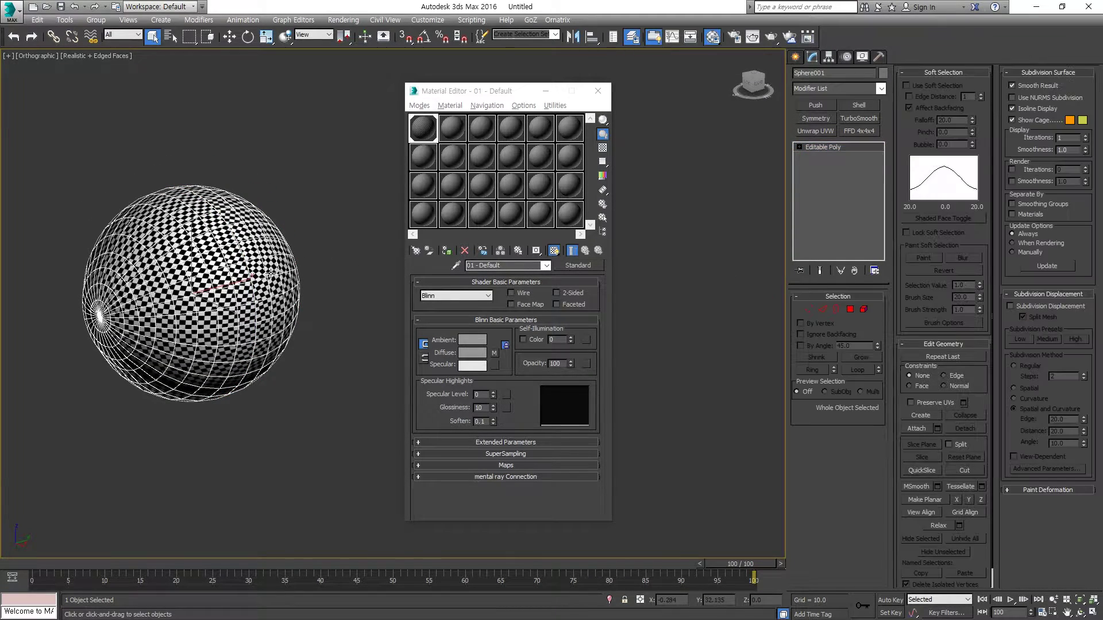
pyautogui.keyDown('alt'); pyautogui.moveTo(204, 320); pyautogui.dragTo(223, 337, button='middle'); pyautogui.keyUp('alt')
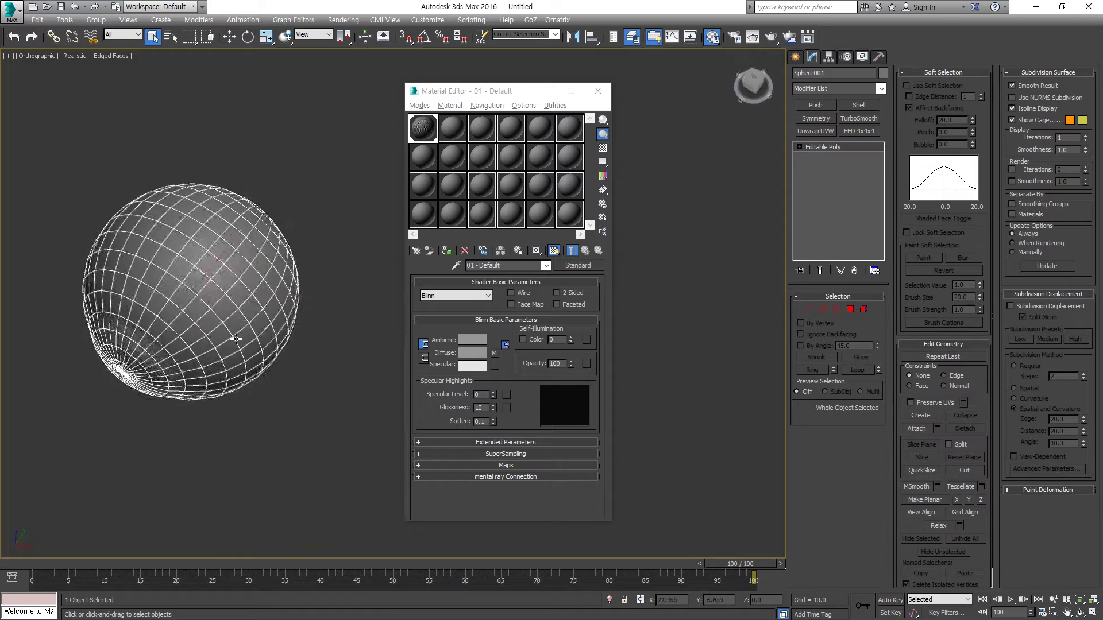
pyautogui.click(299, 365)
pyautogui.click(186, 329)
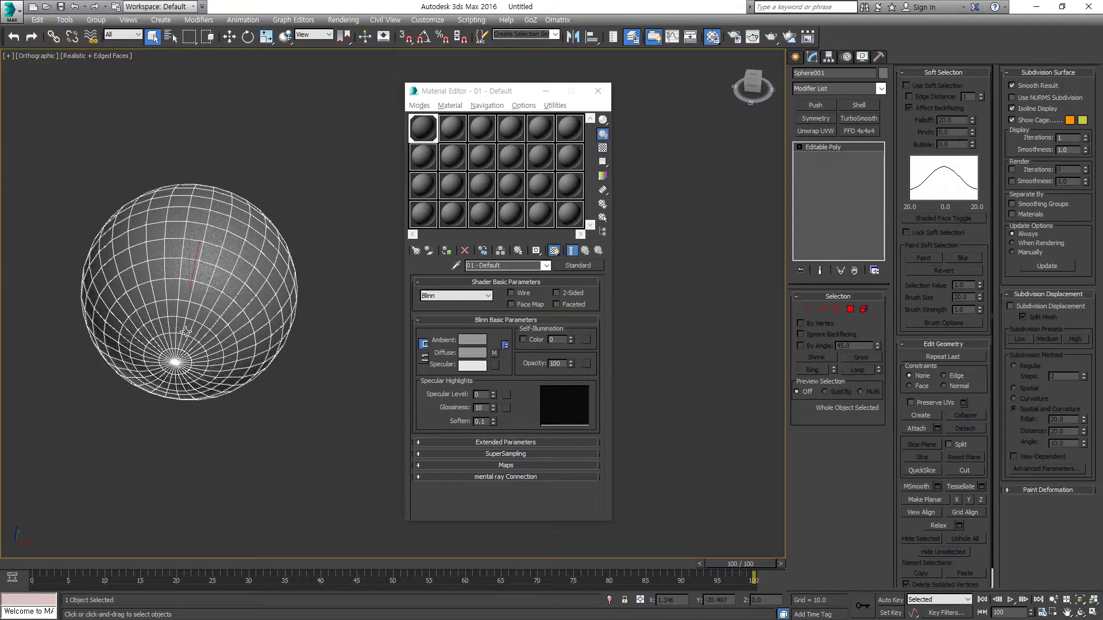
# Clear the checker map from the material's Diffuse slot.
pyautogui.rightClick(187, 335)
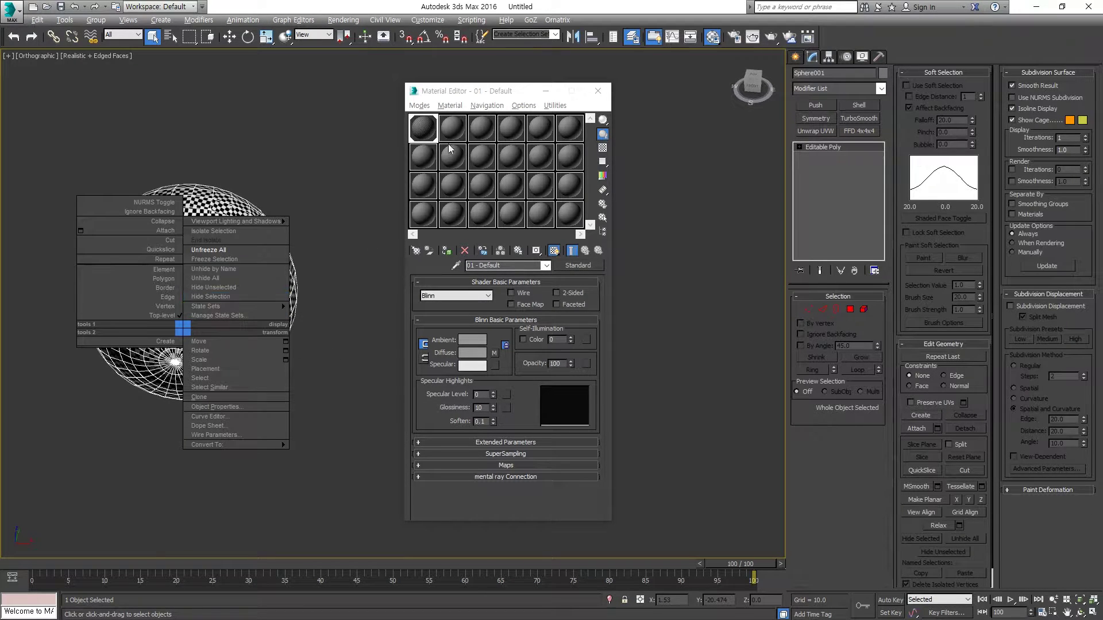
pyautogui.click(440, 253)
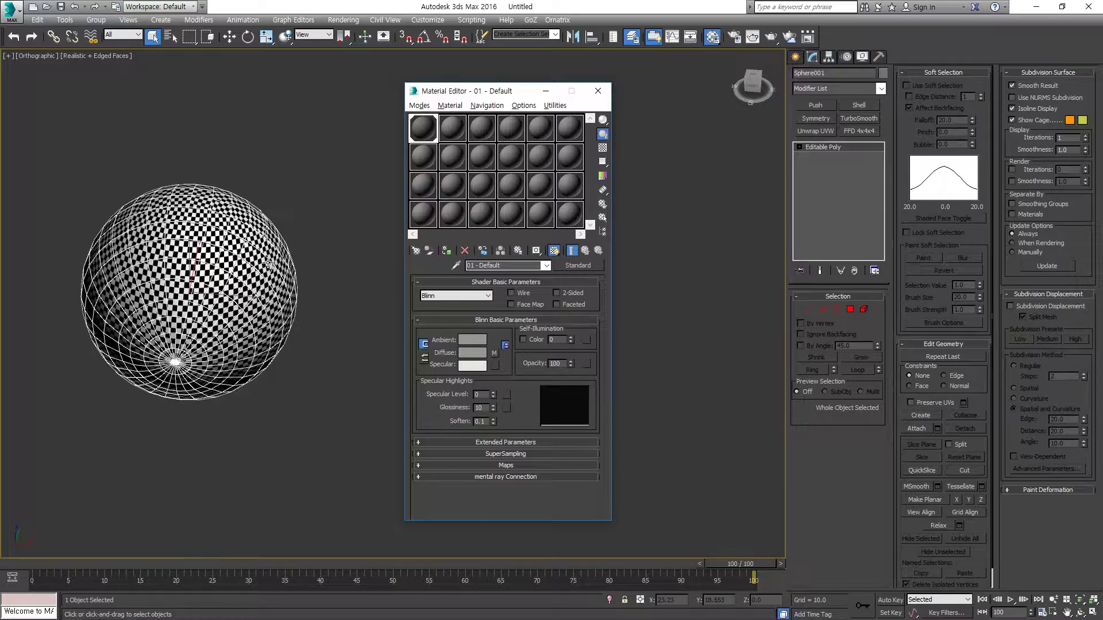
pyautogui.rightClick(494, 353)
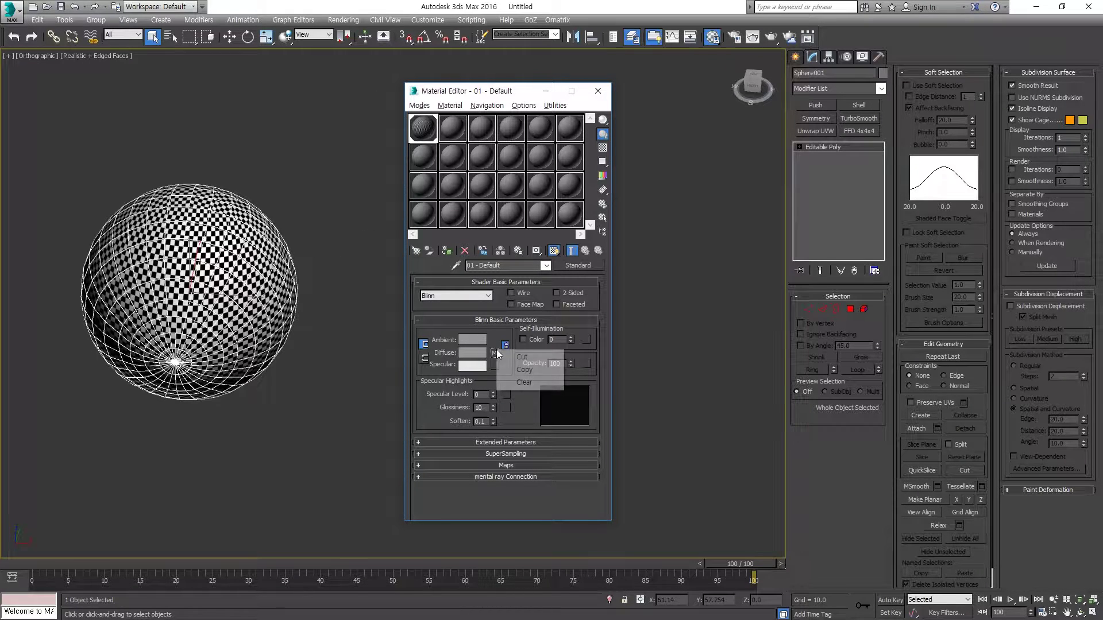
pyautogui.click(522, 381)
pyautogui.keyDown('alt'); pyautogui.moveTo(262, 289); pyautogui.dragTo(243, 278, button='middle'); pyautogui.keyUp('alt')
pyautogui.click(493, 356)
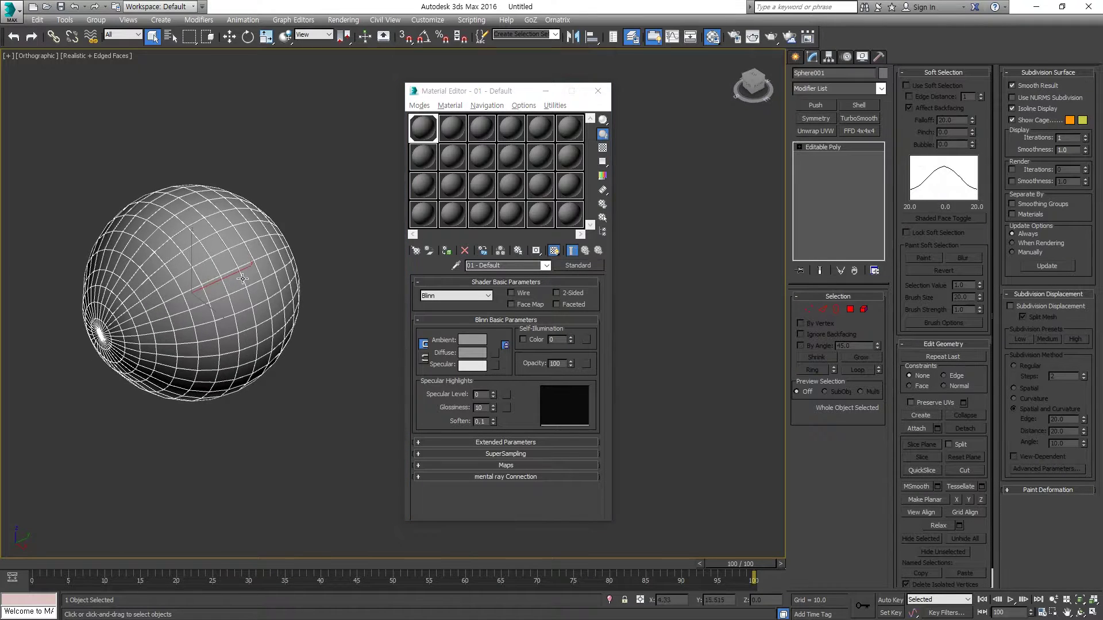
# Hide Sphere001 and select Sphere002, framing it in the viewport.
pyautogui.rightClick(223, 228)
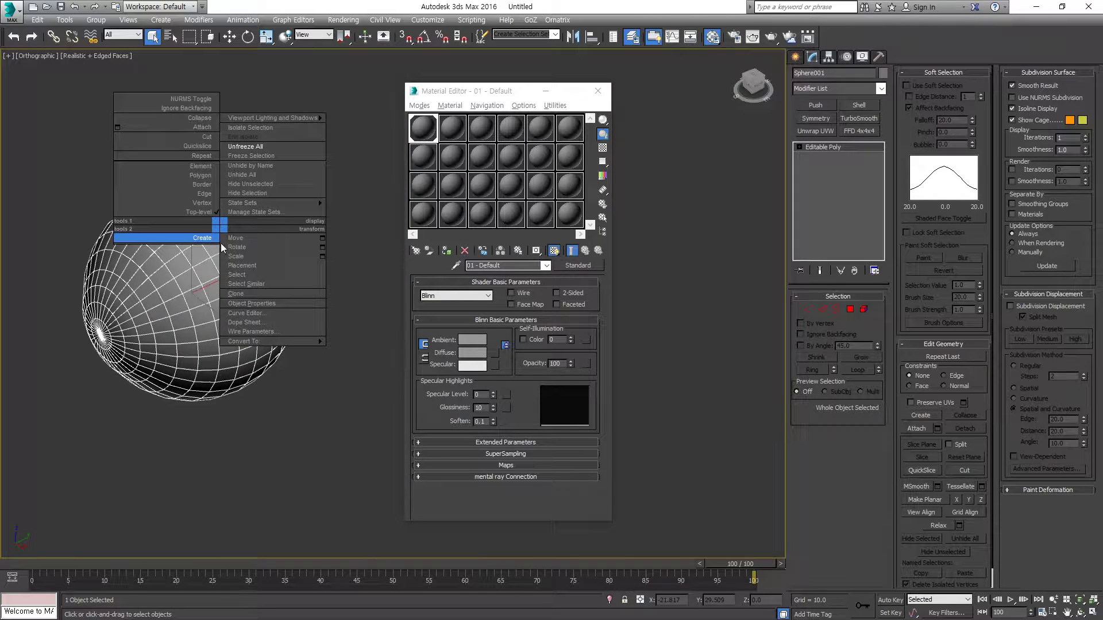
pyautogui.click(242, 199)
pyautogui.click(178, 269)
pyautogui.press('t')
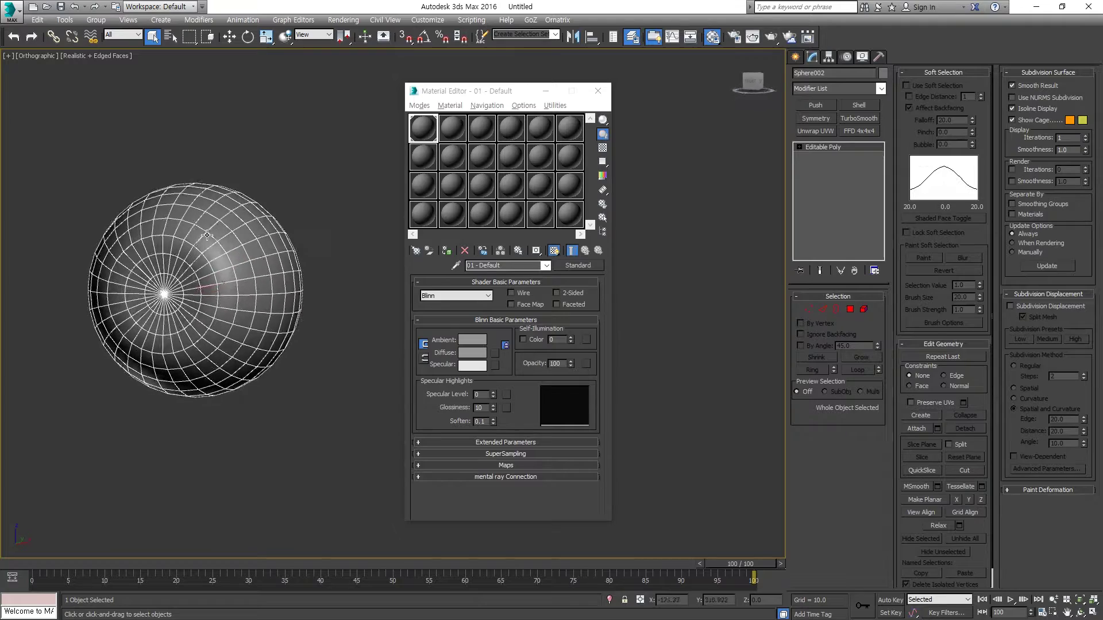
pyautogui.moveTo(34, 212); pyautogui.dragTo(240, 226, button='middle')
pyautogui.scroll(2, 240, 226)
pyautogui.scroll(5, 247, 267)
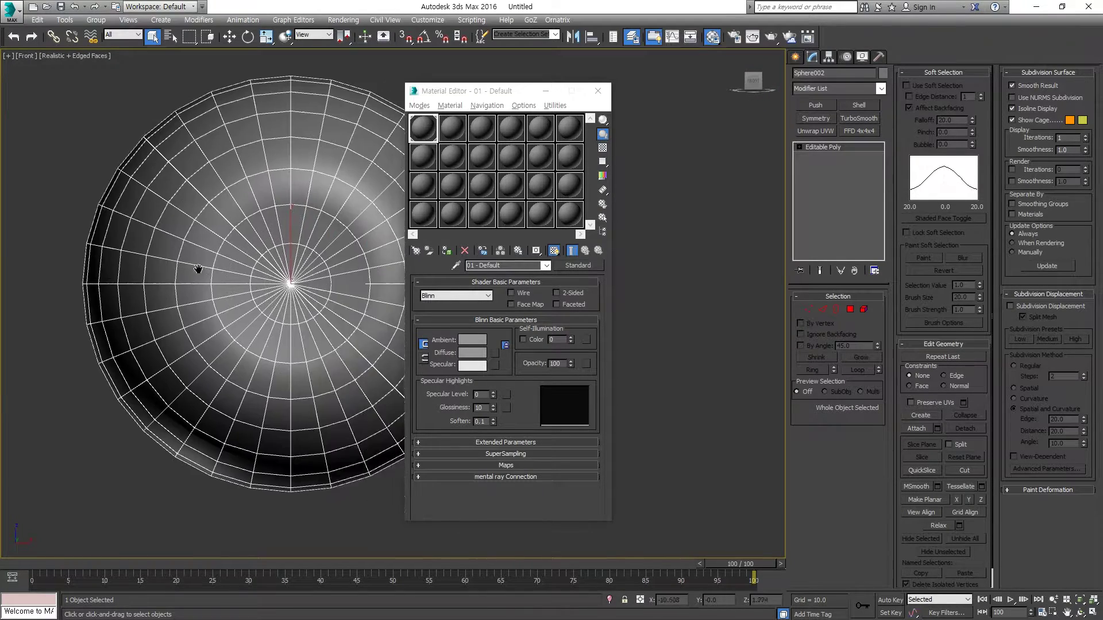
pyautogui.moveTo(247, 267)
pyautogui.keyDown('alt'); pyautogui.mouseDown(button='middle')
pyautogui.moveTo(222, 303)
pyautogui.moveTo(256, 339)
pyautogui.mouseUp(button='middle'); pyautogui.keyUp('alt')
pyautogui.scroll(-5, 245, 312)
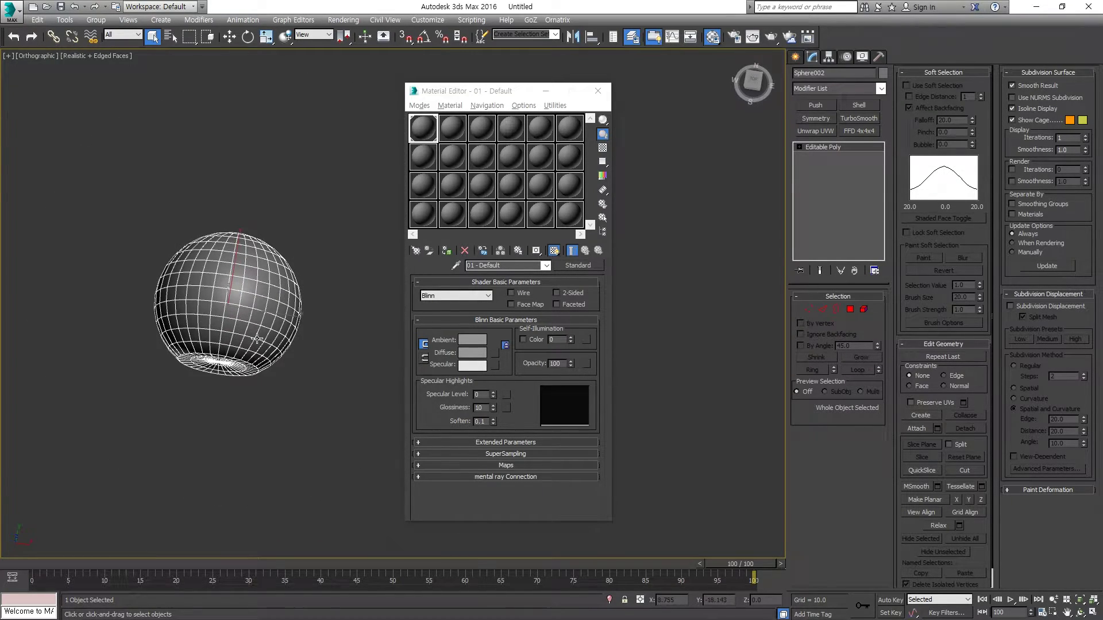
# Add an Unwrap UVW modifier to Sphere002 and open its UV editor.
pyautogui.click(818, 132)
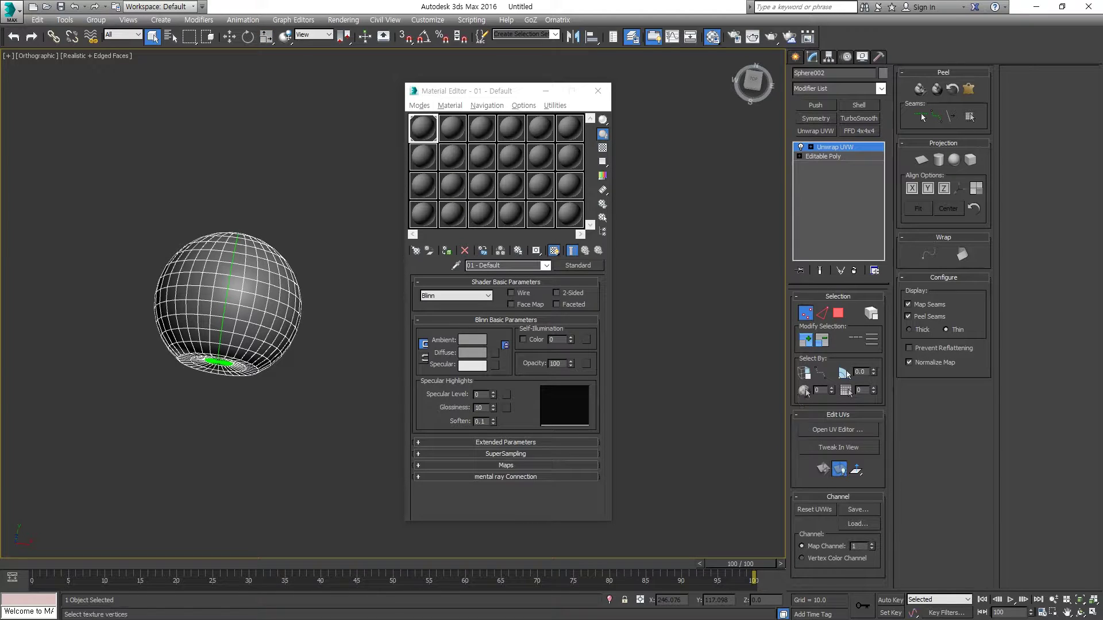
pyautogui.click(838, 430)
pyautogui.scroll(-3, 781, 310)
pyautogui.hotkey('ctrl', 'a')
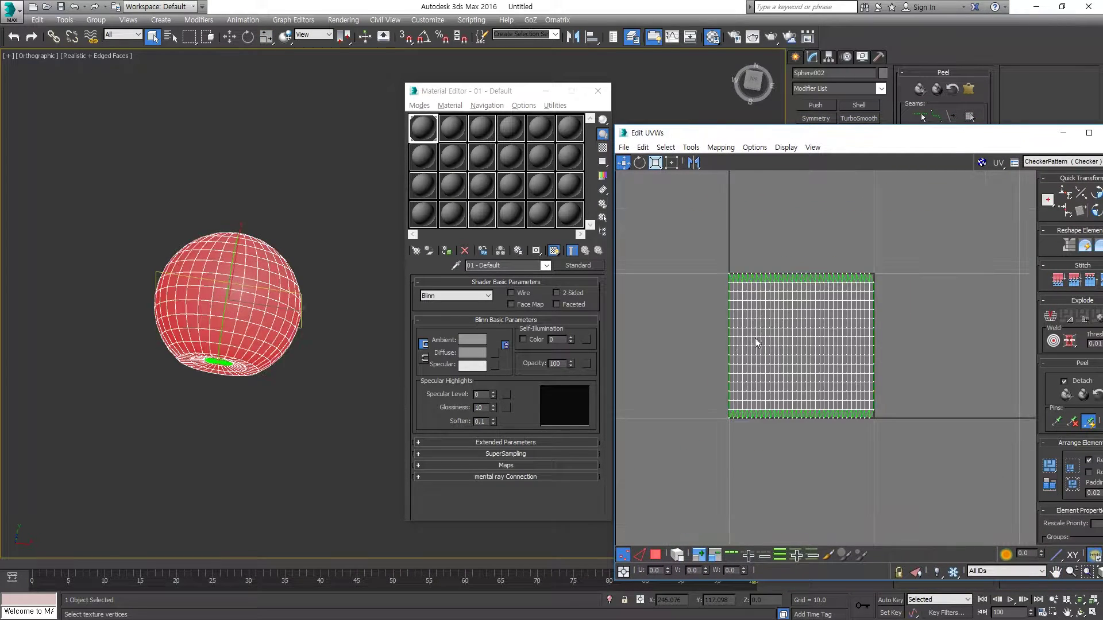
# Select the lower band of UV faces, extended up one row, and apply Planar projection.
pyautogui.moveTo(700, 359); pyautogui.dragTo(953, 430)
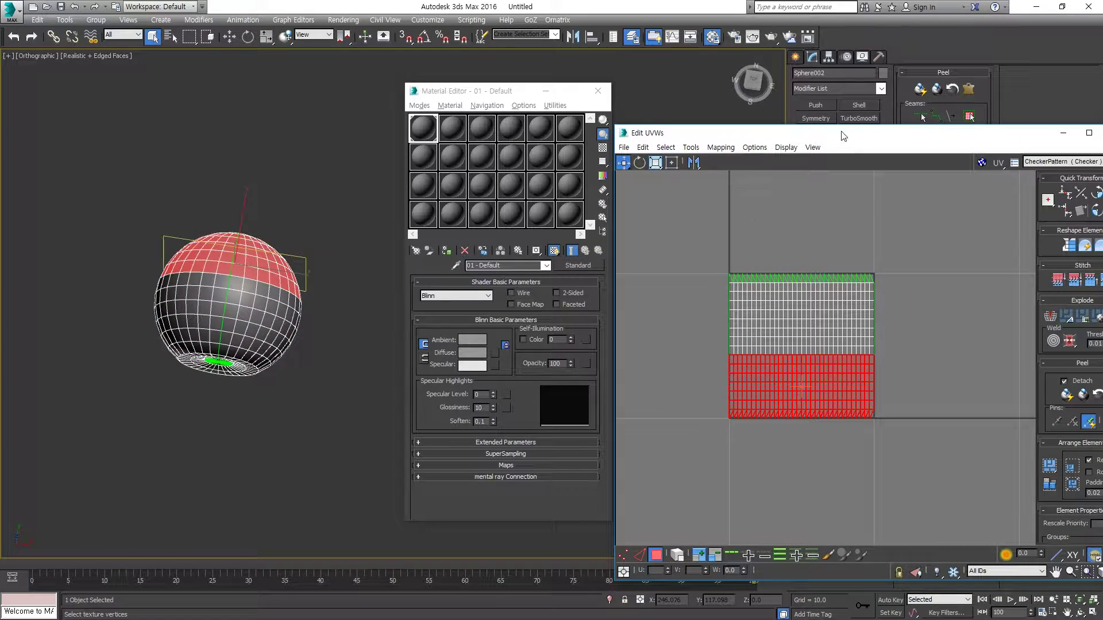
pyautogui.moveTo(842, 136); pyautogui.dragTo(501, 134)
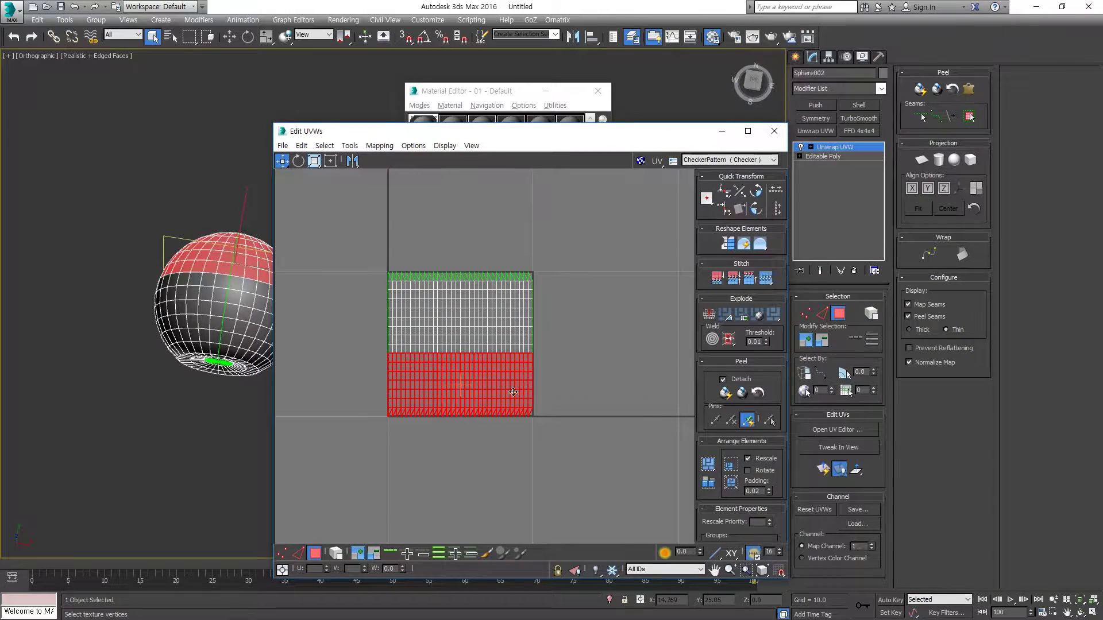
pyautogui.keyDown('ctrl'); pyautogui.moveTo(385, 350); pyautogui.dragTo(618, 342); pyautogui.keyUp('ctrl')
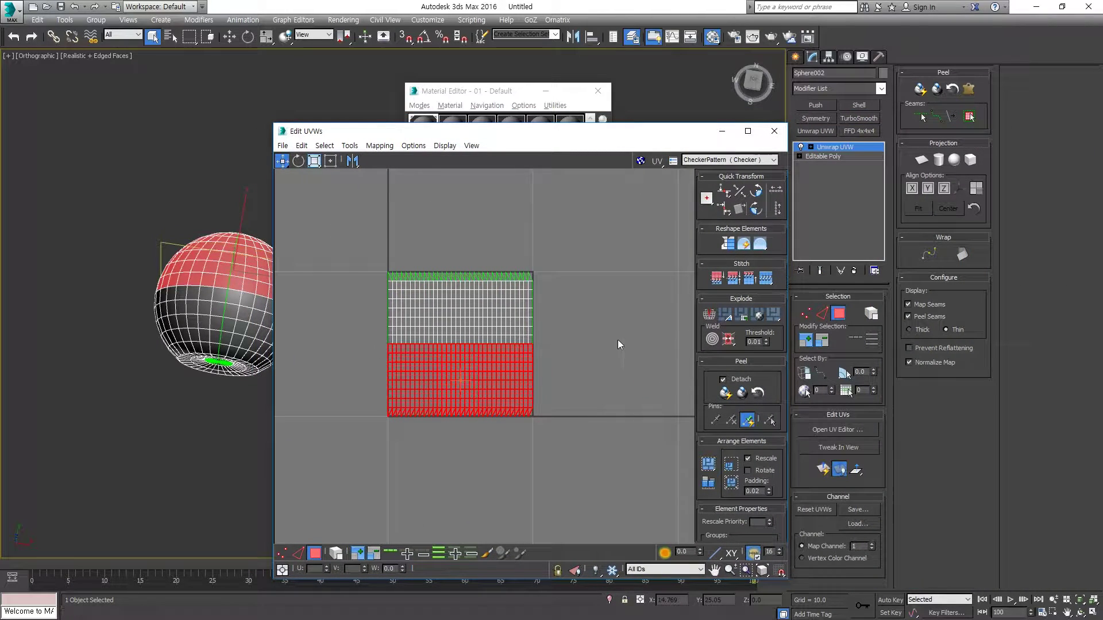
pyautogui.click(923, 161)
# Align the planar projection, flip it horizontally, then turn Planar off and reselect the island.
pyautogui.click(923, 190)
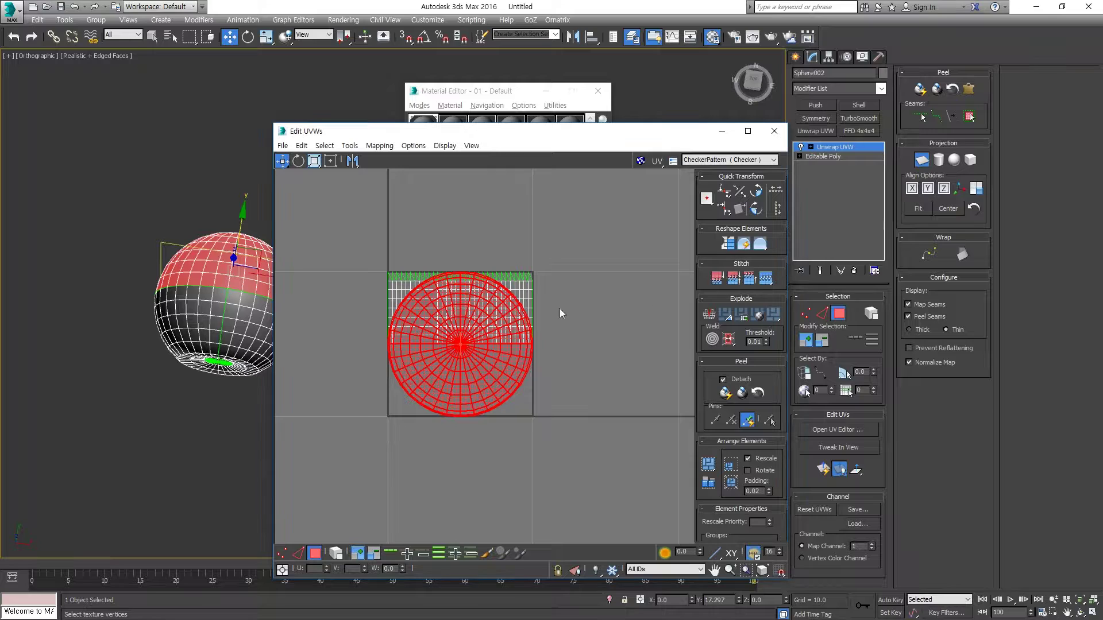
pyautogui.rightClick(474, 354)
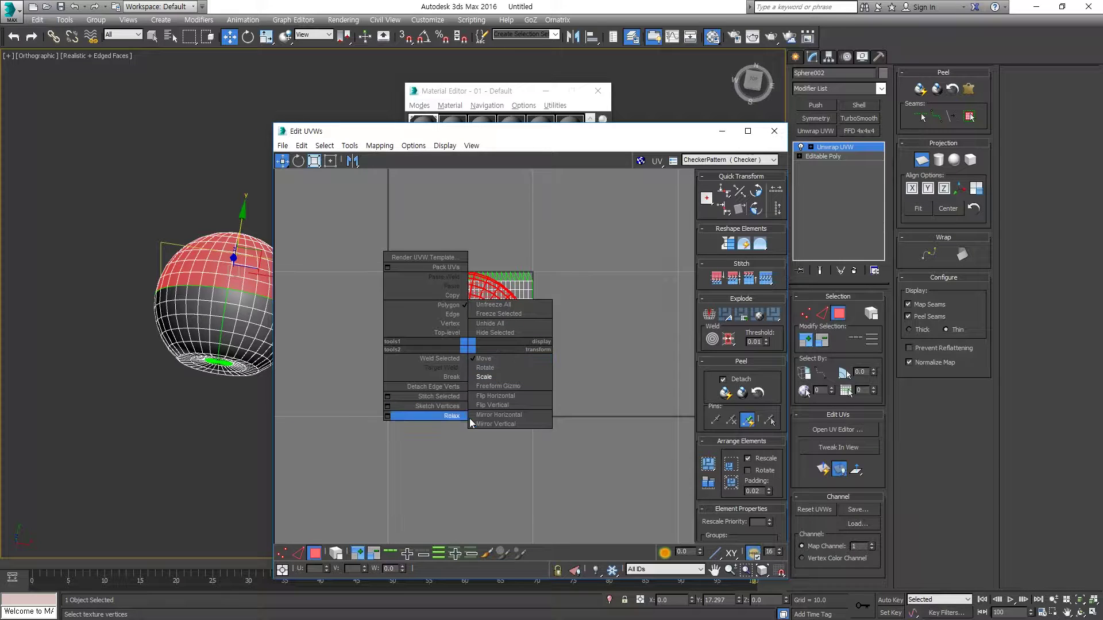
pyautogui.click(496, 395)
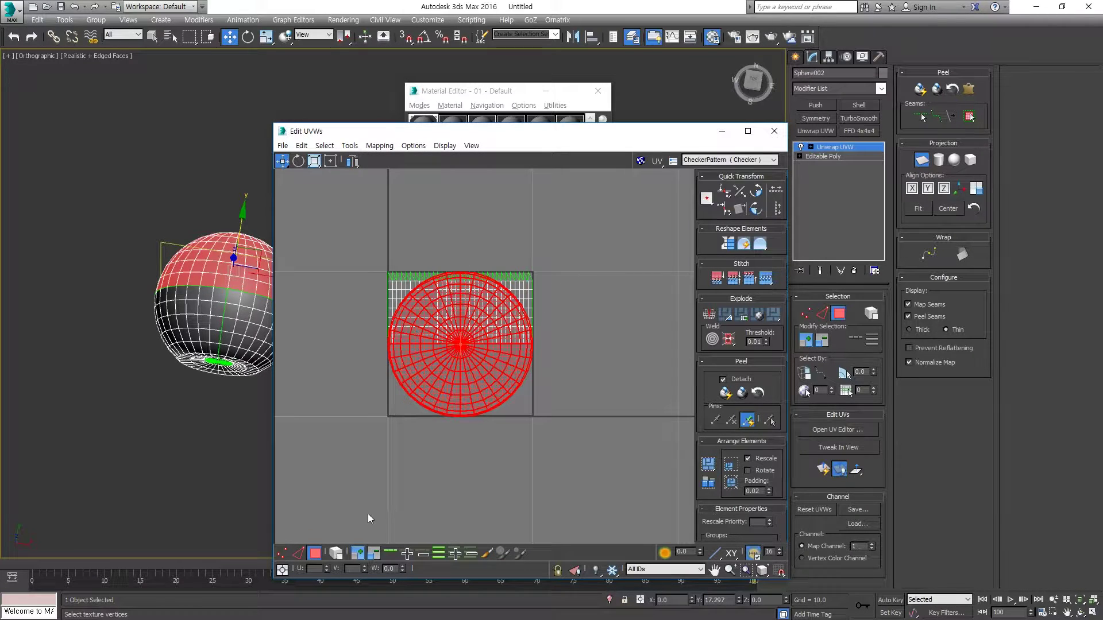
pyautogui.click(344, 552)
pyautogui.click(921, 160)
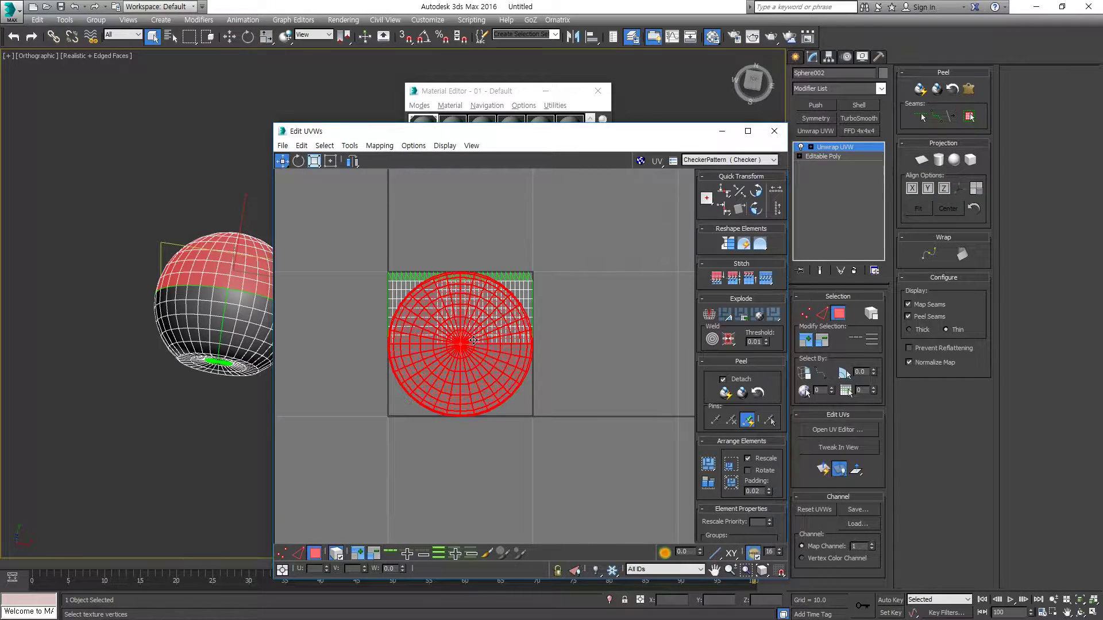
pyautogui.click(529, 413)
pyautogui.click(493, 368)
# Select the upper strip of UV faces and planar-project it into a second circular island.
pyautogui.moveTo(553, 421); pyautogui.dragTo(489, 379)
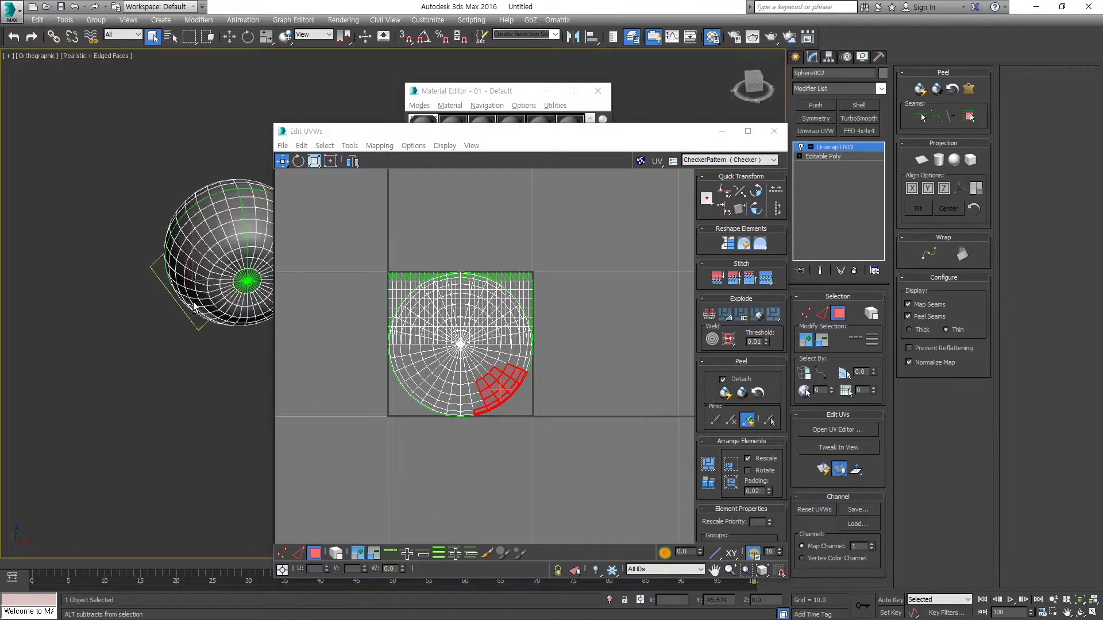
pyautogui.keyDown('alt'); pyautogui.moveTo(218, 270); pyautogui.dragTo(190, 278, button='middle'); pyautogui.keyUp('alt')
pyautogui.click(548, 293)
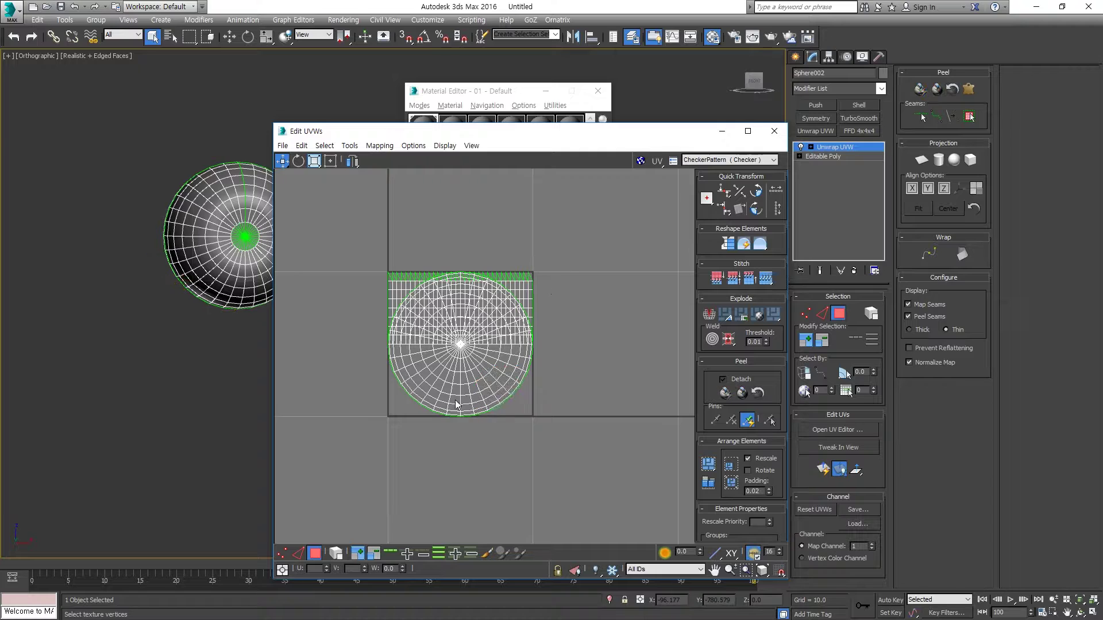
pyautogui.moveTo(546, 278); pyautogui.dragTo(589, 290)
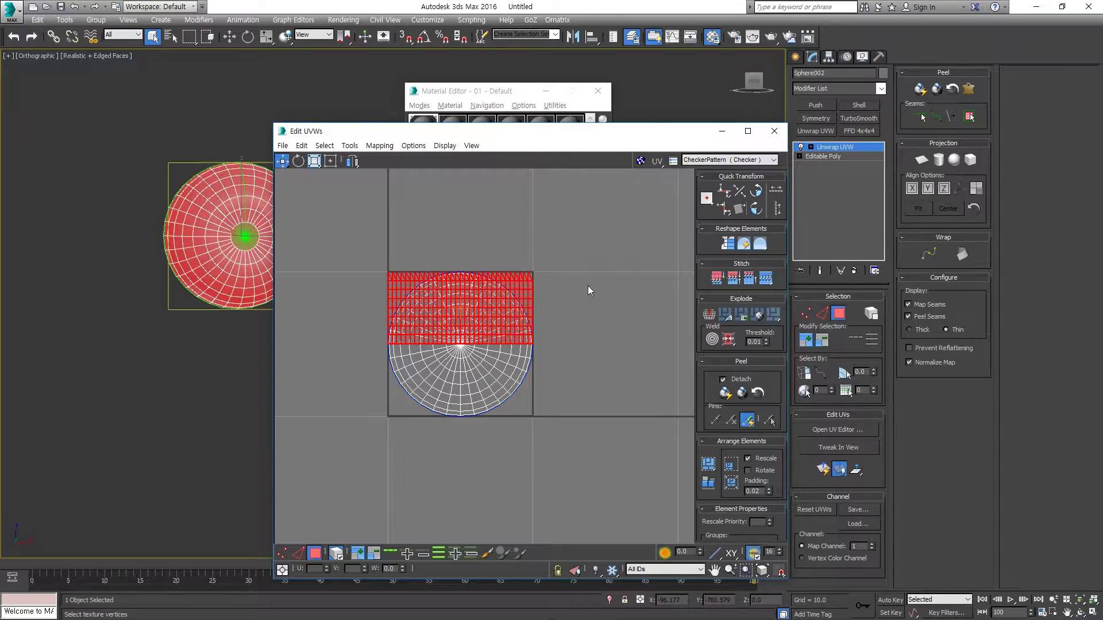
pyautogui.click(921, 160)
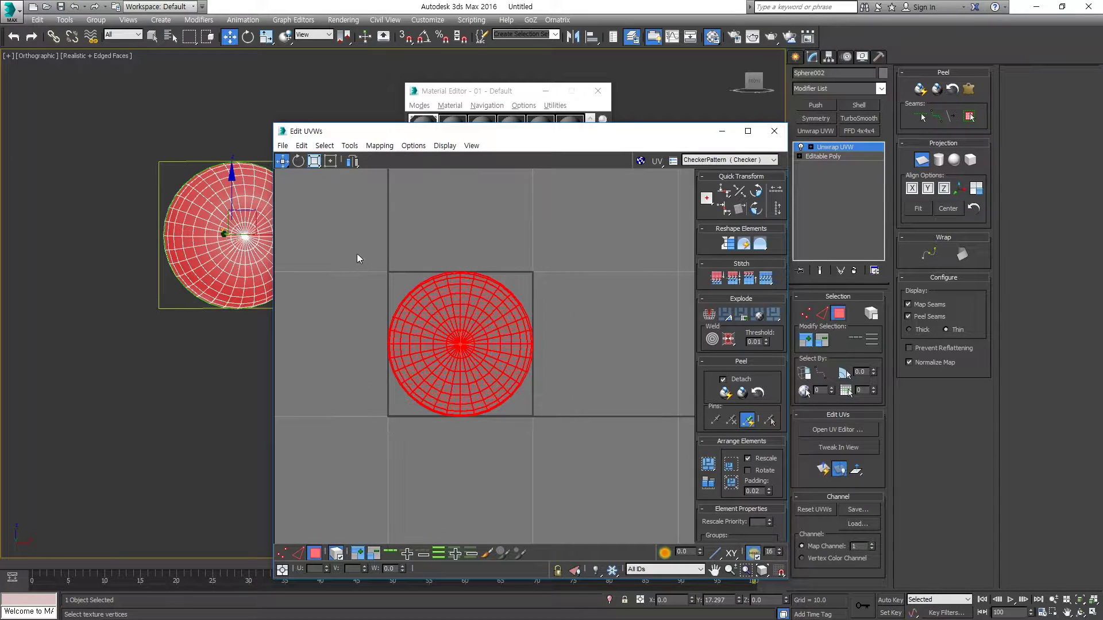
pyautogui.keyDown('alt'); pyautogui.moveTo(202, 290); pyautogui.dragTo(241, 270, button='middle'); pyautogui.keyUp('alt')
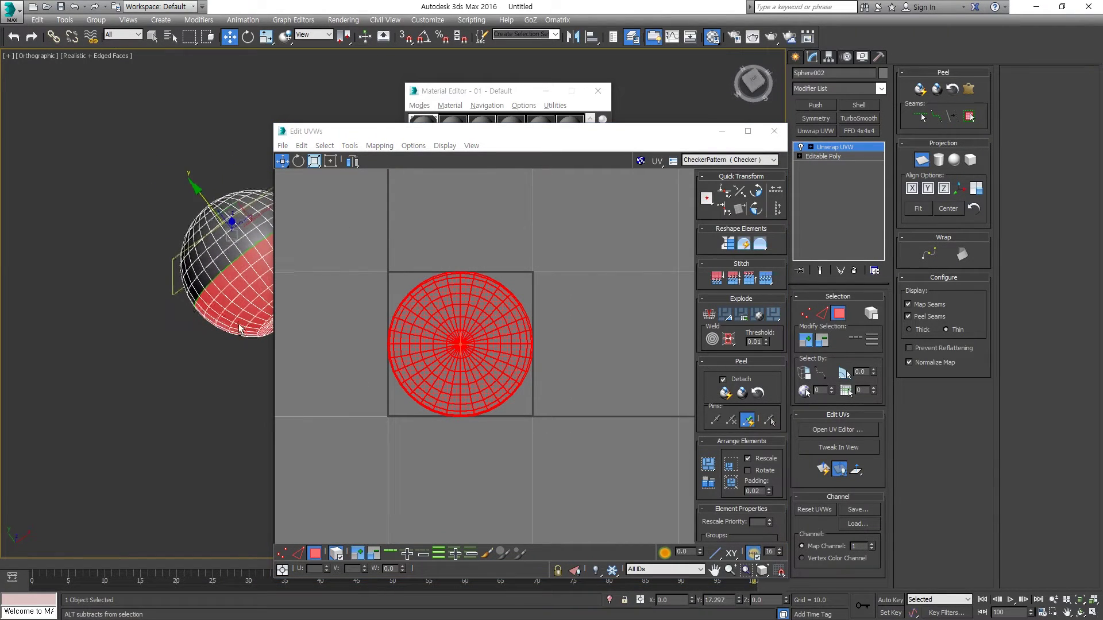
pyautogui.click(359, 551)
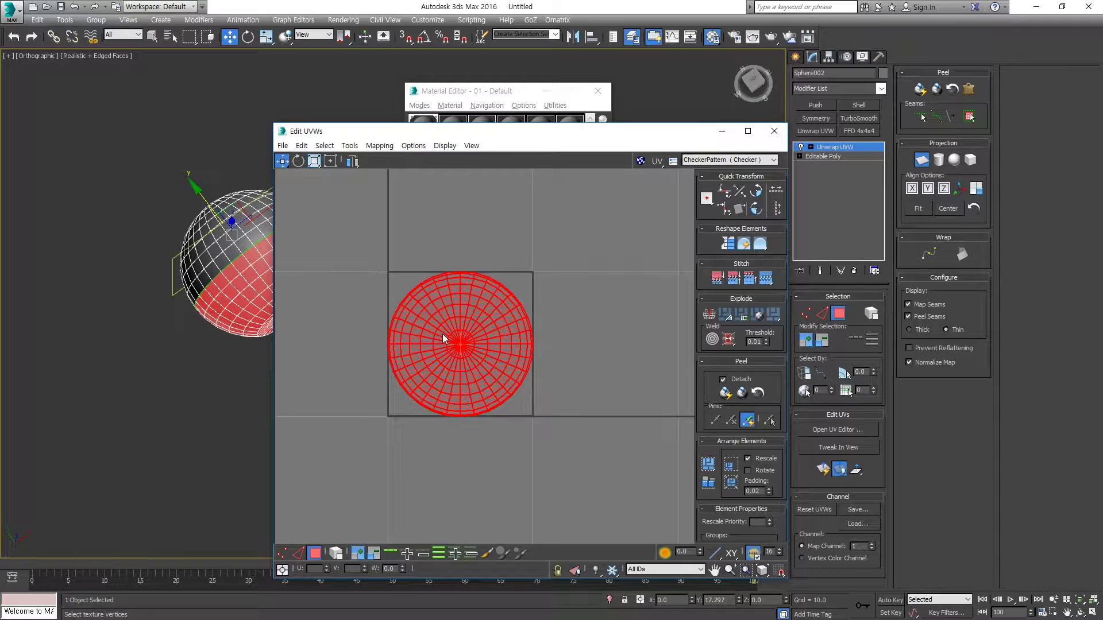
pyautogui.click(922, 161)
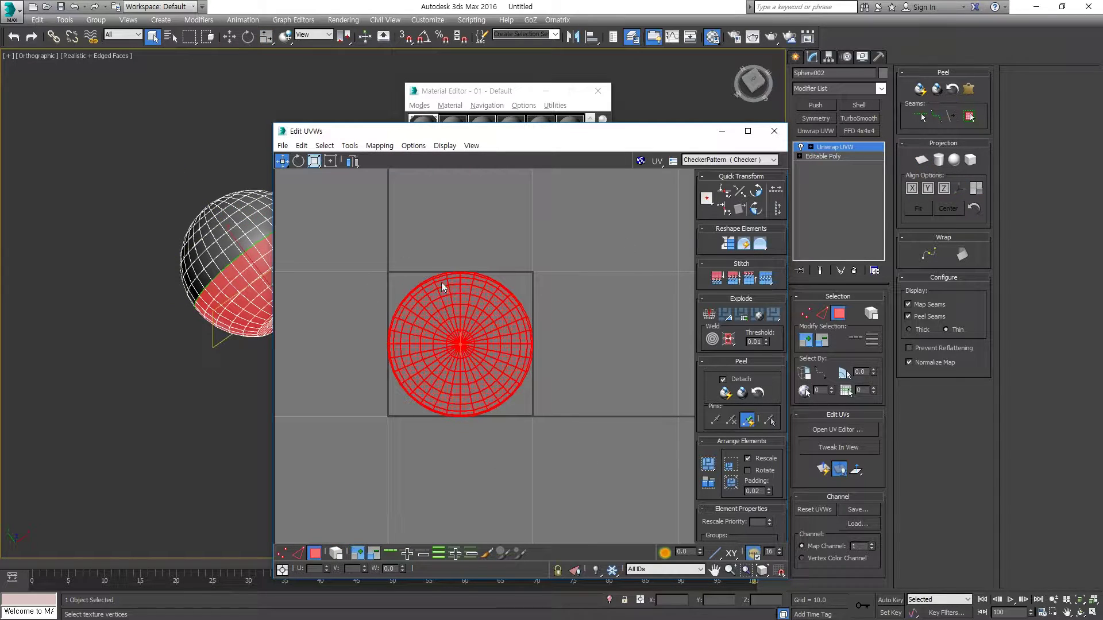
pyautogui.click(349, 145)
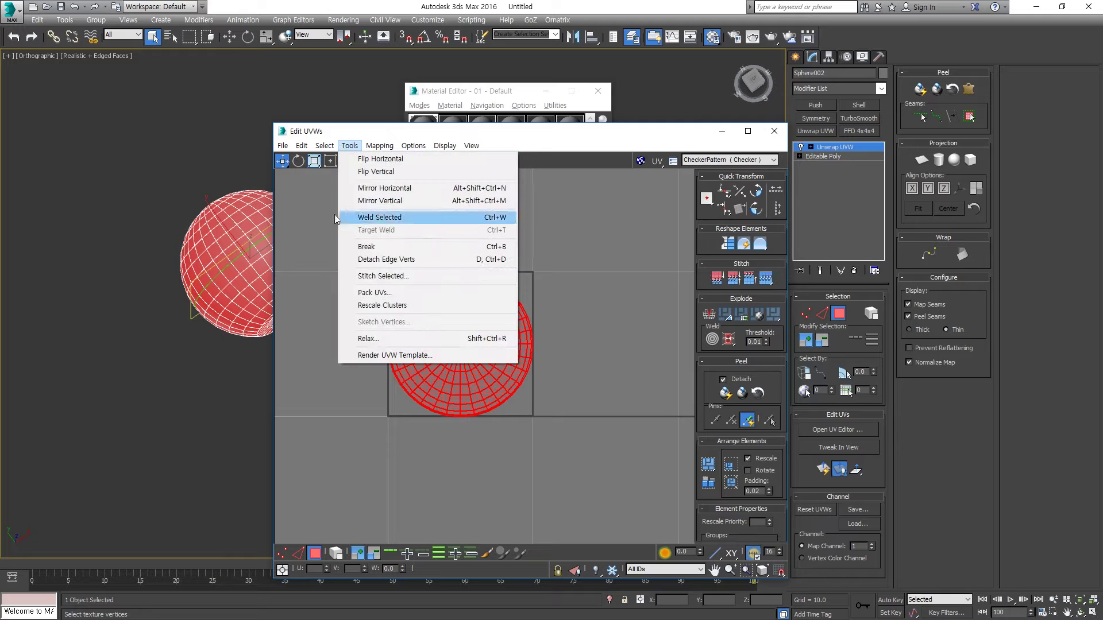
# Relax the UVs by Polygon Angles with Keep Boundary Points Fixed, applied twice.
pyautogui.click(480, 338)
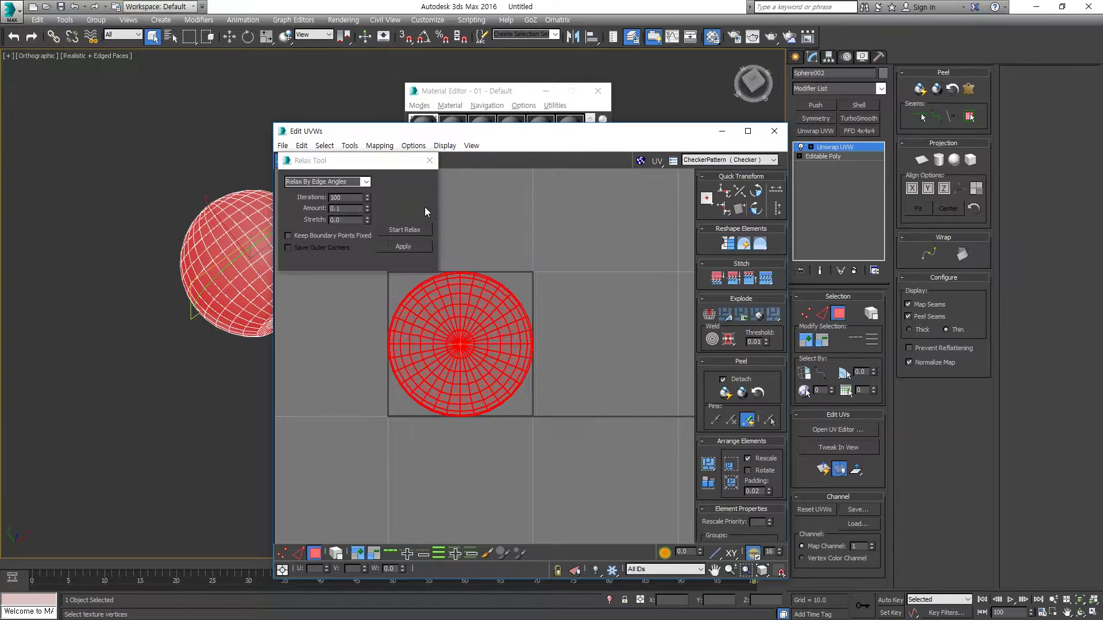
pyautogui.click(353, 182)
pyautogui.click(349, 195)
pyautogui.click(368, 237)
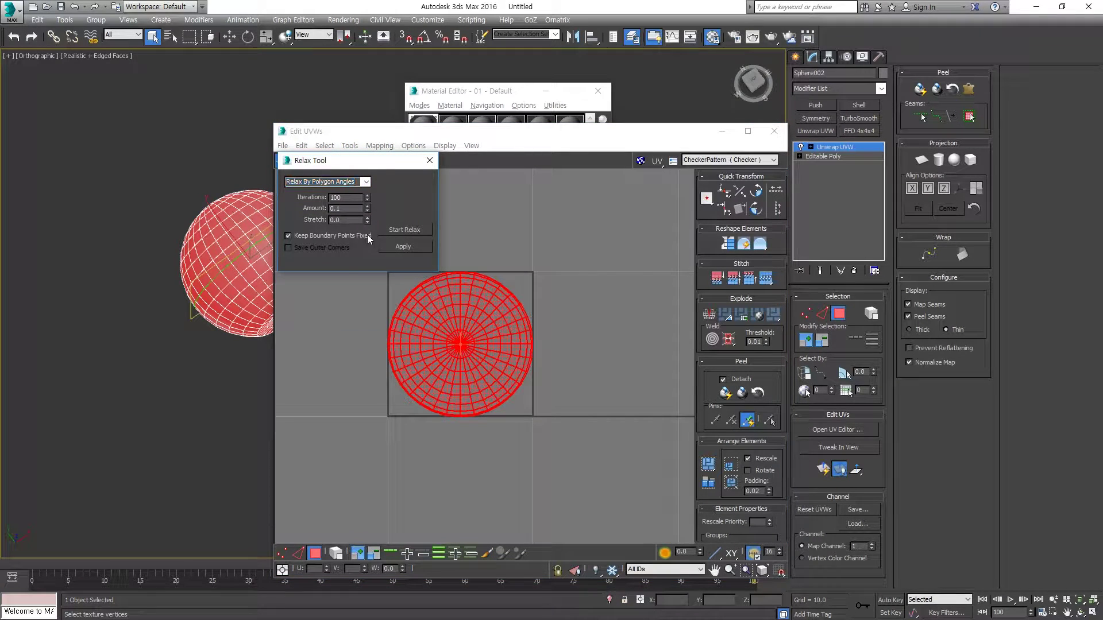
pyautogui.click(402, 247)
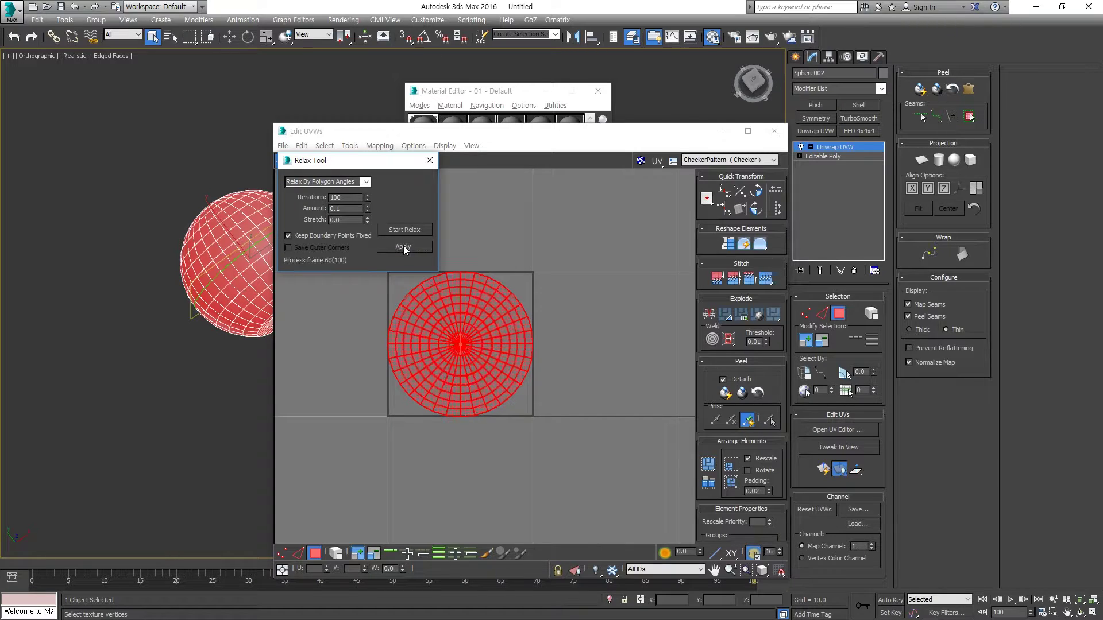
pyautogui.click(402, 247)
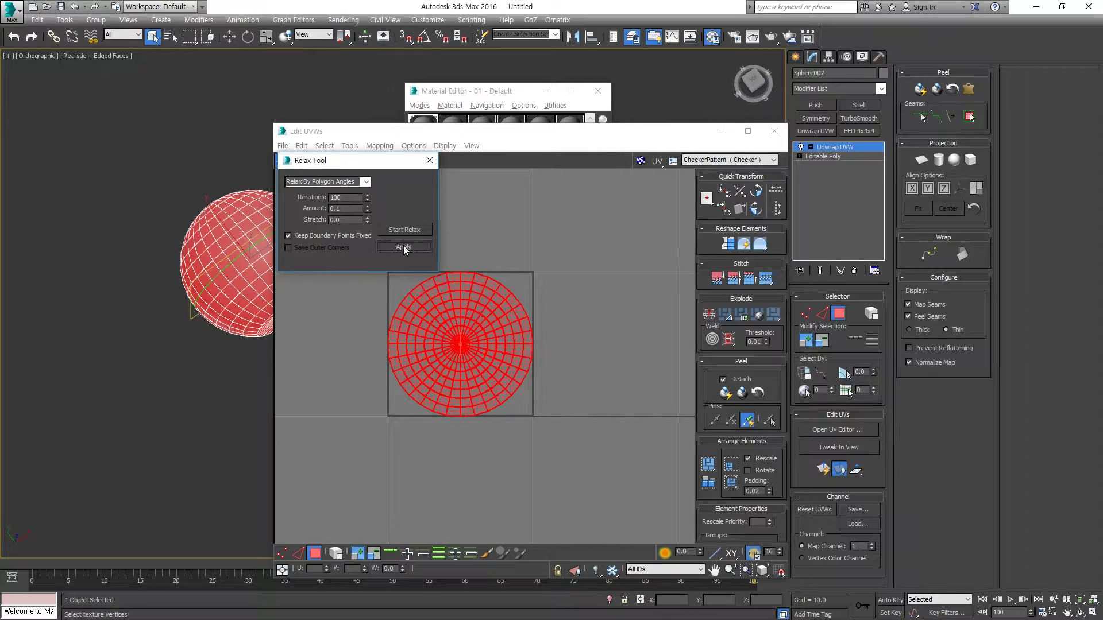
# Select all UV faces and scale the whole layout down around its centre.
pyautogui.click(552, 290)
pyautogui.scroll(2, 507, 292)
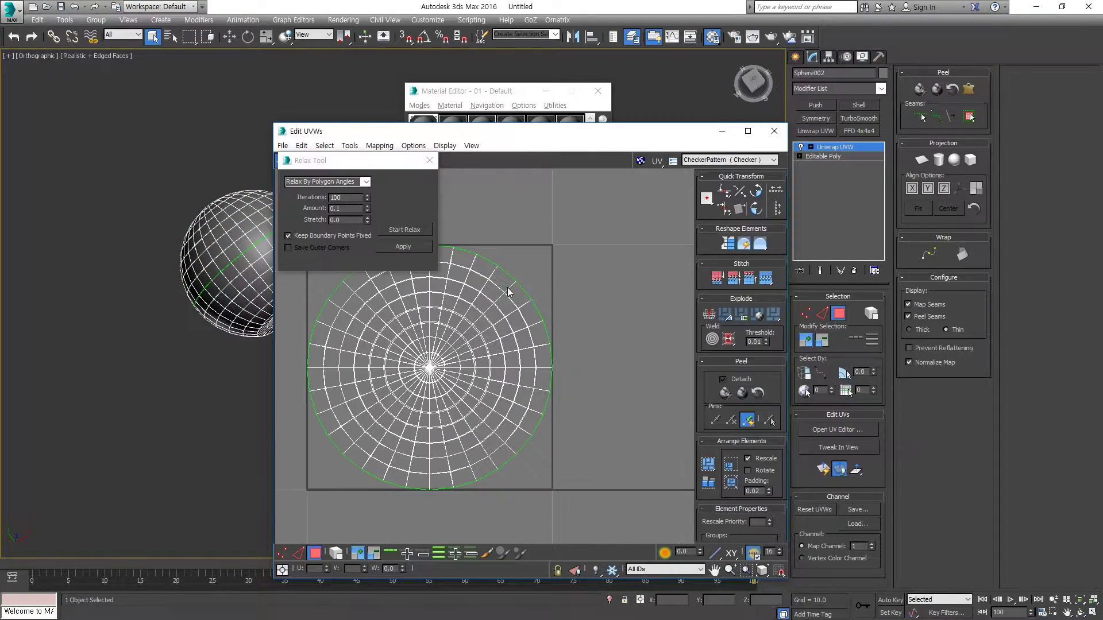
pyautogui.scroll(3, 508, 292)
pyautogui.scroll(-3, 516, 311)
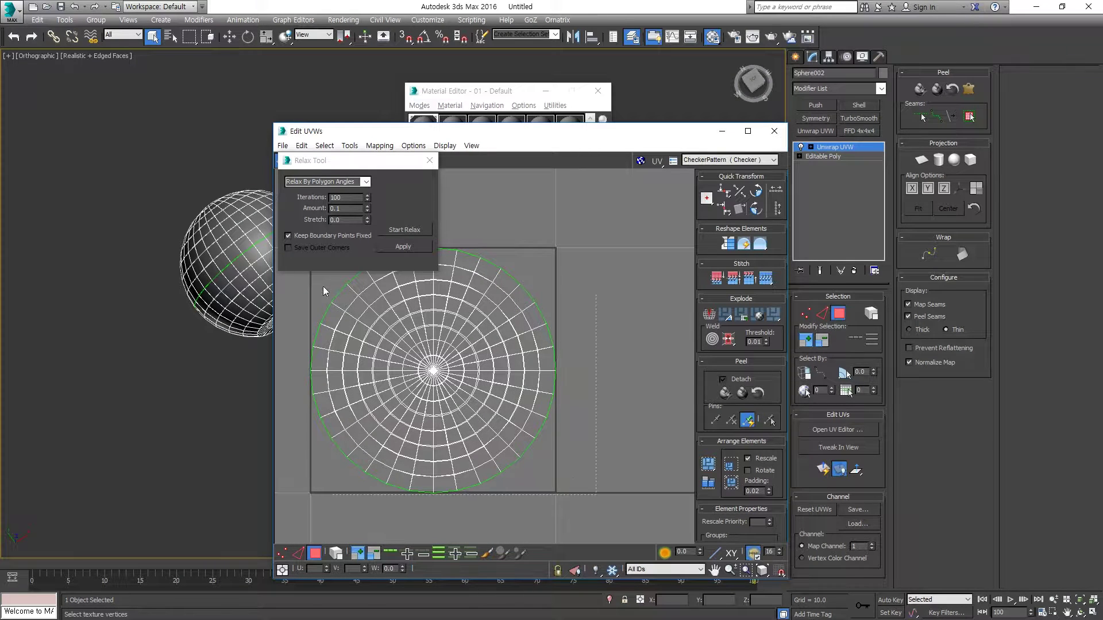
pyautogui.hotkey('ctrl', 'a')
pyautogui.moveTo(423, 323); pyautogui.dragTo(495, 298, button='middle')
pyautogui.rightClick(491, 313)
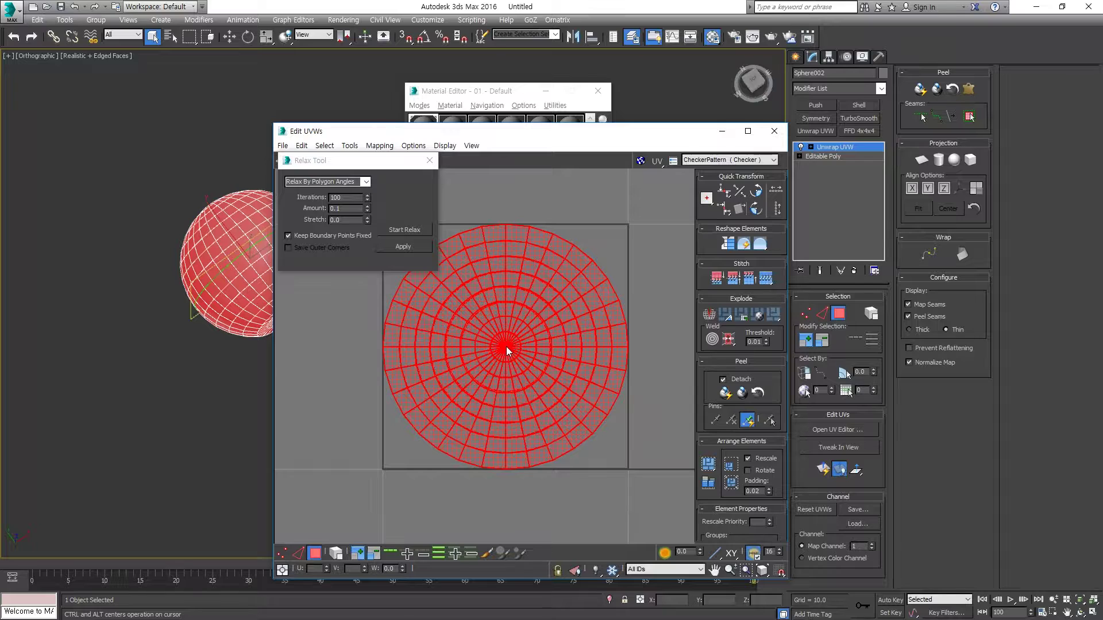
pyautogui.moveTo(507, 351); pyautogui.dragTo(511, 344)
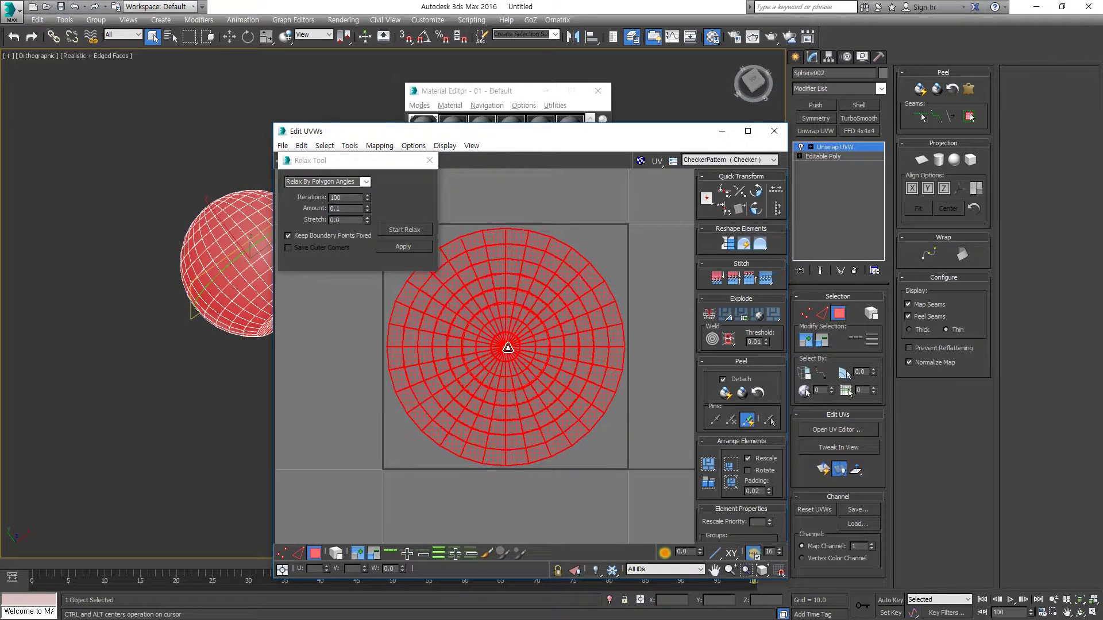
# Select one hemisphere UV element and move it to sit beside the other circle.
pyautogui.click(626, 248)
pyautogui.moveTo(626, 248); pyautogui.dragTo(592, 184, button='middle')
pyautogui.click(580, 277)
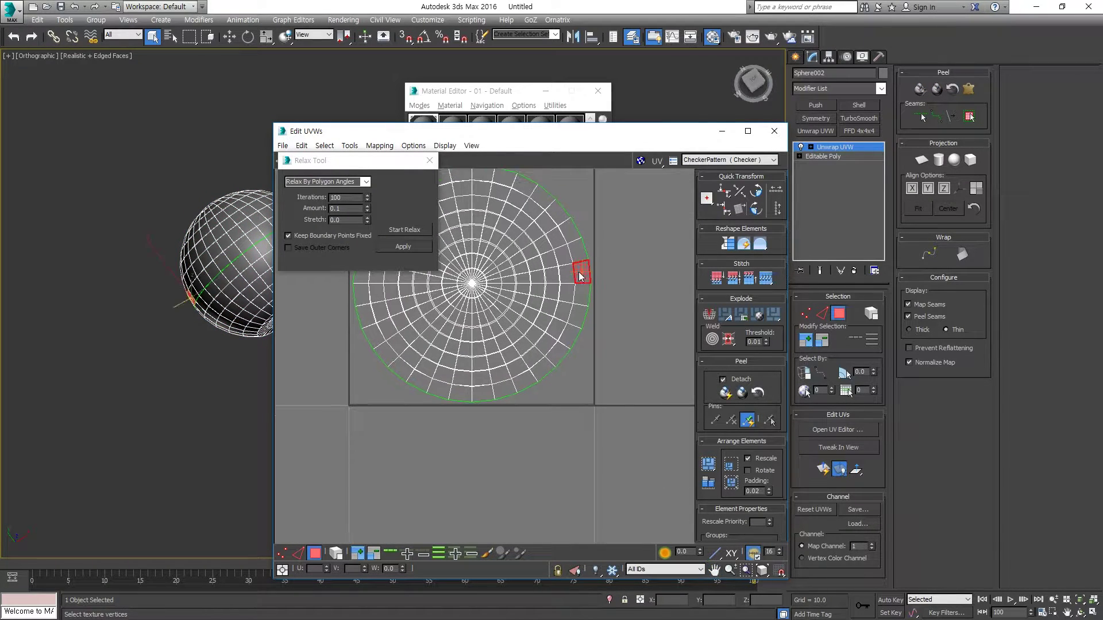
pyautogui.click(335, 553)
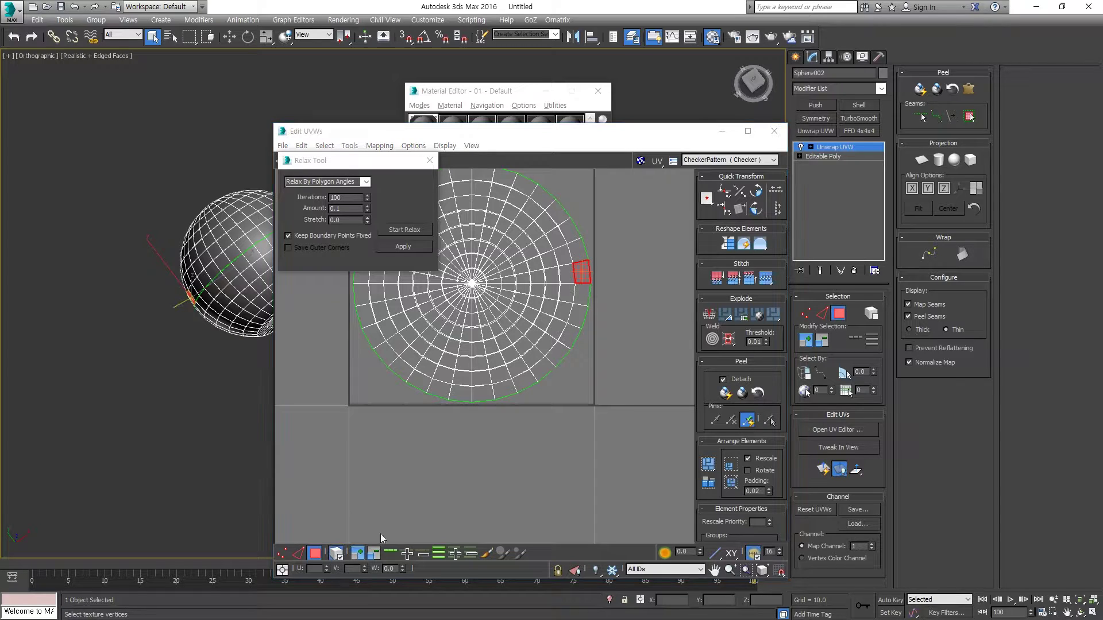
pyautogui.click(548, 409)
pyautogui.click(529, 346)
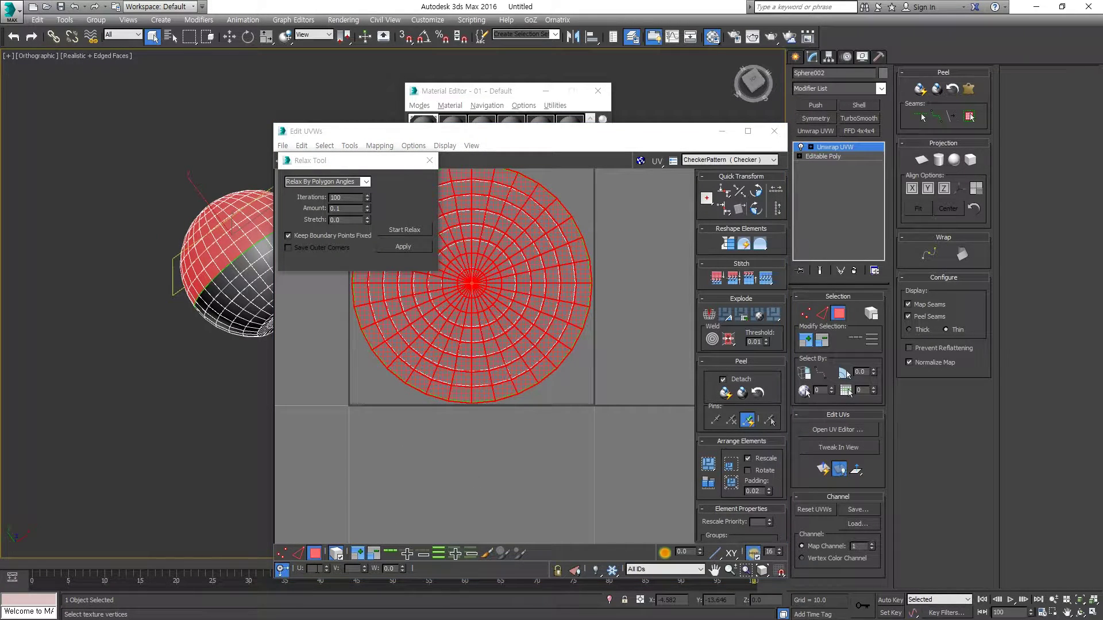
pyautogui.moveTo(528, 347); pyautogui.dragTo(775, 347)
pyautogui.scroll(-3, 409, 437)
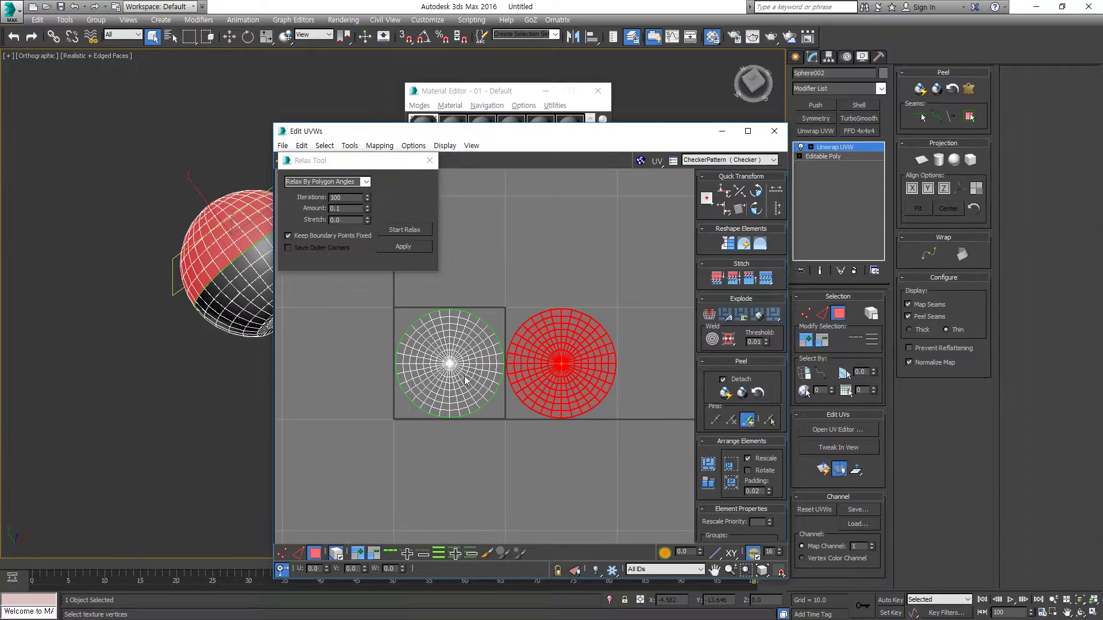
# Collapse Sphere002's Unwrap UVW into its Editable Poly and close the Material Editor.
pyautogui.rightClick(815, 156)
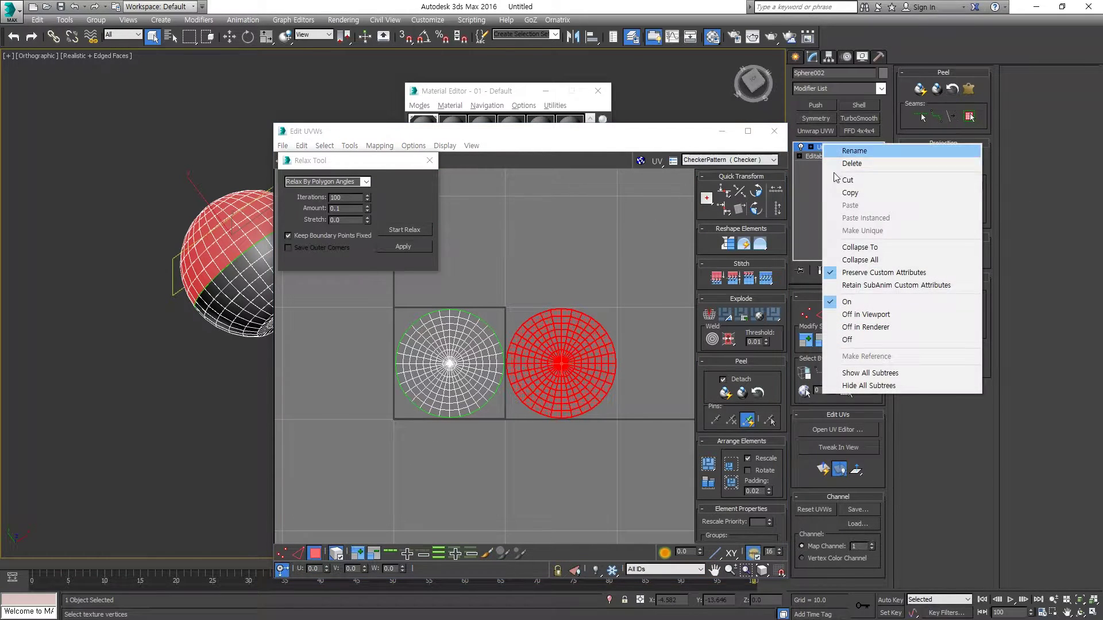
pyautogui.click(853, 246)
pyautogui.scroll(3, 305, 269)
pyautogui.press('F4')
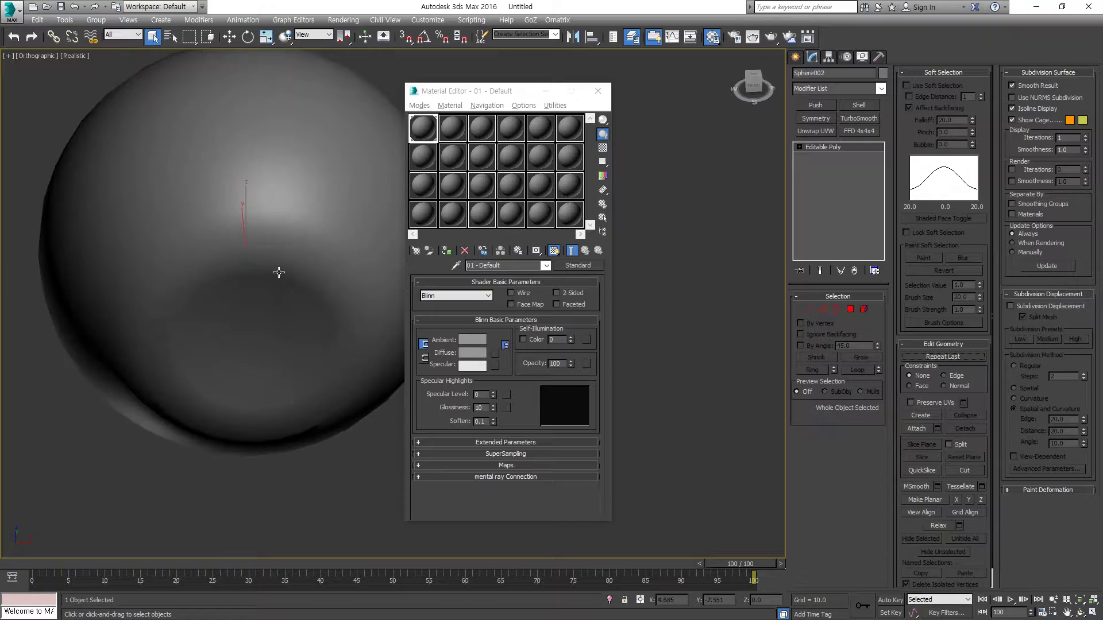
pyautogui.scroll(-5, 278, 271)
pyautogui.scroll(2, 310, 219)
pyautogui.click(598, 91)
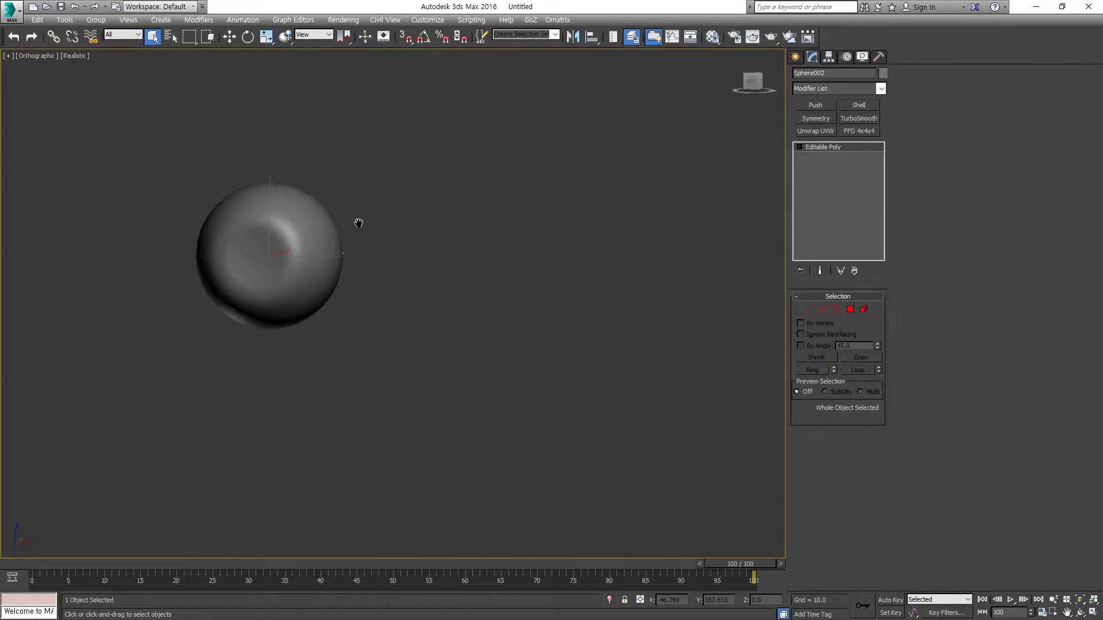
pyautogui.moveTo(357, 222); pyautogui.dragTo(430, 218, button='middle')
pyautogui.press('F4')
pyautogui.scroll(3, 430, 219)
pyautogui.press('F4')
pyautogui.scroll(3, 430, 219)
pyautogui.scroll(-4, 430, 219)
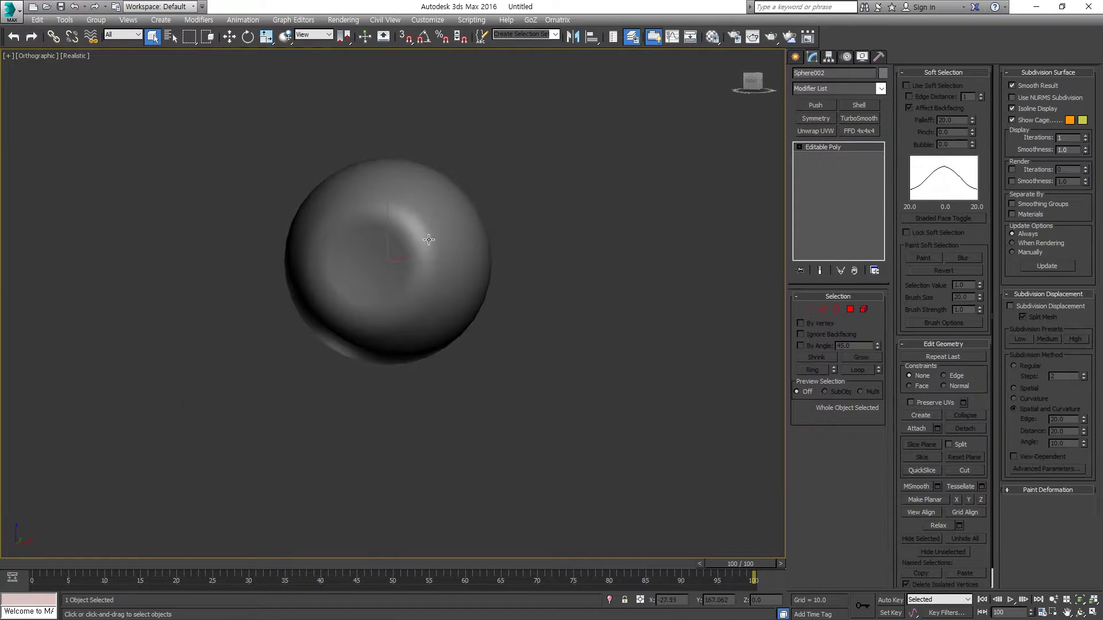
# Hide Sphere001 using the quad menu's Hide Selection.
pyautogui.rightClick(445, 223)
pyautogui.keyDown('alt'); pyautogui.moveTo(467, 204); pyautogui.dragTo(406, 264, button='middle'); pyautogui.keyUp('alt')
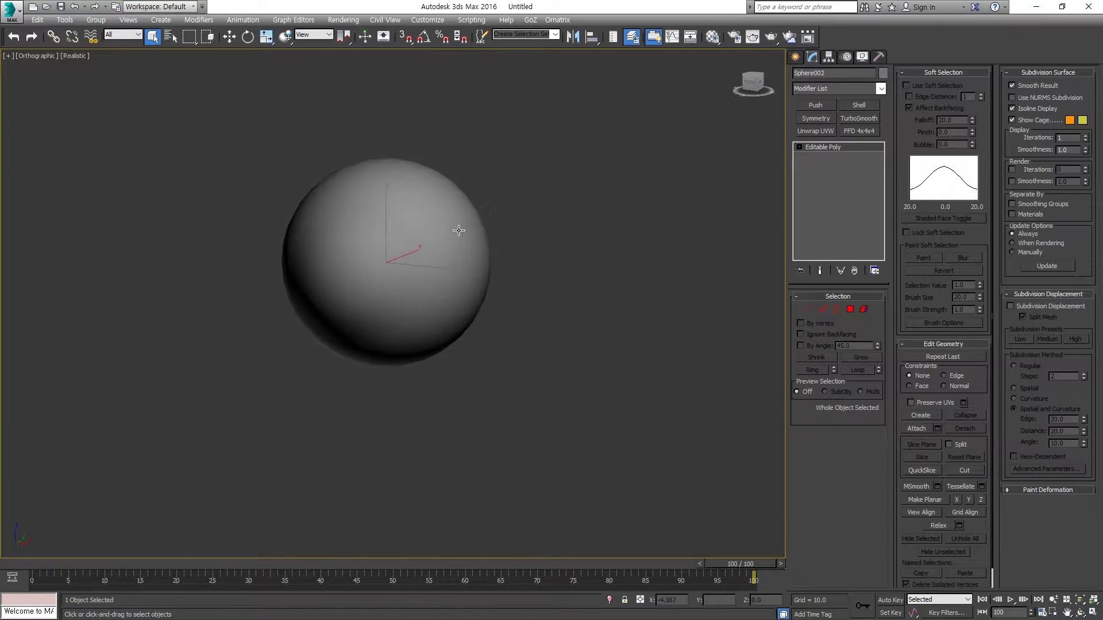
pyautogui.press('F4')
pyautogui.click(304, 285)
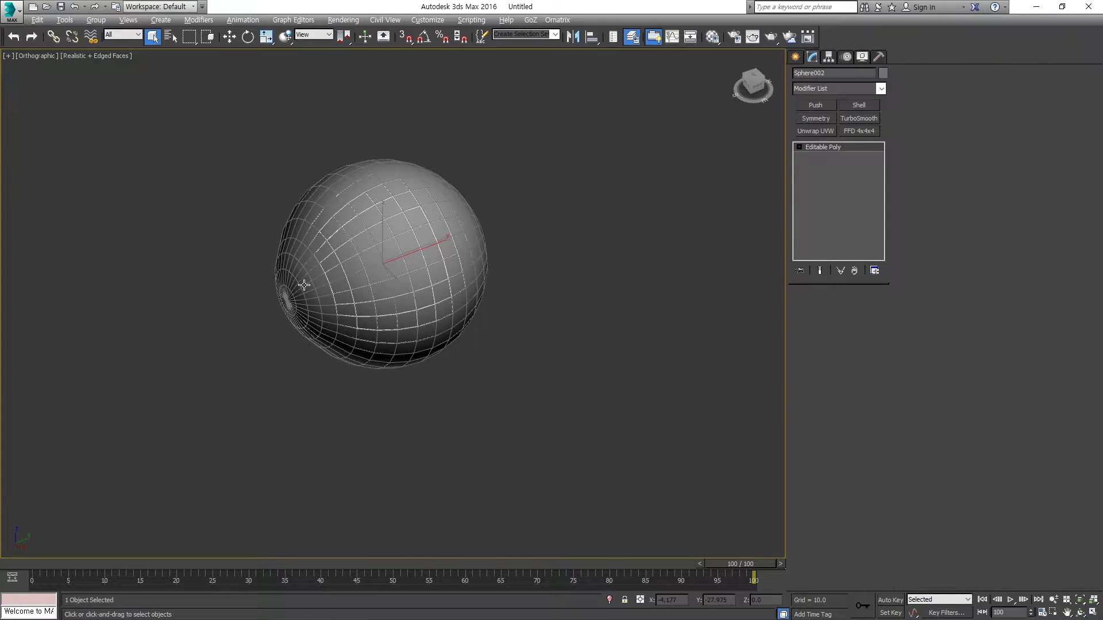
pyautogui.rightClick(364, 232)
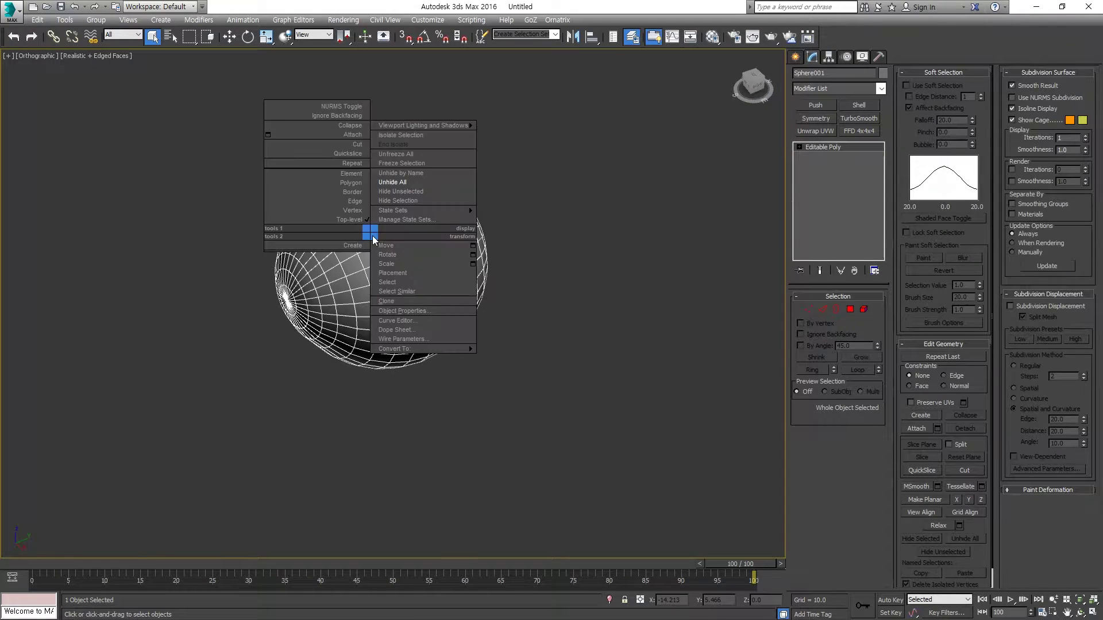
pyautogui.click(442, 199)
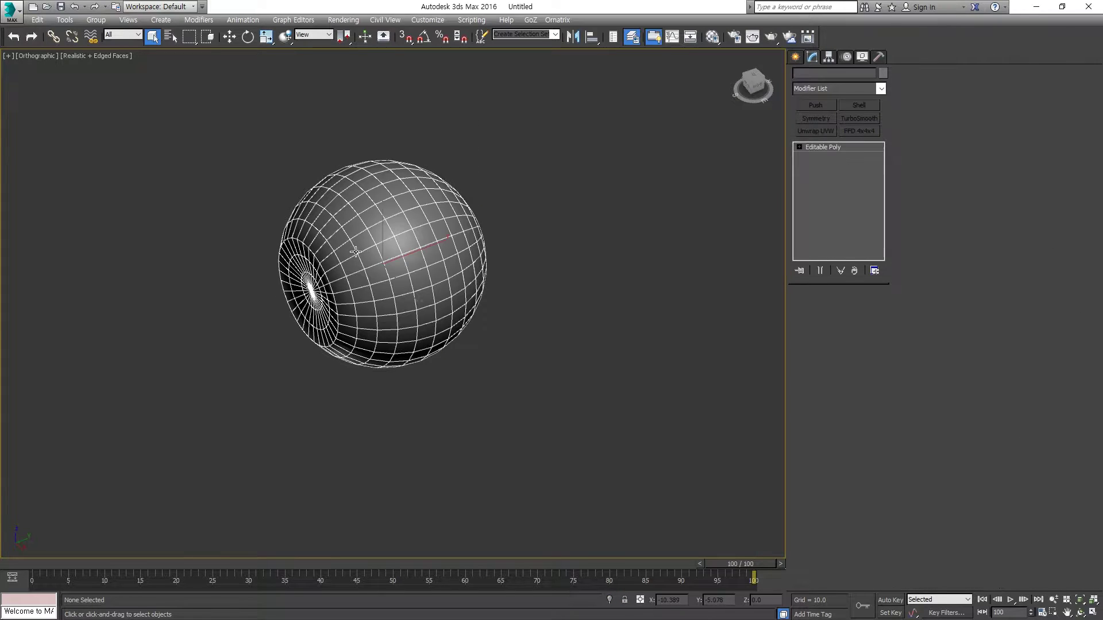
# Select Sphere002 and send it to ZBrush with GoZ > Edit in ZBrush.
pyautogui.keyDown('alt'); pyautogui.moveTo(445, 215); pyautogui.dragTo(461, 225, button='middle'); pyautogui.keyUp('alt')
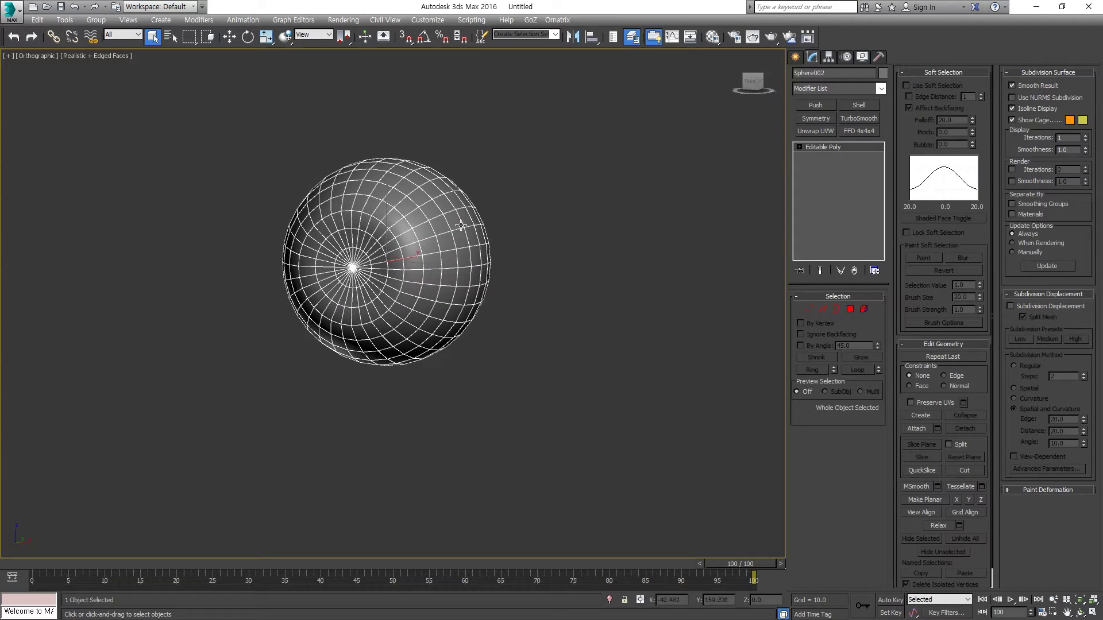
pyautogui.click(796, 60)
pyautogui.click(530, 19)
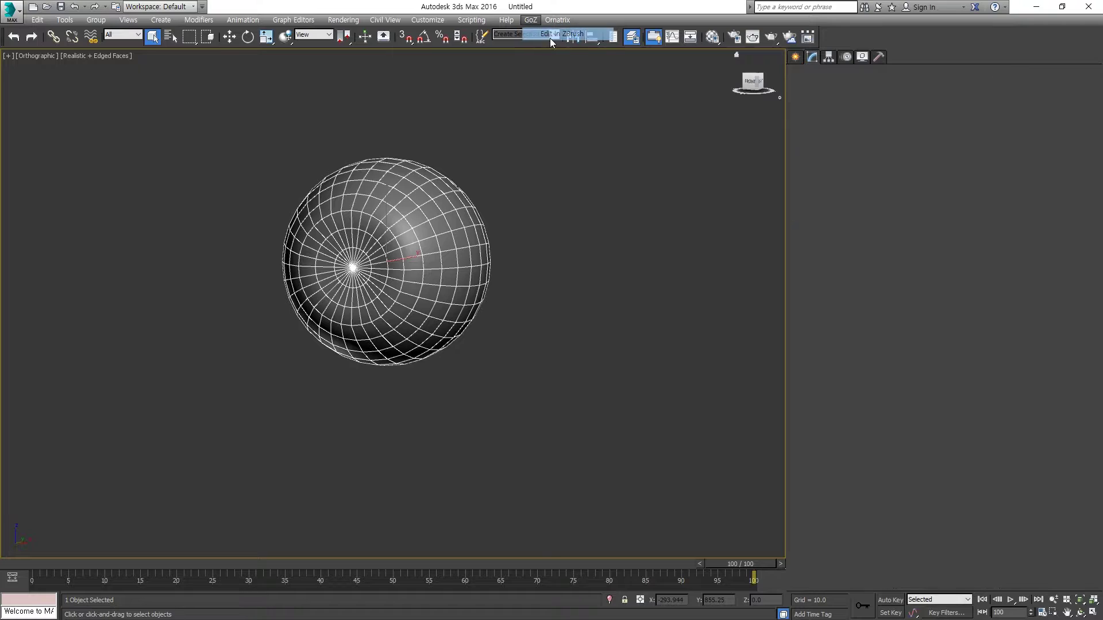
pyautogui.click(549, 34)
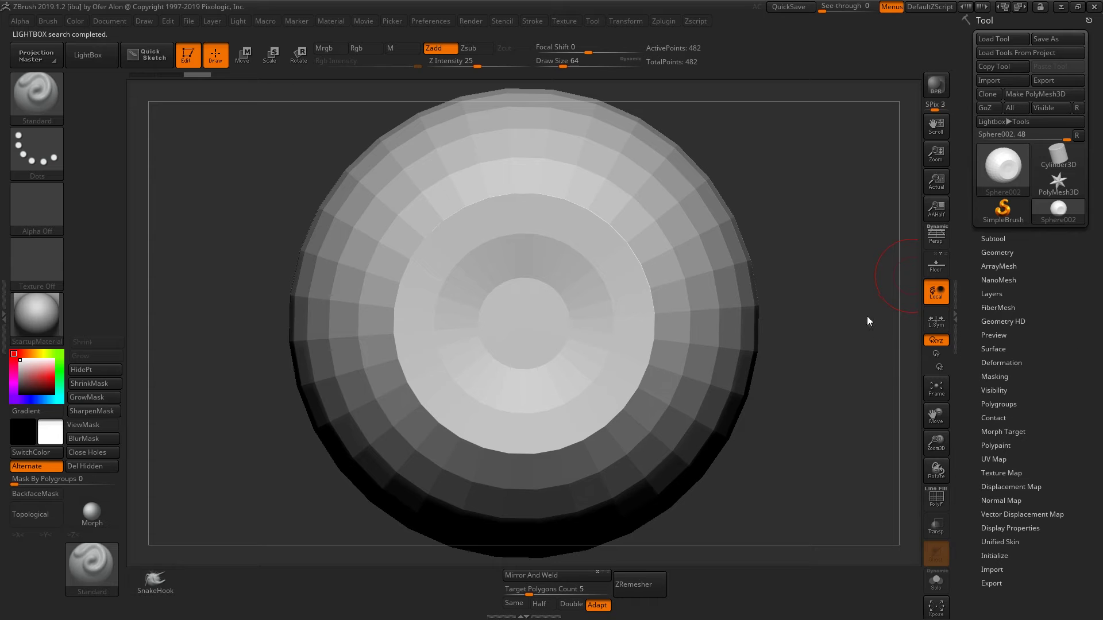
# Subdivide the imported sphere to SDiv 7, about 2.031 million polygons.
pyautogui.moveTo(867, 317); pyautogui.dragTo(823, 305)
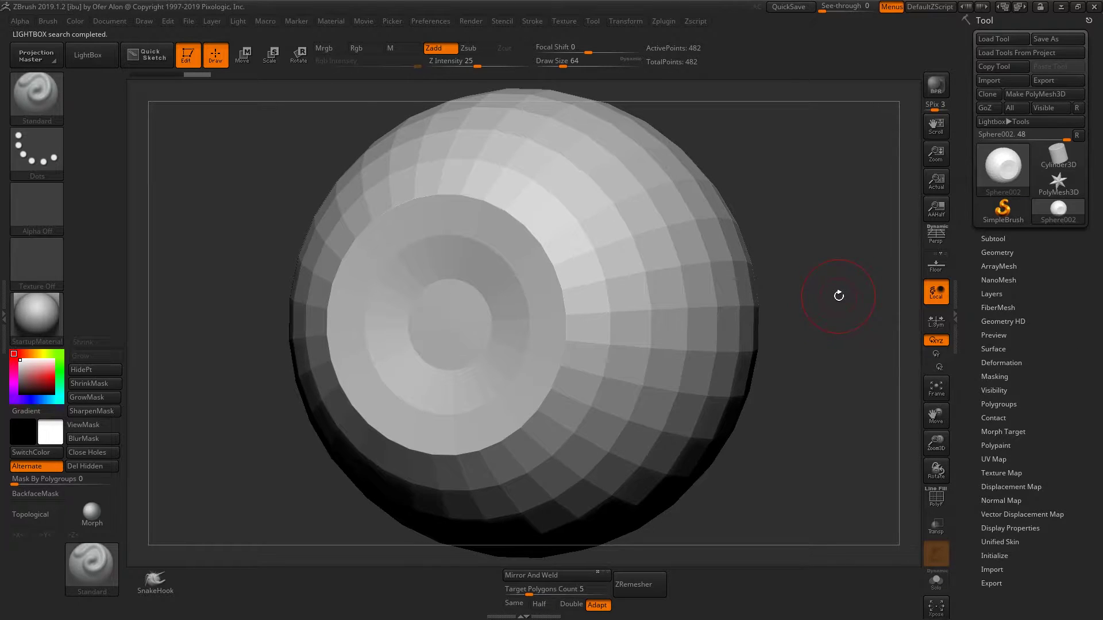
pyautogui.press('ctrl')
pyautogui.press('ctrl')
pyautogui.press('ctrl')
pyautogui.hotkey('ctrl', 'd')
pyautogui.hotkey('ctrl', 'd')
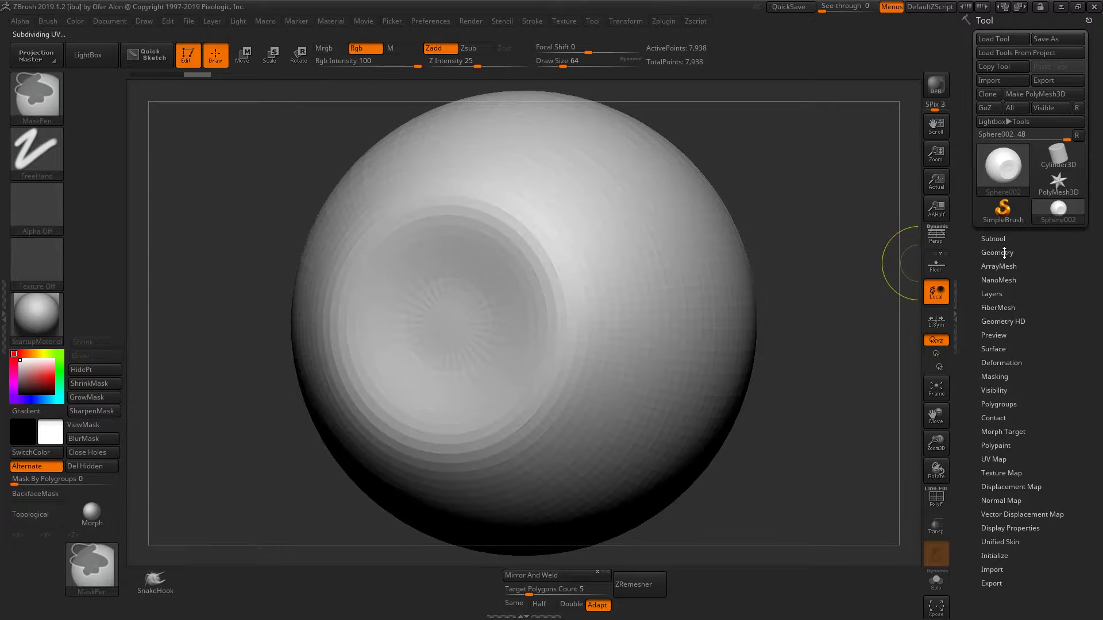
pyautogui.hotkey('ctrl', 'd')
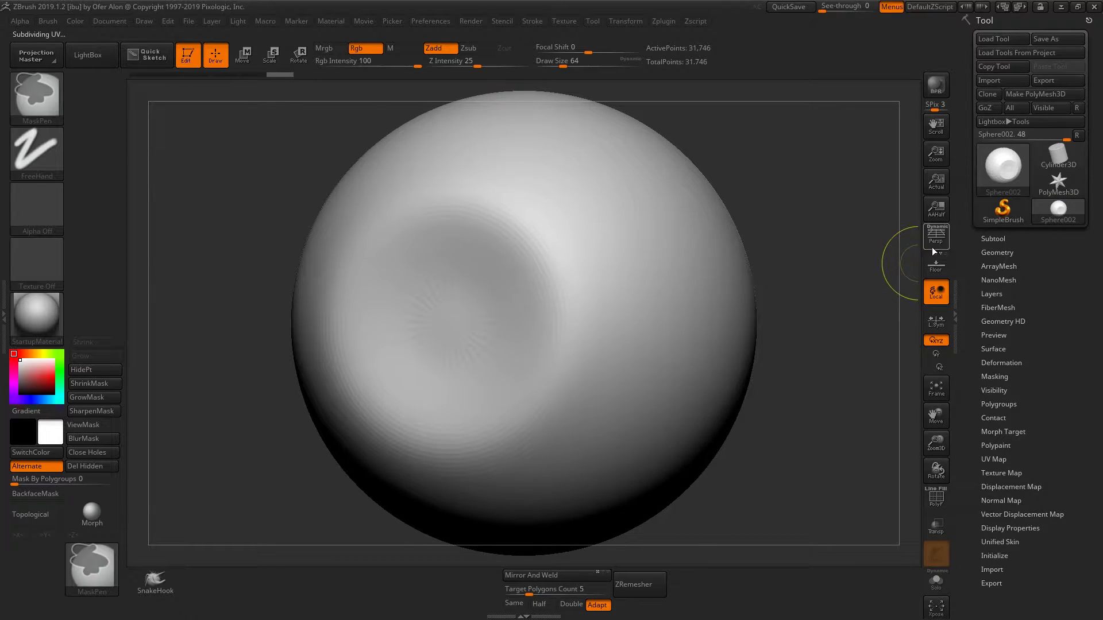
pyautogui.click(999, 253)
pyautogui.hotkey('ctrl', 'd')
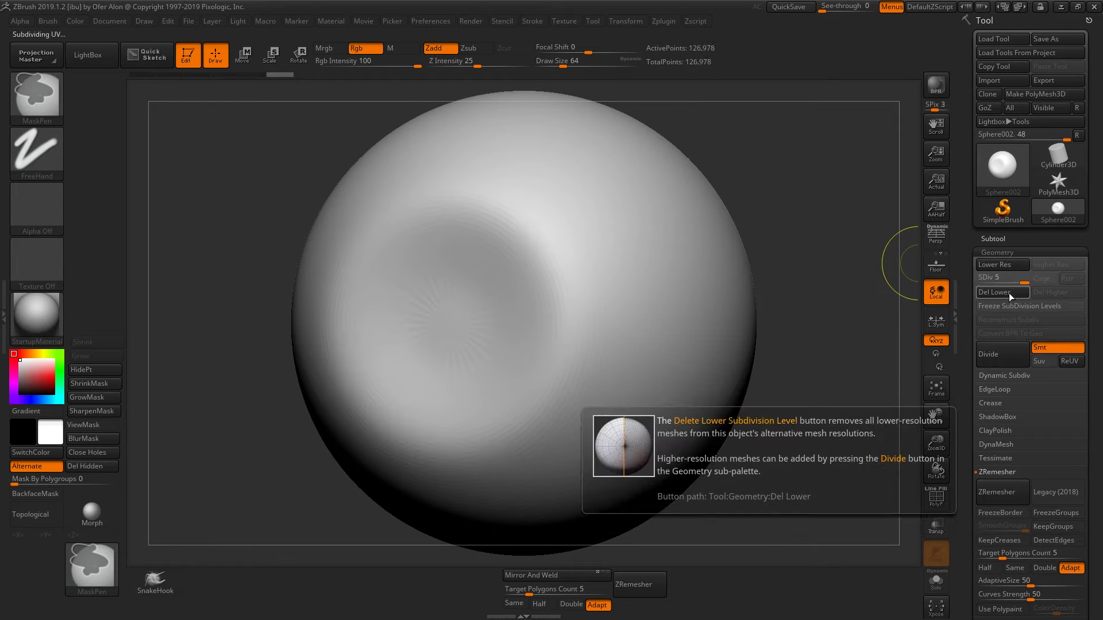
pyautogui.hotkey('ctrl', 'd')
pyautogui.hotkey('ctrl', 'd')
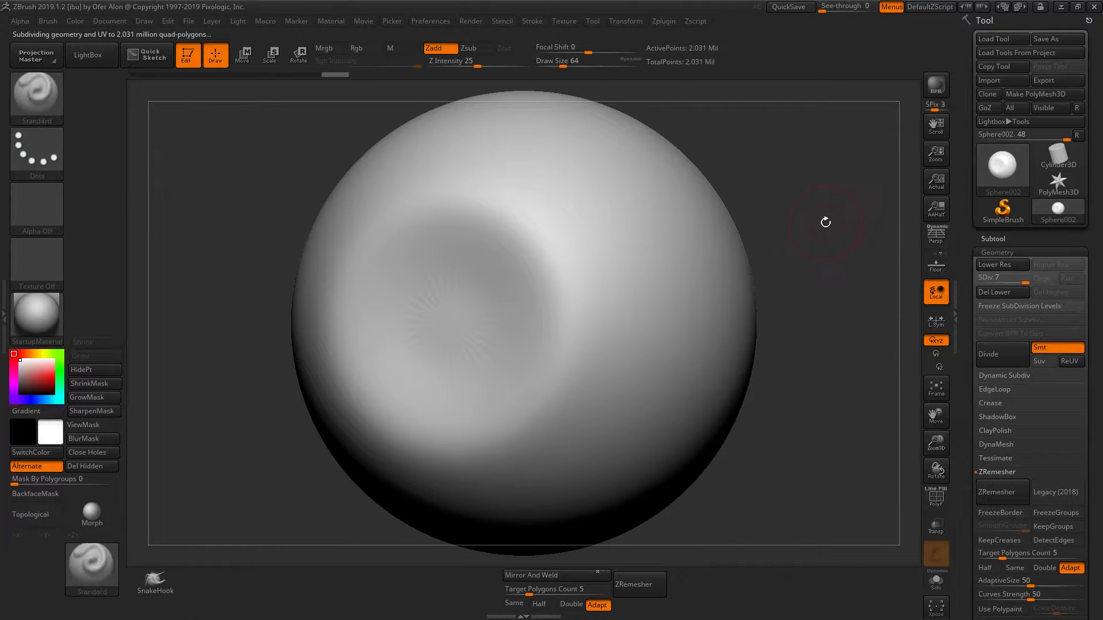
pyautogui.moveTo(832, 225)
pyautogui.mouseDown()
pyautogui.moveTo(827, 233)
pyautogui.moveTo(793, 222)
pyautogui.mouseUp()
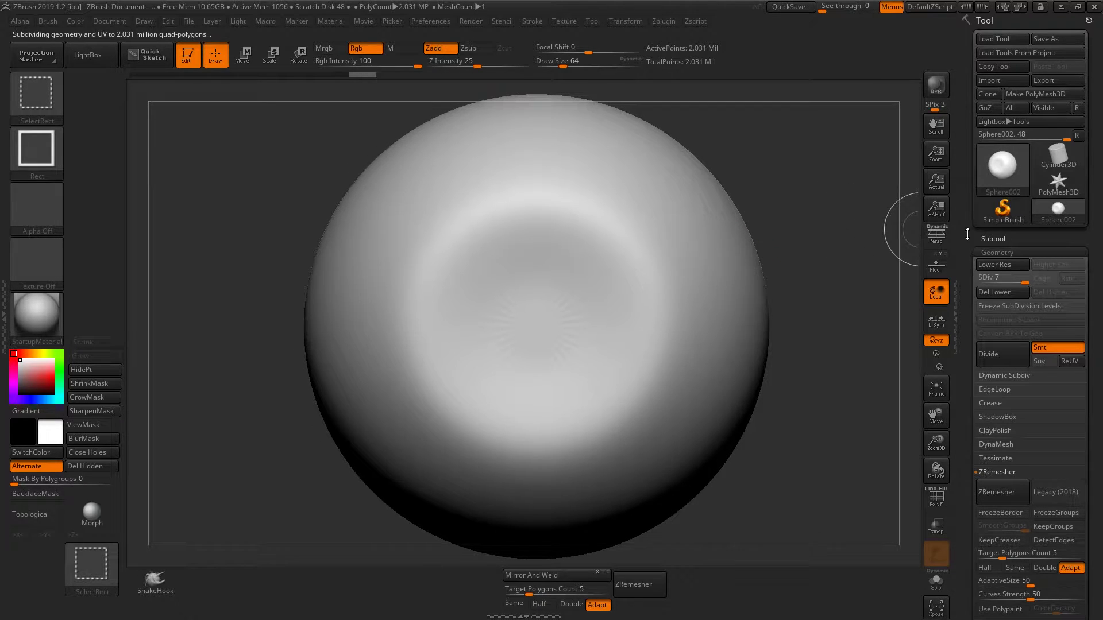
# Duplicate the subtool as Sphere003, then make Sphere002 active and open Texture Map.
pyautogui.hotkey('ctrl', 'shift', 'd')
pyautogui.click(991, 238)
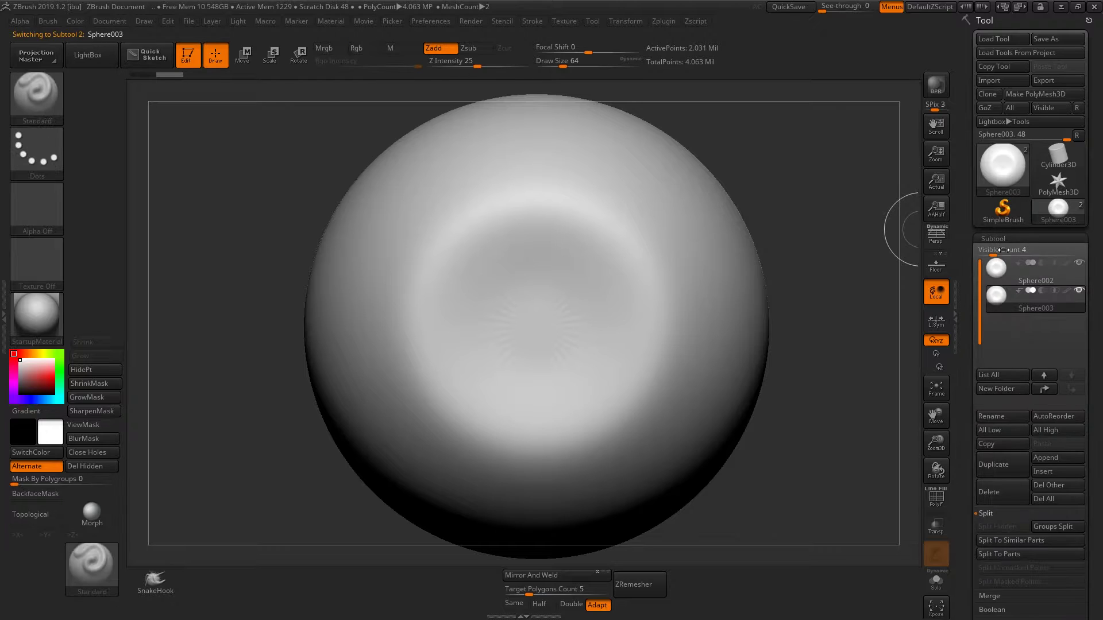
pyautogui.click(1068, 276)
pyautogui.click(1044, 239)
pyautogui.click(997, 253)
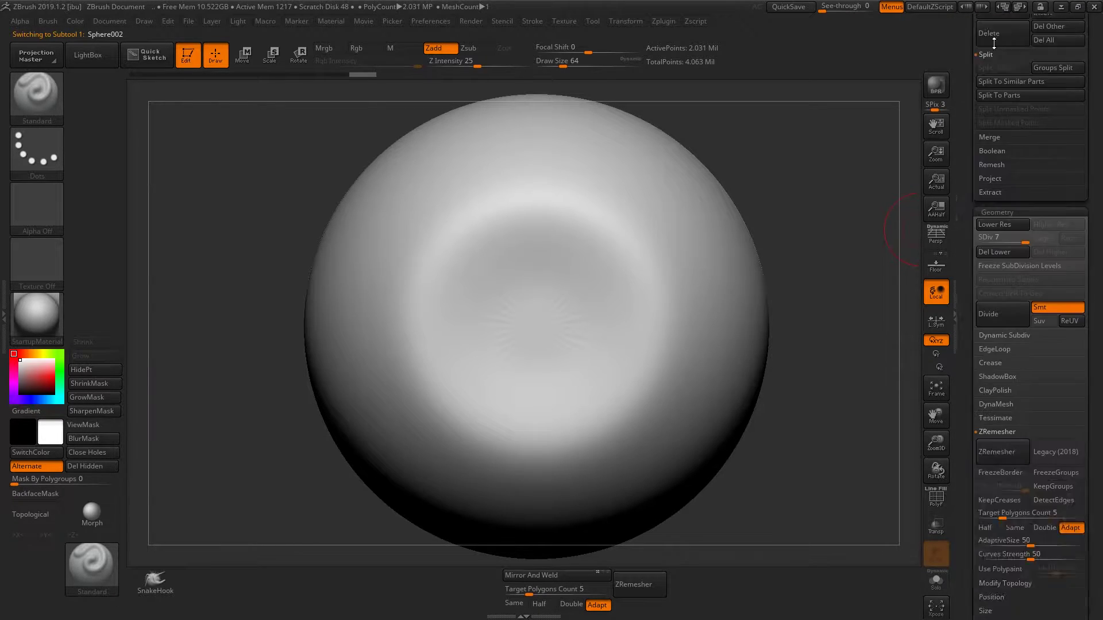
pyautogui.scroll(-3, 961, 376)
pyautogui.scroll(-3, 973, 282)
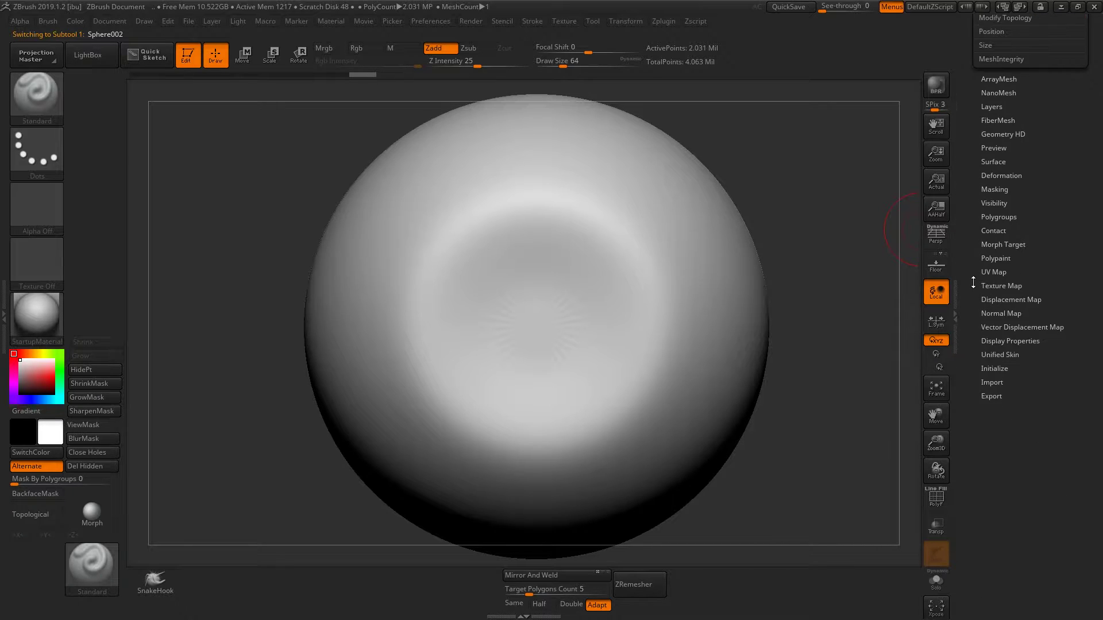
pyautogui.click(1000, 286)
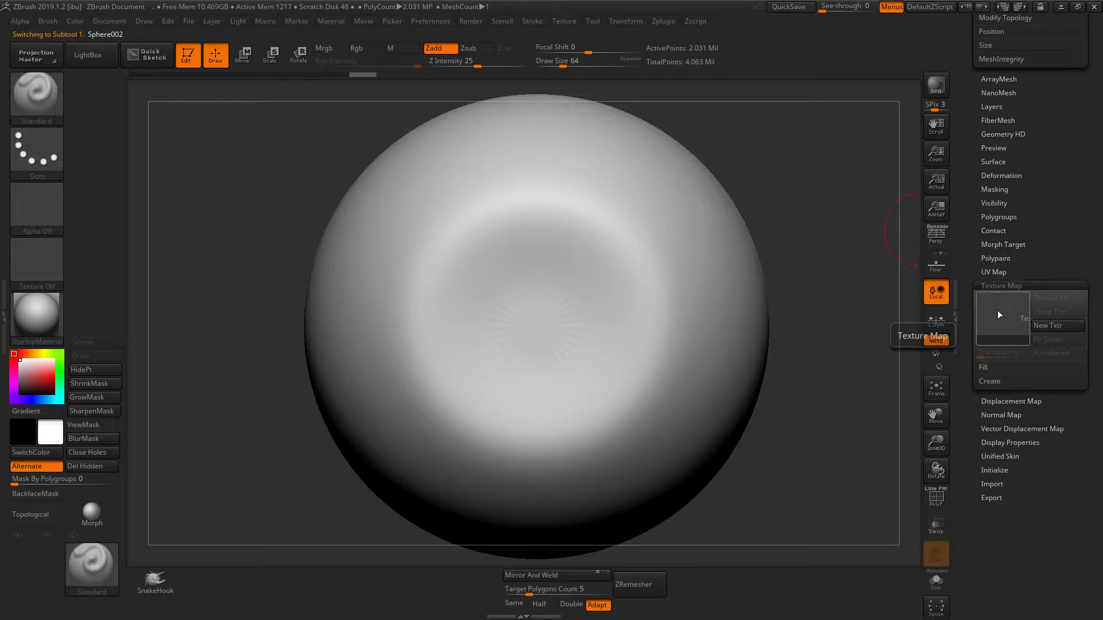
# Import Eyes_Y.png from the Eye folder as the sphere's texture and view it in flat colour.
pyautogui.click(997, 310)
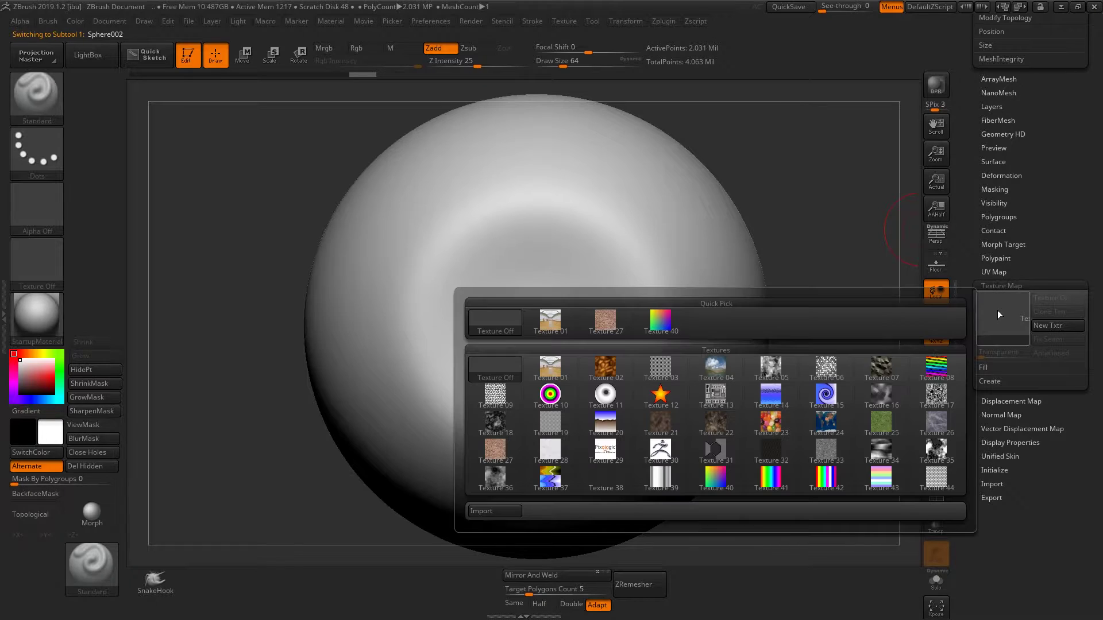
pyautogui.click(491, 515)
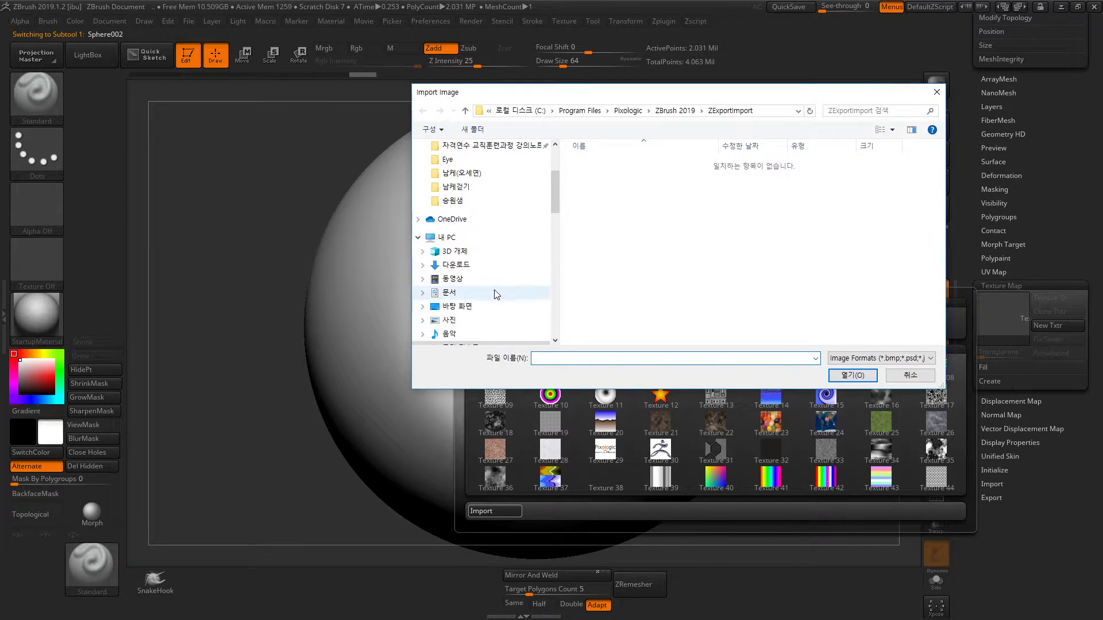
pyautogui.scroll(2, 496, 295)
pyautogui.click(480, 215)
pyautogui.click(654, 184)
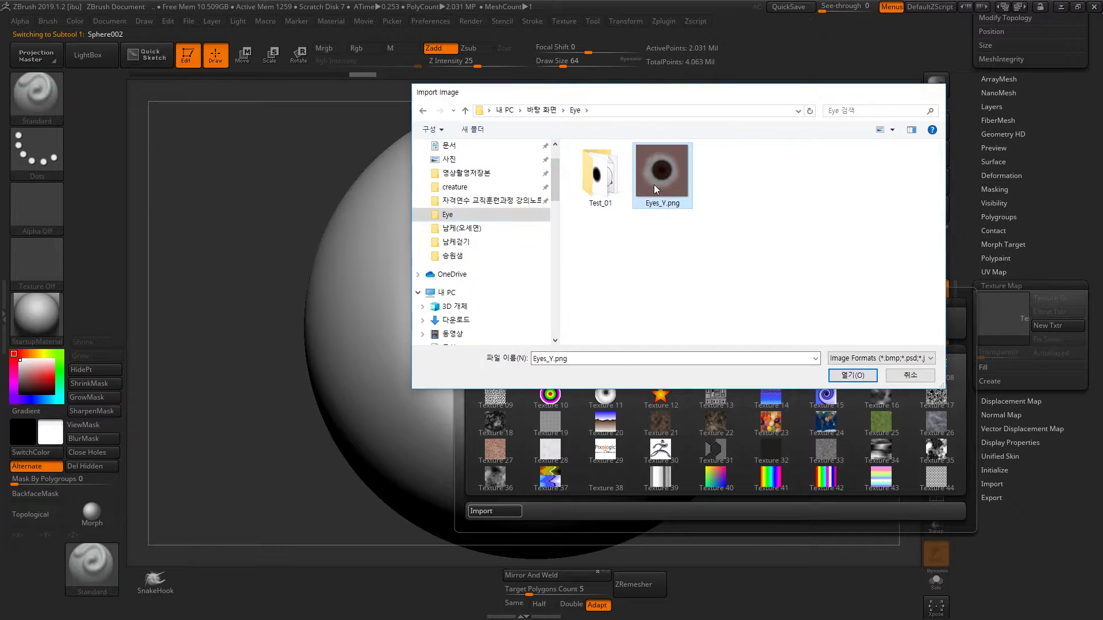
pyautogui.doubleClick(653, 184)
pyautogui.moveTo(851, 309); pyautogui.dragTo(845, 296)
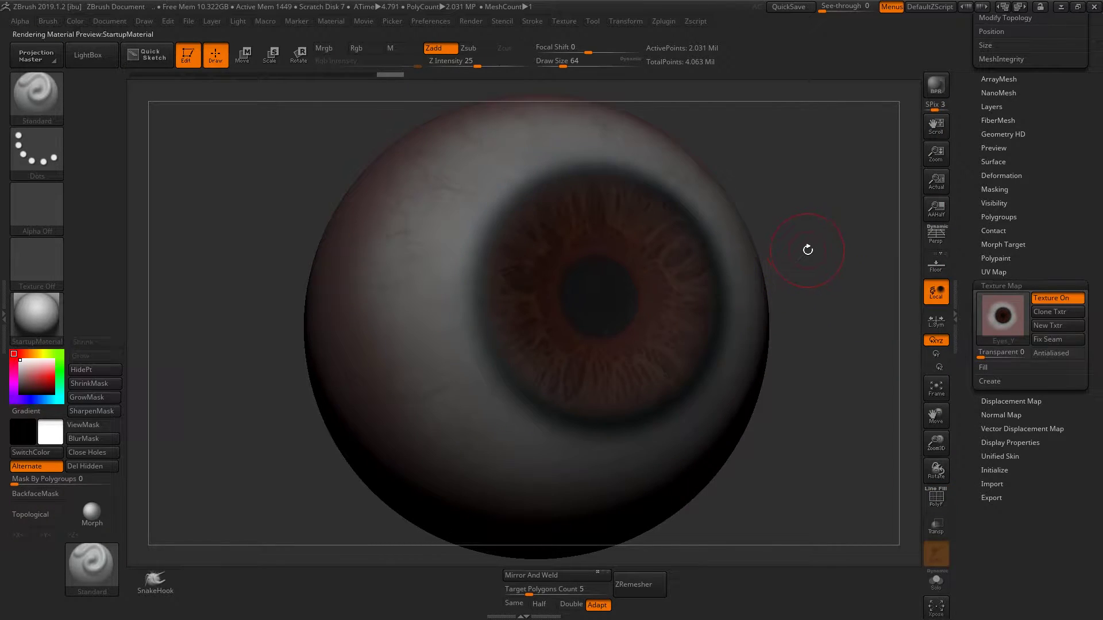
pyautogui.moveTo(766, 247)
pyautogui.mouseDown()
pyautogui.moveTo(848, 230)
pyautogui.moveTo(809, 226)
pyautogui.moveTo(801, 237)
pyautogui.moveTo(879, 229)
pyautogui.mouseUp()
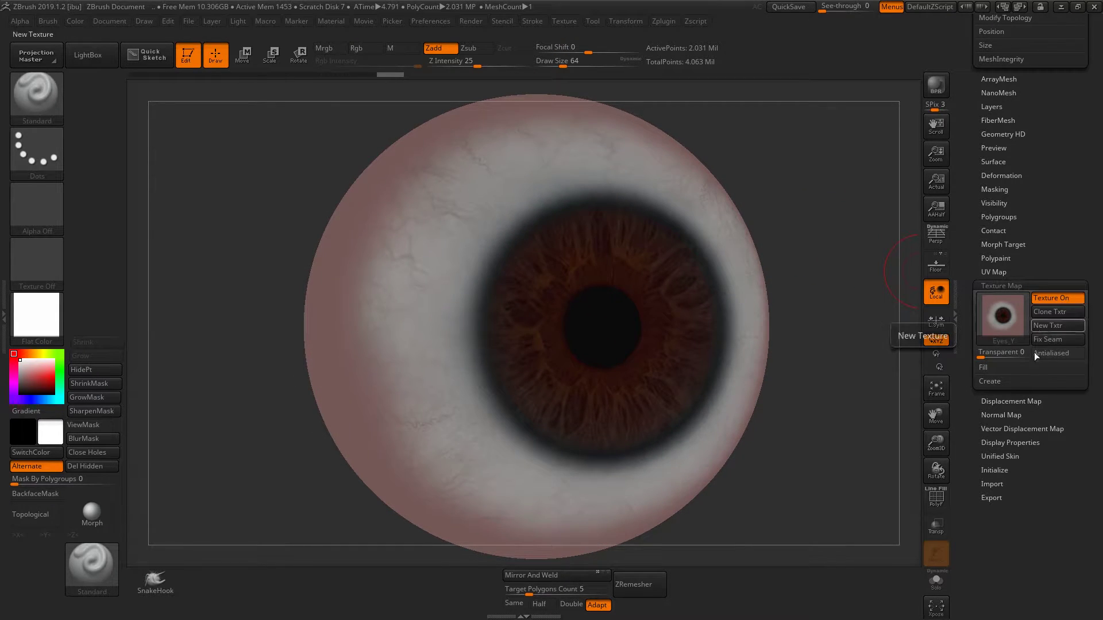
# Clone the eye texture into the Texture palette and turn it into an alpha with MakeAlpha.
pyautogui.click(1017, 401)
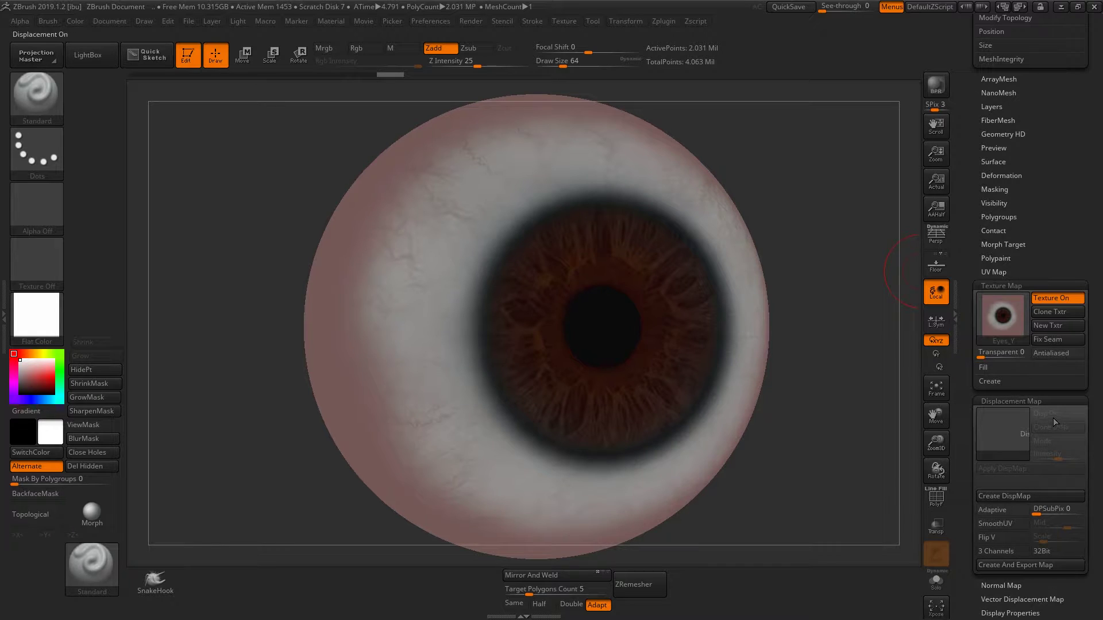
pyautogui.click(1055, 313)
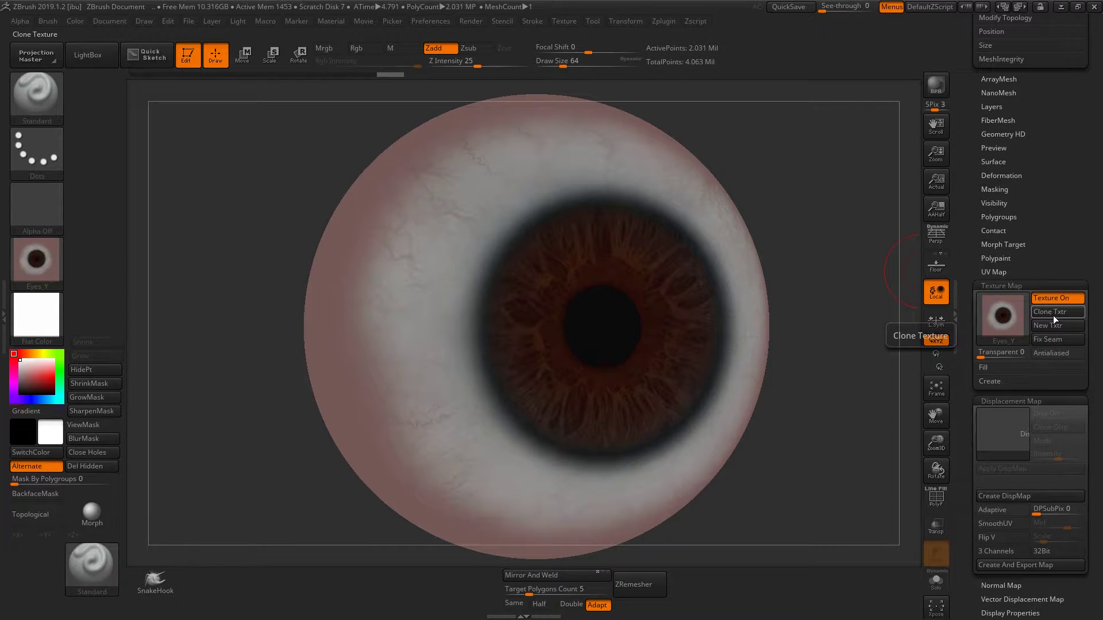
pyautogui.click(39, 262)
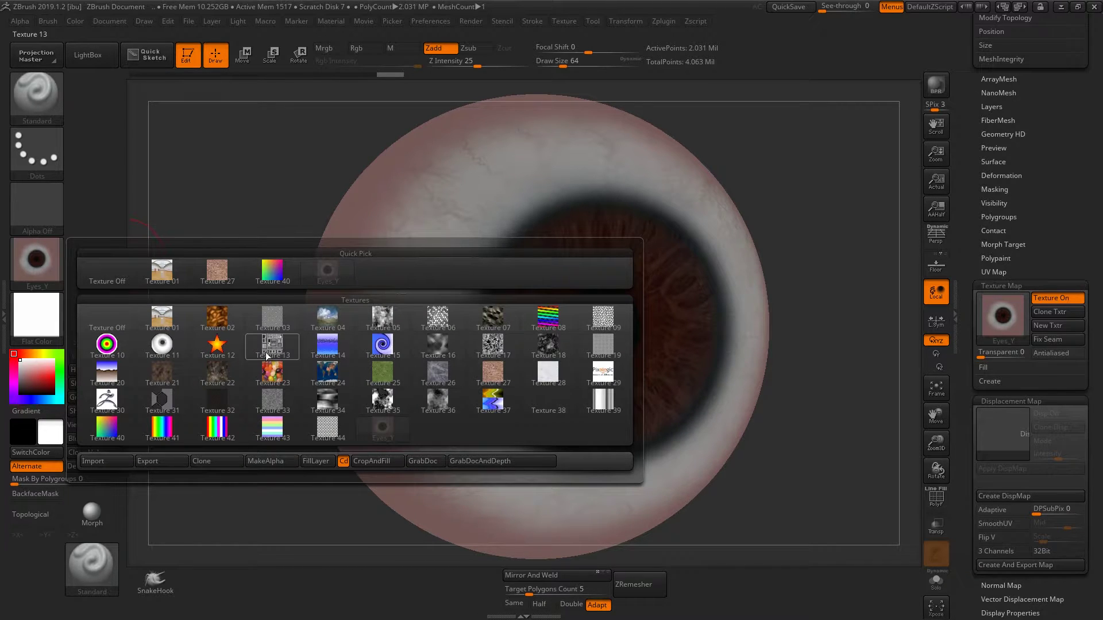
pyautogui.click(275, 463)
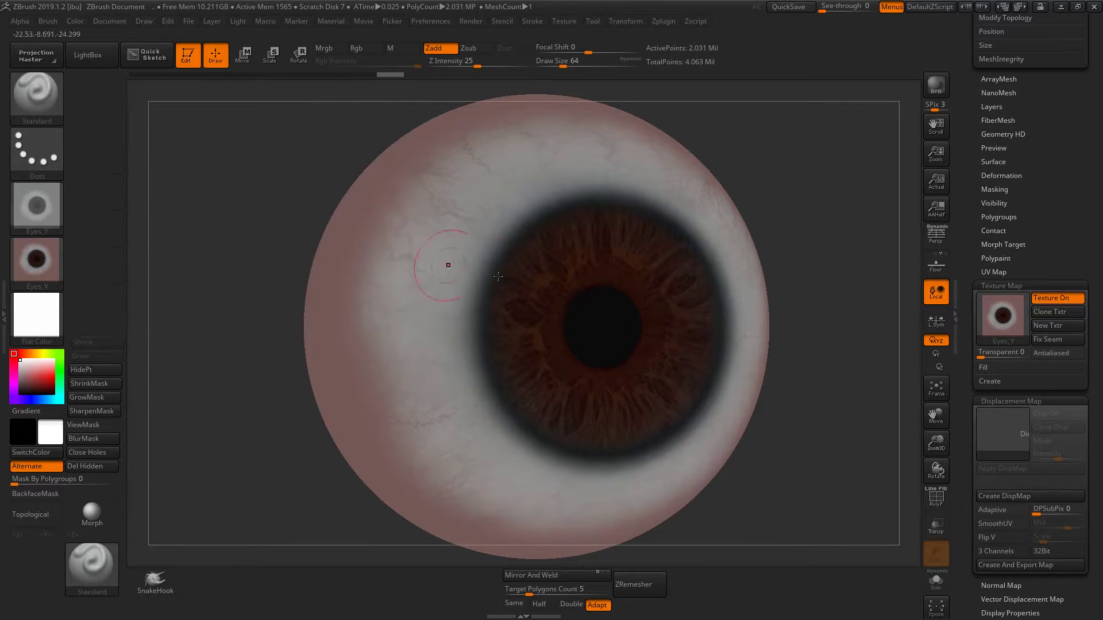
pyautogui.moveTo(831, 266); pyautogui.dragTo(812, 250)
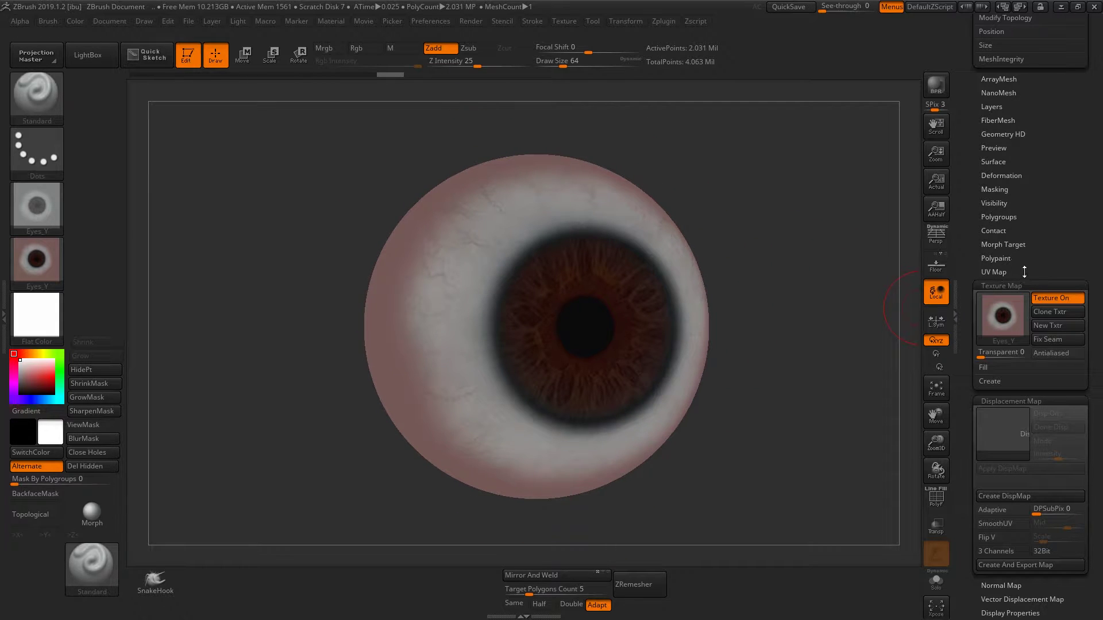
pyautogui.scroll(5, 1024, 271)
pyautogui.keyDown('alt'); pyautogui.moveTo(836, 253); pyautogui.dragTo(834, 239); pyautogui.keyUp('alt')
pyautogui.scroll(-6, 1034, 336)
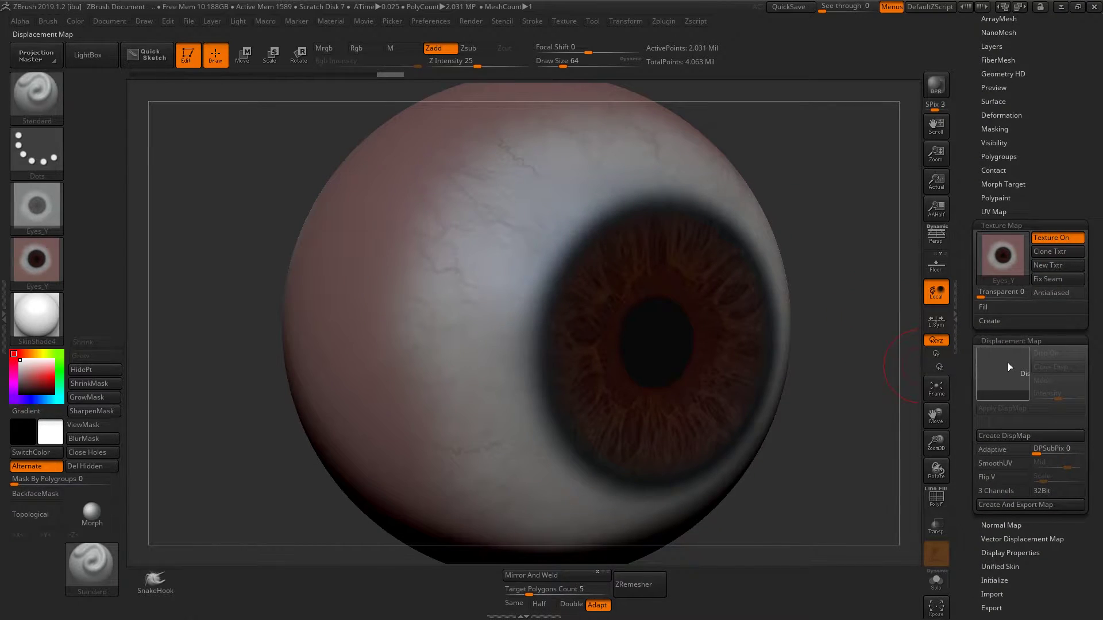
# Assign the Eyes_Y alpha as the displacement map and zoom in close on the eyeball surface.
pyautogui.press('a')
pyautogui.click(605, 376)
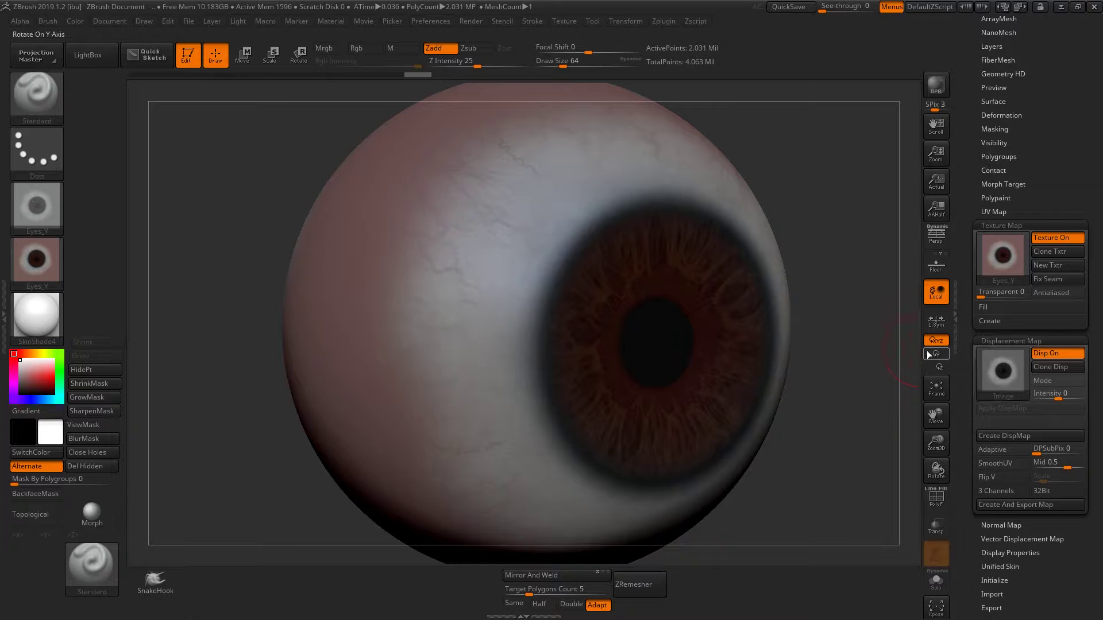
pyautogui.moveTo(874, 347)
pyautogui.mouseDown()
pyautogui.moveTo(749, 275)
pyautogui.moveTo(788, 310)
pyautogui.moveTo(809, 293)
pyautogui.moveTo(803, 351)
pyautogui.moveTo(894, 354)
pyautogui.mouseUp()
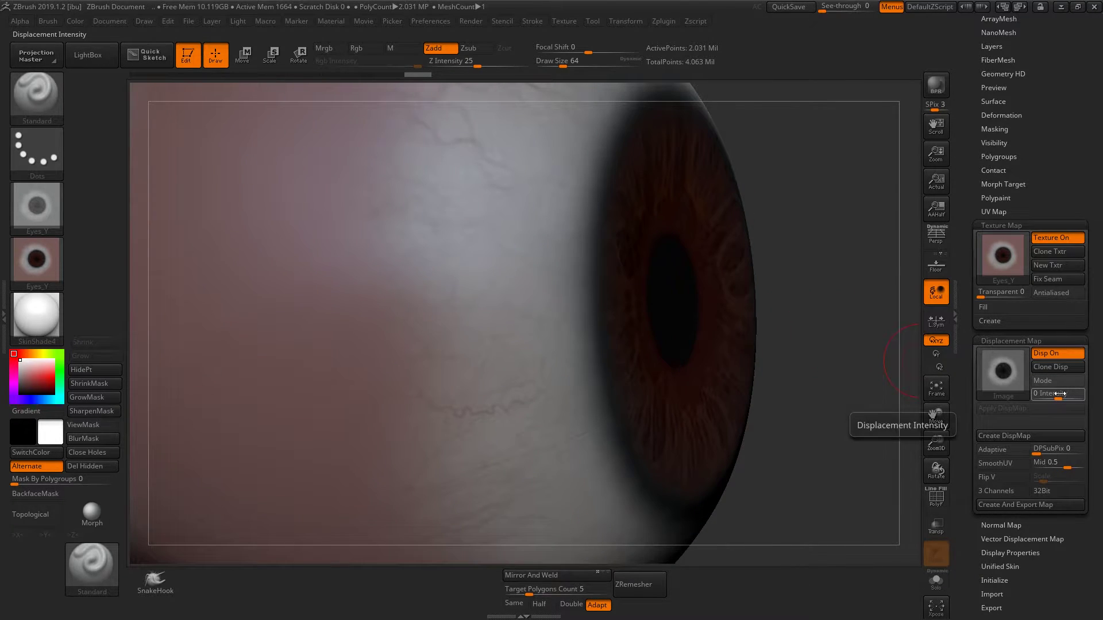
pyautogui.moveTo(1057, 394); pyautogui.dragTo(1070, 394)
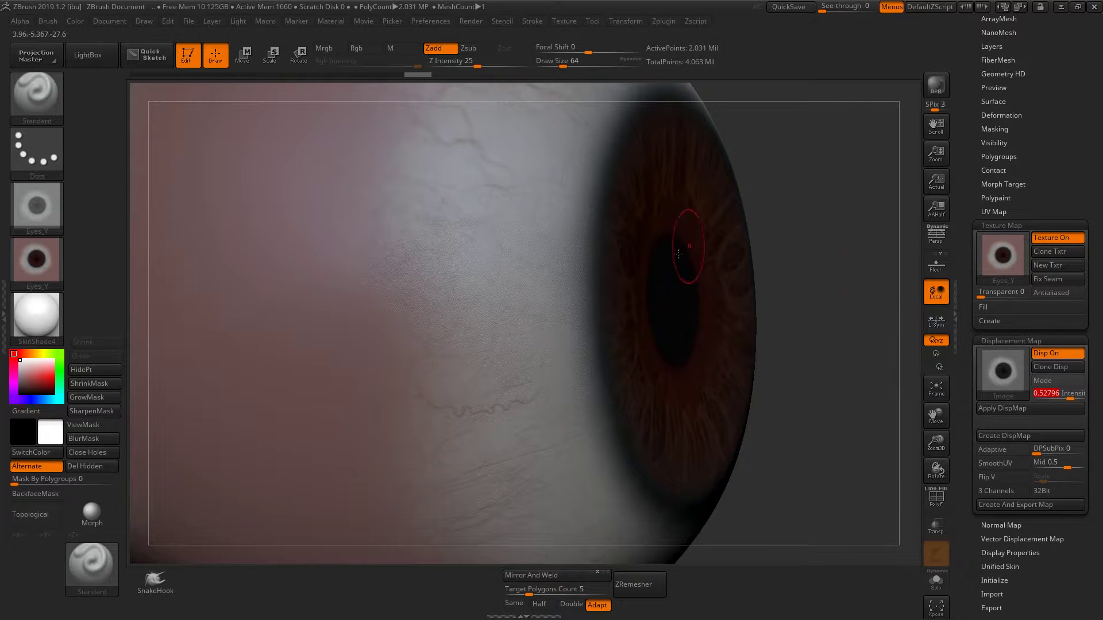
pyautogui.keyDown('alt'); pyautogui.moveTo(724, 315); pyautogui.dragTo(728, 229); pyautogui.keyUp('alt')
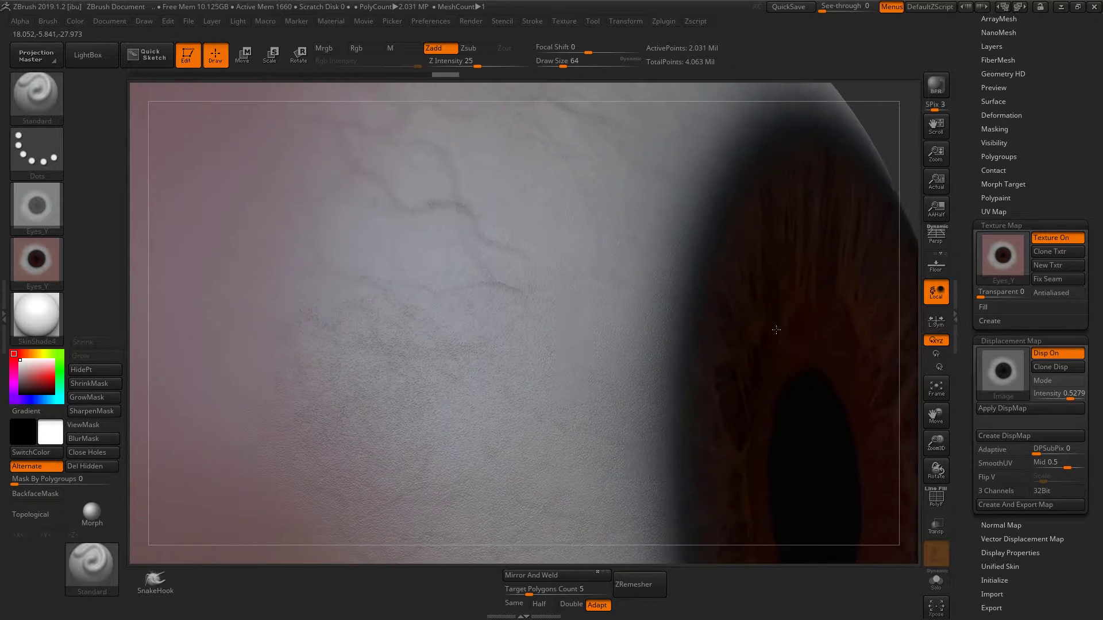
pyautogui.moveTo(885, 102)
pyautogui.keyDown('alt'); pyautogui.mouseDown()
pyautogui.moveTo(751, 274)
pyautogui.moveTo(749, 262)
pyautogui.moveTo(792, 325)
pyautogui.mouseUp(); pyautogui.keyUp('alt')
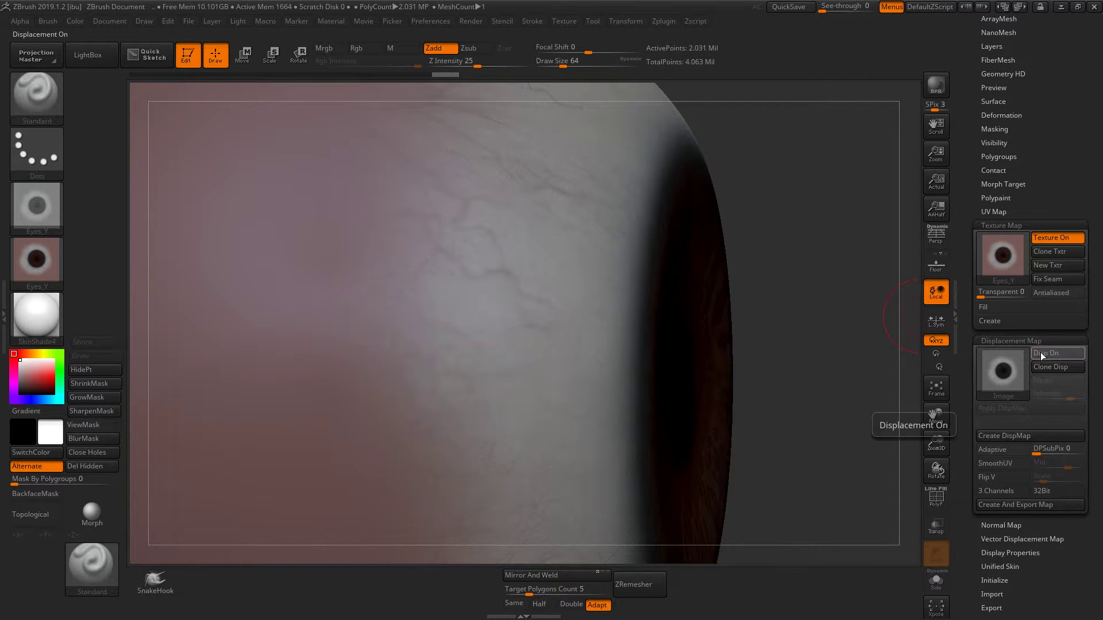
# Add a new sculpt layer, Untitled Layer 1, to the eyeball in Tool > Layers.
pyautogui.scroll(3, 1059, 270)
pyautogui.scroll(3, 1030, 290)
pyautogui.scroll(2, 1031, 290)
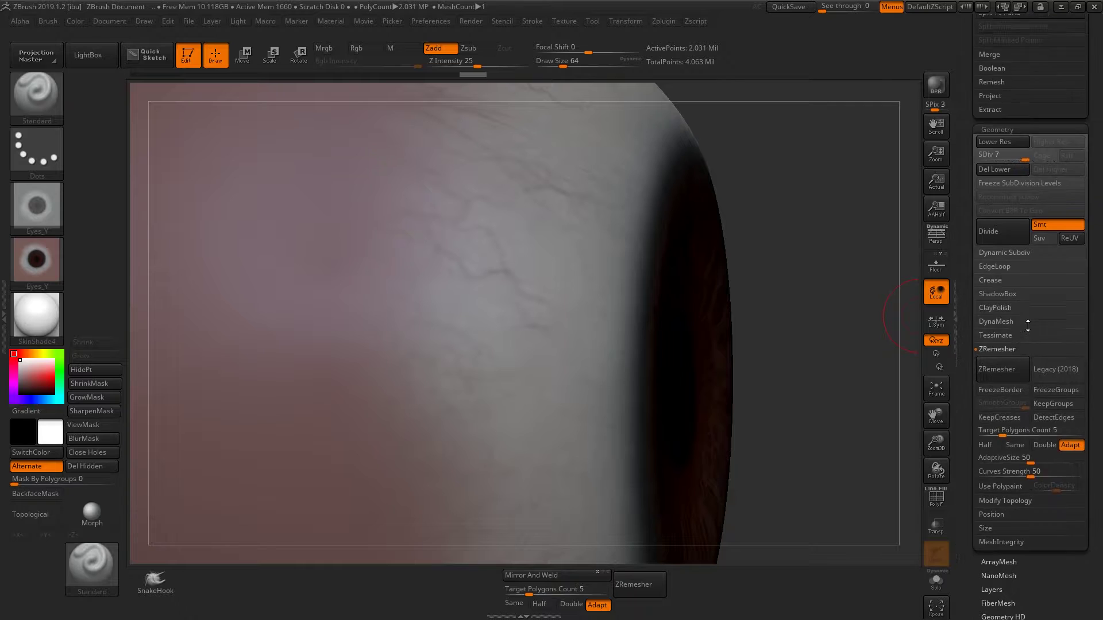
pyautogui.scroll(-4, 1034, 289)
pyautogui.hotkey('ctrl', 'shift')
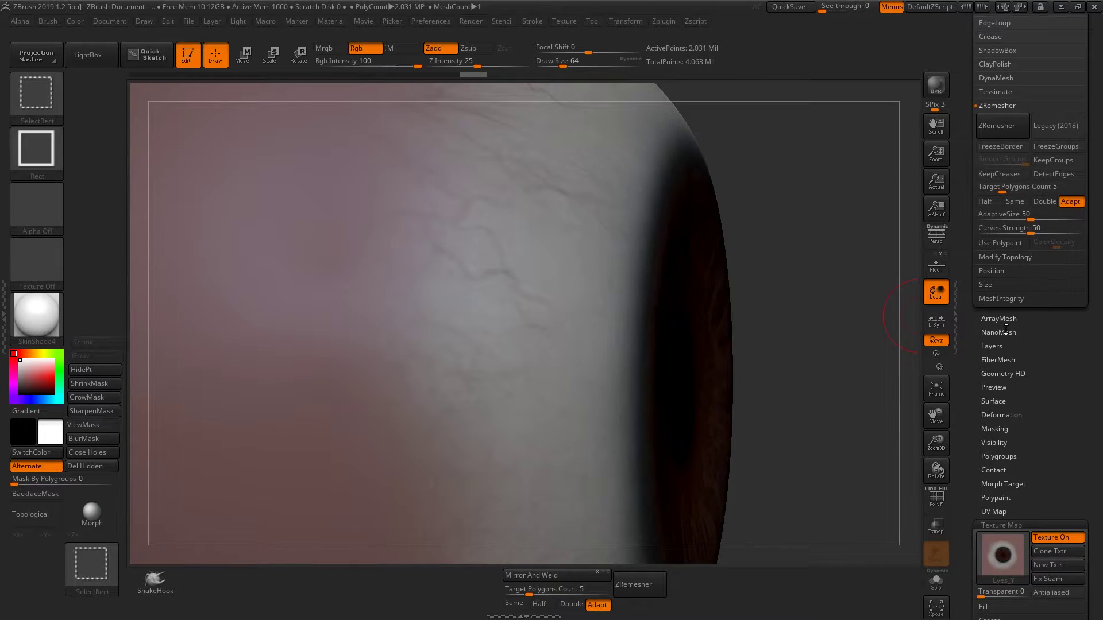
pyautogui.click(997, 346)
pyautogui.scroll(-4, 1033, 280)
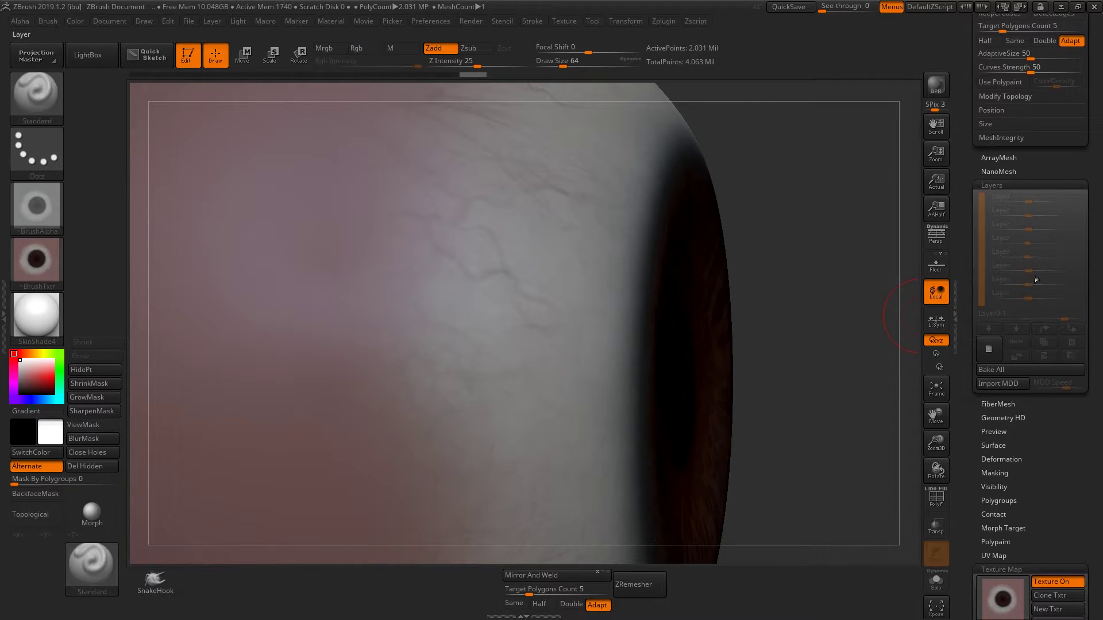
pyautogui.click(994, 346)
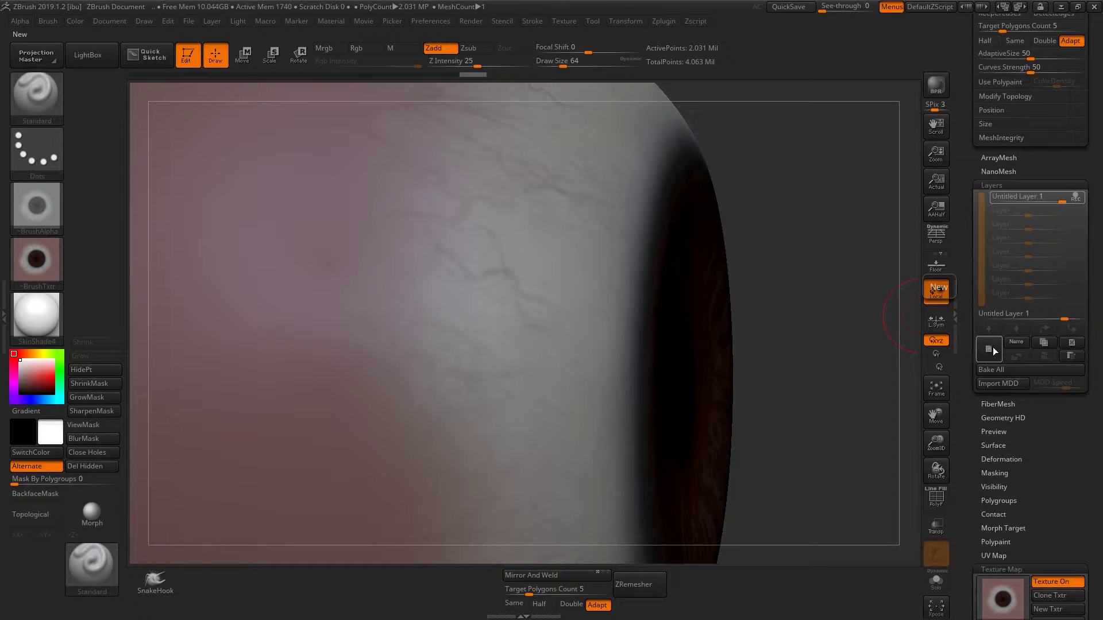
pyautogui.moveTo(862, 236)
pyautogui.mouseDown()
pyautogui.moveTo(832, 244)
pyautogui.moveTo(895, 261)
pyautogui.mouseUp()
# Save the eyeball tool over Eye_001.ZTL, confirming the overwrite.
pyautogui.scroll(-5, 1018, 398)
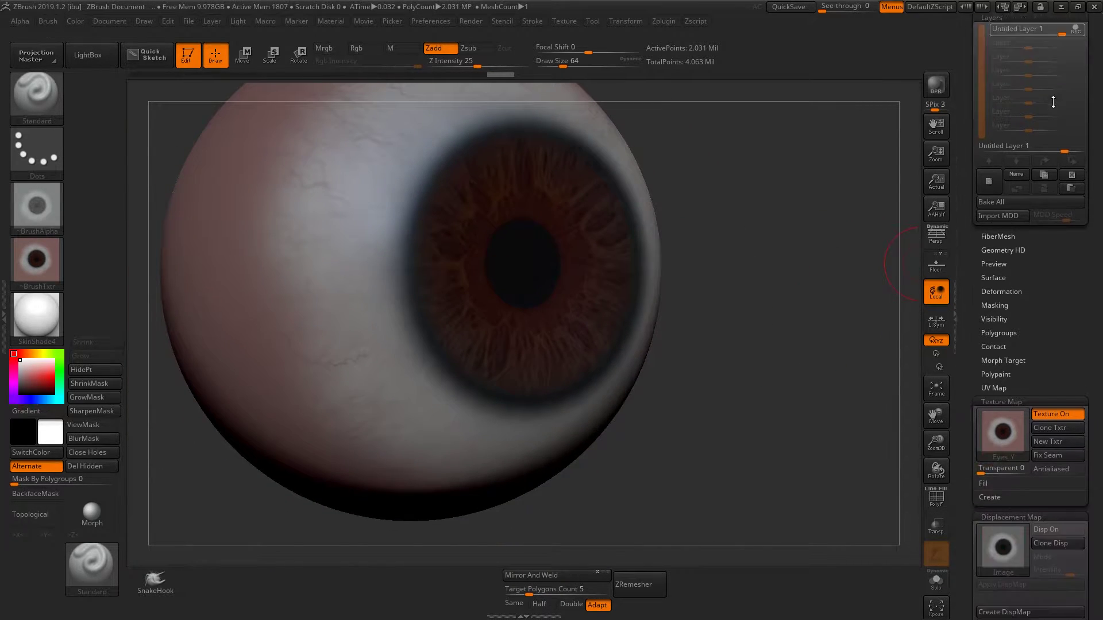
pyautogui.scroll(-3, 1044, 484)
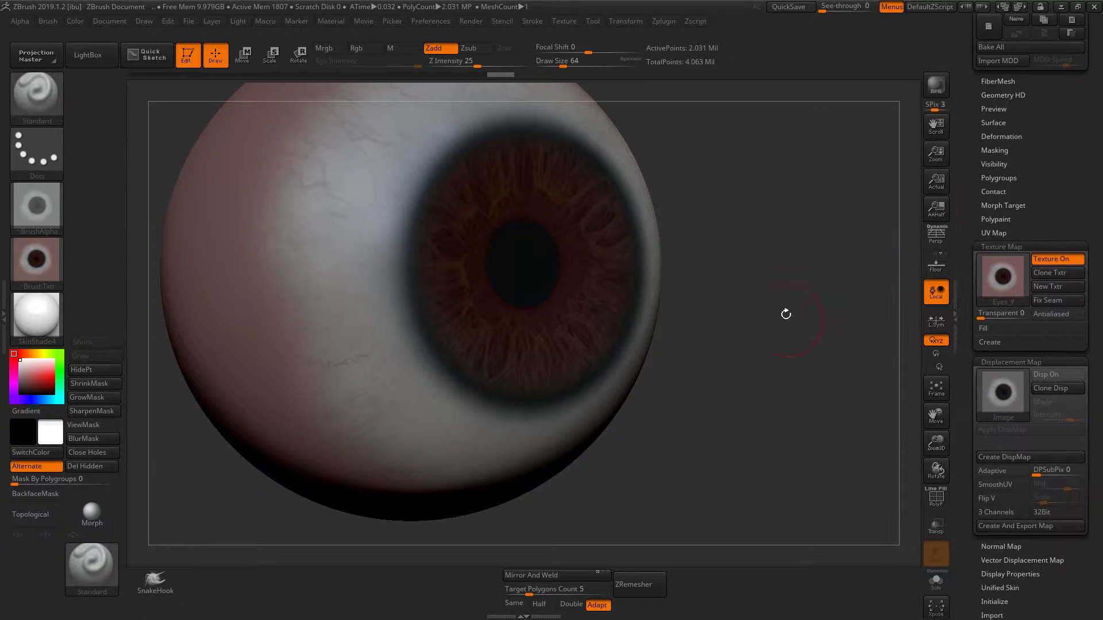
pyautogui.moveTo(786, 313); pyautogui.dragTo(796, 304)
pyautogui.hotkey('ctrl', 'shift')
pyautogui.hotkey('ctrl', 's')
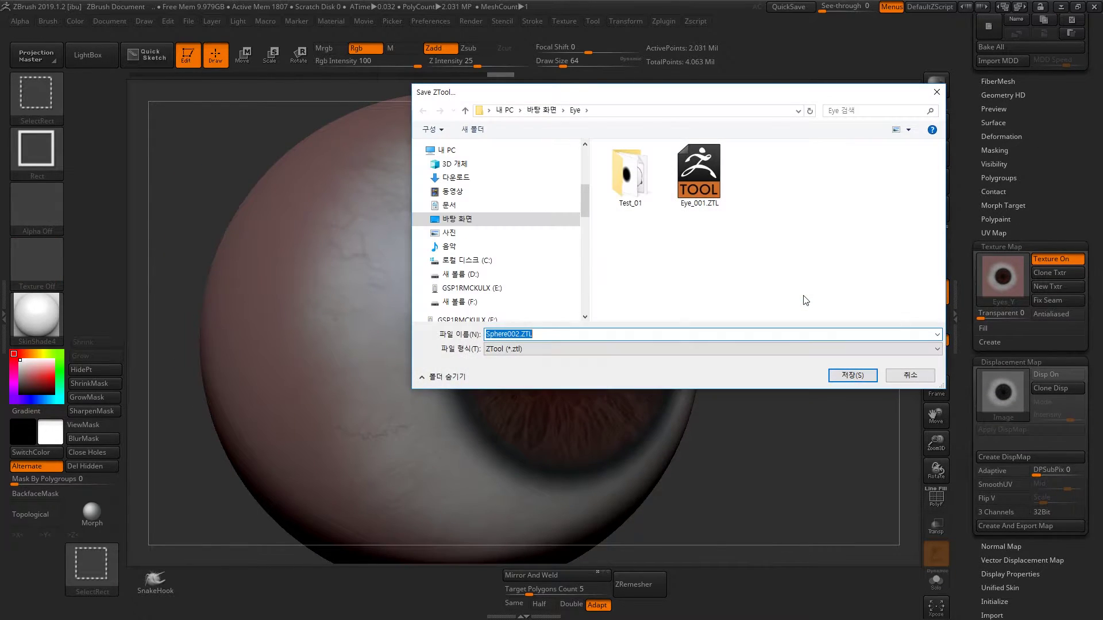
pyautogui.doubleClick(698, 175)
pyautogui.click(576, 314)
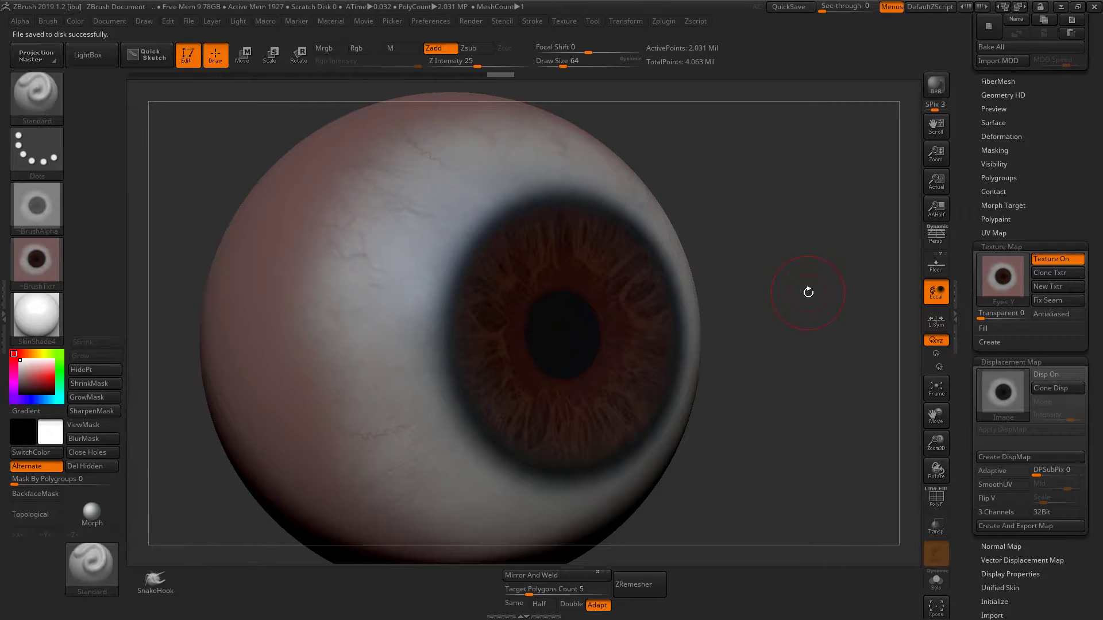
# Turn on the displacement map preview with an intensity of 2.3.
pyautogui.moveTo(808, 293)
pyautogui.mouseDown()
pyautogui.moveTo(767, 240)
pyautogui.moveTo(851, 295)
pyautogui.mouseUp()
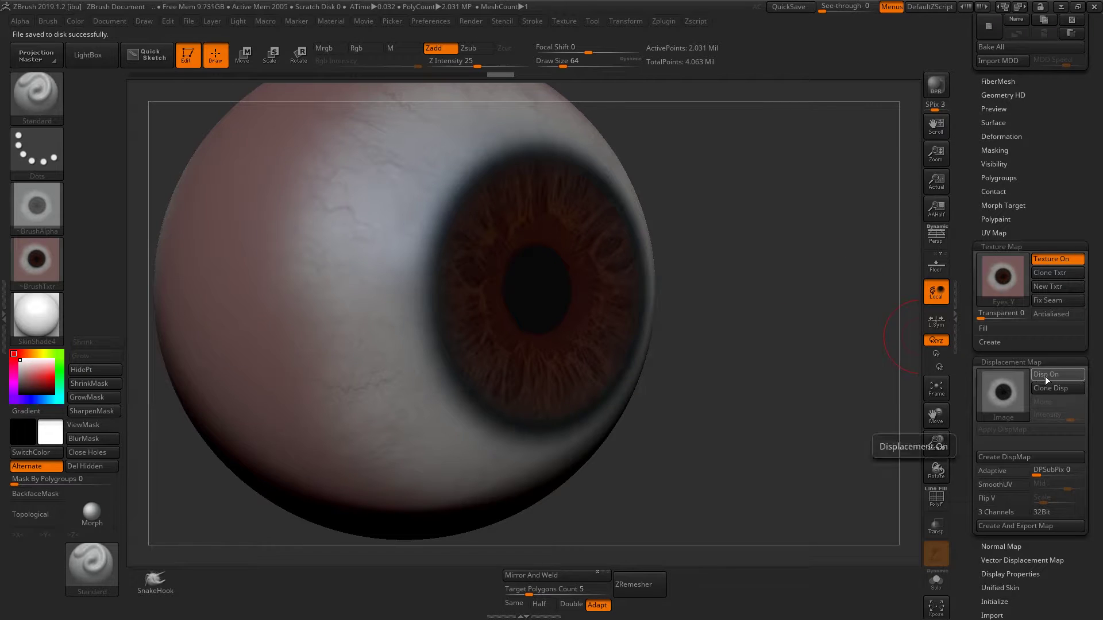
pyautogui.click(1045, 375)
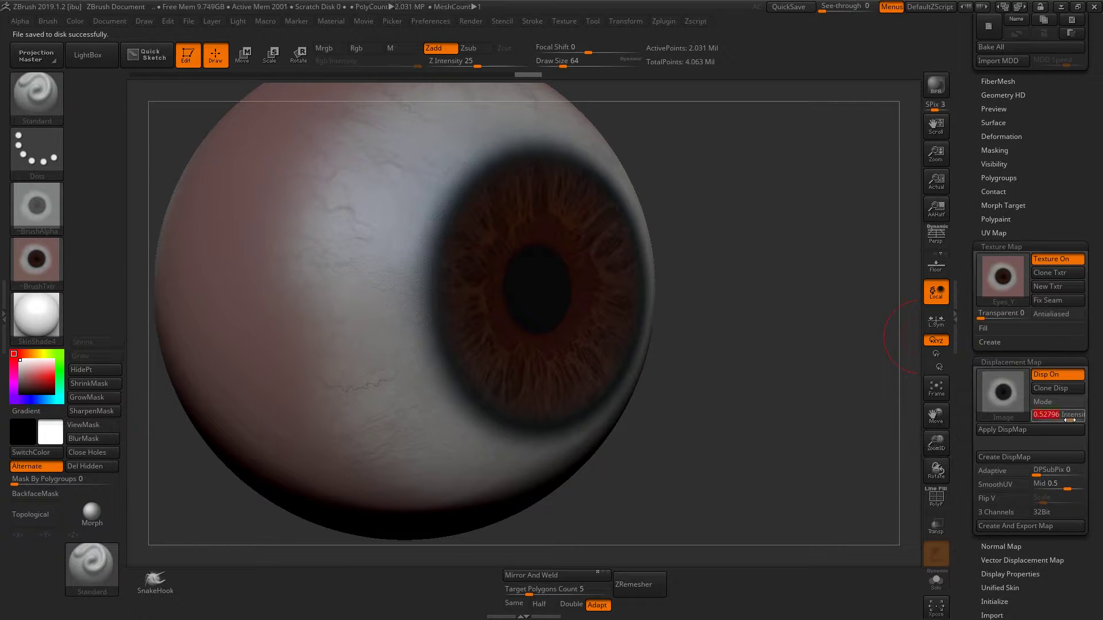
pyautogui.click(1068, 414)
pyautogui.write('2.3')
pyautogui.press('Return')
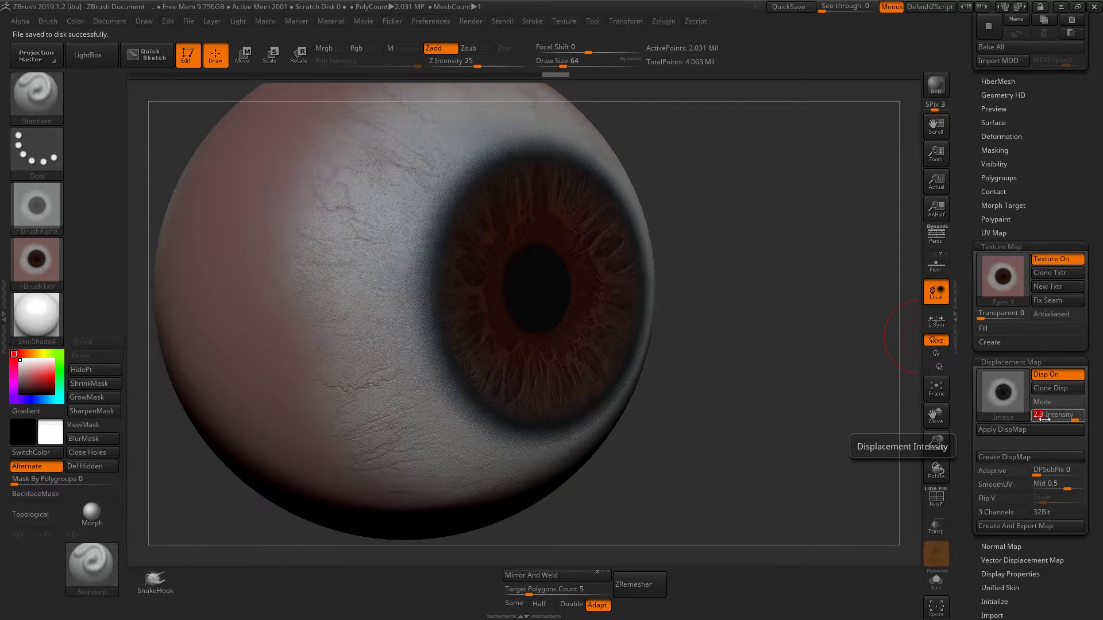
# Orbit and zoom around the eyeball to inspect the raised vein relief on the sclera.
pyautogui.moveTo(743, 357); pyautogui.dragTo(756, 368)
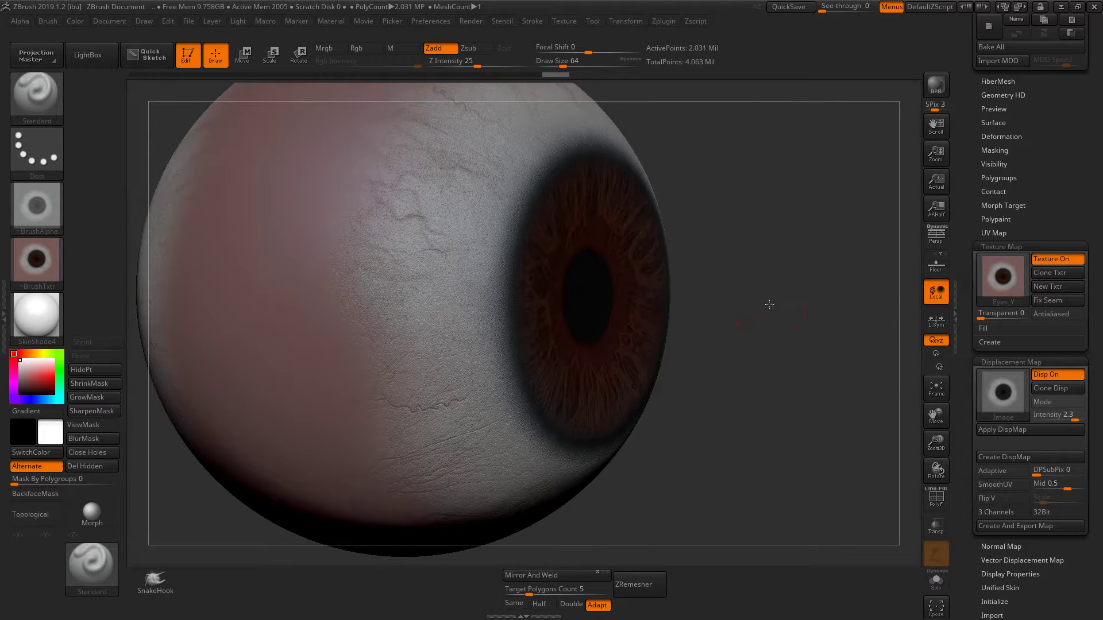
pyautogui.moveTo(770, 304); pyautogui.dragTo(776, 315)
pyautogui.scroll(5, 1028, 230)
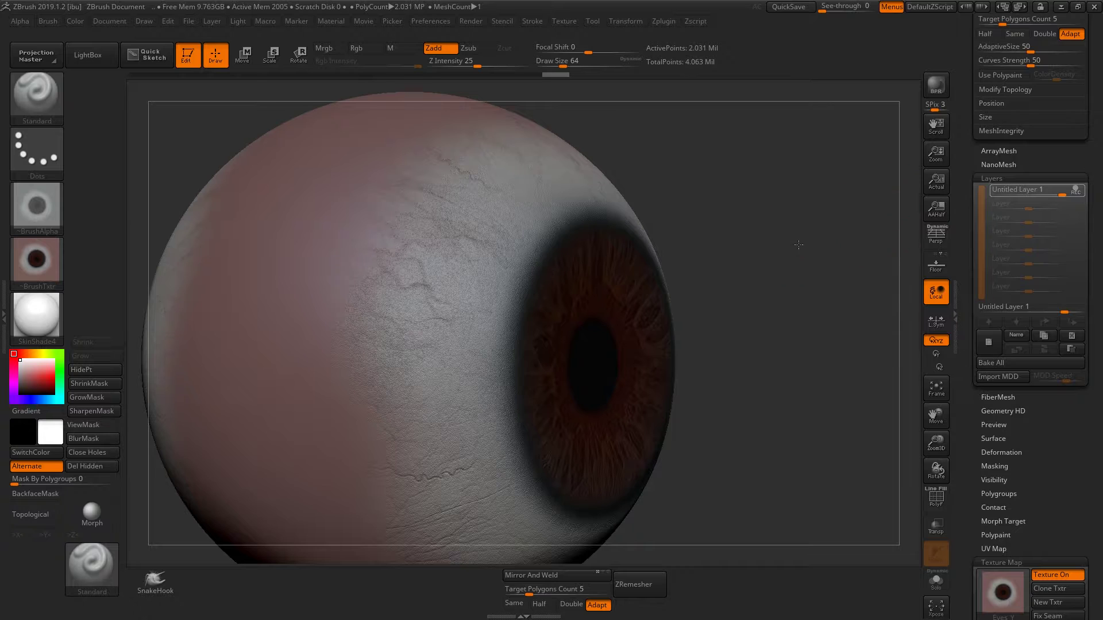
pyautogui.moveTo(879, 209)
pyautogui.mouseDown()
pyautogui.moveTo(804, 280)
pyautogui.moveTo(934, 302)
pyautogui.mouseUp()
pyautogui.scroll(-5, 967, 428)
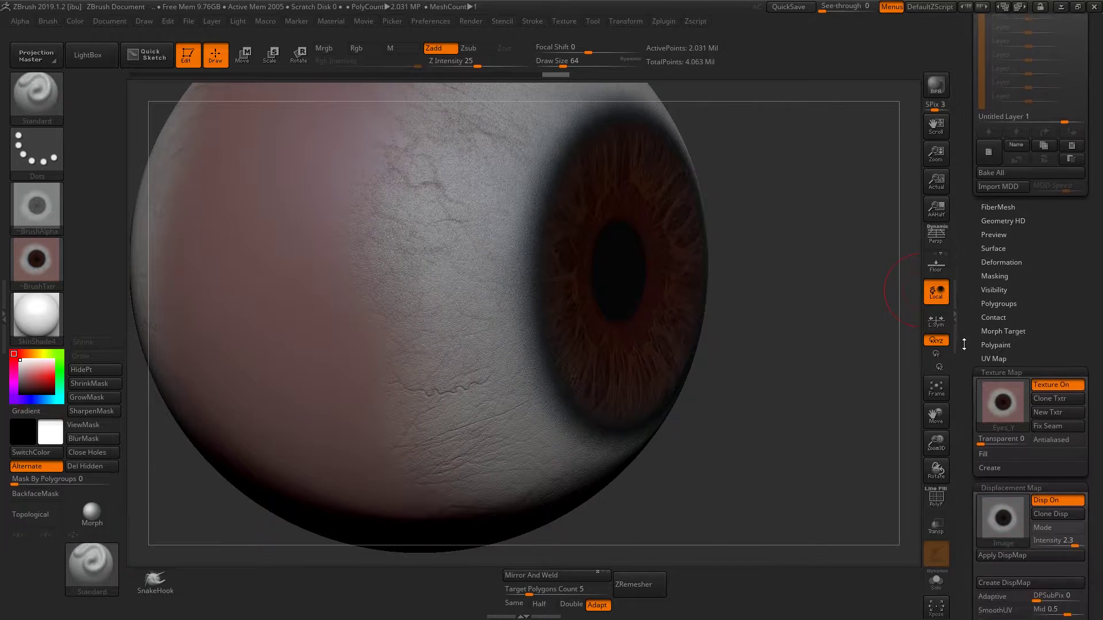
pyautogui.scroll(-5, 968, 428)
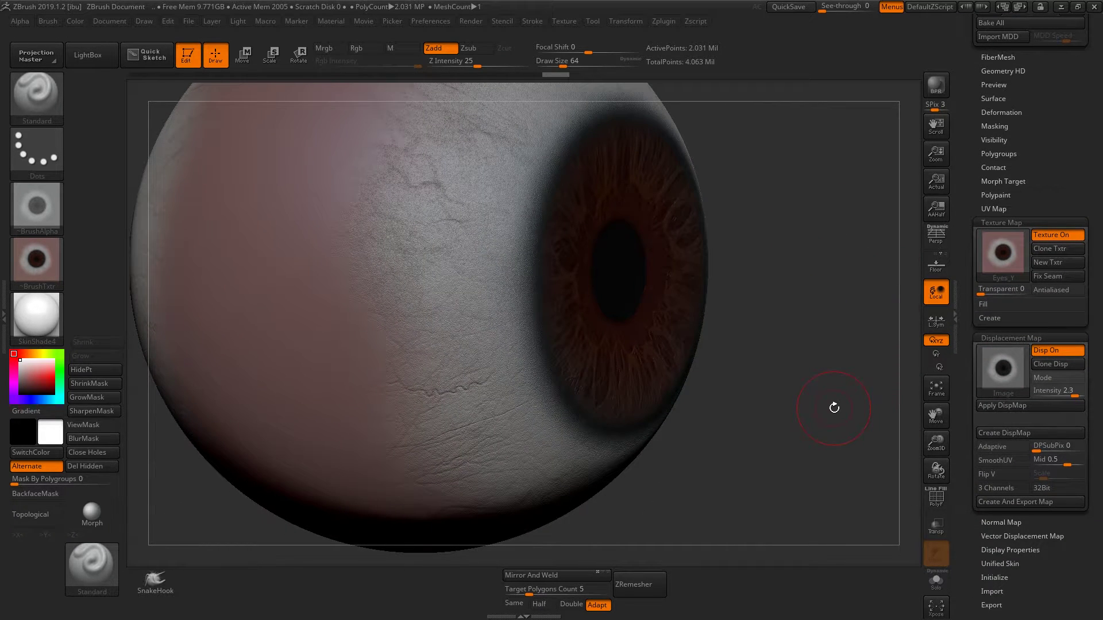
pyautogui.moveTo(965, 238); pyautogui.dragTo(967, 249)
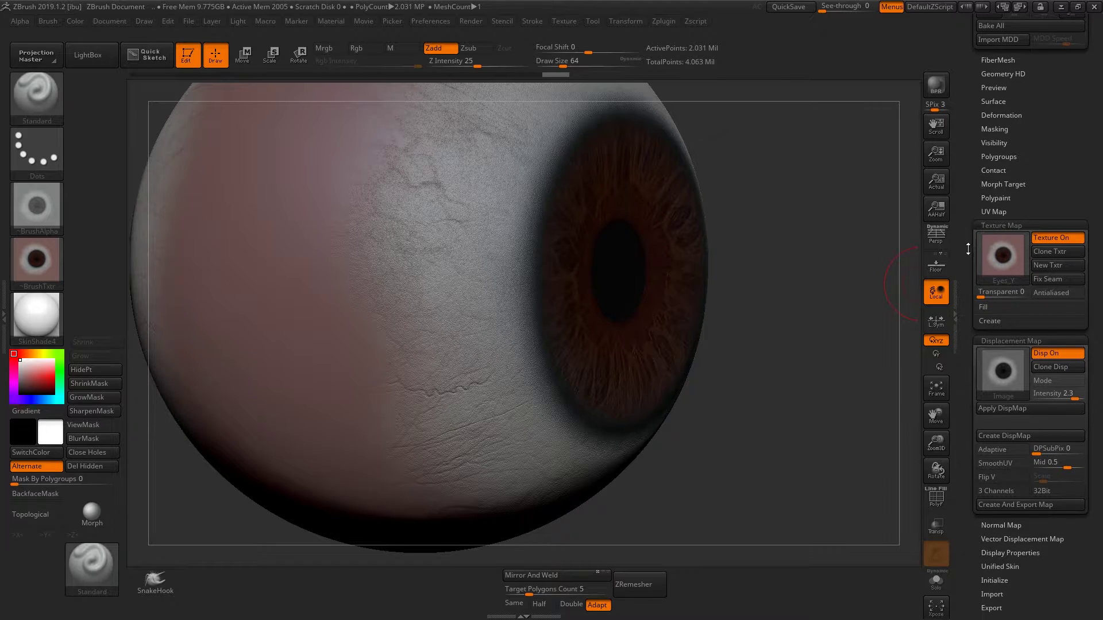
pyautogui.scroll(3, 804, 345)
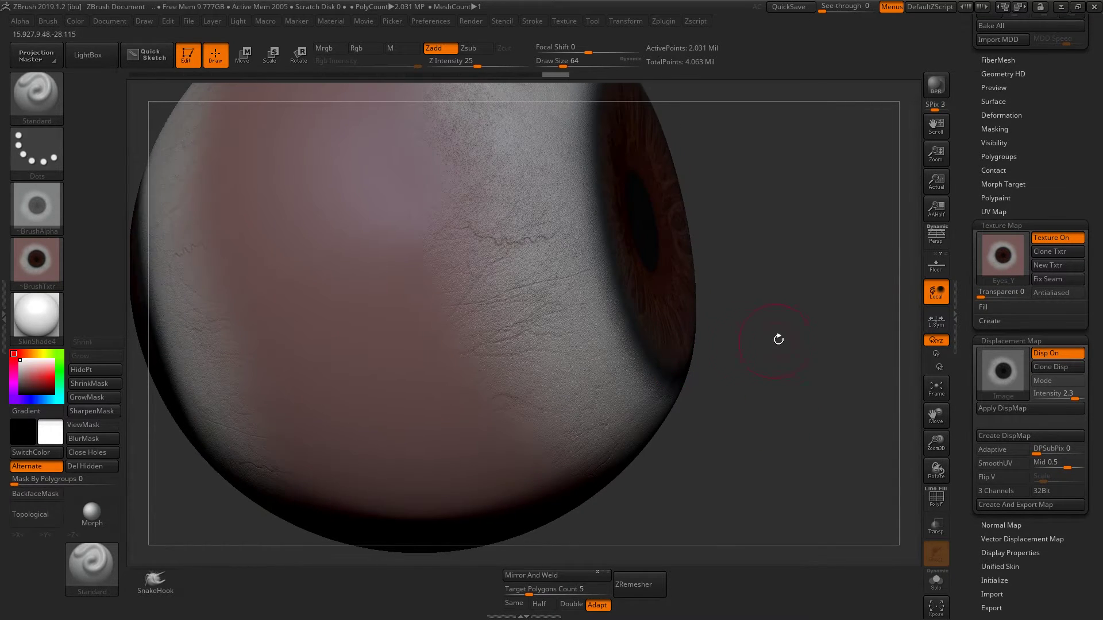
pyautogui.moveTo(809, 351); pyautogui.dragTo(562, 261)
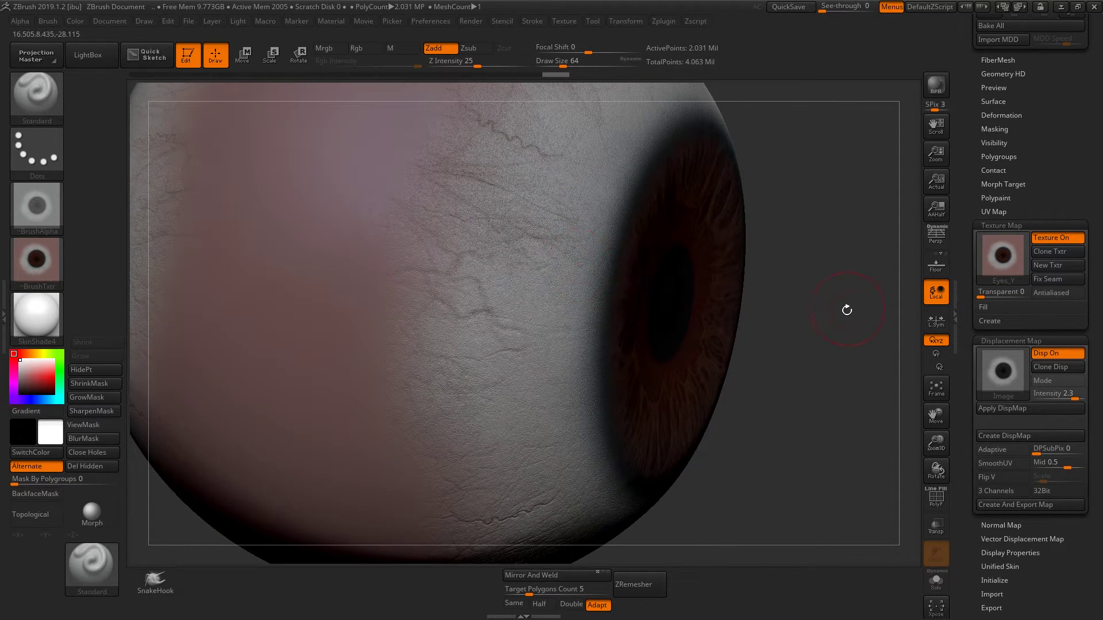
pyautogui.moveTo(847, 310); pyautogui.dragTo(830, 354)
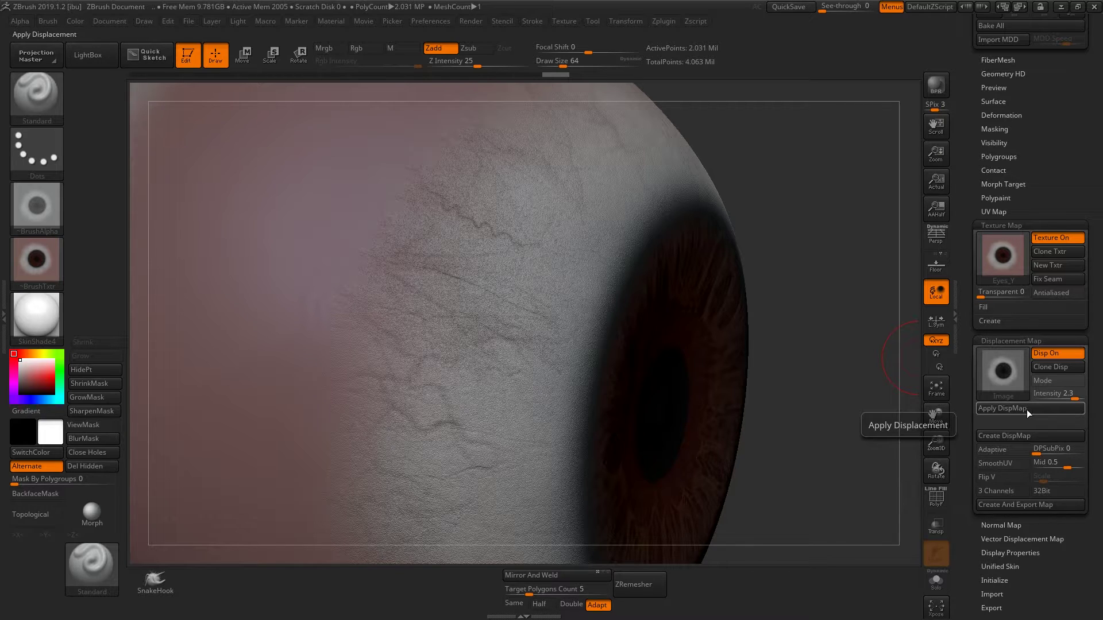
# Apply the displacement map to the mesh and turn off the texture to show the grey sculpt.
pyautogui.click(1028, 409)
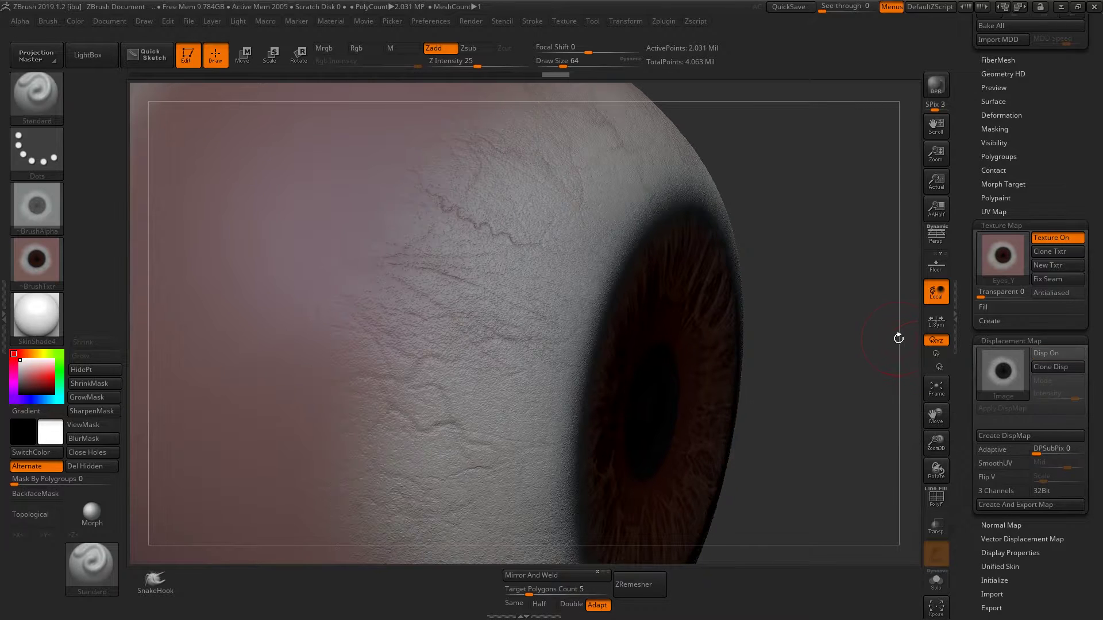
pyautogui.moveTo(829, 251)
pyautogui.mouseDown()
pyautogui.moveTo(841, 253)
pyautogui.moveTo(815, 250)
pyautogui.moveTo(782, 224)
pyautogui.mouseUp()
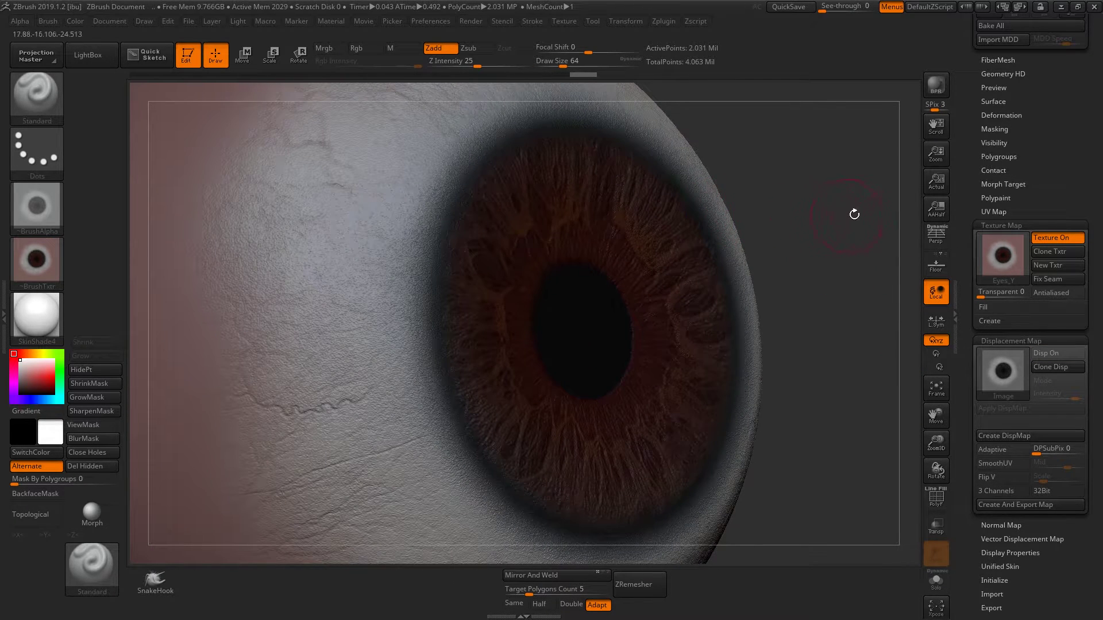
pyautogui.click(1052, 239)
pyautogui.moveTo(888, 198); pyautogui.dragTo(813, 203)
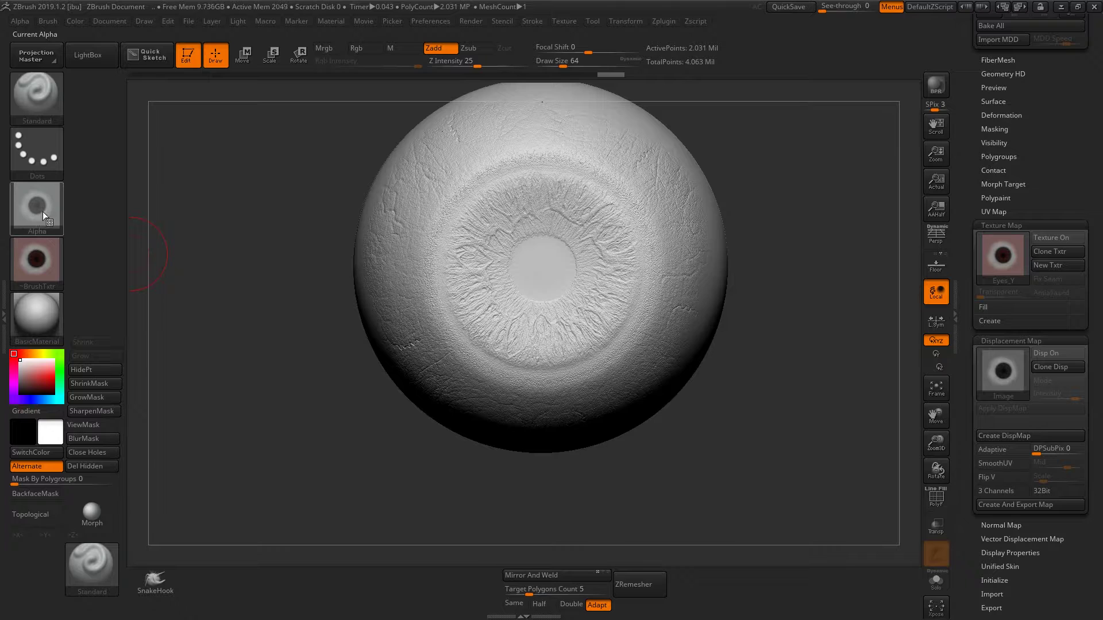
# Clear the brush's alpha and texture so both are set to none.
pyautogui.click(43, 211)
pyautogui.click(111, 257)
pyautogui.click(59, 258)
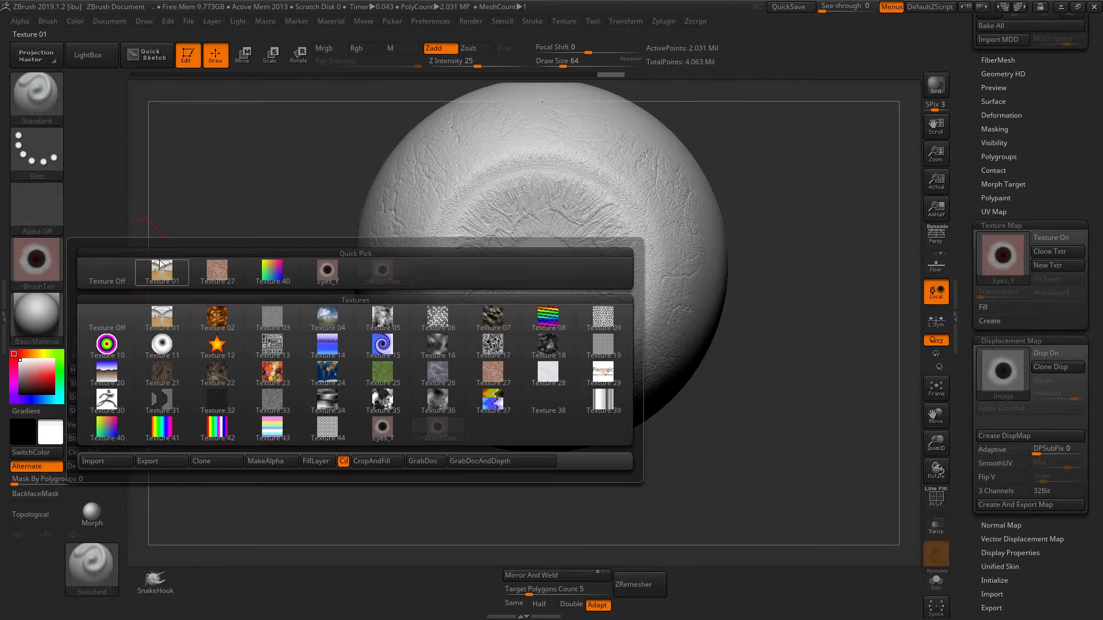
pyautogui.click(107, 272)
pyautogui.moveTo(242, 247)
pyautogui.mouseDown()
pyautogui.moveTo(225, 242)
pyautogui.moveTo(381, 234)
pyautogui.mouseUp()
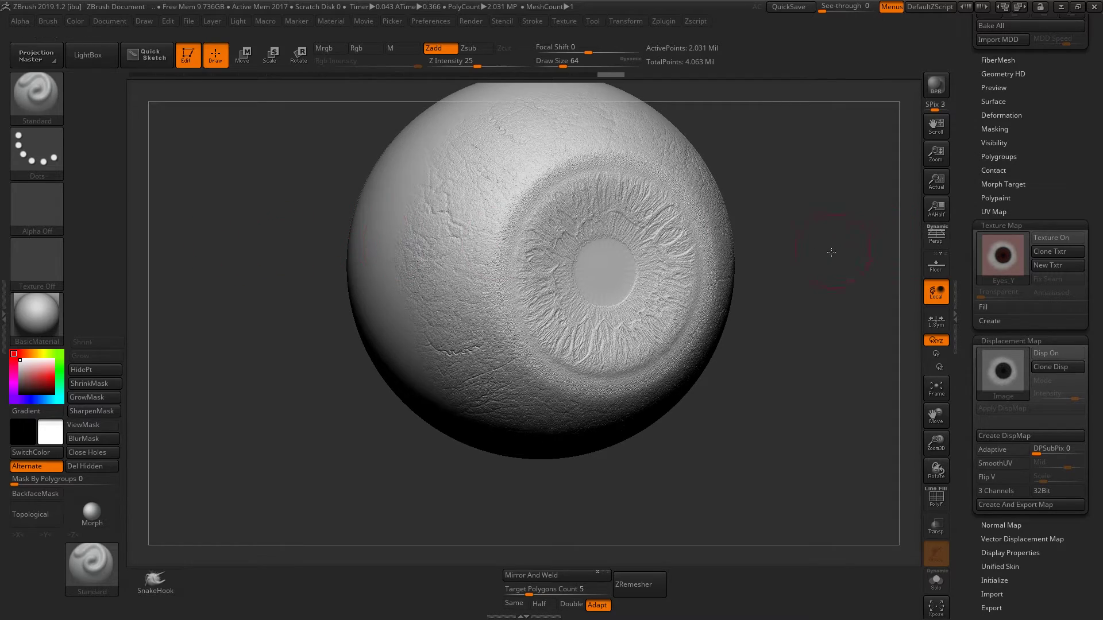
# Orbit the eyeball to view the iris from several angles.
pyautogui.moveTo(895, 247)
pyautogui.mouseDown()
pyautogui.moveTo(842, 241)
pyautogui.moveTo(833, 278)
pyautogui.moveTo(918, 259)
pyautogui.mouseUp()
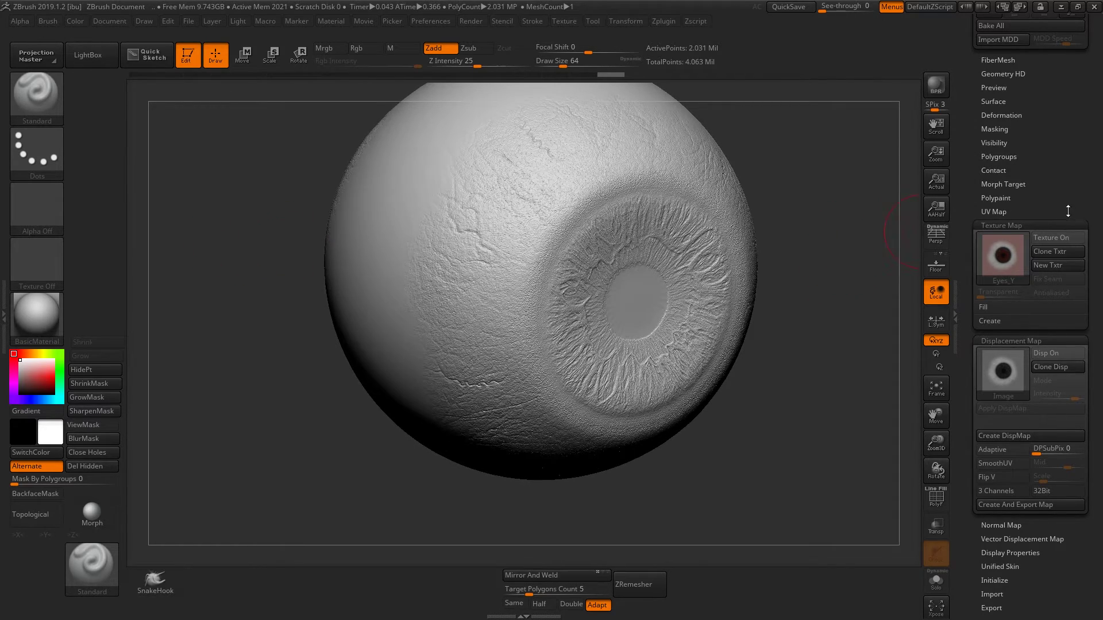
pyautogui.scroll(5, 1026, 270)
pyautogui.moveTo(873, 205); pyautogui.dragTo(601, 333)
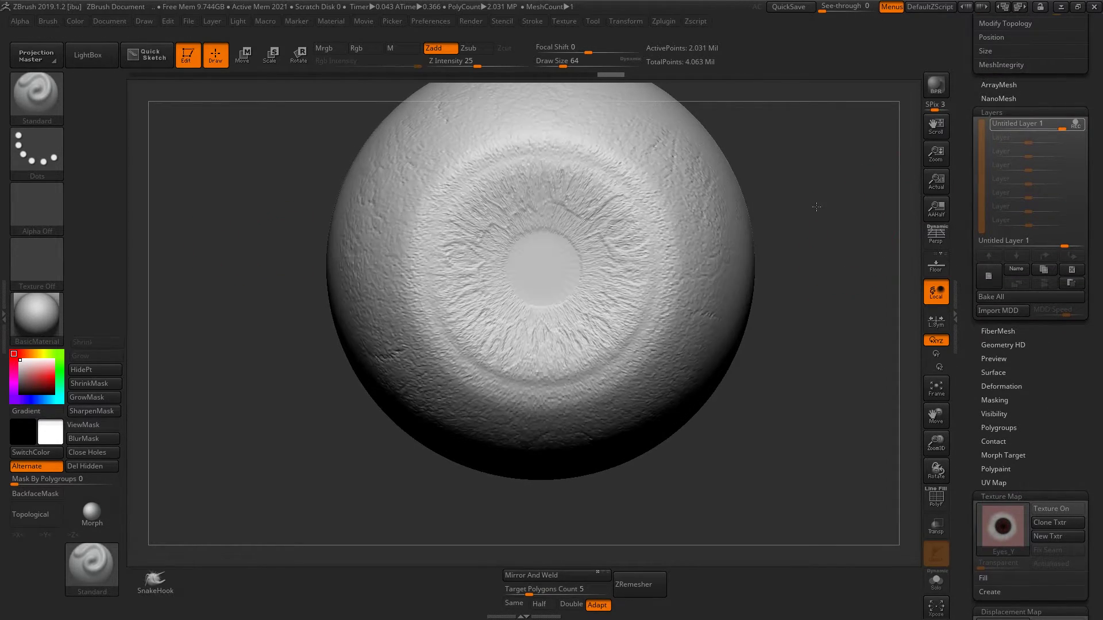
pyautogui.moveTo(815, 214); pyautogui.dragTo(802, 234)
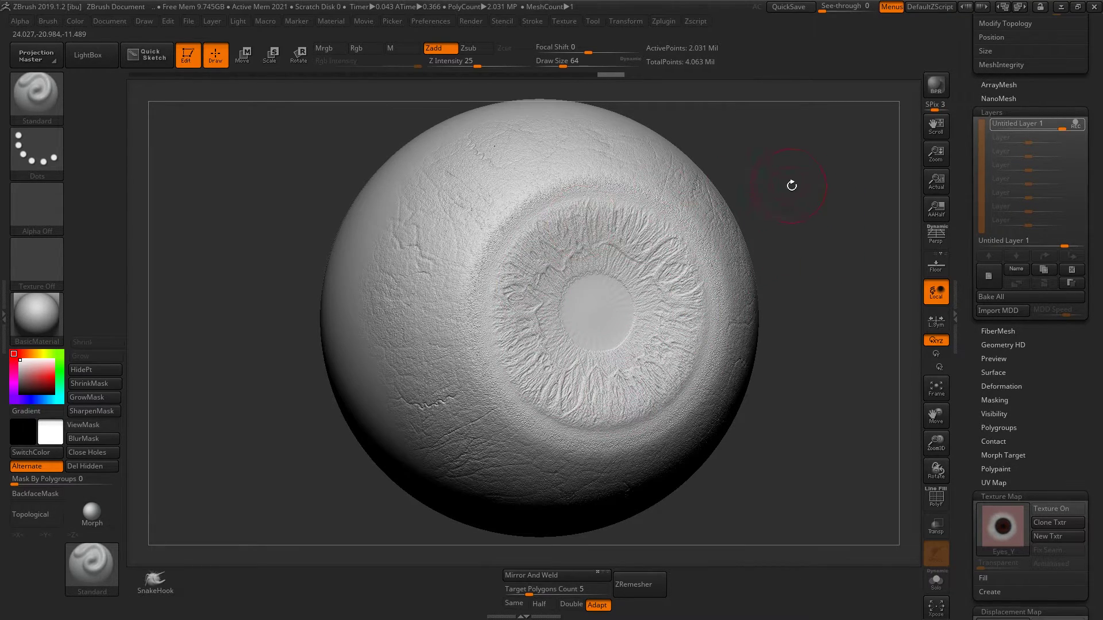
pyautogui.moveTo(790, 185); pyautogui.dragTo(660, 221)
pyautogui.press('shift')
pyautogui.moveTo(787, 172)
pyautogui.mouseDown()
pyautogui.moveTo(825, 179)
pyautogui.moveTo(818, 244)
pyautogui.mouseUp()
pyautogui.moveTo(1042, 76); pyautogui.dragTo(1040, 183)
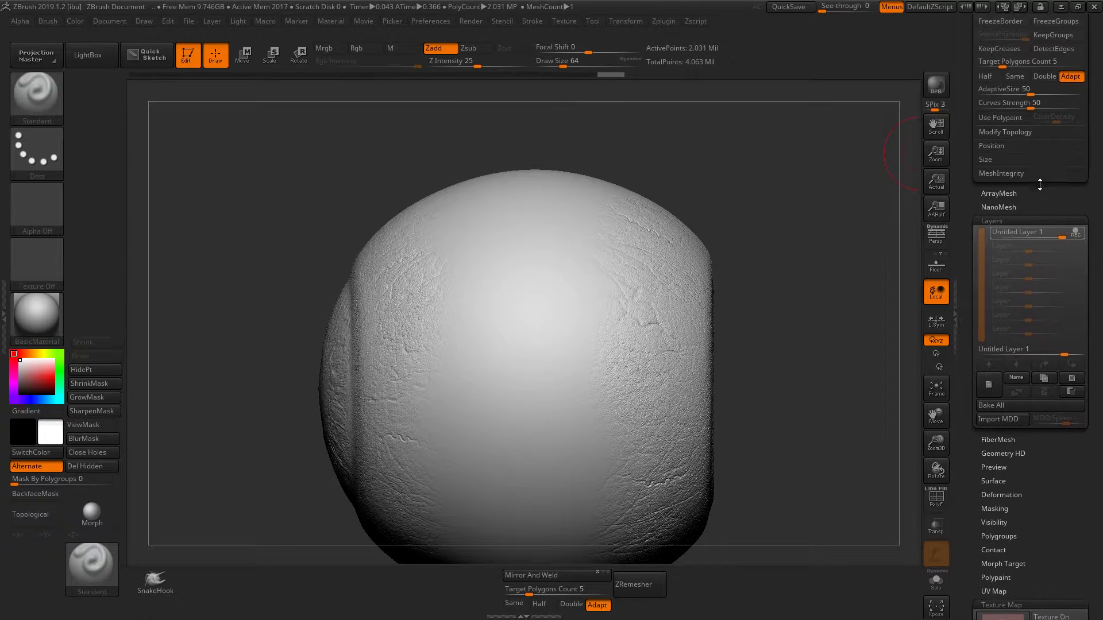
pyautogui.scroll(2, 1038, 195)
pyautogui.scroll(3, 1037, 218)
pyautogui.scroll(3, 1034, 239)
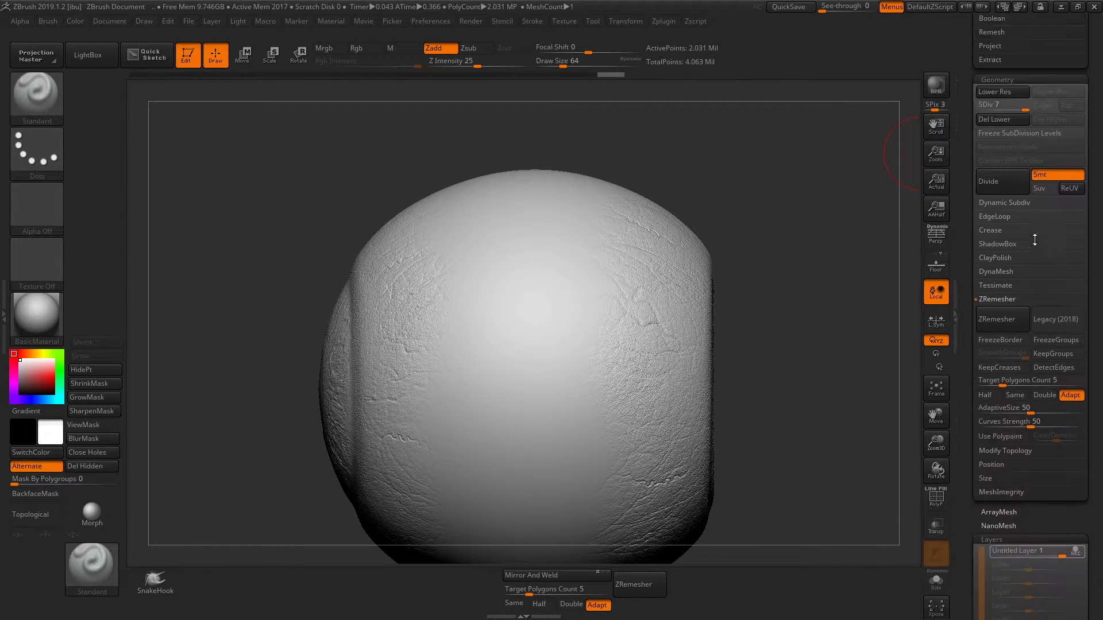
pyautogui.scroll(-3, 1034, 239)
pyautogui.scroll(-2, 1040, 230)
pyautogui.scroll(-1, 1045, 218)
pyautogui.scroll(-2, 1052, 208)
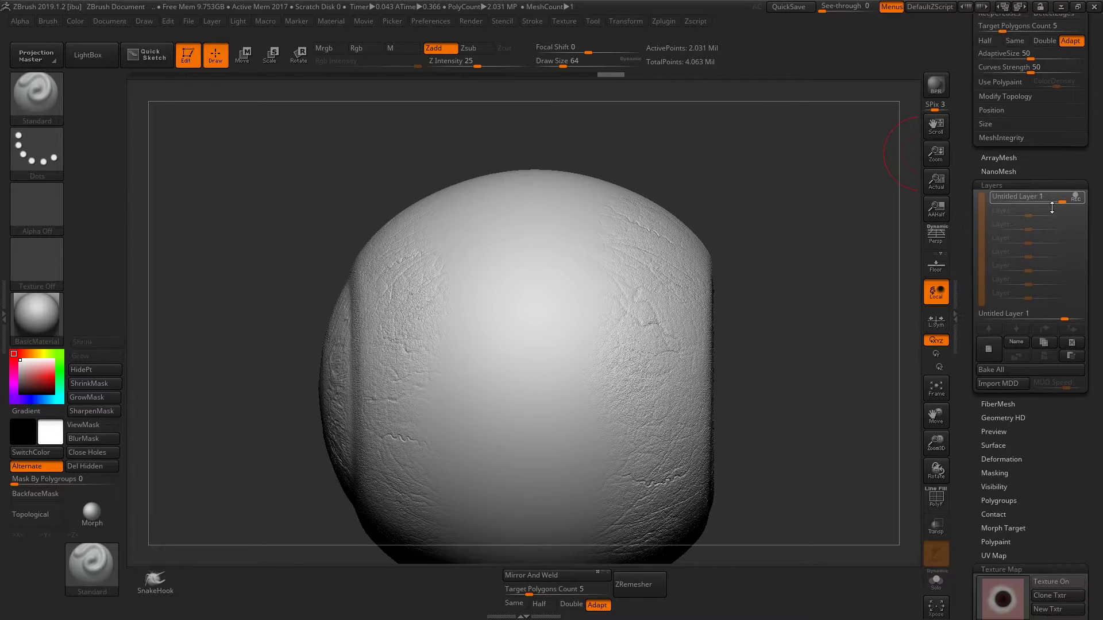
# Duplicate Untitled Layer 1 and turn the eyeball so the iris faces forward.
pyautogui.click(991, 354)
pyautogui.moveTo(827, 283); pyautogui.dragTo(890, 256)
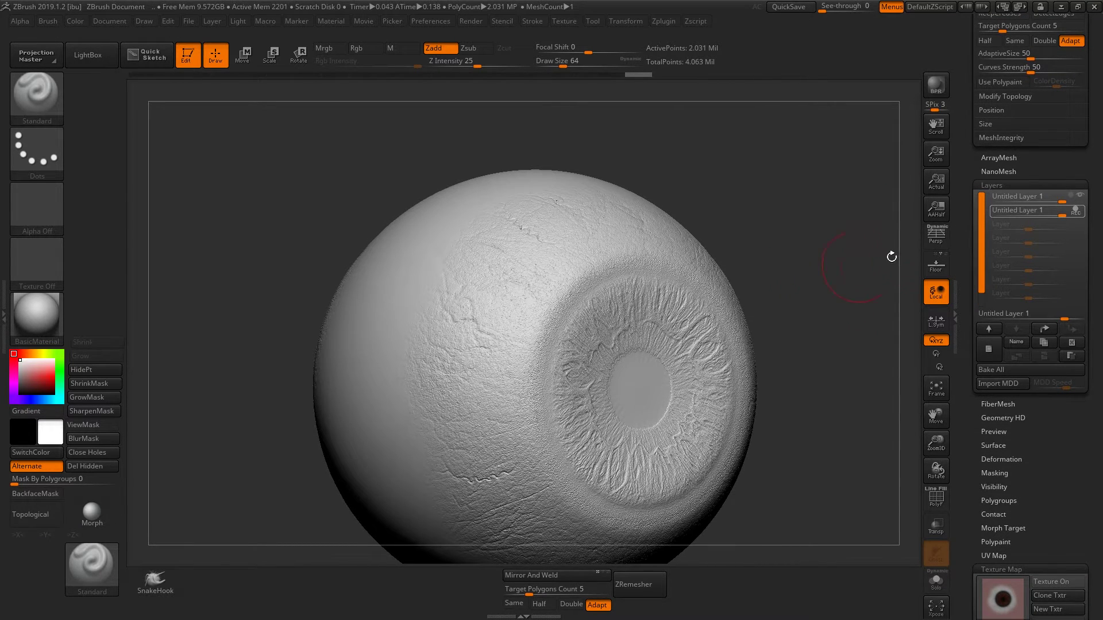
pyautogui.scroll(4, 1037, 184)
pyautogui.scroll(4, 1028, 224)
pyautogui.scroll(4, 1019, 265)
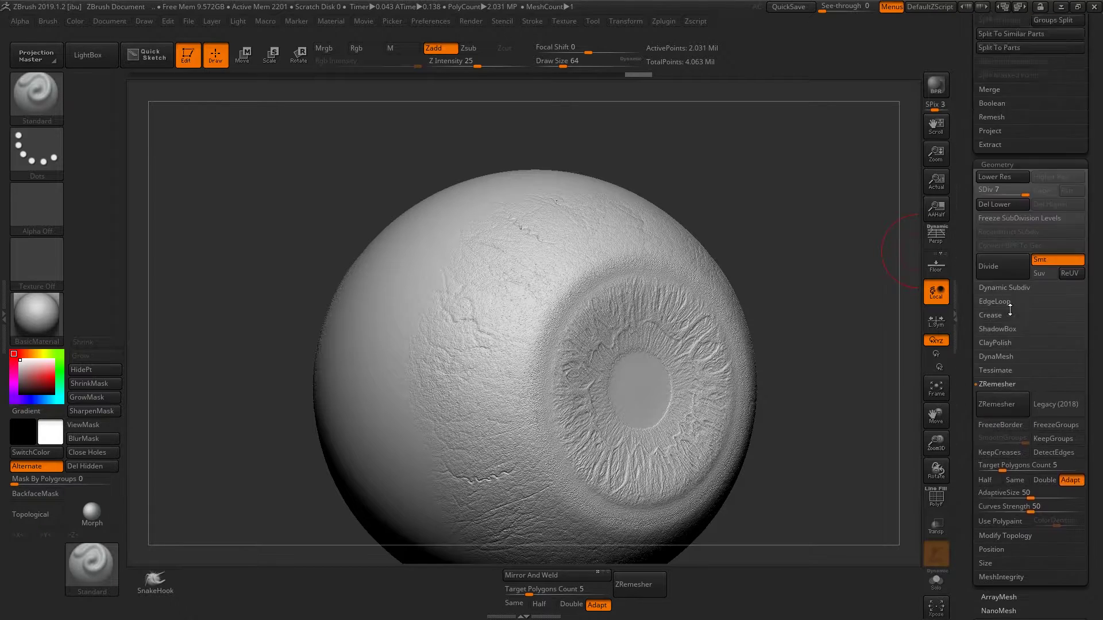
pyautogui.scroll(3, 1008, 315)
pyautogui.scroll(5, 1004, 334)
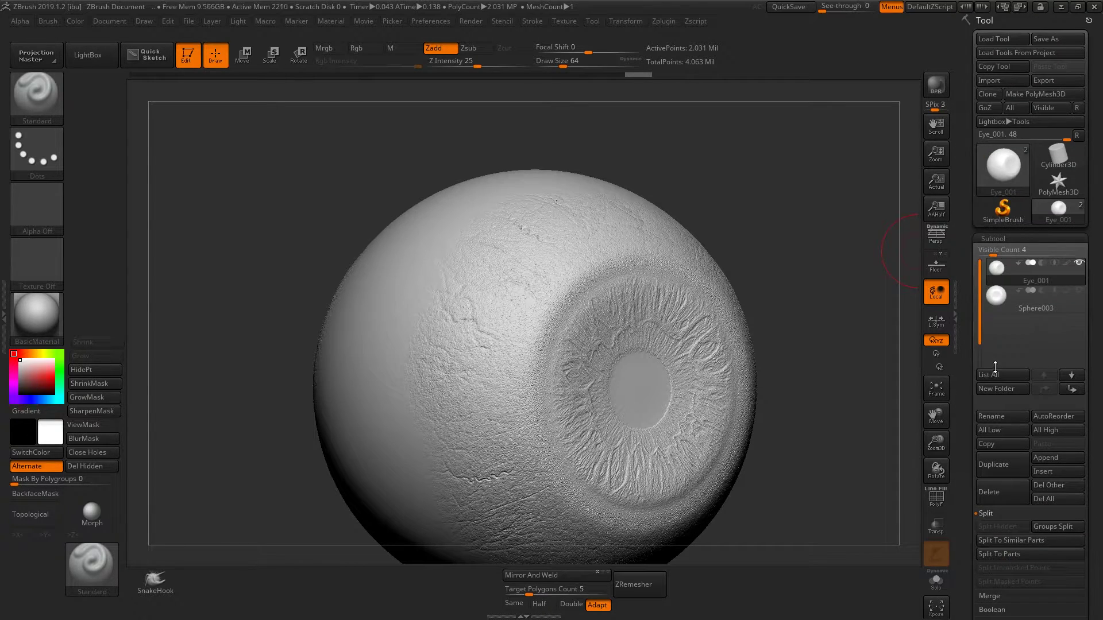
# Select Sphere003, turn on transparency, toggle Solo, and switch to Move mode.
pyautogui.click(1066, 302)
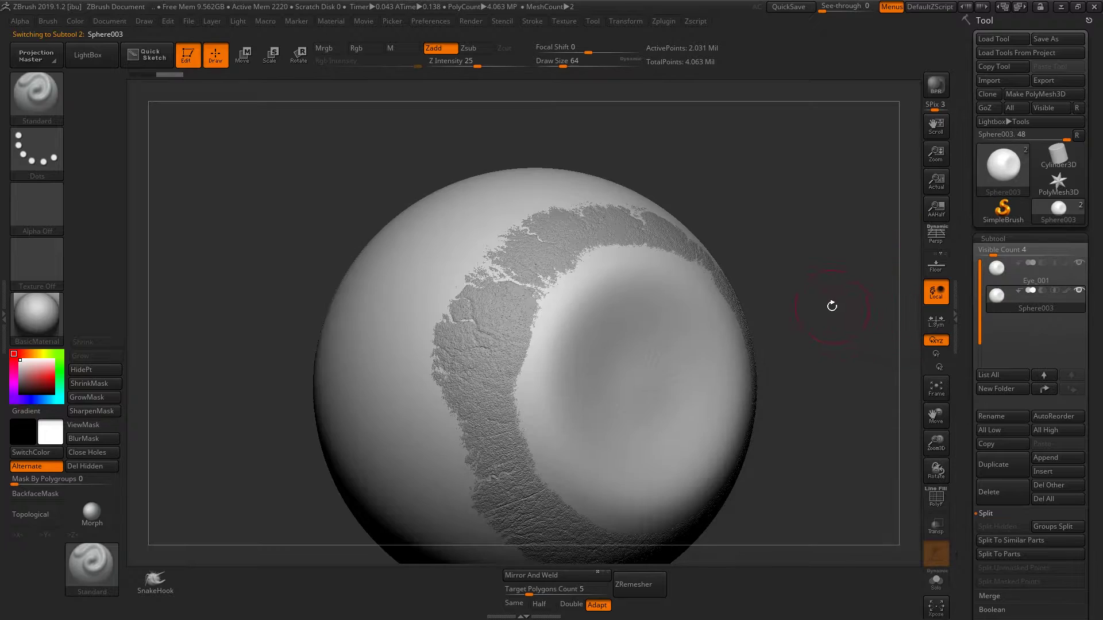
pyautogui.keyDown('shift'); pyautogui.moveTo(831, 306); pyautogui.dragTo(847, 309); pyautogui.keyUp('shift')
pyautogui.hotkey('shift', 't')
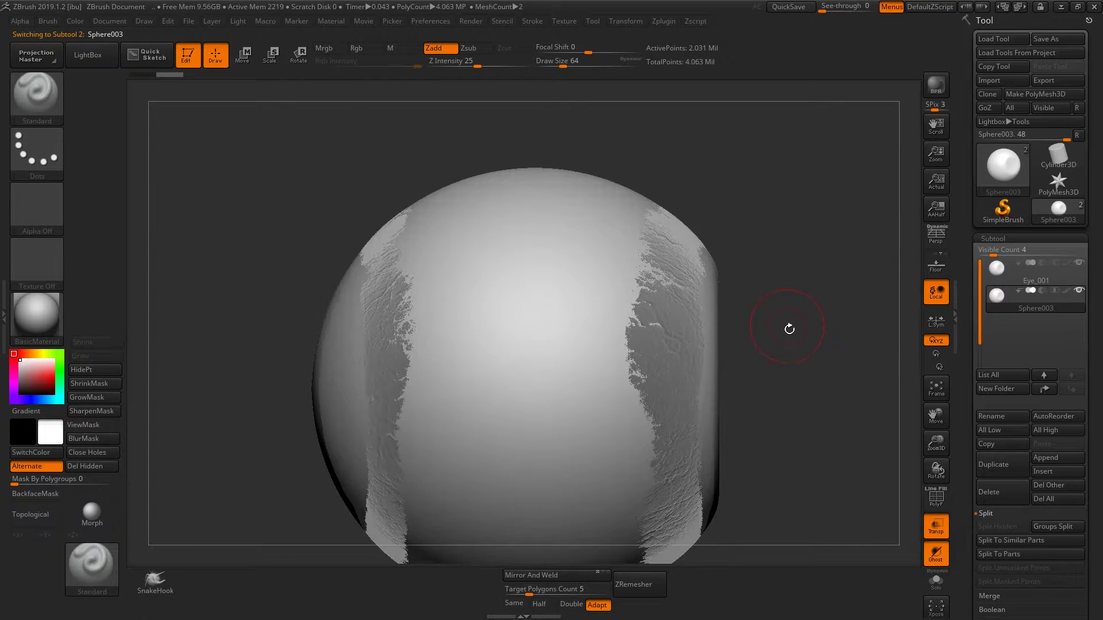
pyautogui.moveTo(789, 329); pyautogui.dragTo(793, 240)
pyautogui.click(935, 583)
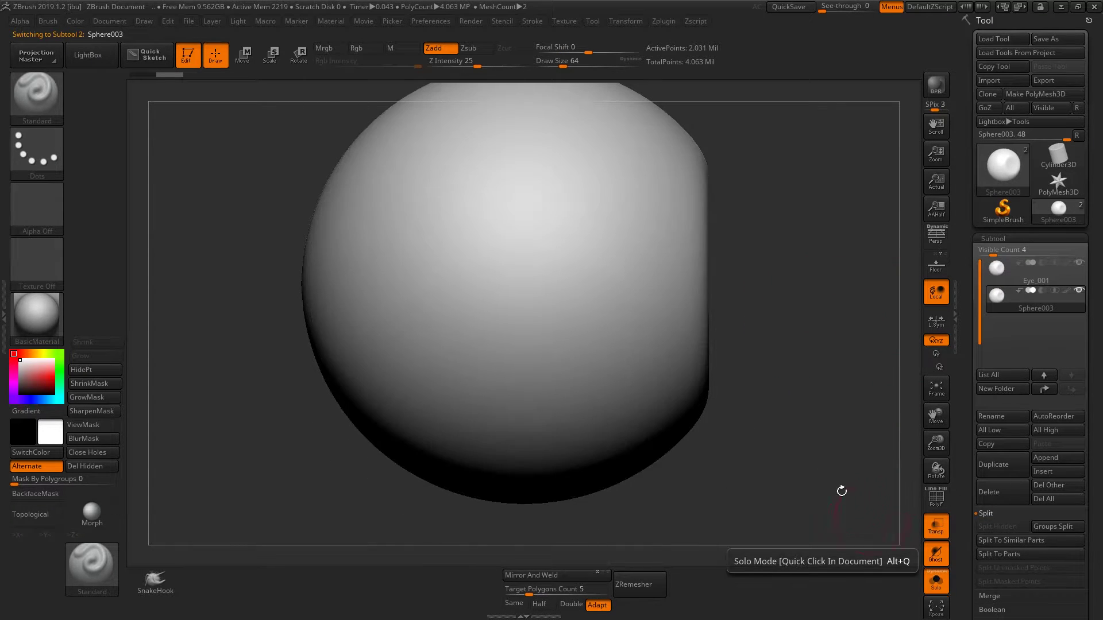
pyautogui.click(933, 592)
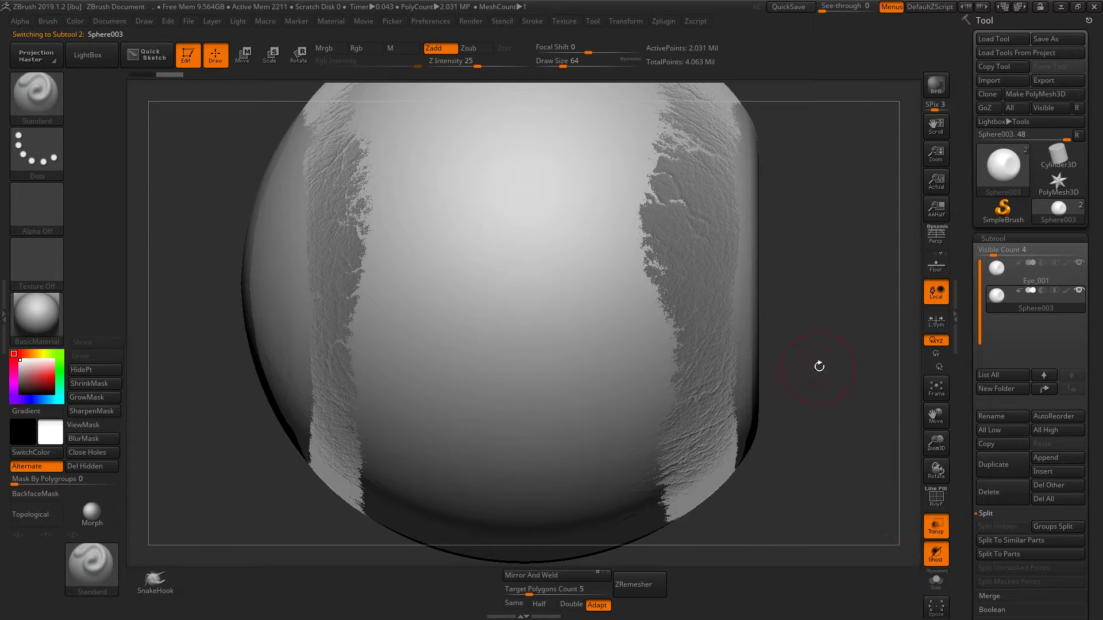
pyautogui.press('w')
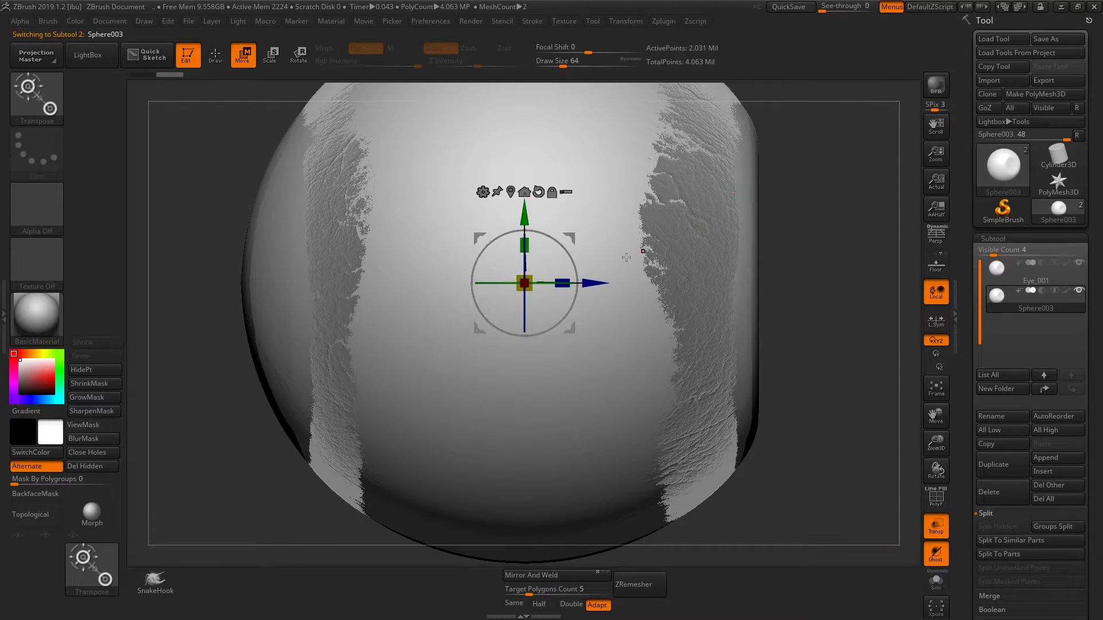
pyautogui.click(1007, 300)
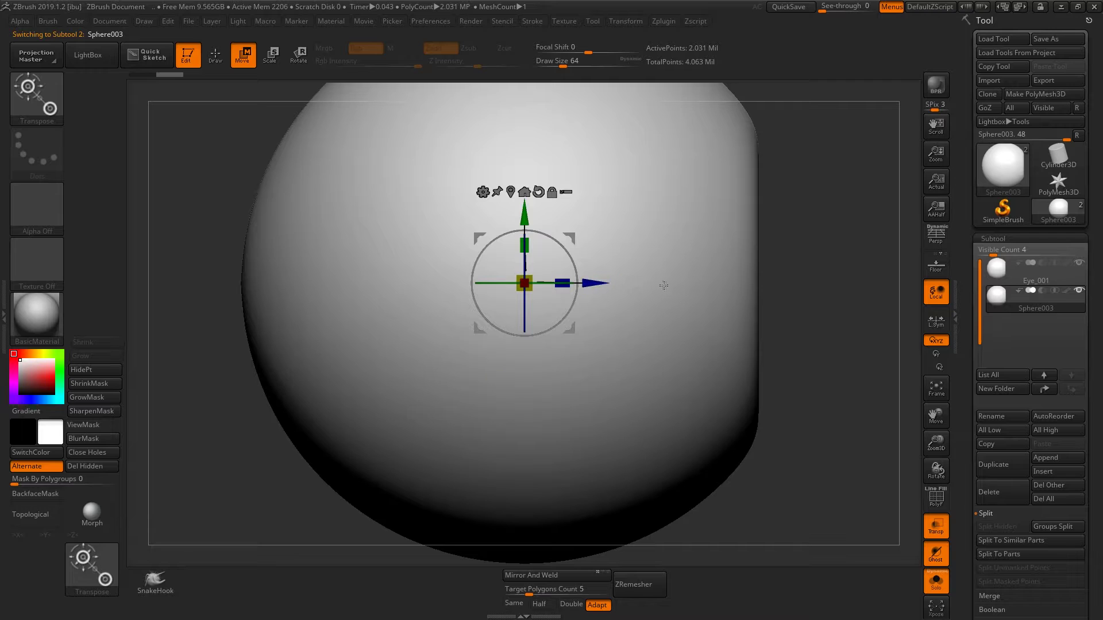
# Move Sphere003 along its depth axis to align with the Eye_001 shell, iris facing forward.
pyautogui.click(1002, 277)
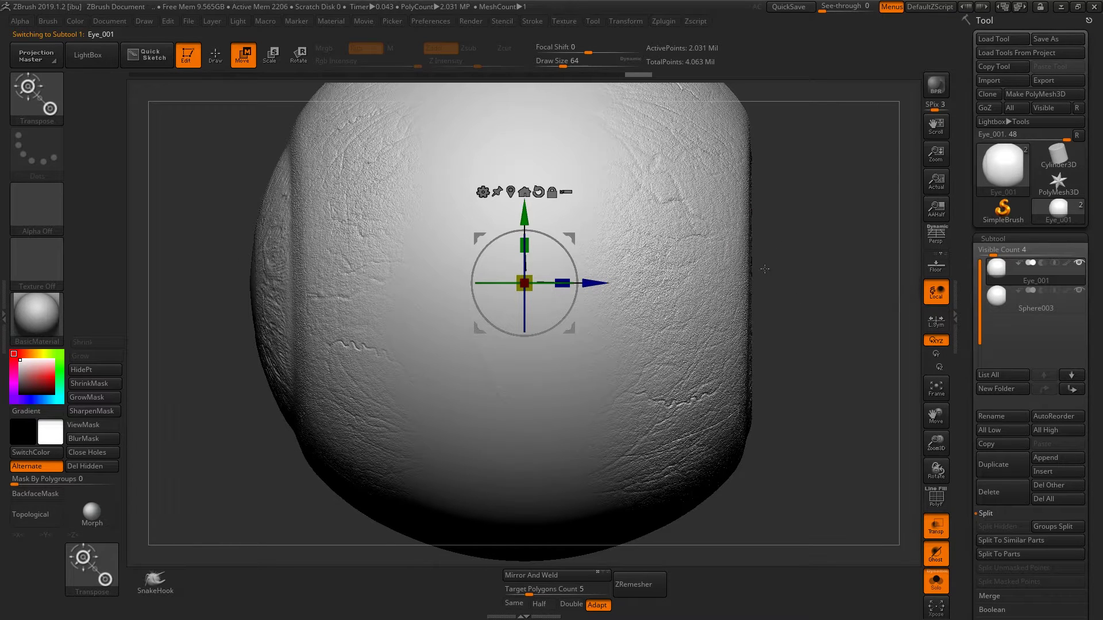
pyautogui.click(1020, 312)
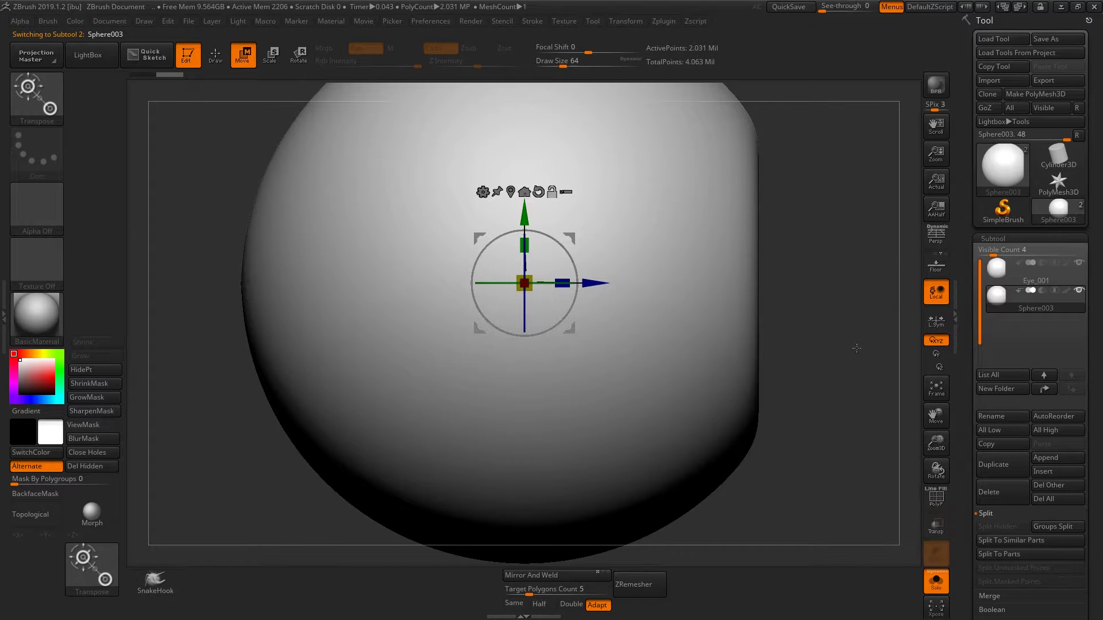
pyautogui.click(938, 526)
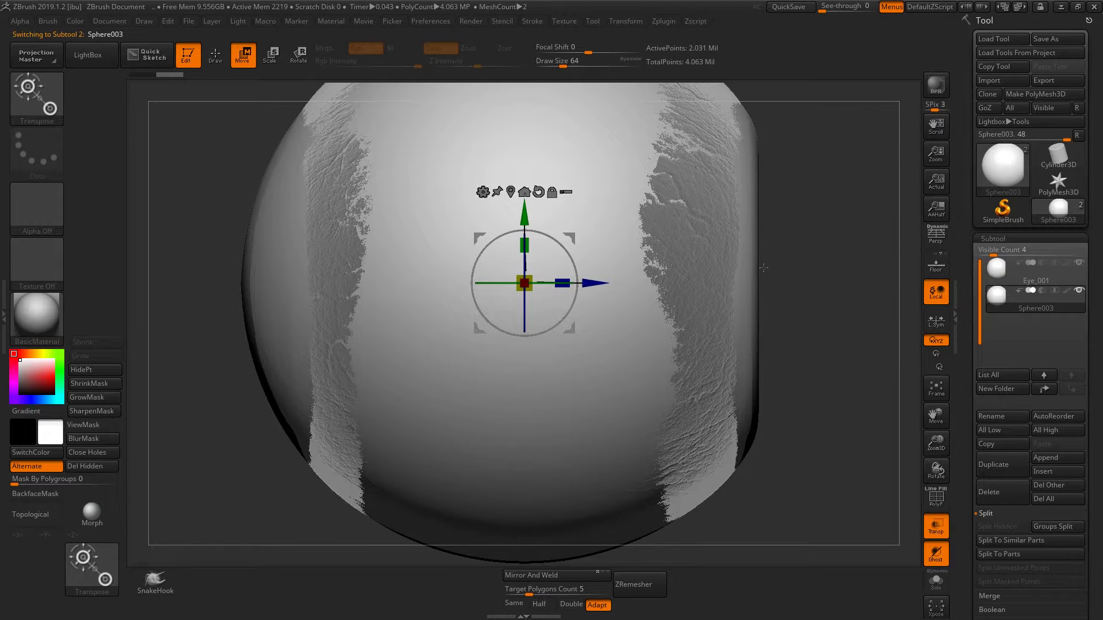
pyautogui.moveTo(584, 285); pyautogui.dragTo(577, 285)
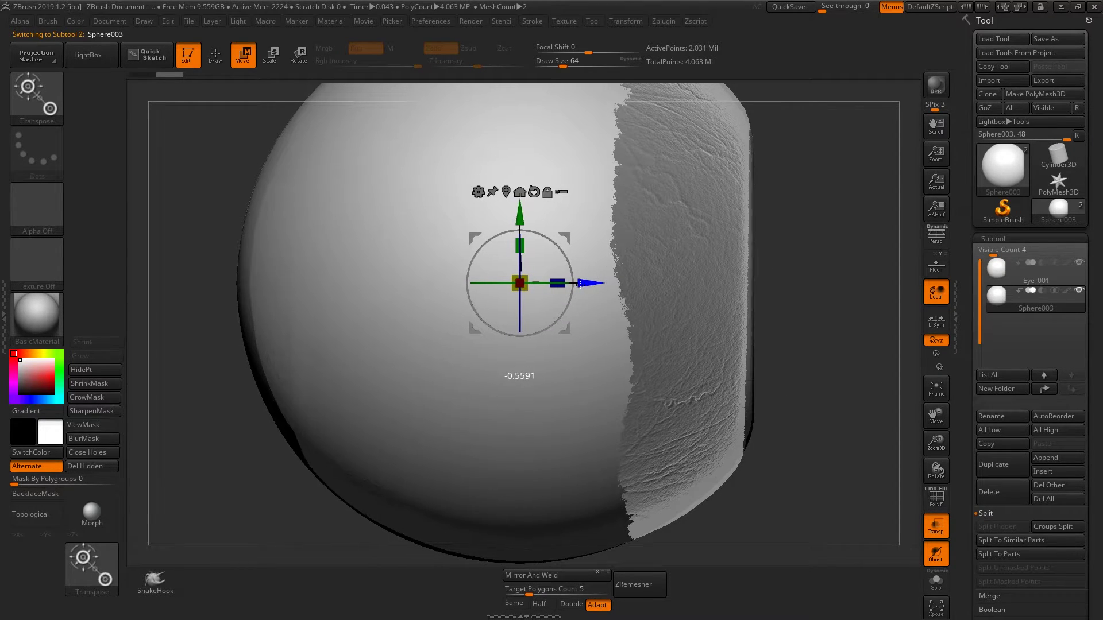
pyautogui.moveTo(758, 288); pyautogui.dragTo(742, 224)
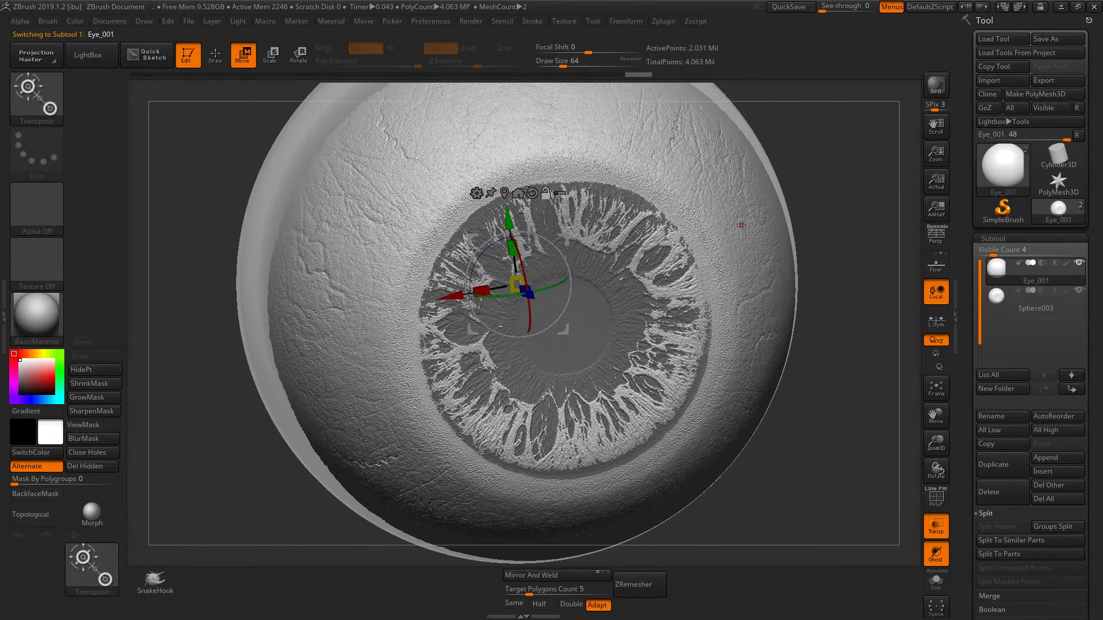
pyautogui.moveTo(860, 266); pyautogui.dragTo(865, 343)
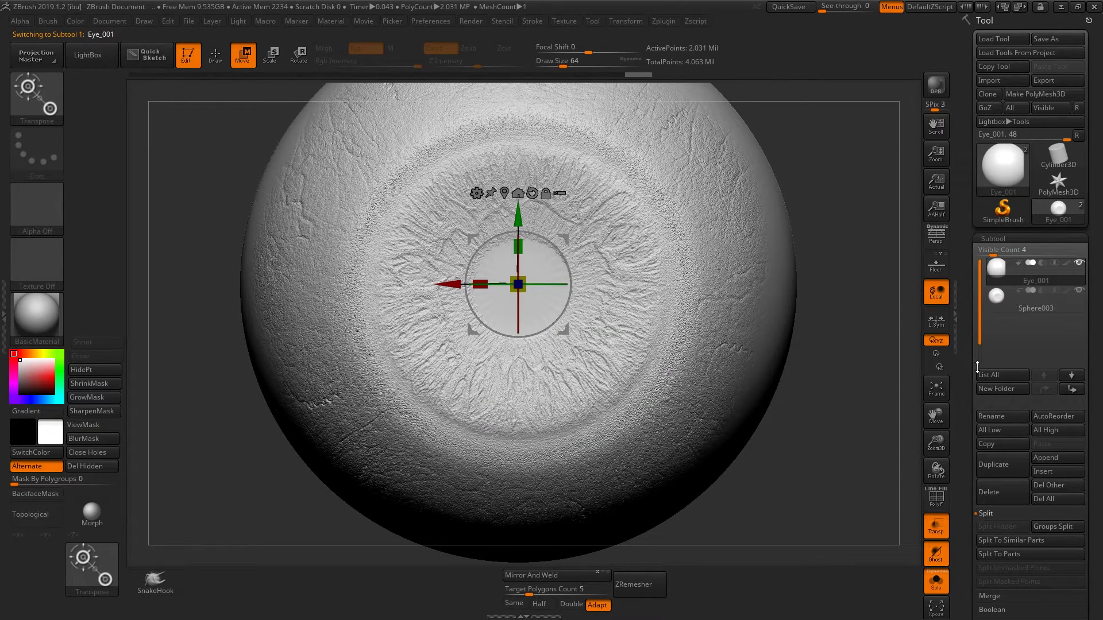
# Resize the brush to 878, then 251, and finally 158.
pyautogui.scroll(-5, 1000, 385)
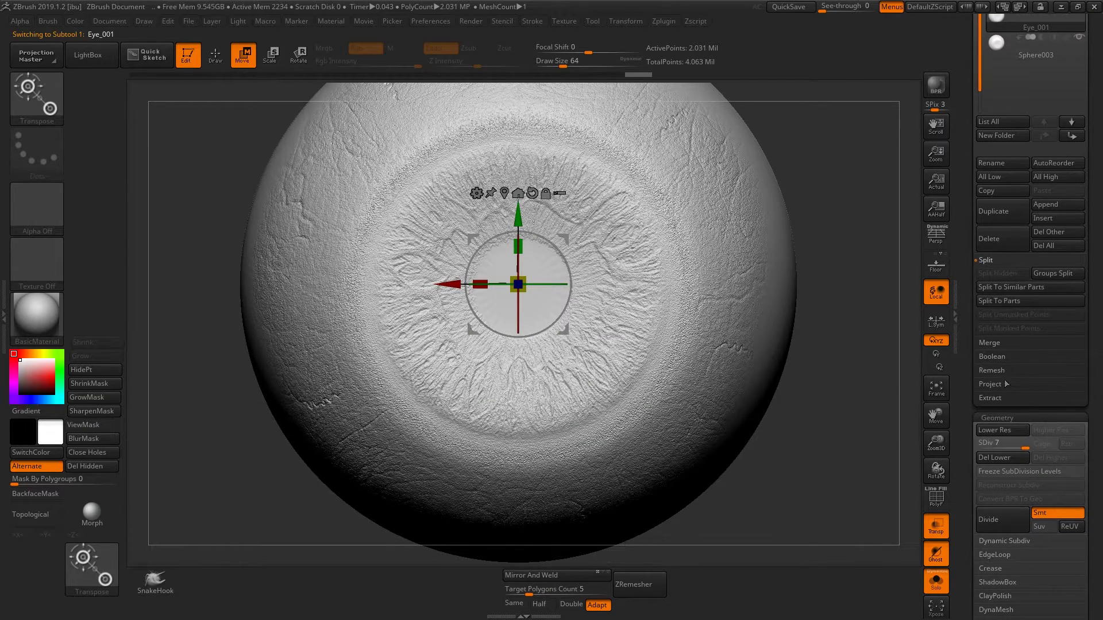
pyautogui.scroll(2, 1001, 287)
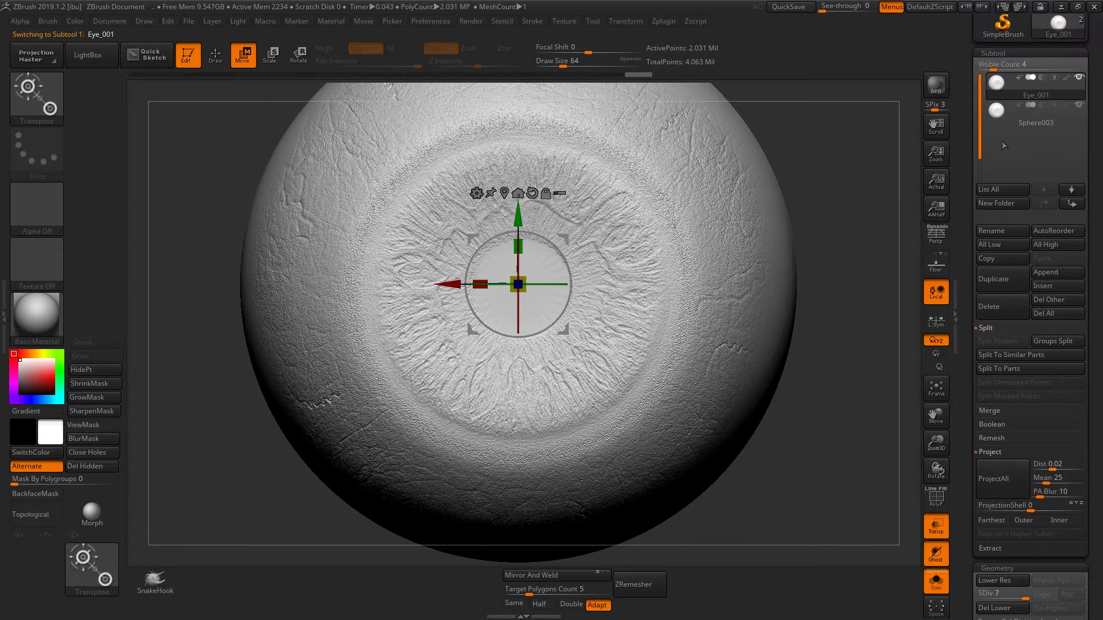
pyautogui.press('s')
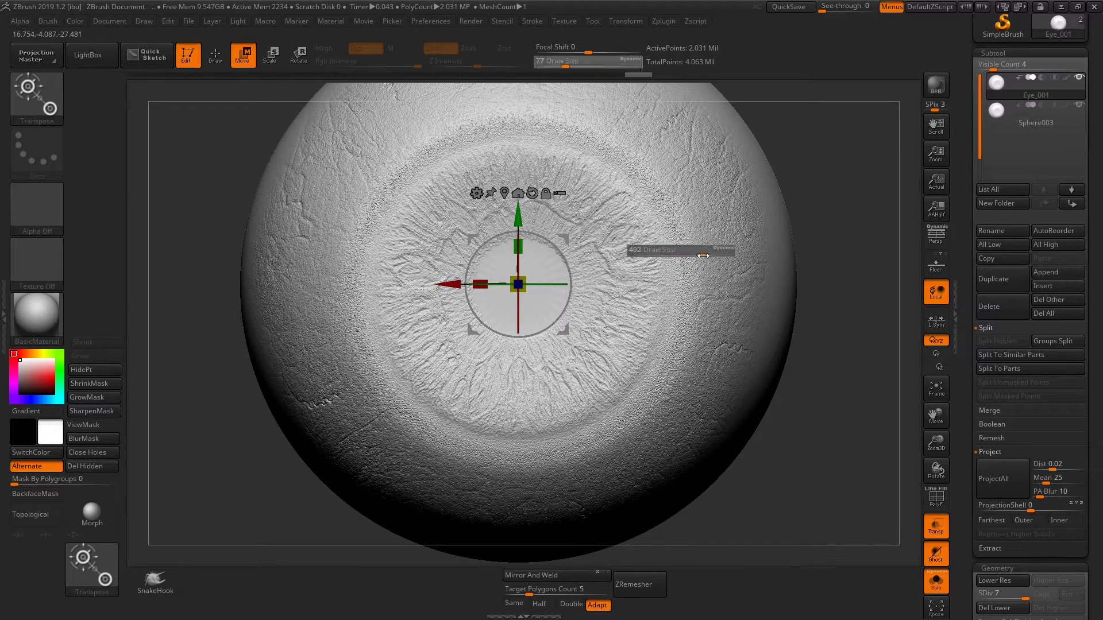
pyautogui.moveTo(658, 251); pyautogui.dragTo(726, 252)
pyautogui.press('q')
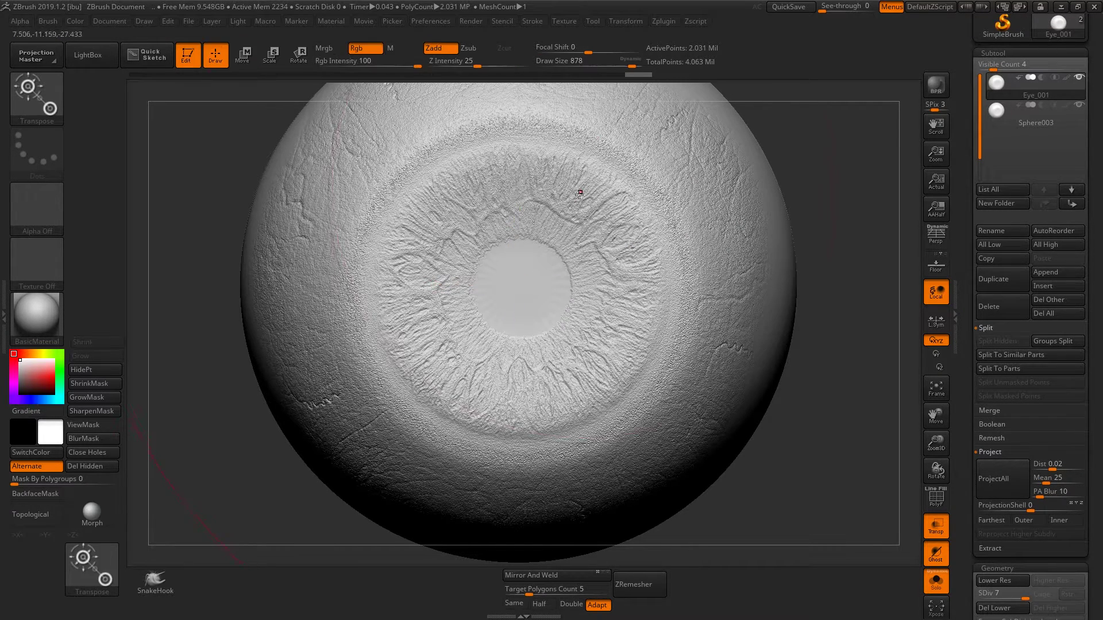
pyautogui.press('s')
pyautogui.moveTo(821, 321); pyautogui.dragTo(764, 321)
pyautogui.scroll(-2, 979, 275)
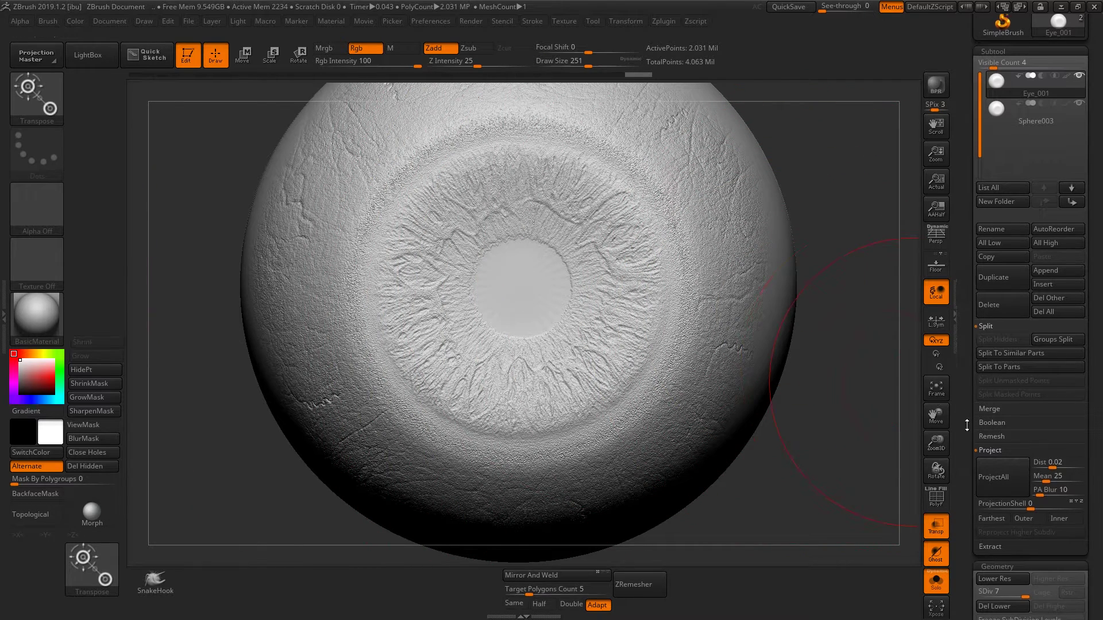
pyautogui.scroll(-5, 979, 275)
pyautogui.scroll(-5, 980, 275)
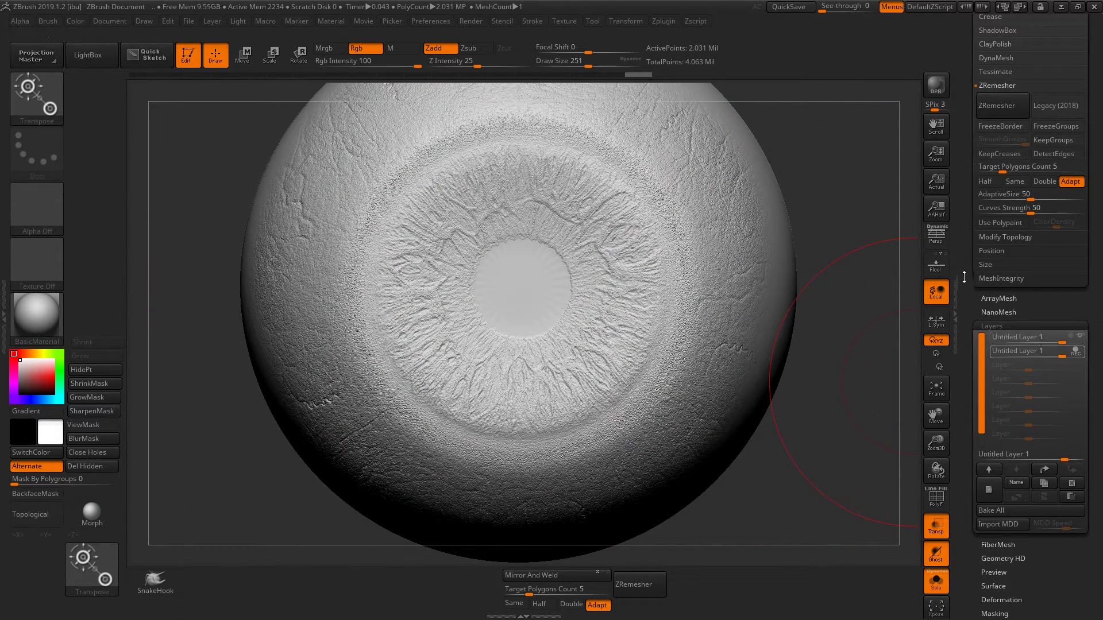
pyautogui.scroll(5, 980, 274)
pyautogui.scroll(5, 979, 275)
pyautogui.press('s')
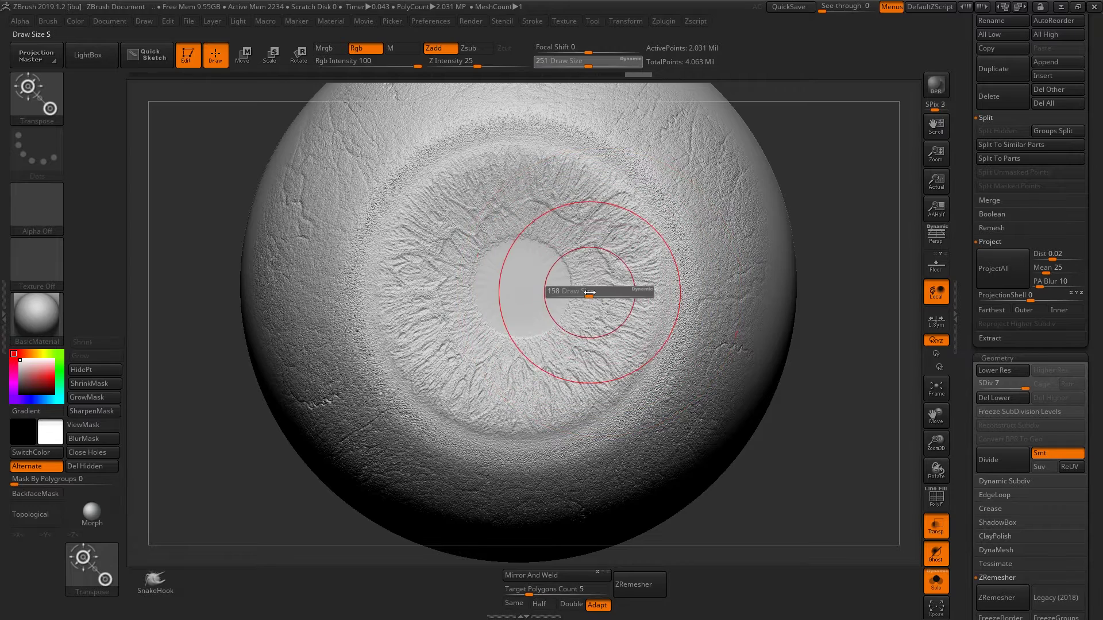
pyautogui.moveTo(598, 293); pyautogui.dragTo(580, 293)
# Step the eyeball down to subdivision level 3.
pyautogui.press('shift')
pyautogui.hotkey('shift', 'd')
pyautogui.hotkey('shift', 'd')
pyautogui.hotkey('shift', 'd')
pyautogui.hotkey('shift', 'd')
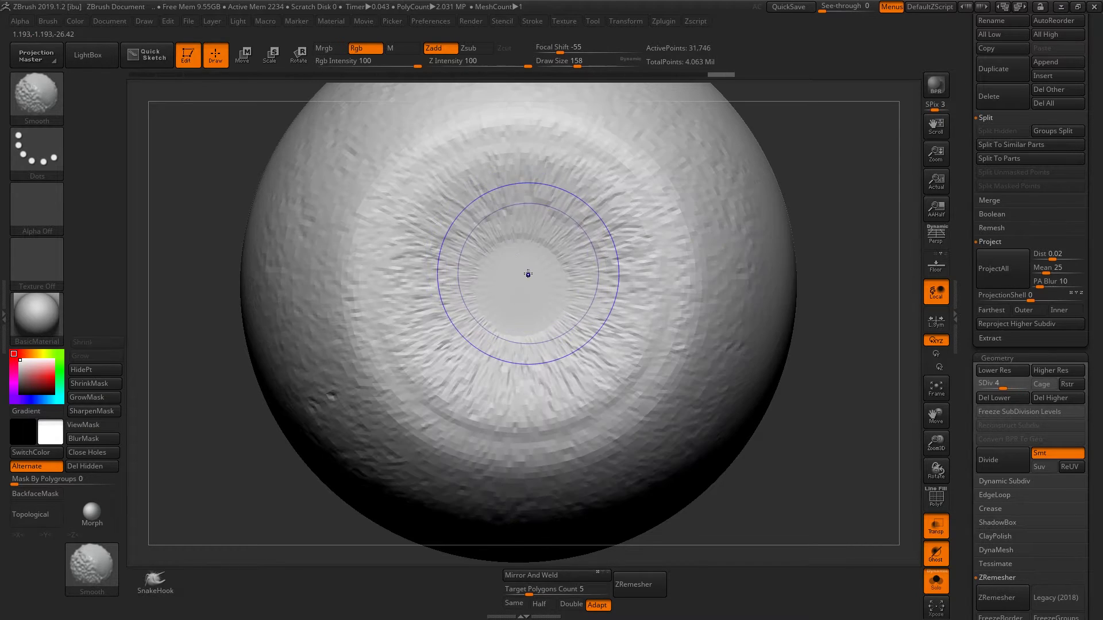
pyautogui.press('w')
pyautogui.press('s')
pyautogui.press('q')
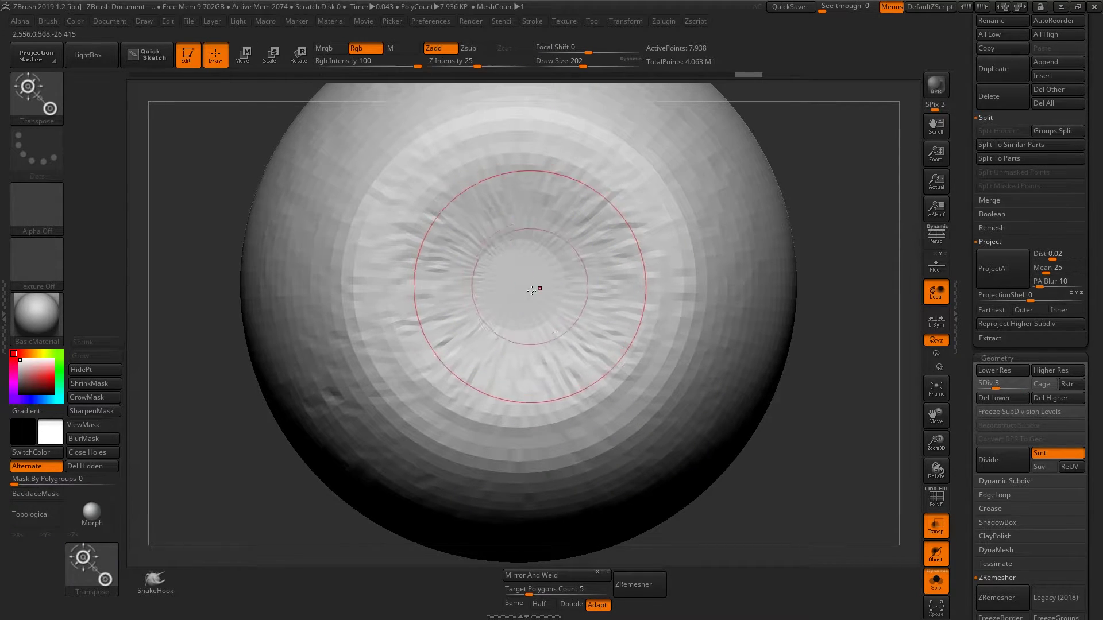
# Mask the entire iris and pupil in a circle, leaving the sclera unmasked.
pyautogui.keyDown('ctrl'); pyautogui.click(514, 284); pyautogui.keyUp('ctrl')
pyautogui.keyDown('ctrl'); pyautogui.moveTo(543, 249); pyautogui.dragTo(500, 320); pyautogui.keyUp('ctrl')
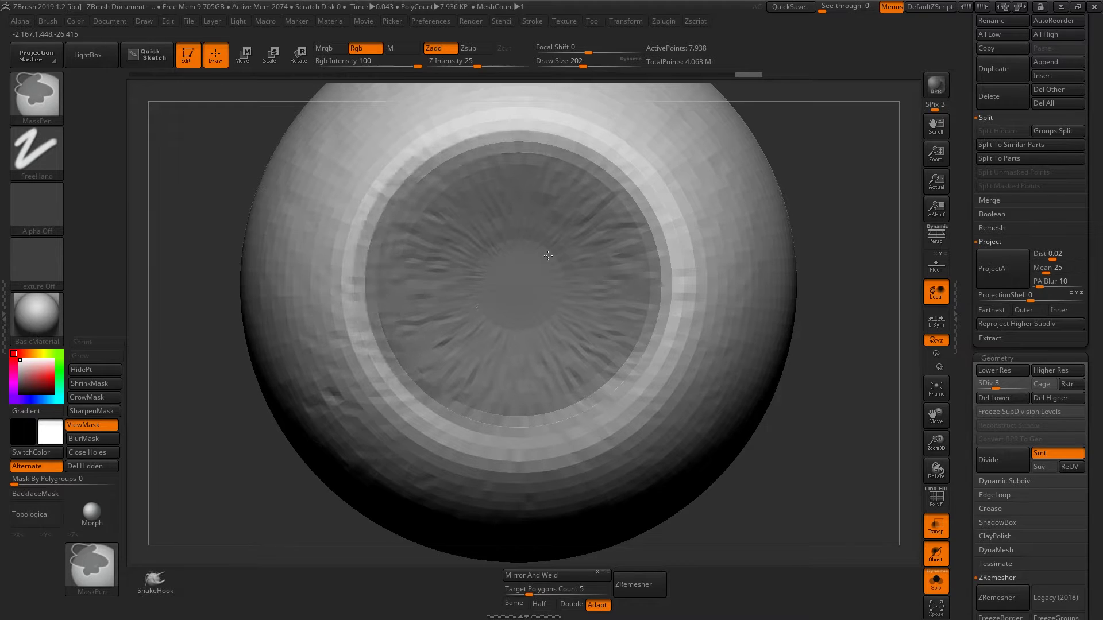
pyautogui.keyDown('ctrl'); pyautogui.moveTo(500, 257); pyautogui.dragTo(544, 248); pyautogui.keyUp('ctrl')
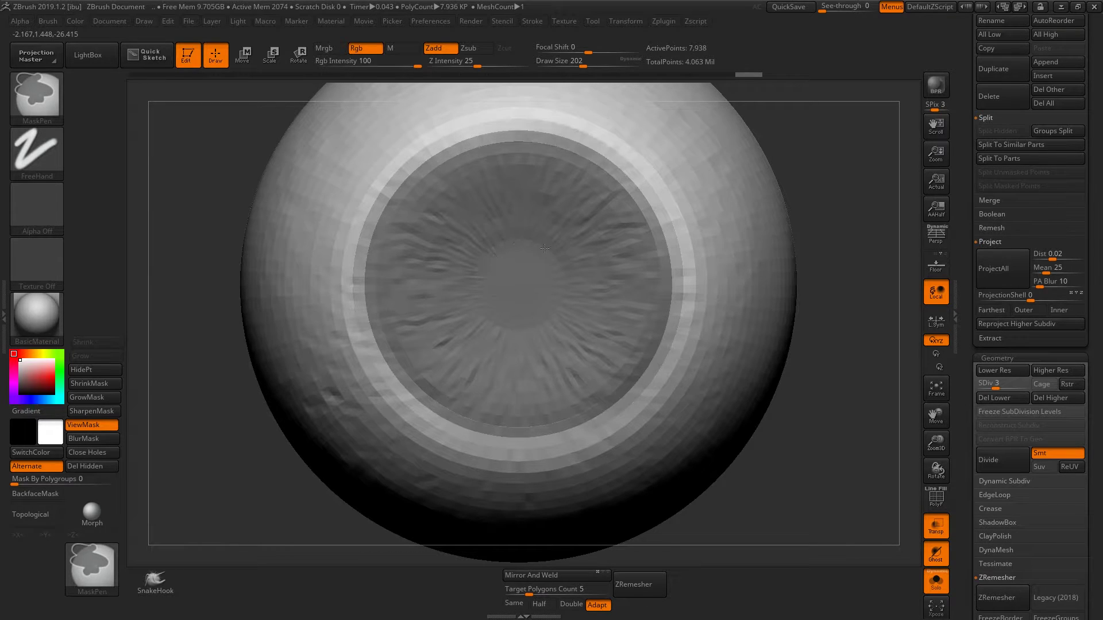
pyautogui.keyDown('ctrl'); pyautogui.moveTo(529, 310); pyautogui.dragTo(504, 240); pyautogui.keyUp('ctrl')
pyautogui.hotkey('ctrl', 'h')
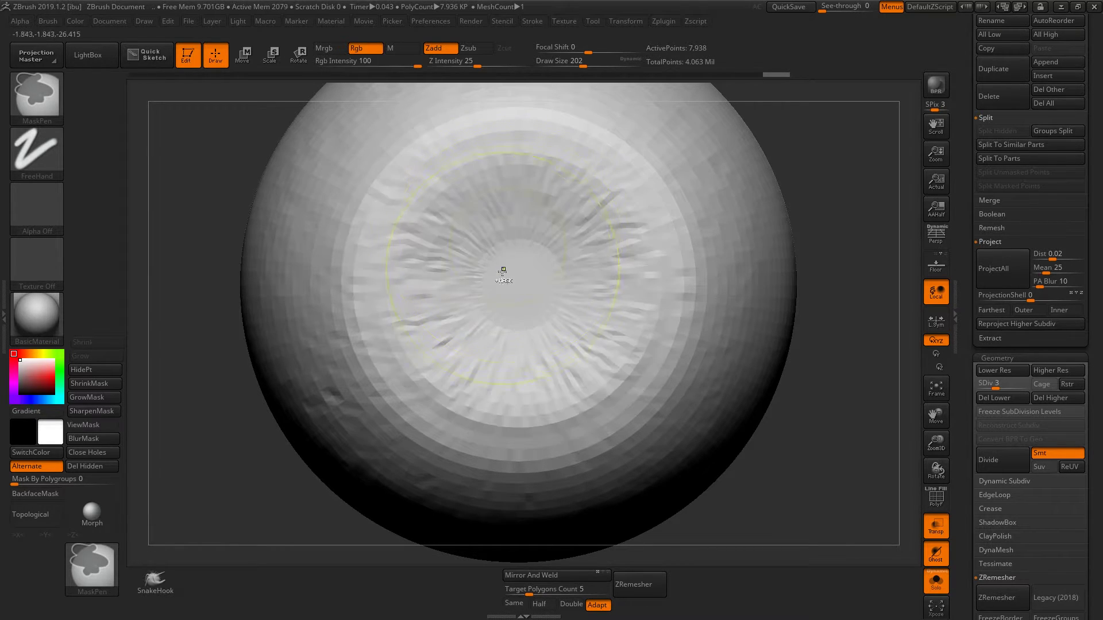
pyautogui.hotkey('ctrl', 'h')
pyautogui.moveTo(526, 304)
pyautogui.keyDown('ctrl'); pyautogui.mouseDown()
pyautogui.moveTo(483, 270)
pyautogui.moveTo(501, 253)
pyautogui.mouseUp(); pyautogui.keyUp('ctrl')
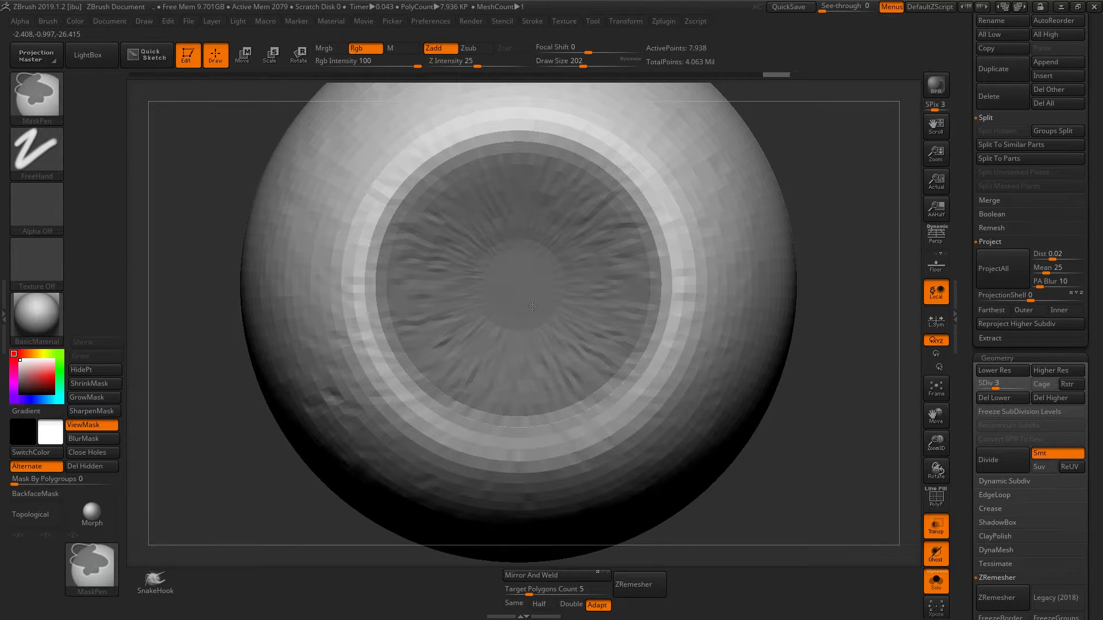
pyautogui.keyDown('ctrl'); pyautogui.moveTo(533, 306); pyautogui.dragTo(512, 319); pyautogui.keyUp('ctrl')
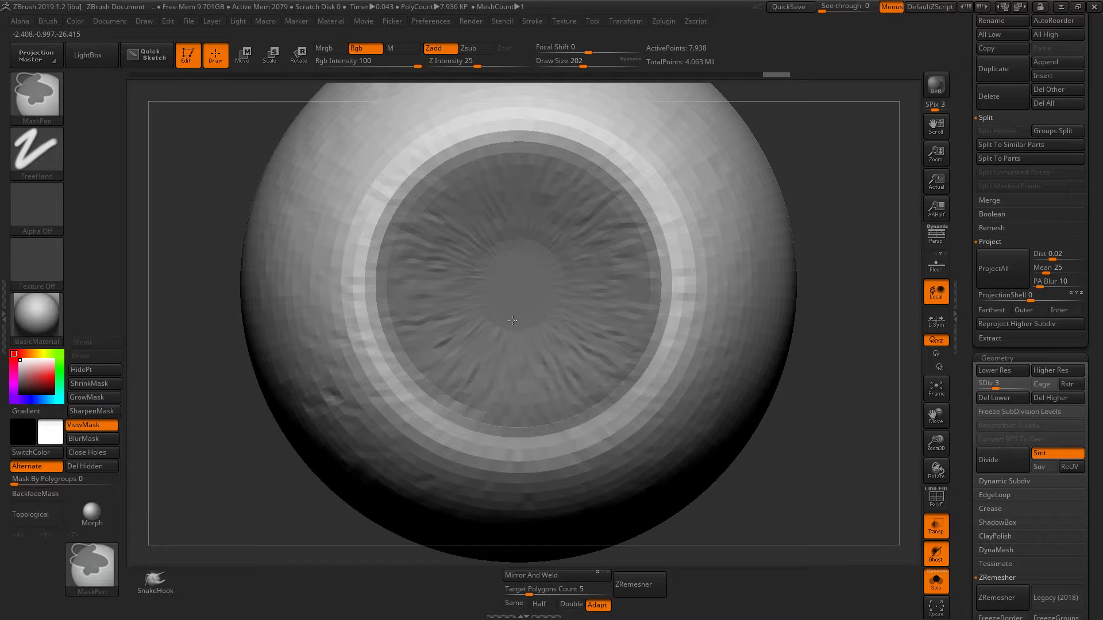
pyautogui.press('w')
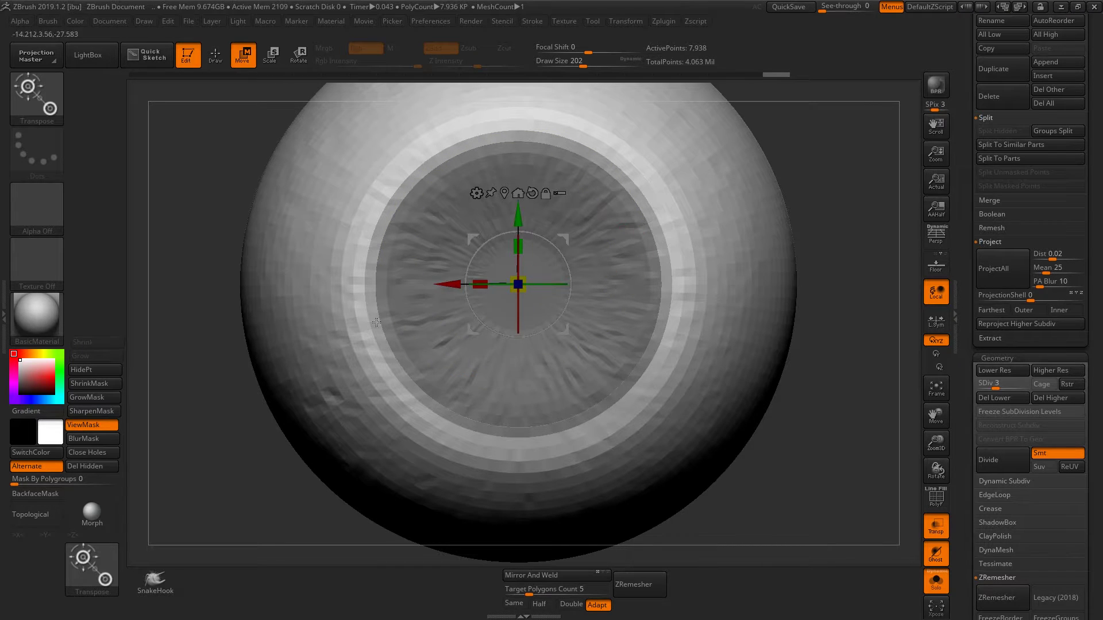
# Clear the mask from the eyeball and return to sculpting mode.
pyautogui.scroll(-3, 980, 417)
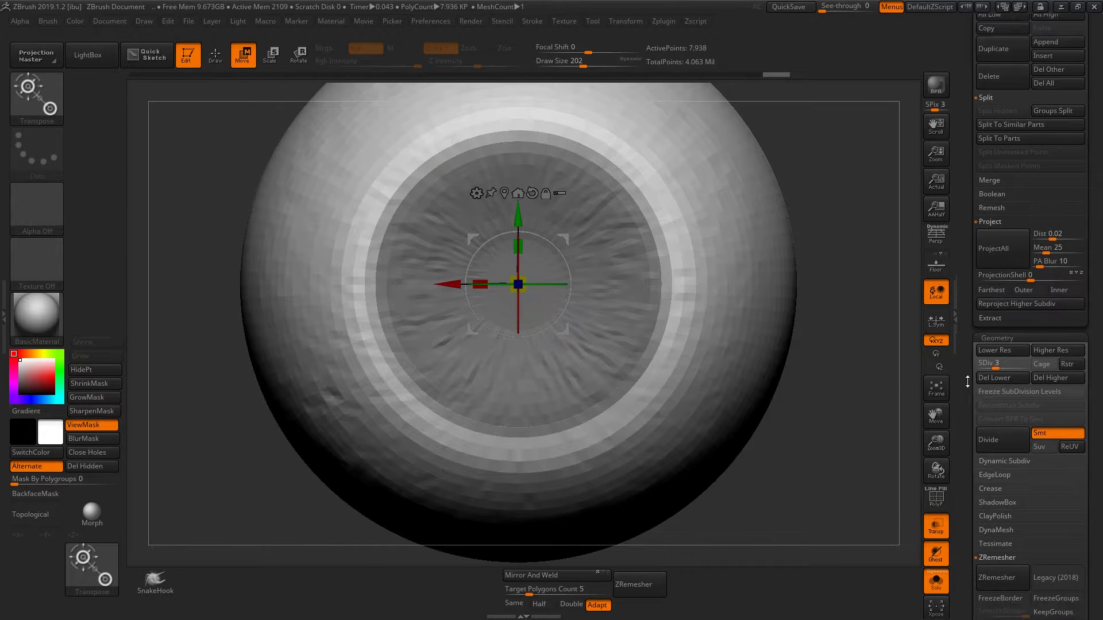
pyautogui.scroll(-5, 987, 345)
pyautogui.scroll(-5, 1000, 232)
pyautogui.hotkey('ctrl', 'shift')
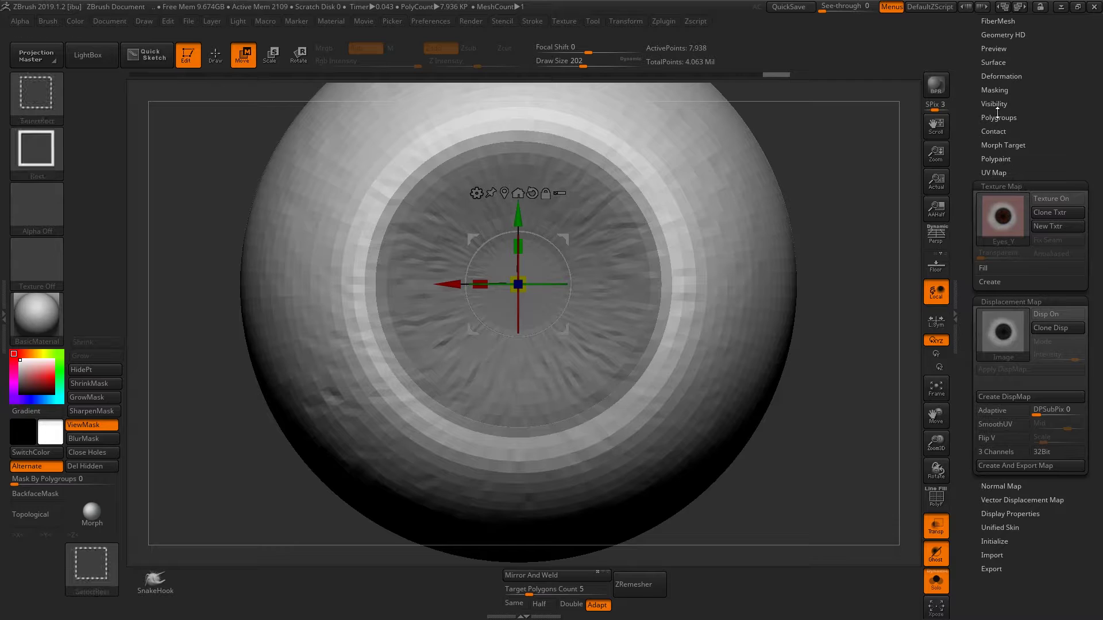
pyautogui.click(995, 90)
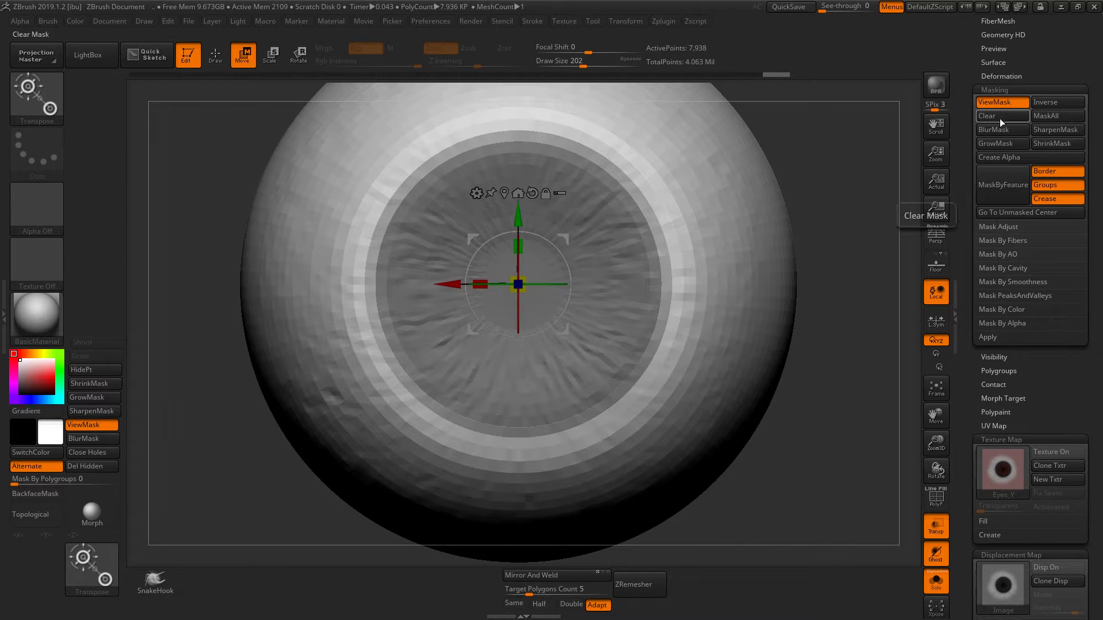
pyautogui.click(997, 128)
pyautogui.press('q')
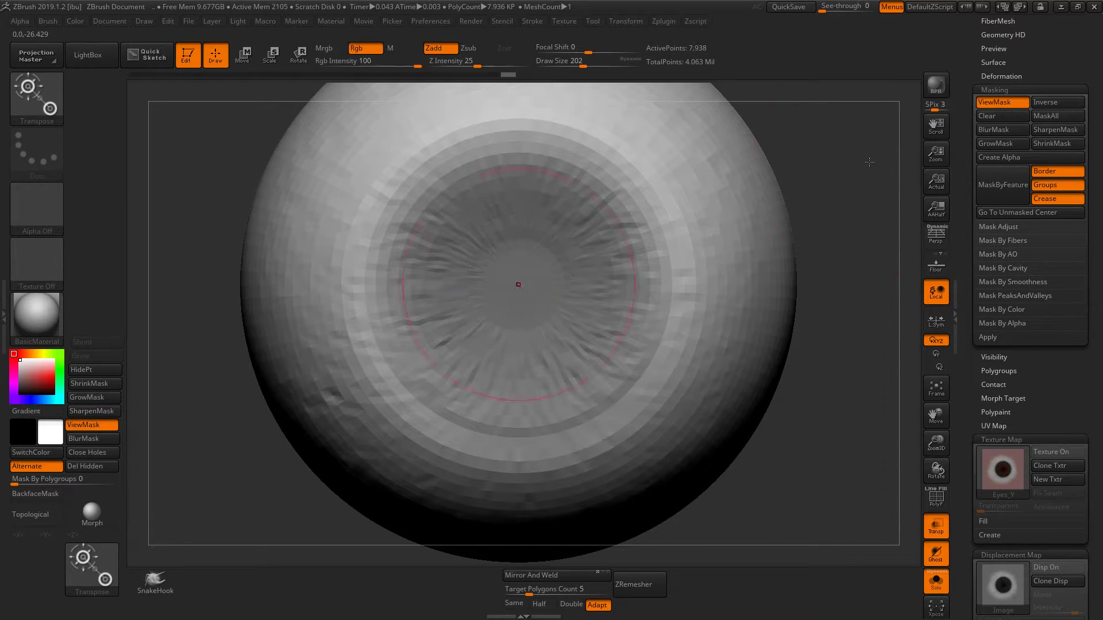
# Raise the eyeball to its highest subdivision level and enlarge the brush to 182.
pyautogui.press('s')
pyautogui.scroll(10, 1034, 86)
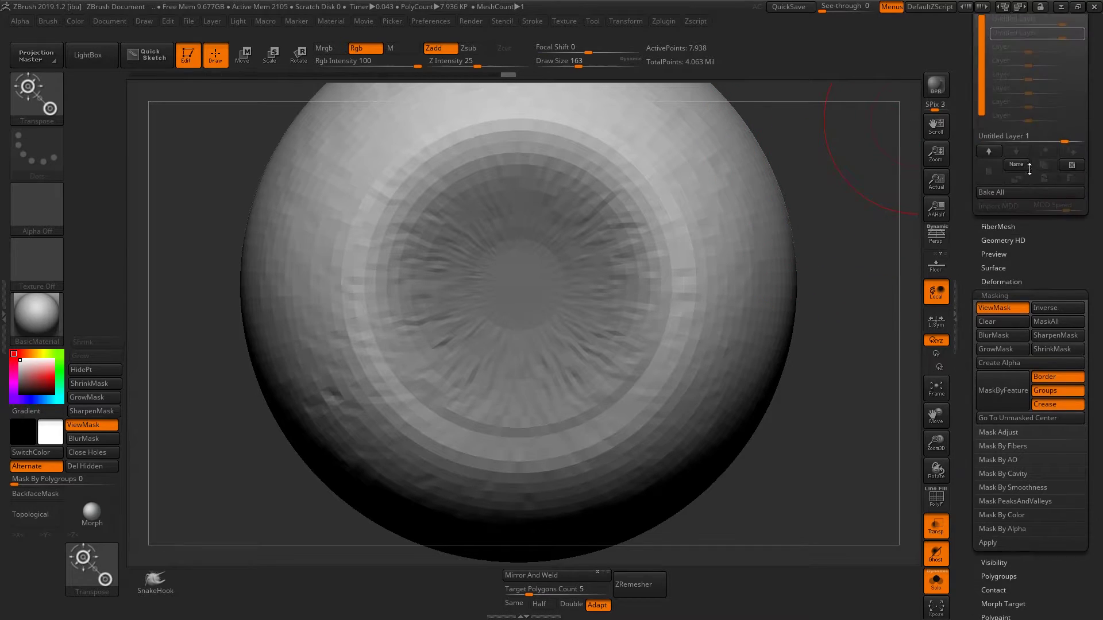
pyautogui.press('d')
pyautogui.press('d')
pyautogui.press('d')
pyautogui.press('d')
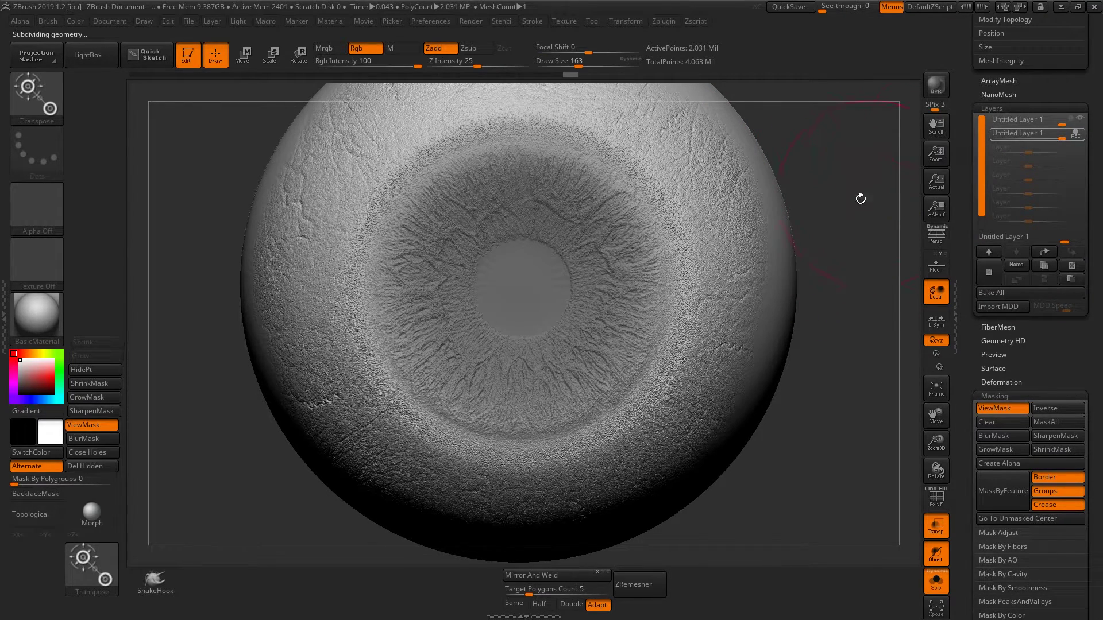
pyautogui.moveTo(860, 199); pyautogui.dragTo(835, 236)
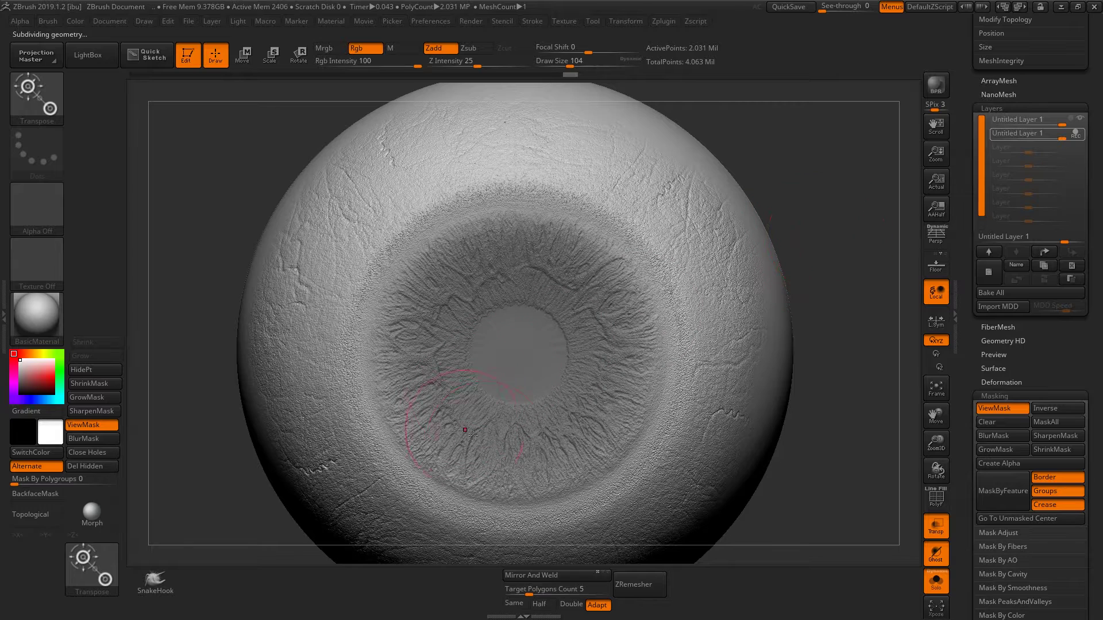
pyautogui.press('s')
pyautogui.moveTo(515, 393); pyautogui.dragTo(534, 392)
# Set the Subtool Project scan distance to 0.05.
pyautogui.scroll(5, 971, 122)
pyautogui.scroll(5, 971, 143)
pyautogui.scroll(3, 953, 252)
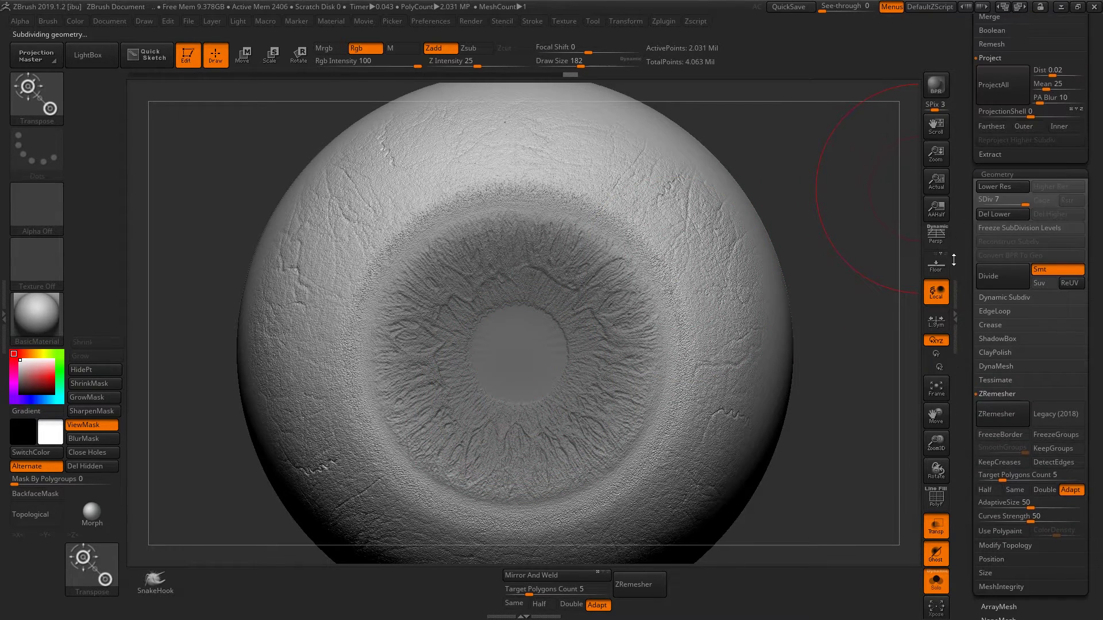
pyautogui.scroll(5, 957, 246)
pyautogui.scroll(3, 973, 226)
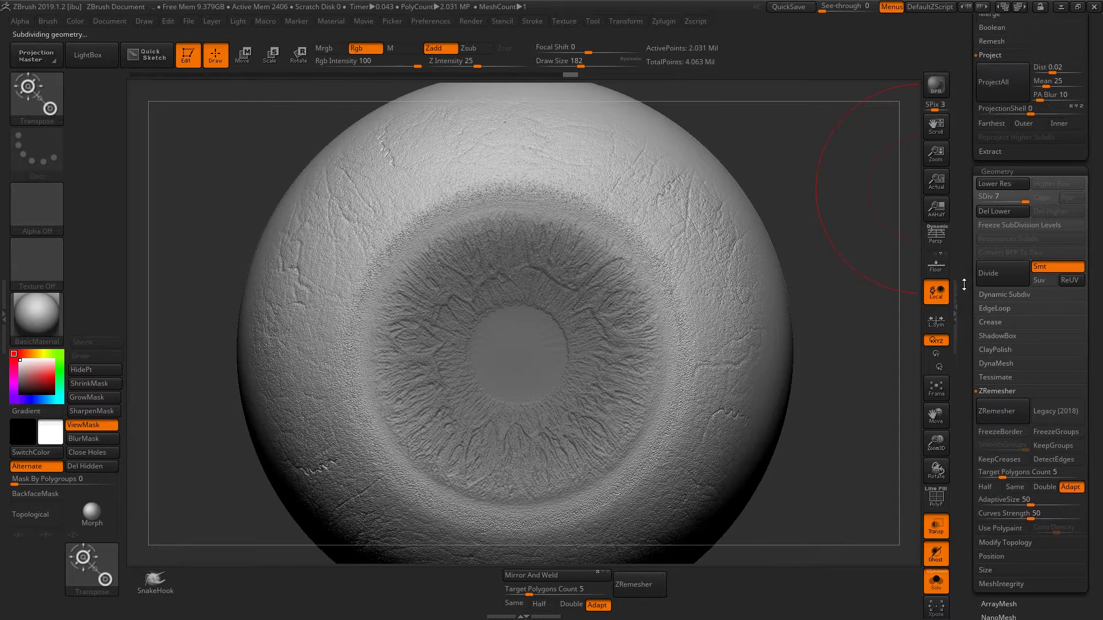
pyautogui.scroll(3, 972, 226)
pyautogui.click(1053, 278)
pyautogui.write('0.05')
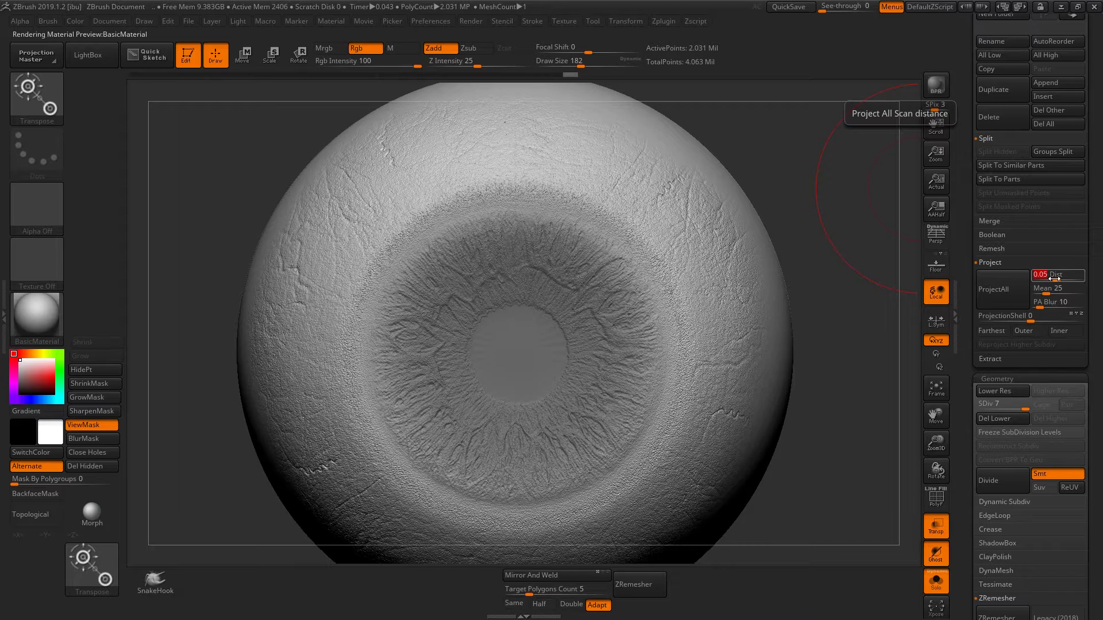
# Commit the 0.05 scan distance and show the cornea subtool alongside the eyeball.
pyautogui.moveTo(837, 308); pyautogui.dragTo(919, 304)
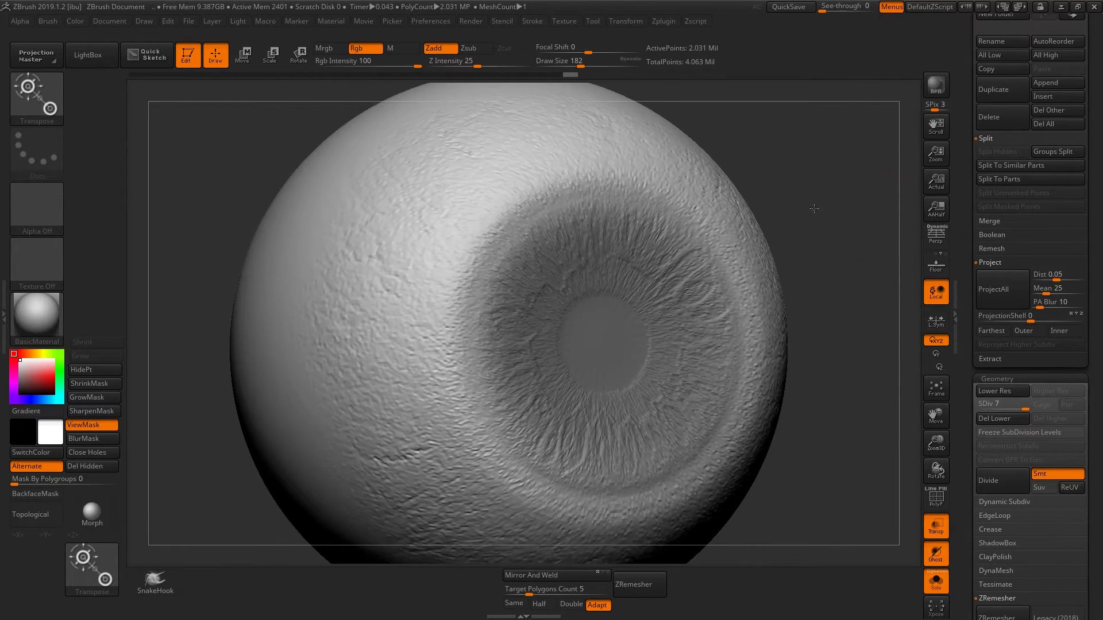
pyautogui.click(990, 293)
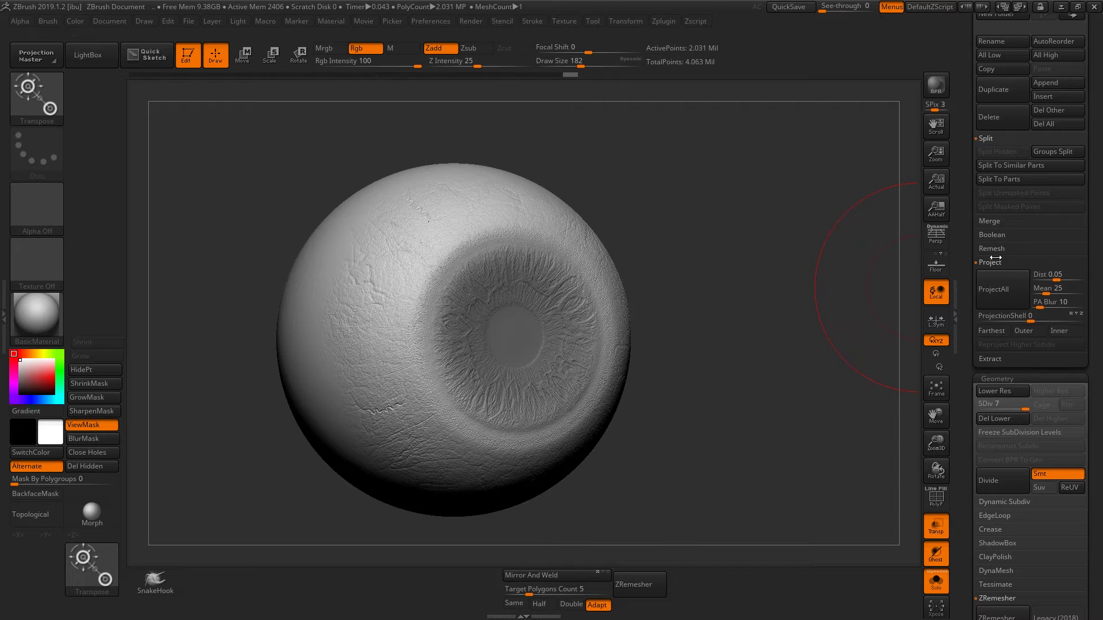
pyautogui.click(933, 580)
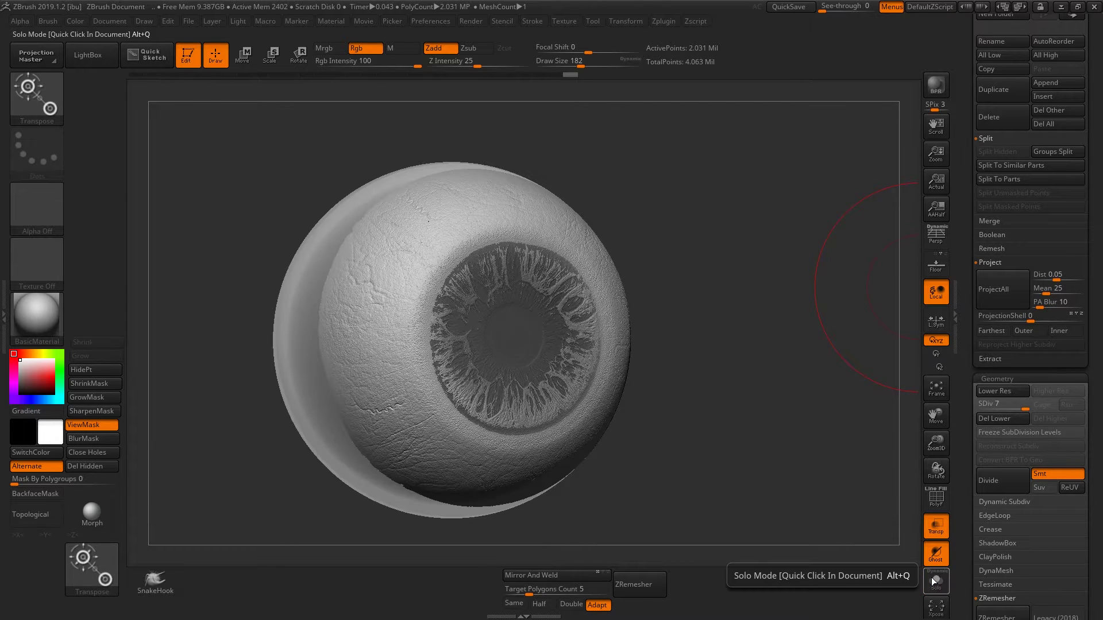
pyautogui.click(933, 580)
pyautogui.moveTo(759, 331); pyautogui.dragTo(816, 333)
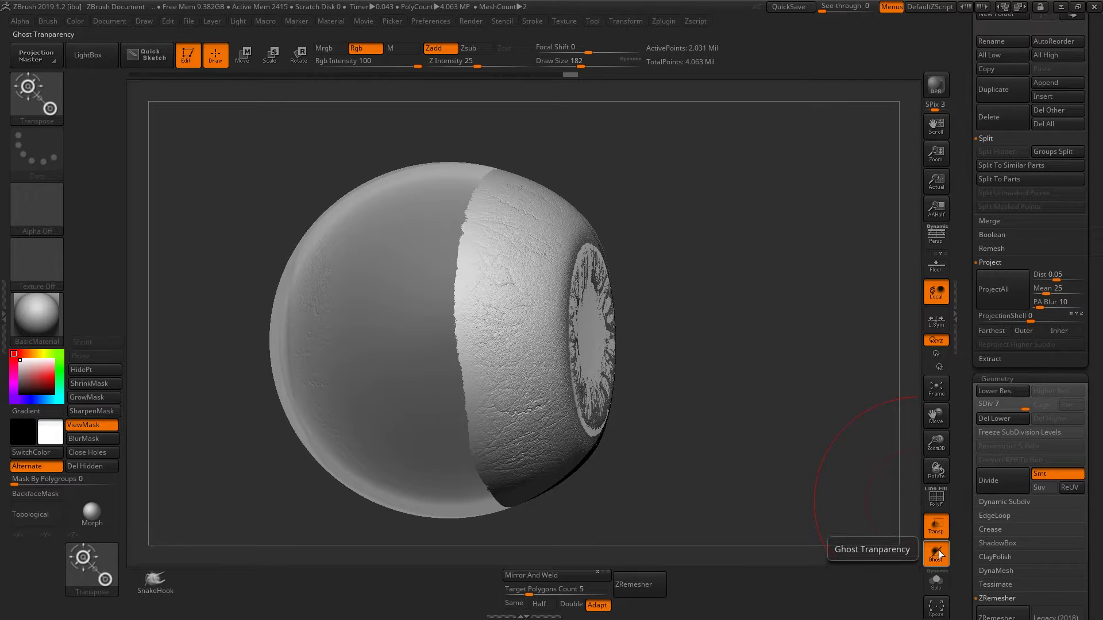
# Make the cornea see-through with Ghost, ProjectAll the iris detail, and face the iris forward.
pyautogui.click(937, 580)
pyautogui.click(933, 580)
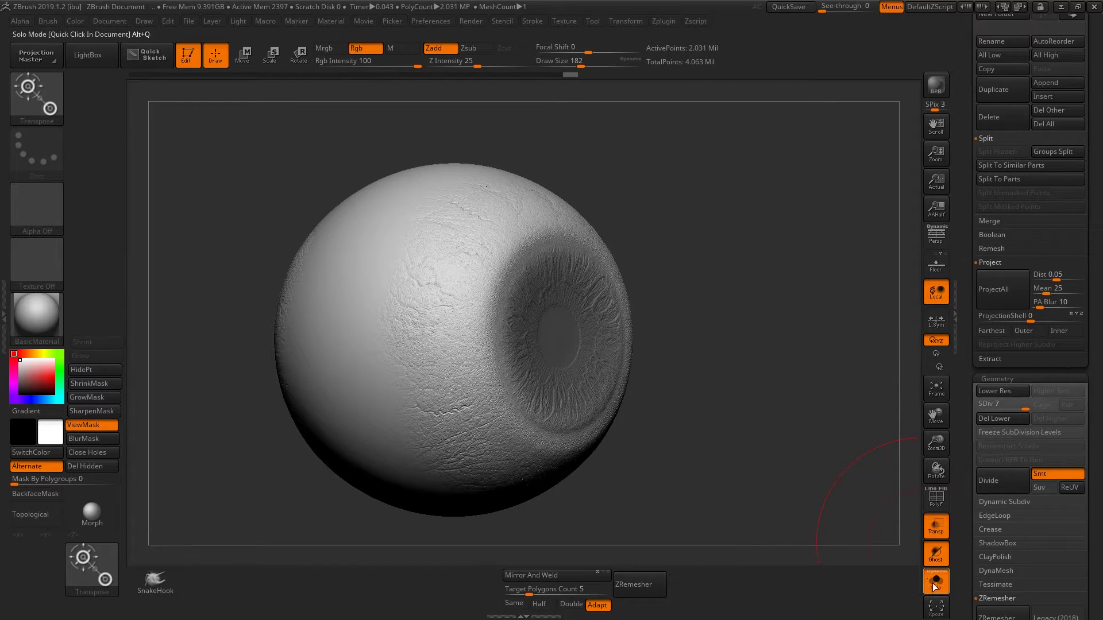
pyautogui.click(1019, 284)
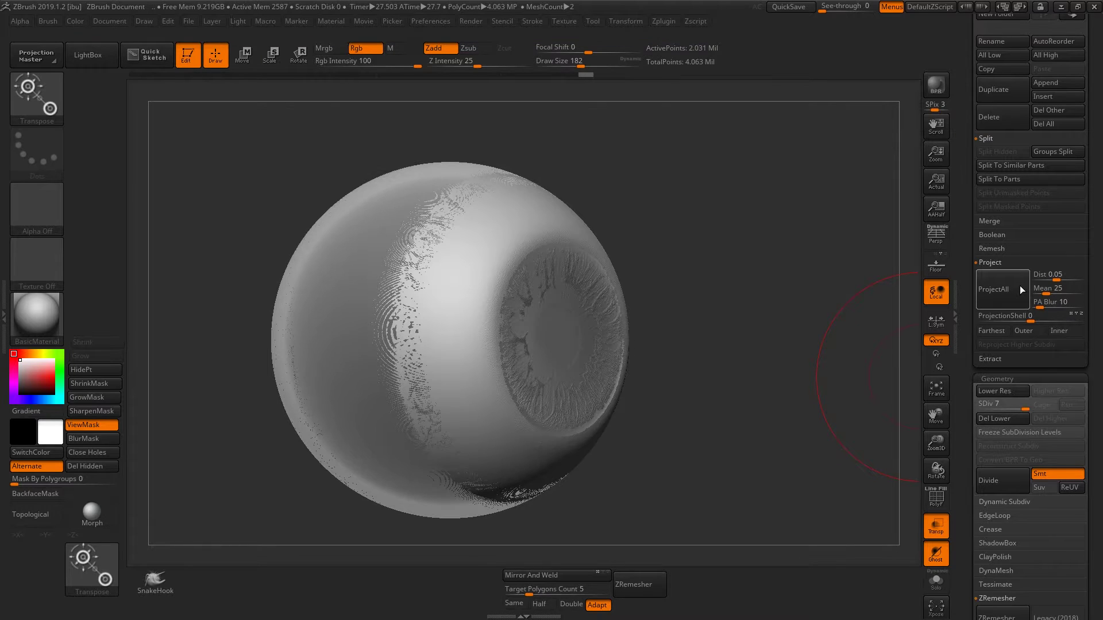
pyautogui.moveTo(822, 316)
pyautogui.mouseDown()
pyautogui.moveTo(868, 330)
pyautogui.moveTo(808, 335)
pyautogui.moveTo(828, 316)
pyautogui.moveTo(794, 338)
pyautogui.moveTo(802, 323)
pyautogui.moveTo(770, 325)
pyautogui.moveTo(791, 339)
pyautogui.mouseUp()
# Snap the eyeball to a front view, brush size 124, and stop recording on the second layer.
pyautogui.press('w')
pyautogui.press('f')
pyautogui.press('q')
pyautogui.press('s')
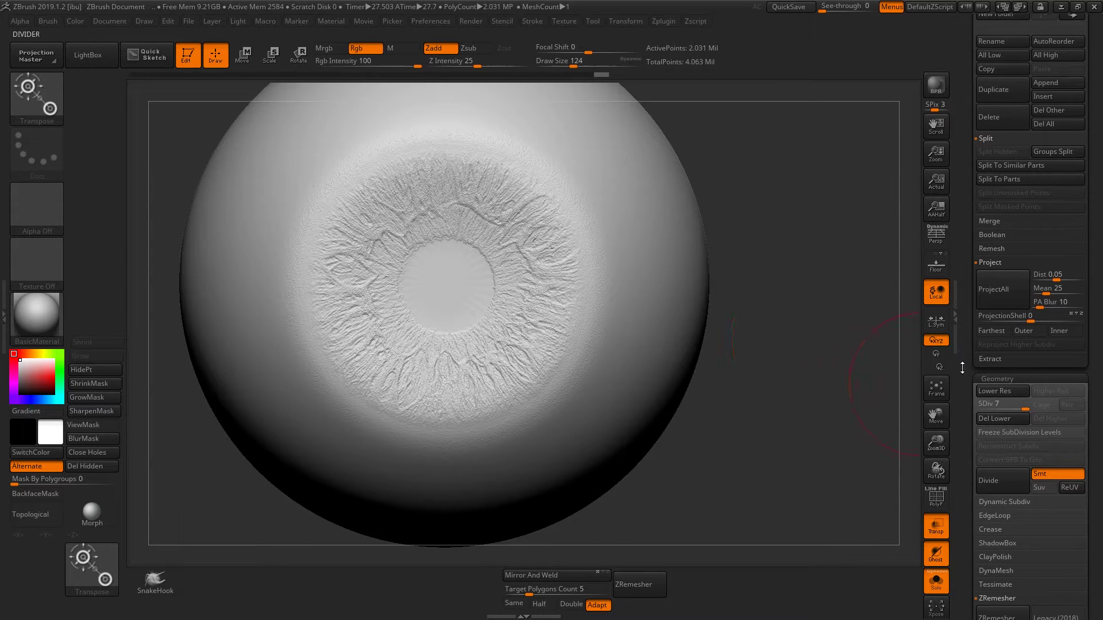
pyautogui.click(1076, 377)
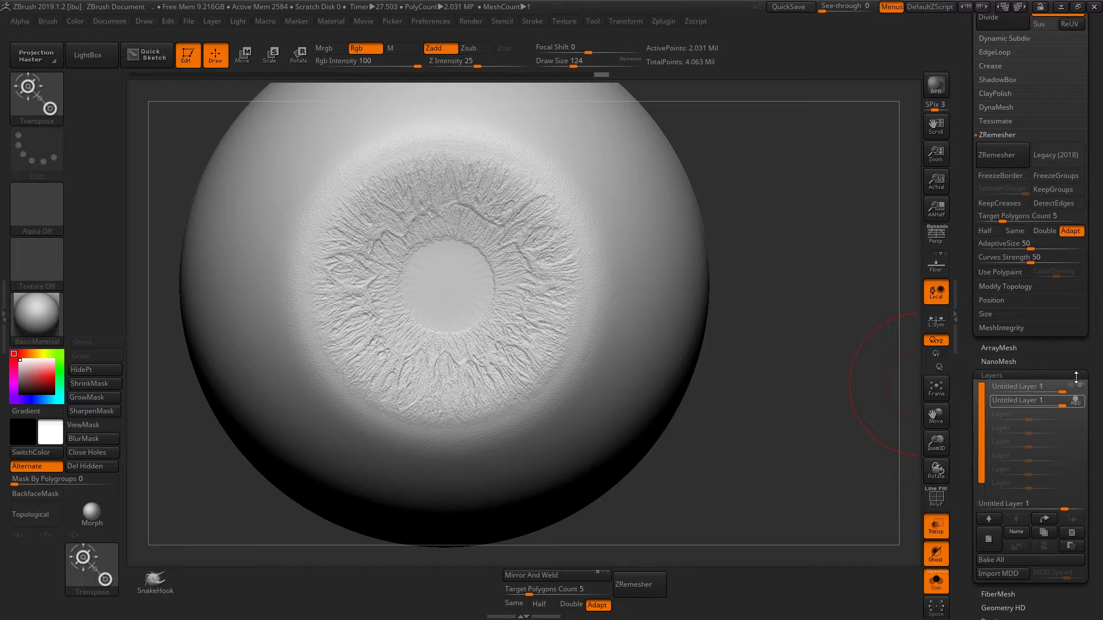
pyautogui.click(1076, 402)
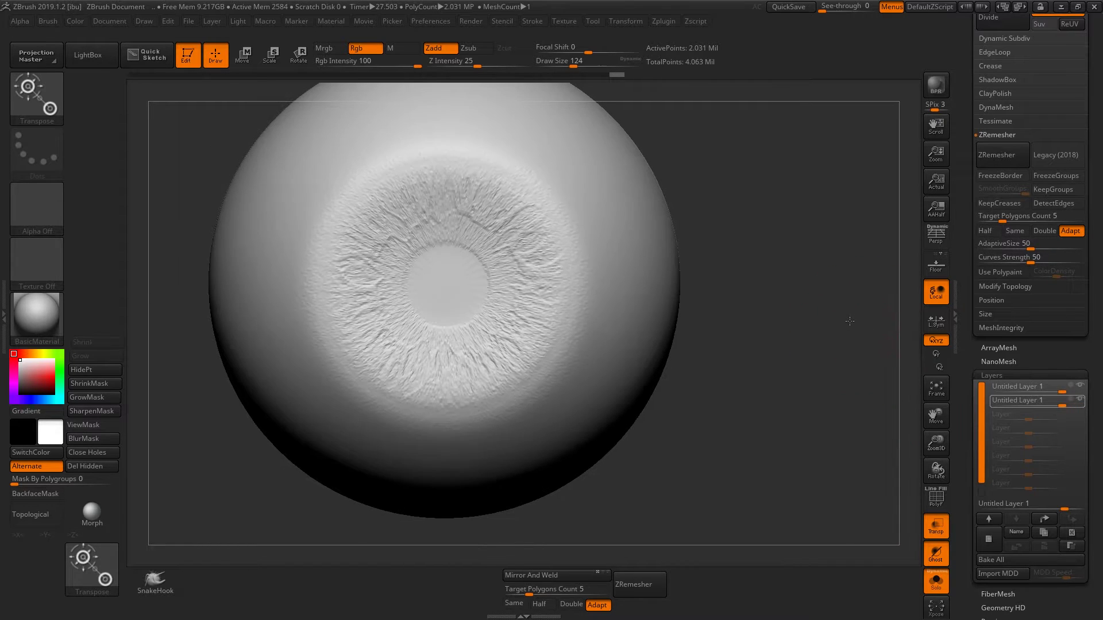
# Rotate the eyeball to inspect the layer's iris relief from the side and front.
pyautogui.moveTo(849, 321); pyautogui.dragTo(786, 351)
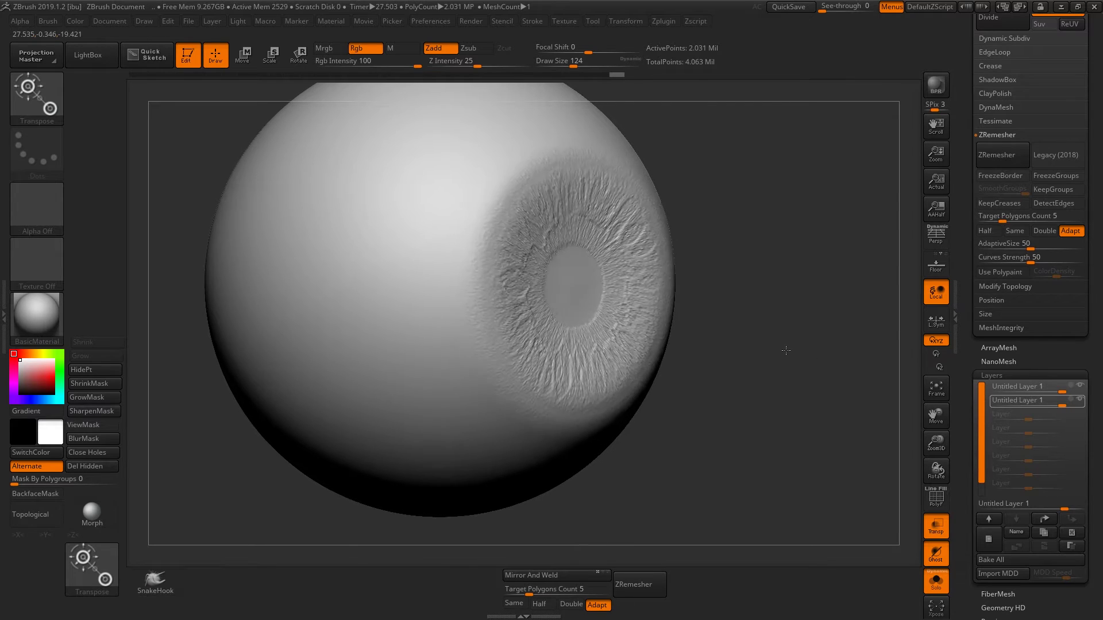
pyautogui.moveTo(786, 351); pyautogui.dragTo(615, 374)
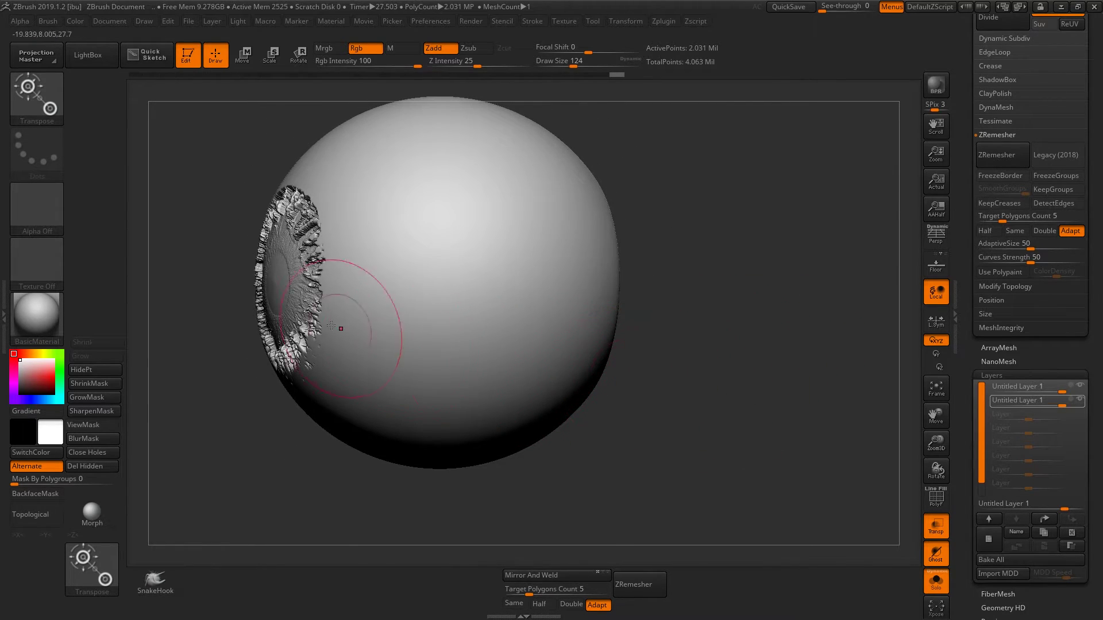
pyautogui.moveTo(332, 326); pyautogui.dragTo(274, 399)
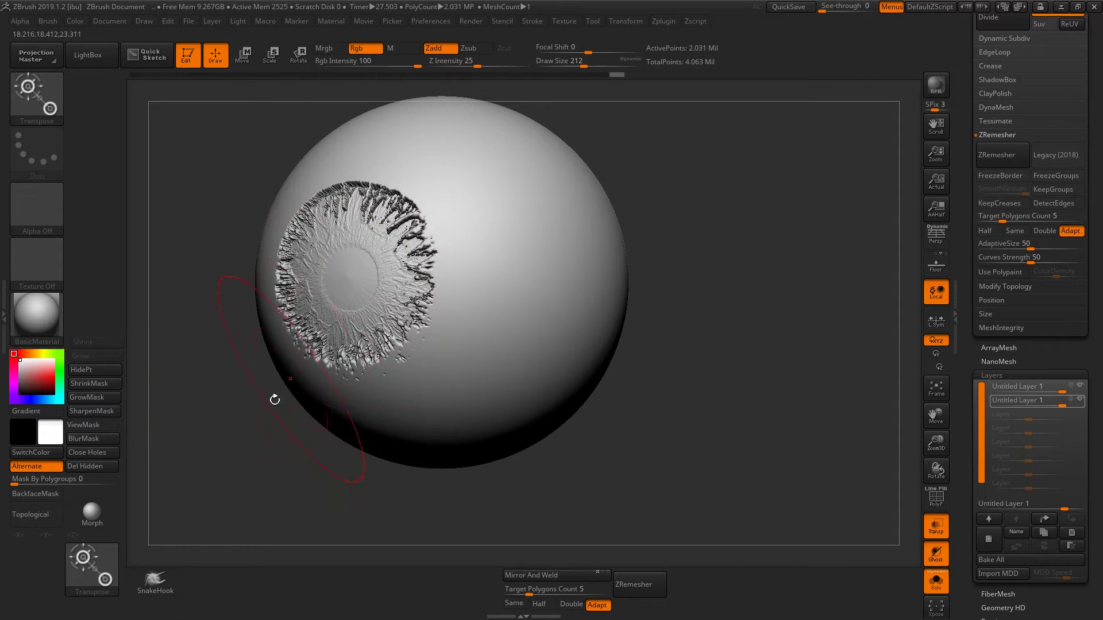
pyautogui.moveTo(266, 447); pyautogui.dragTo(391, 308)
# Smooth the jagged iris fibres and re-enable recording on the second sculpt layer.
pyautogui.press('w')
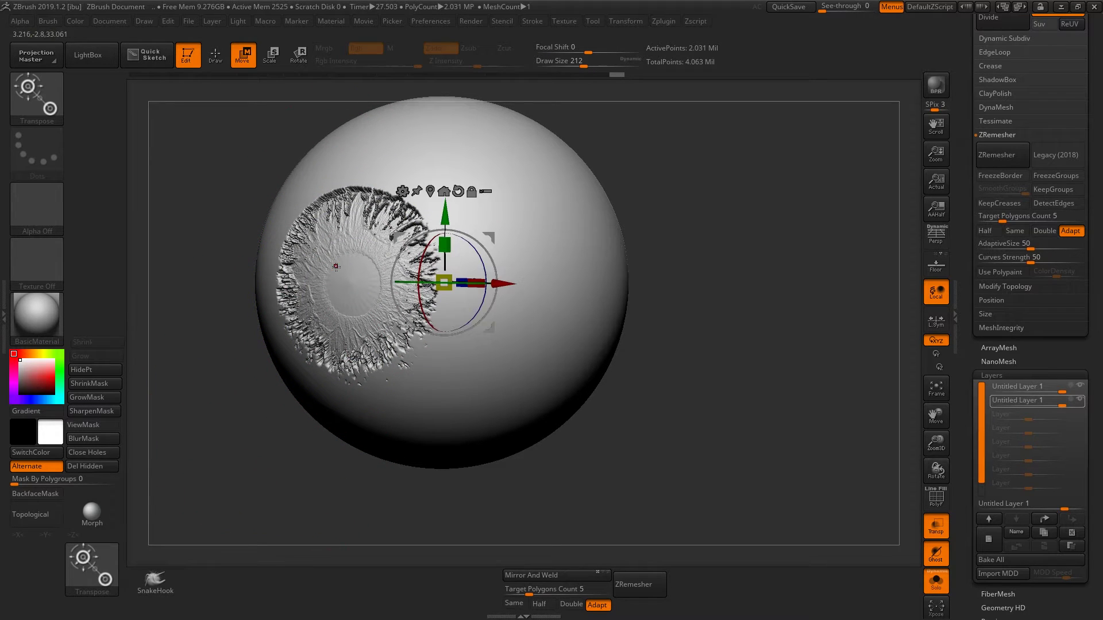
pyautogui.press('q')
pyautogui.keyDown('shift'); pyautogui.click(351, 250); pyautogui.keyUp('shift')
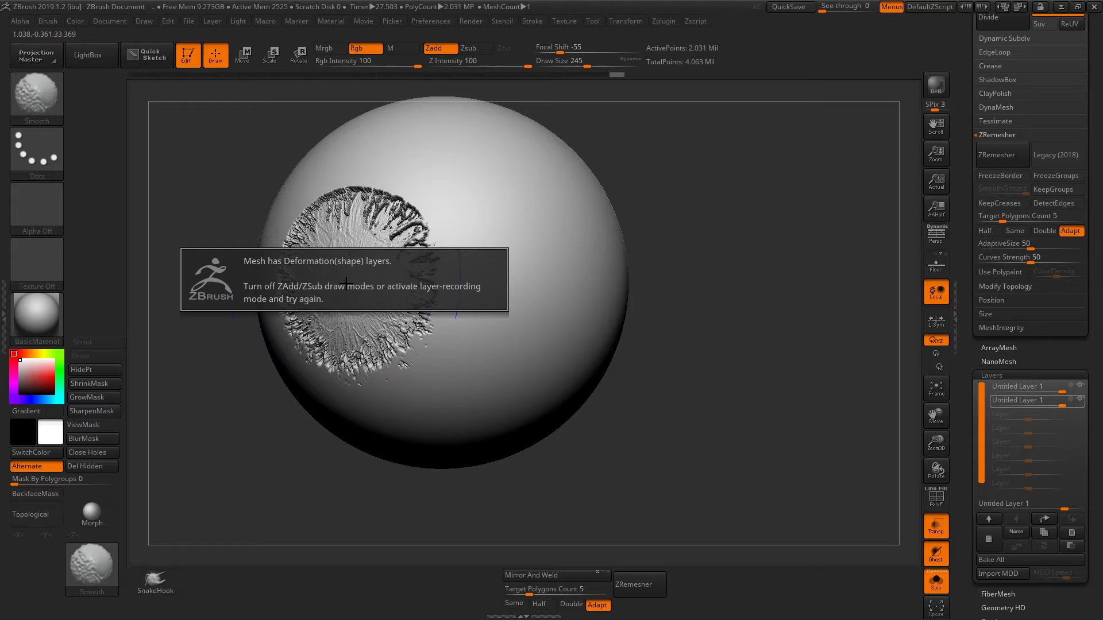
pyautogui.click(942, 384)
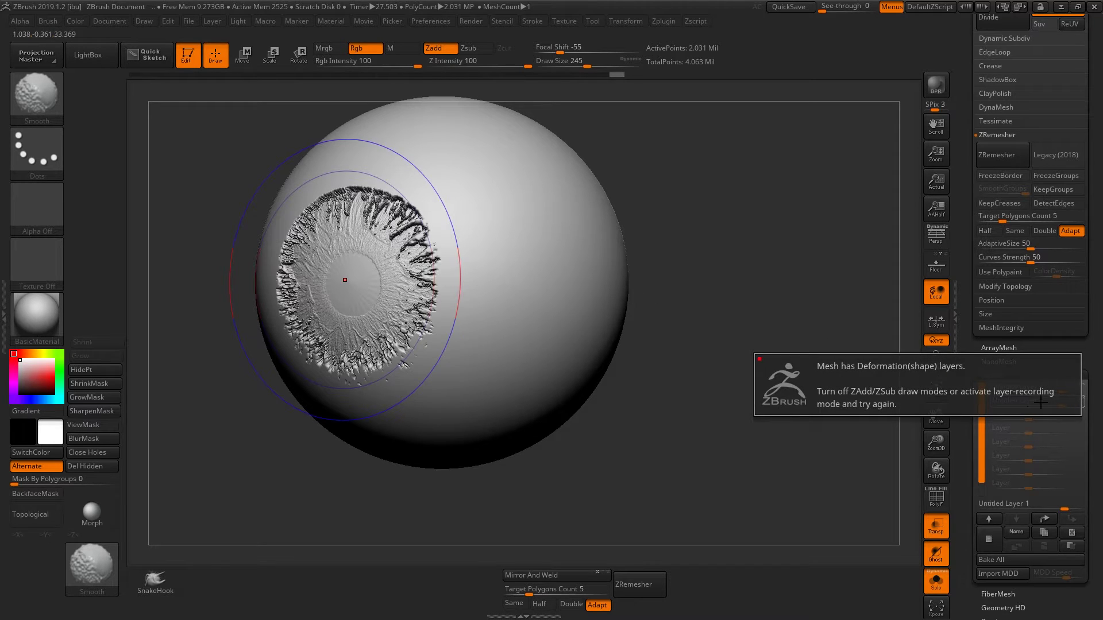
pyautogui.press('w')
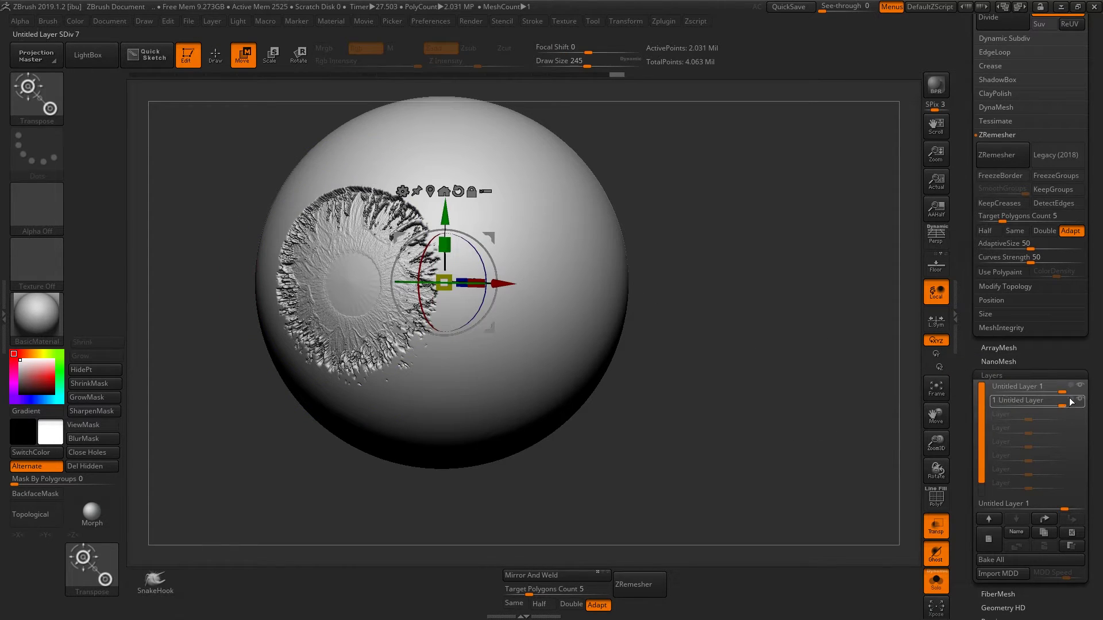
pyautogui.press('q')
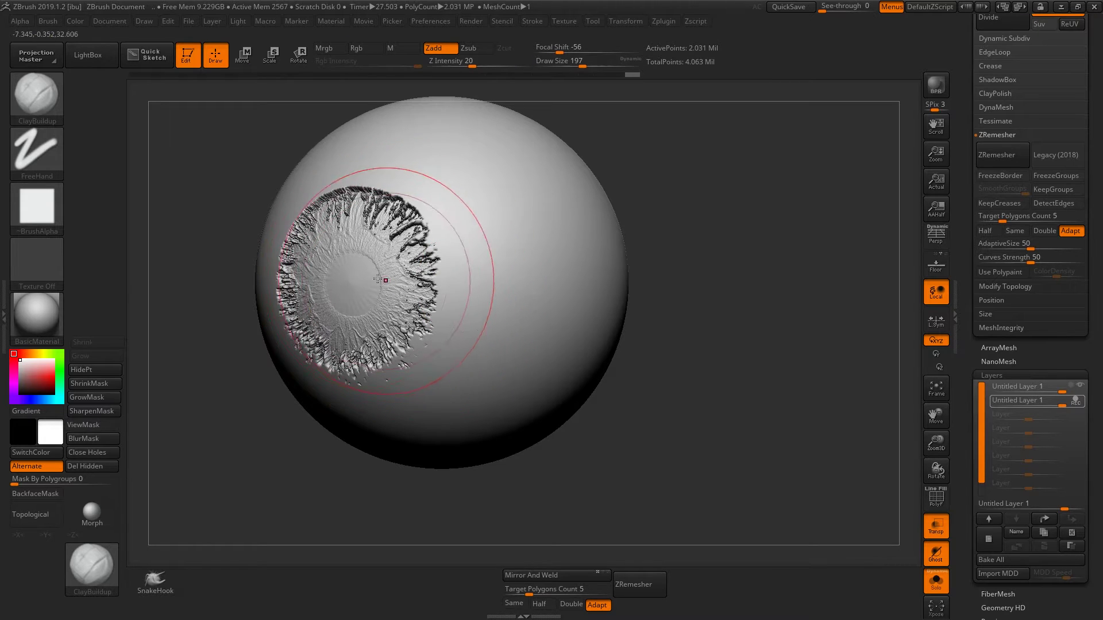
# Soften the iris fibres and turn the eyeball to check them from several angles.
pyautogui.moveTo(376, 263)
pyautogui.keyDown('shift'); pyautogui.mouseDown()
pyautogui.moveTo(400, 279)
pyautogui.moveTo(336, 307)
pyautogui.mouseUp(); pyautogui.keyUp('shift')
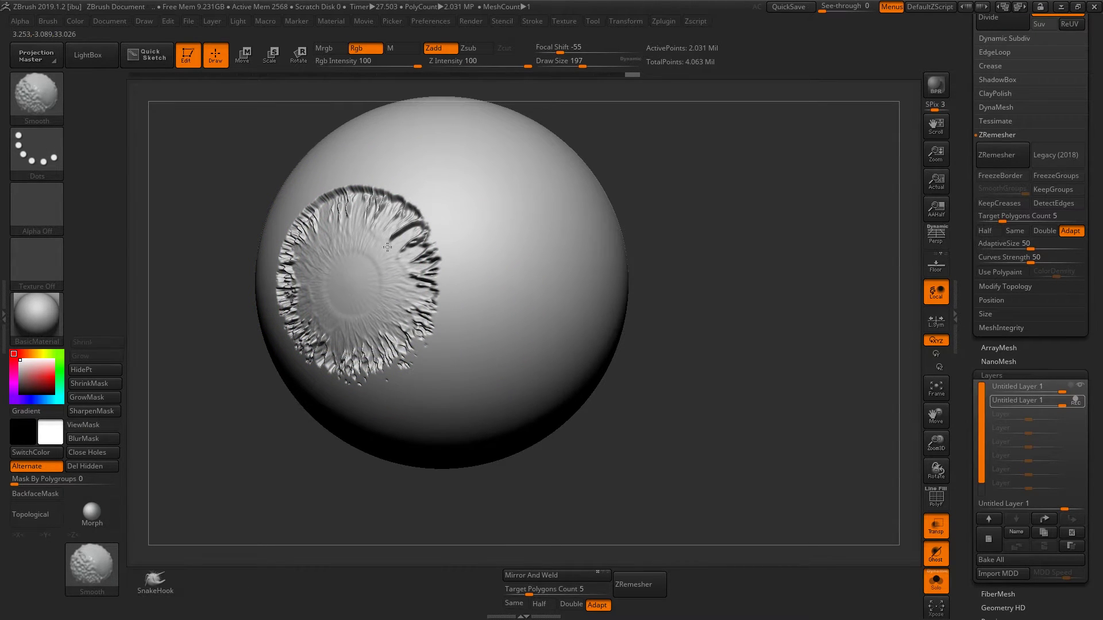
pyautogui.moveTo(732, 365); pyautogui.dragTo(653, 357)
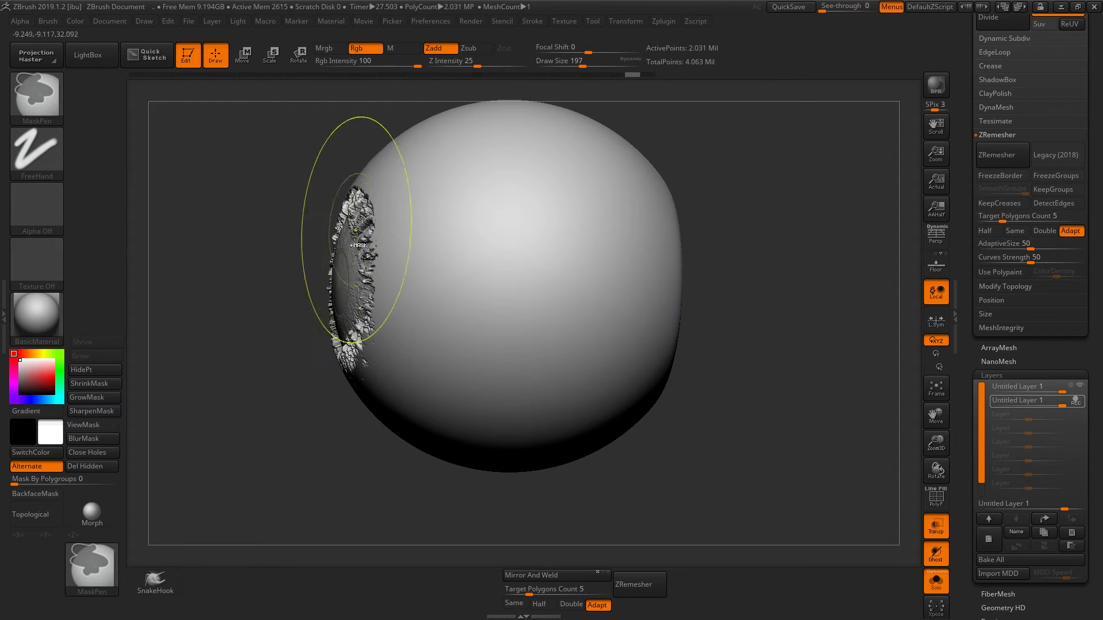
pyautogui.moveTo(276, 322); pyautogui.dragTo(372, 274)
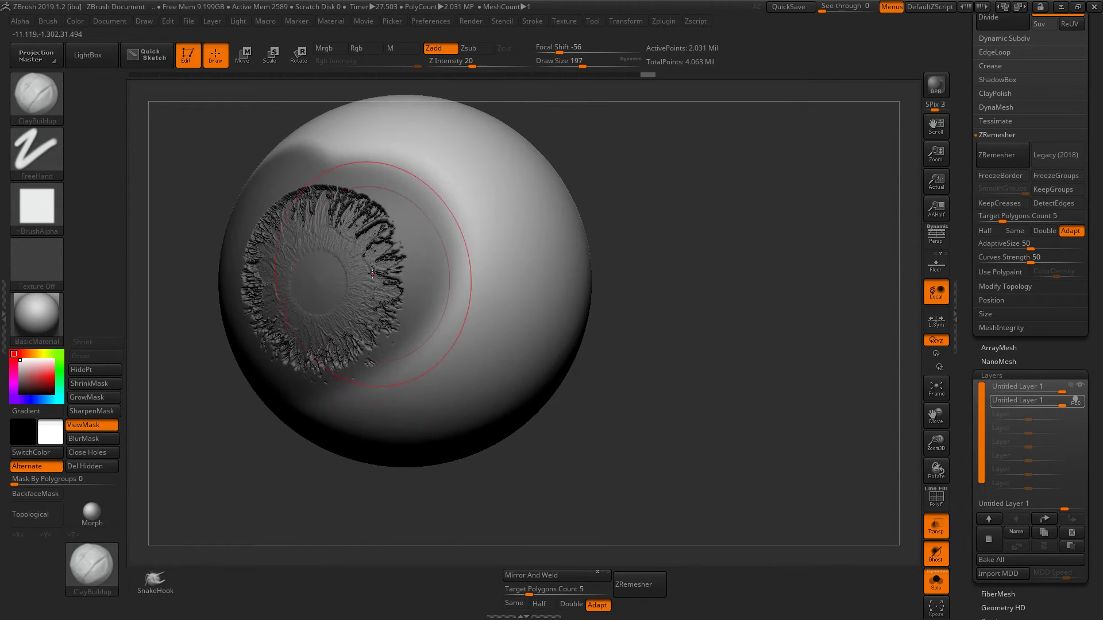
pyautogui.moveTo(684, 369); pyautogui.dragTo(574, 270)
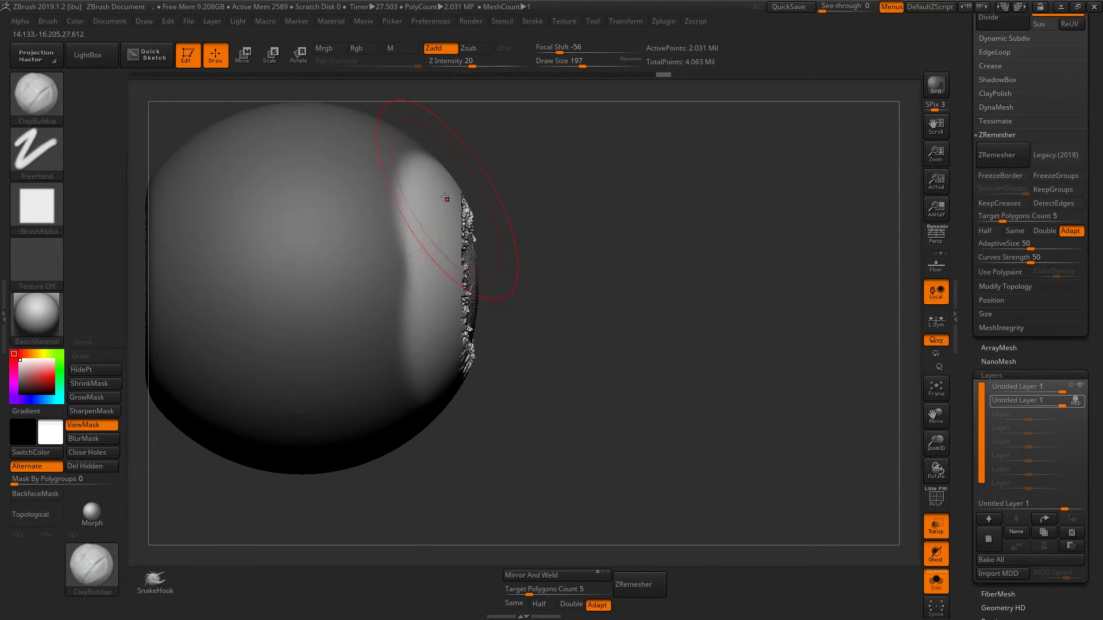
# Mask the sphere with a rectangular MaskPen selection, leaving only the front iris cap unmasked.
pyautogui.keyDown('ctrl'); pyautogui.moveTo(438, 127); pyautogui.dragTo(325, 475); pyautogui.keyUp('ctrl')
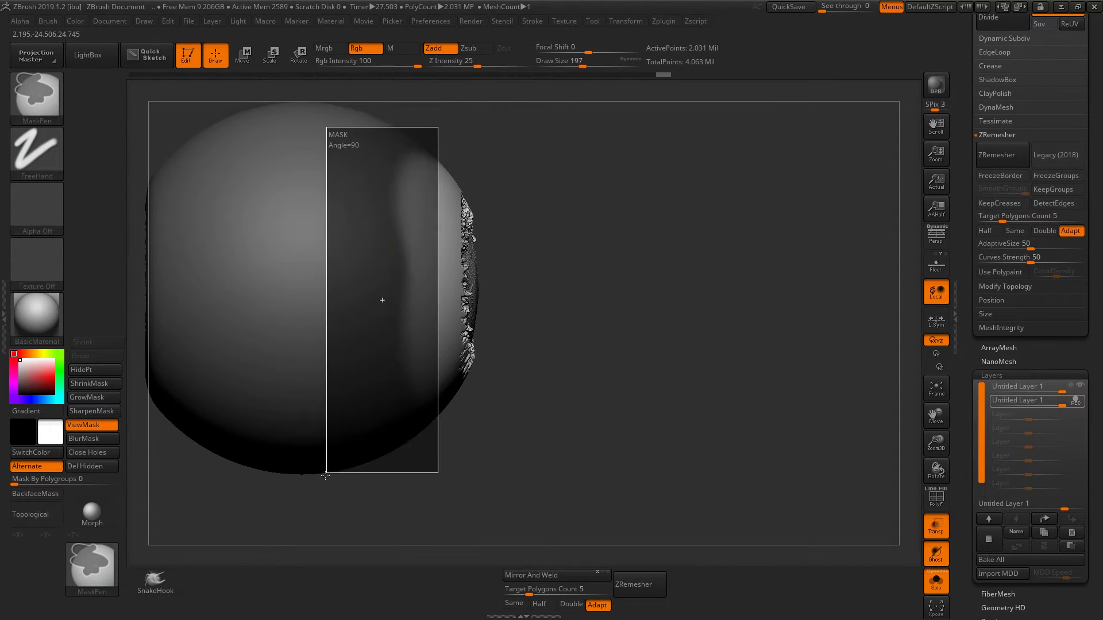
pyautogui.moveTo(459, 420); pyautogui.dragTo(565, 371)
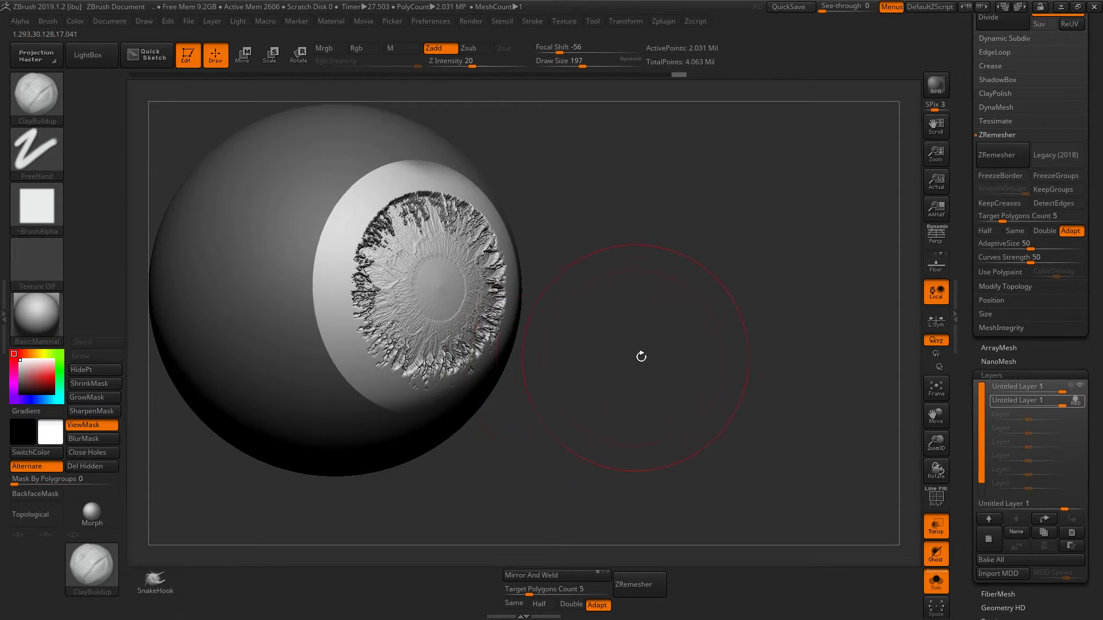
pyautogui.moveTo(641, 357); pyautogui.dragTo(737, 340)
pyautogui.moveTo(971, 260); pyautogui.dragTo(967, 364)
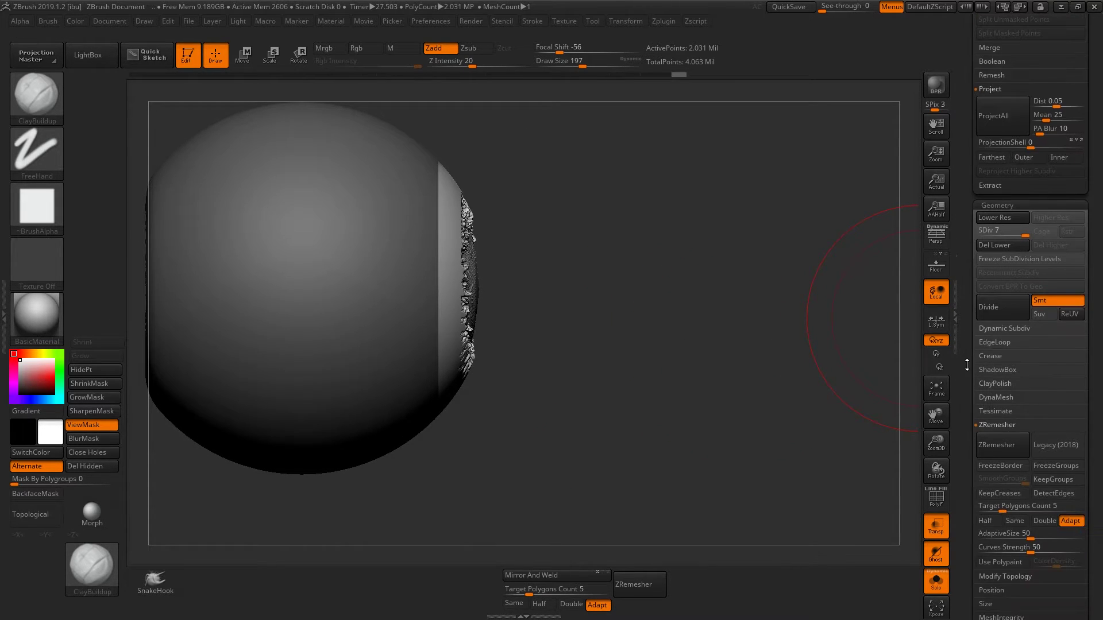
# Re-project the iris detail with a 0.1 scan distance and view it front-on.
pyautogui.click(1046, 102)
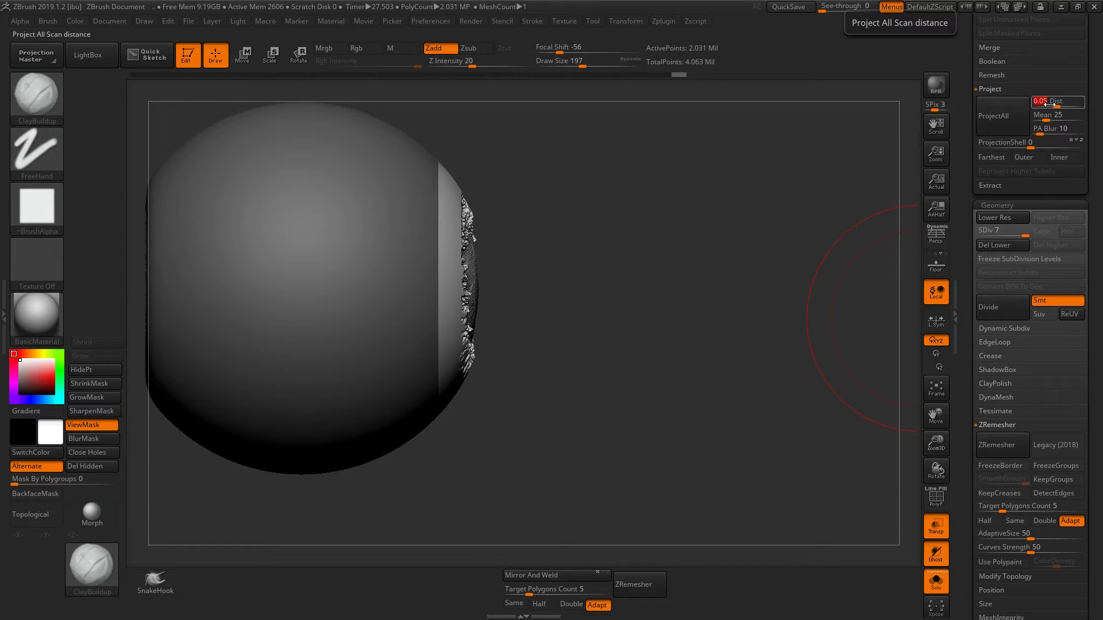
pyautogui.write('0.')
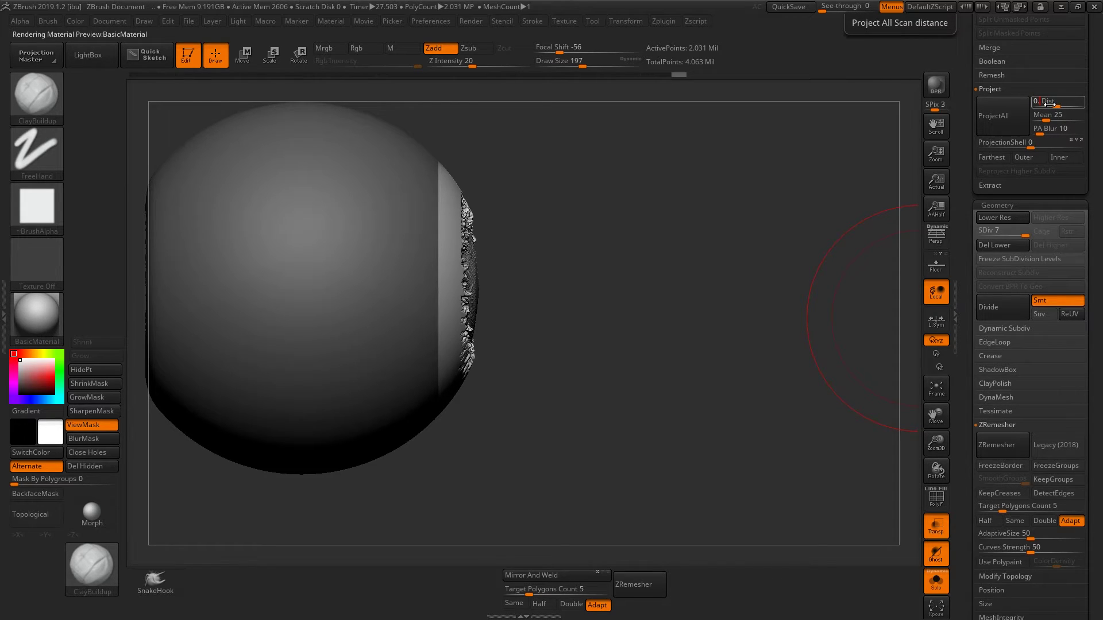
pyautogui.press('Return')
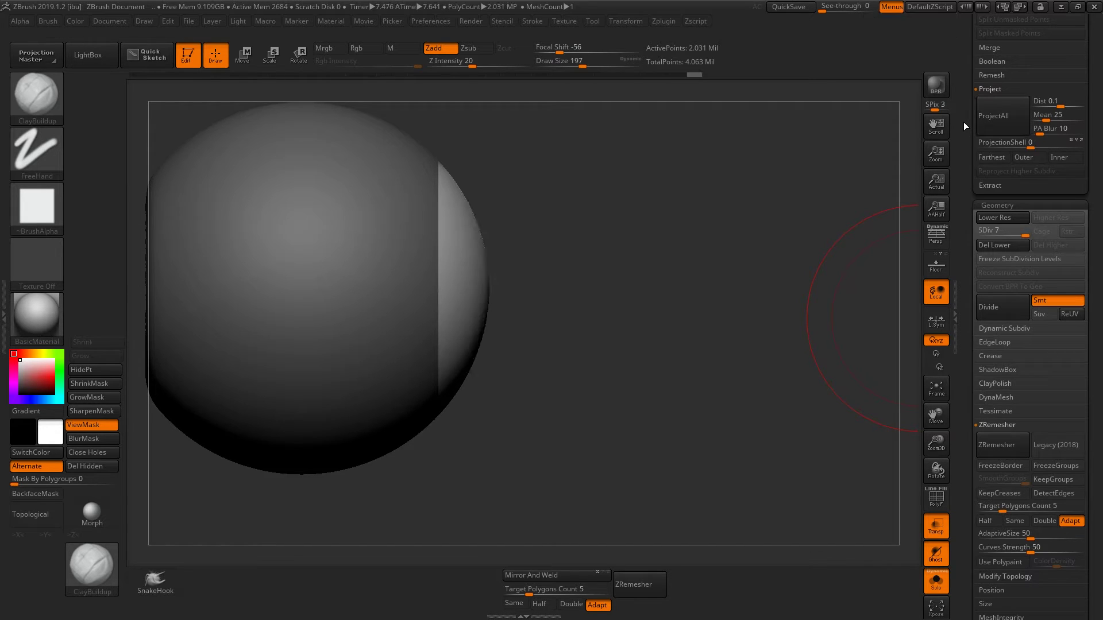
pyautogui.moveTo(966, 135); pyautogui.dragTo(967, 356)
pyautogui.moveTo(820, 219); pyautogui.dragTo(701, 267)
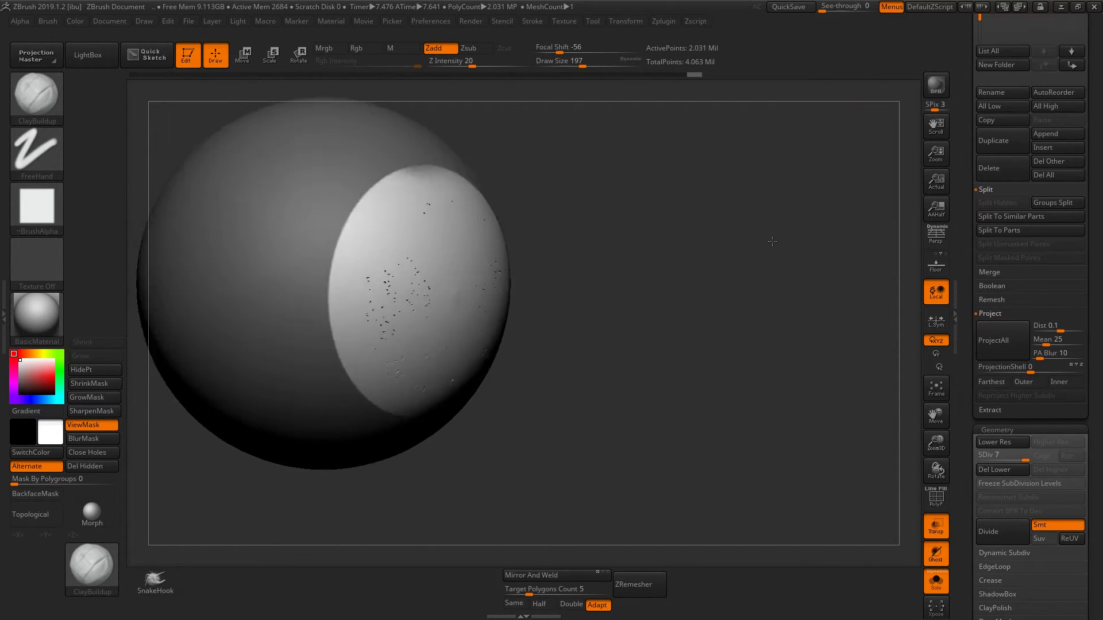
pyautogui.moveTo(751, 300)
pyautogui.mouseDown()
pyautogui.moveTo(804, 278)
pyautogui.moveTo(824, 285)
pyautogui.mouseUp()
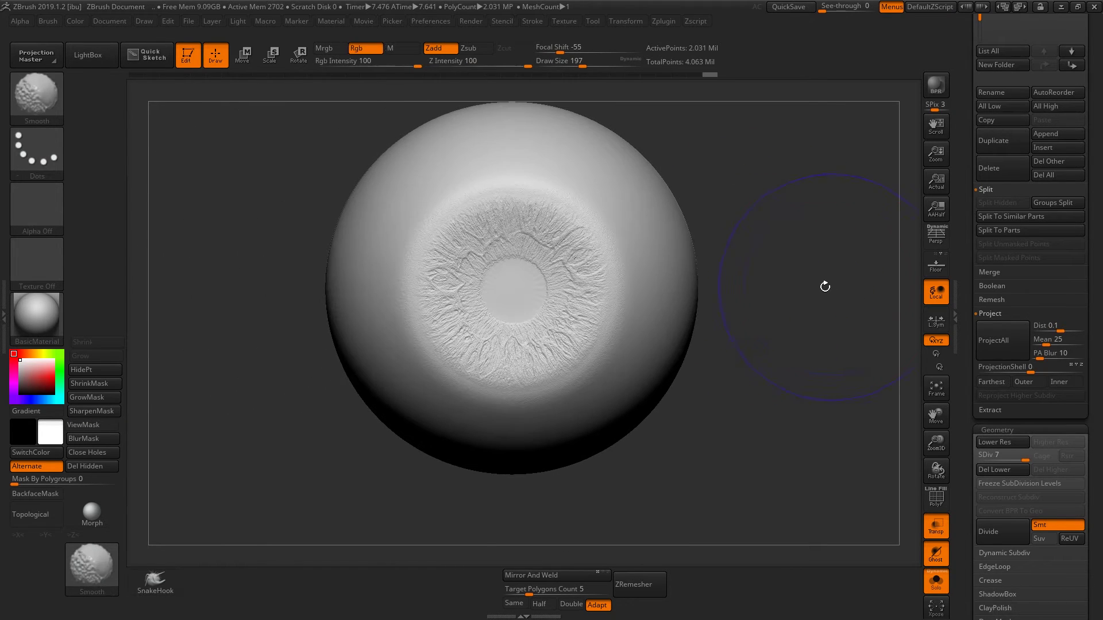
# Zoom into the iris, shrink the brush to 87, and lower the top layer's strength to about 0.93.
pyautogui.moveTo(956, 421); pyautogui.dragTo(971, 295)
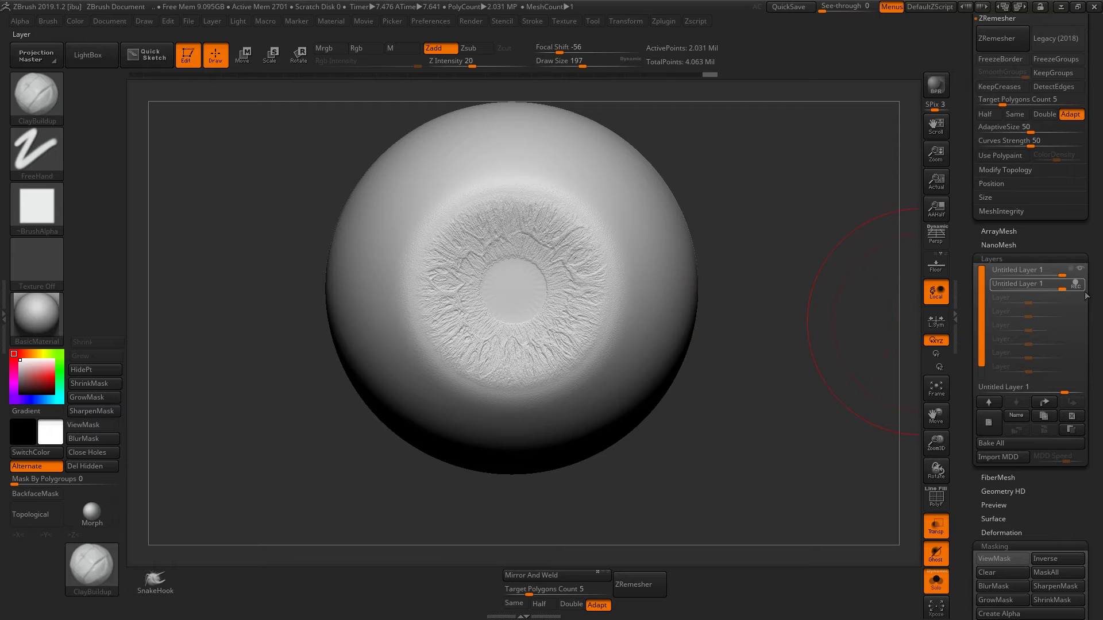
pyautogui.moveTo(1025, 283)
pyautogui.moveTo(769, 308)
pyautogui.mouseDown()
pyautogui.moveTo(831, 304)
pyautogui.moveTo(628, 344)
pyautogui.moveTo(770, 337)
pyautogui.moveTo(713, 289)
pyautogui.moveTo(785, 299)
pyautogui.moveTo(817, 287)
pyautogui.moveTo(733, 310)
pyautogui.moveTo(788, 296)
pyautogui.moveTo(701, 246)
pyautogui.moveTo(762, 258)
pyautogui.moveTo(775, 291)
pyautogui.mouseUp()
pyautogui.press('s')
pyautogui.click(816, 302)
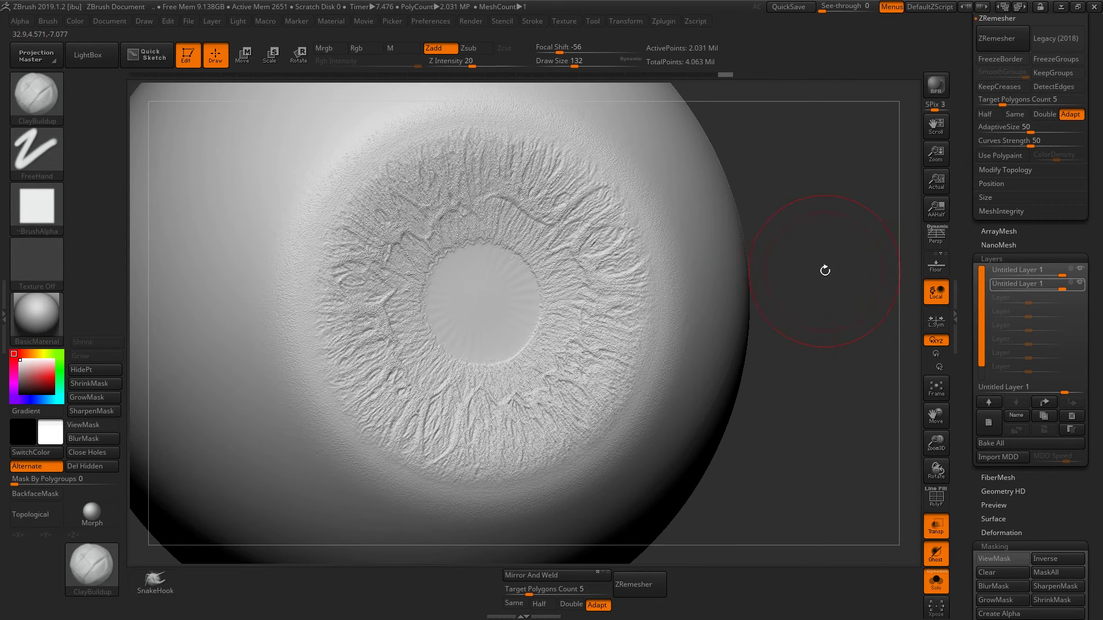
pyautogui.press('[')
pyautogui.press('[')
pyautogui.press('[')
pyautogui.moveTo(1062, 274)
pyautogui.mouseDown()
pyautogui.moveTo(1052, 274)
pyautogui.moveTo(1073, 274)
pyautogui.mouseUp()
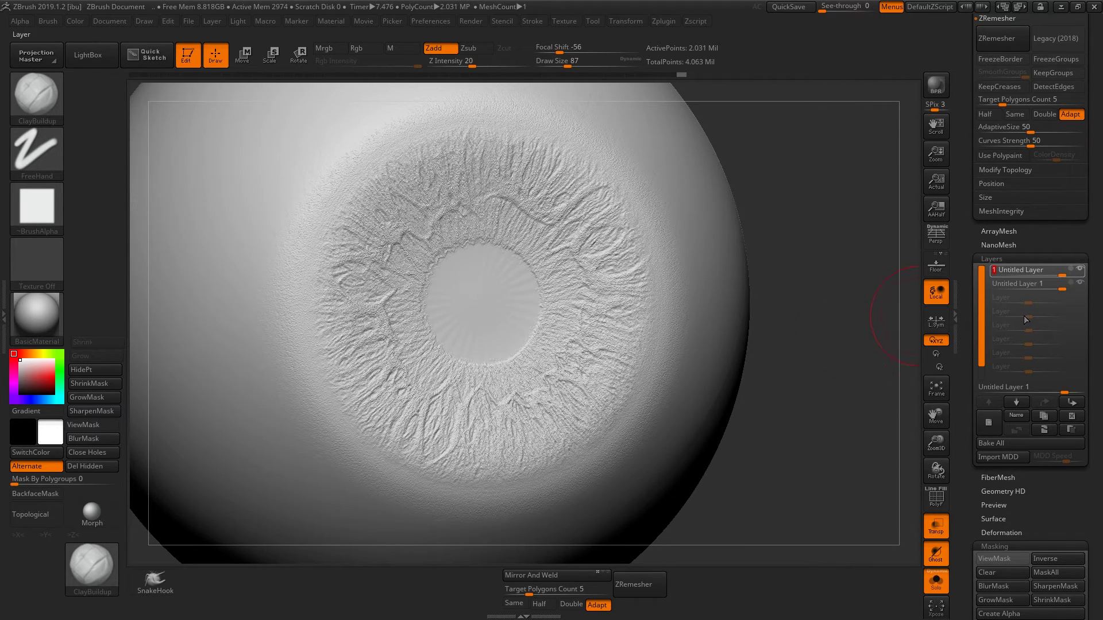
pyautogui.moveTo(1072, 481)
pyautogui.mouseDown()
pyautogui.moveTo(1090, 340)
pyautogui.moveTo(1068, 380)
pyautogui.mouseUp()
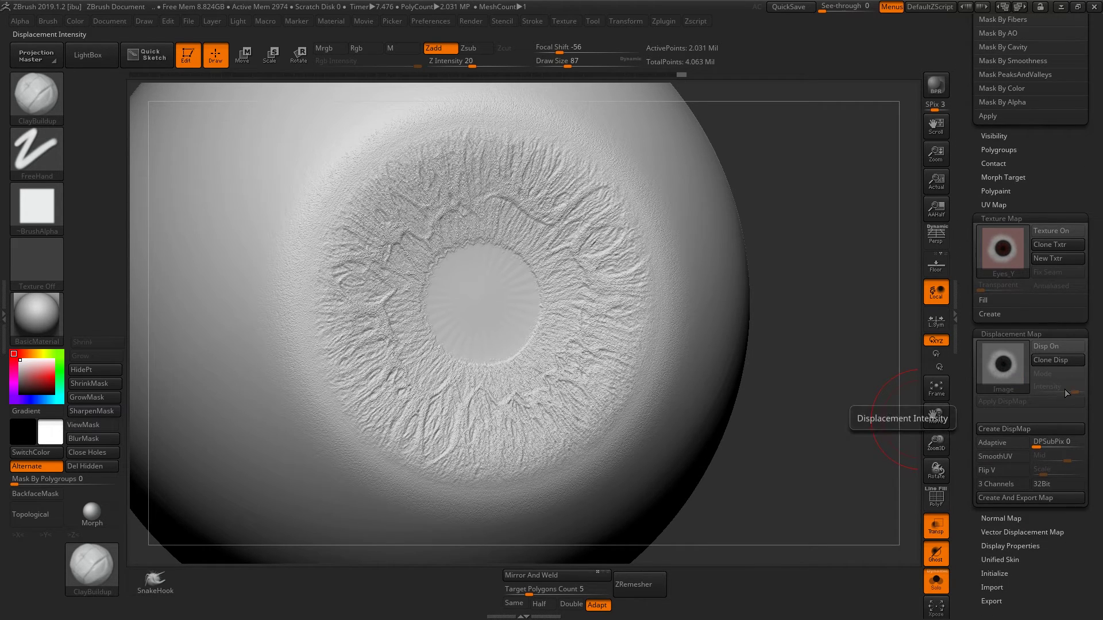
# Duplicate the iris detail sculpt layer several times, including from the fourth layer.
pyautogui.moveTo(1047, 254); pyautogui.dragTo(1049, 365)
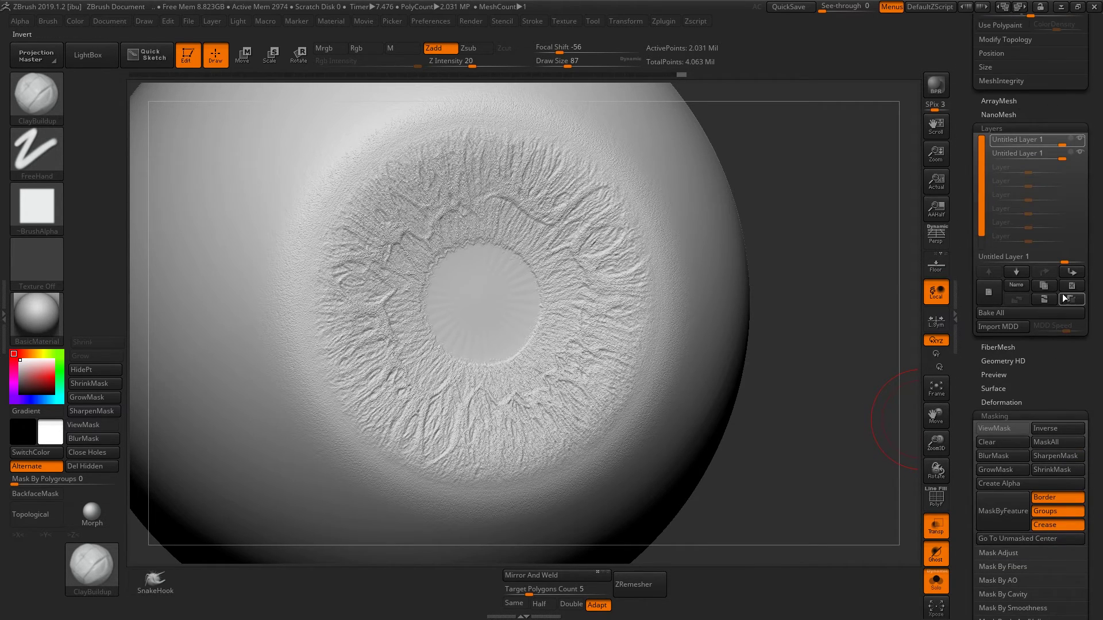
pyautogui.click(1054, 288)
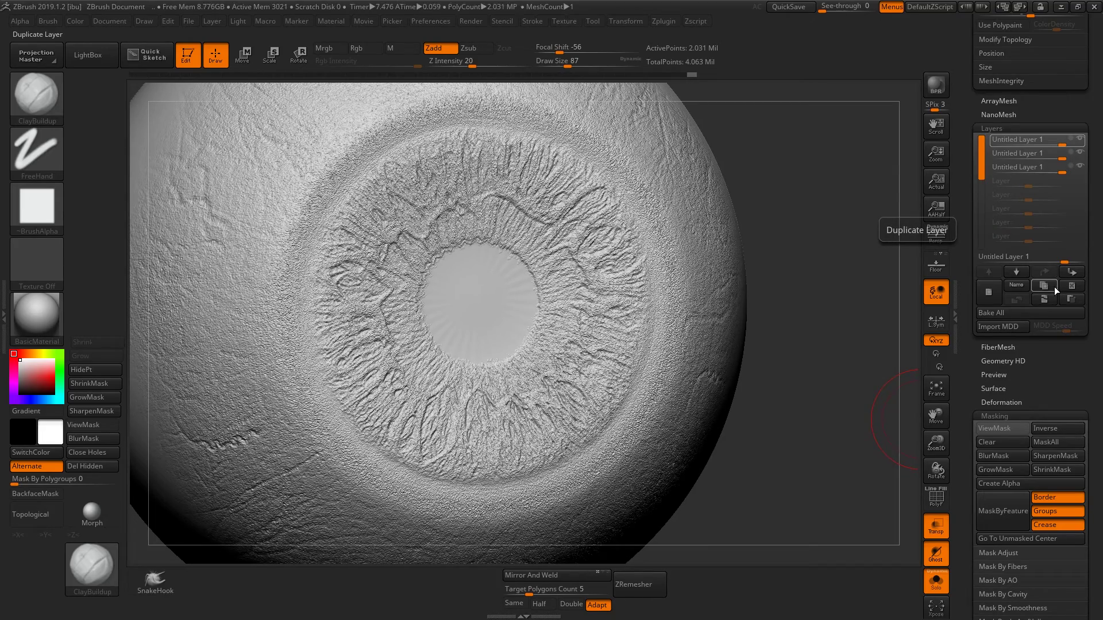
pyautogui.click(1053, 287)
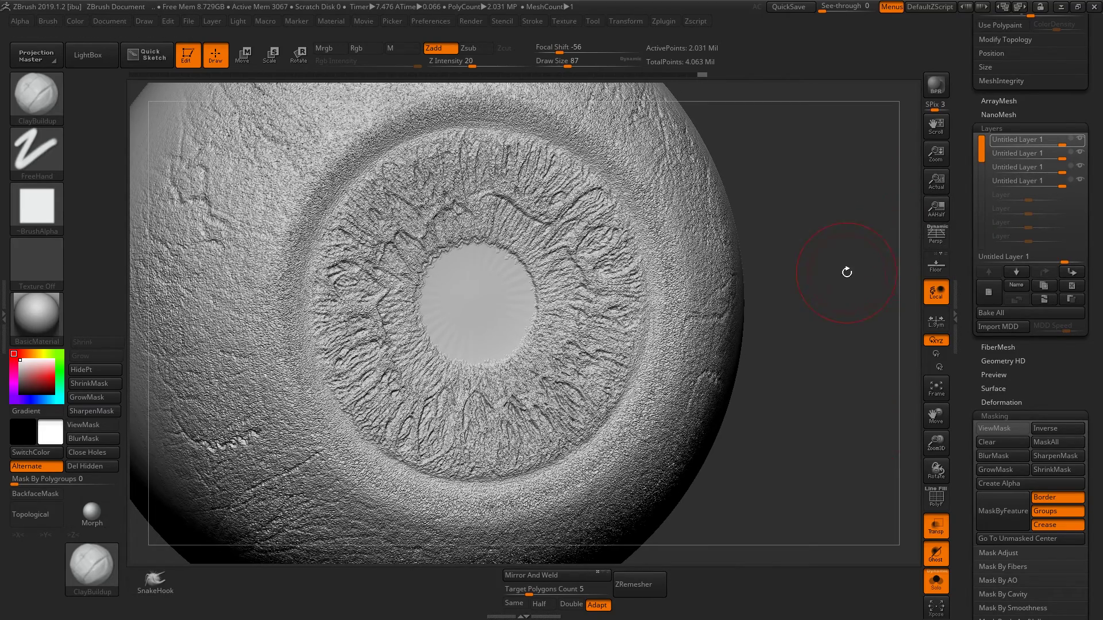
pyautogui.moveTo(844, 266); pyautogui.dragTo(505, 184)
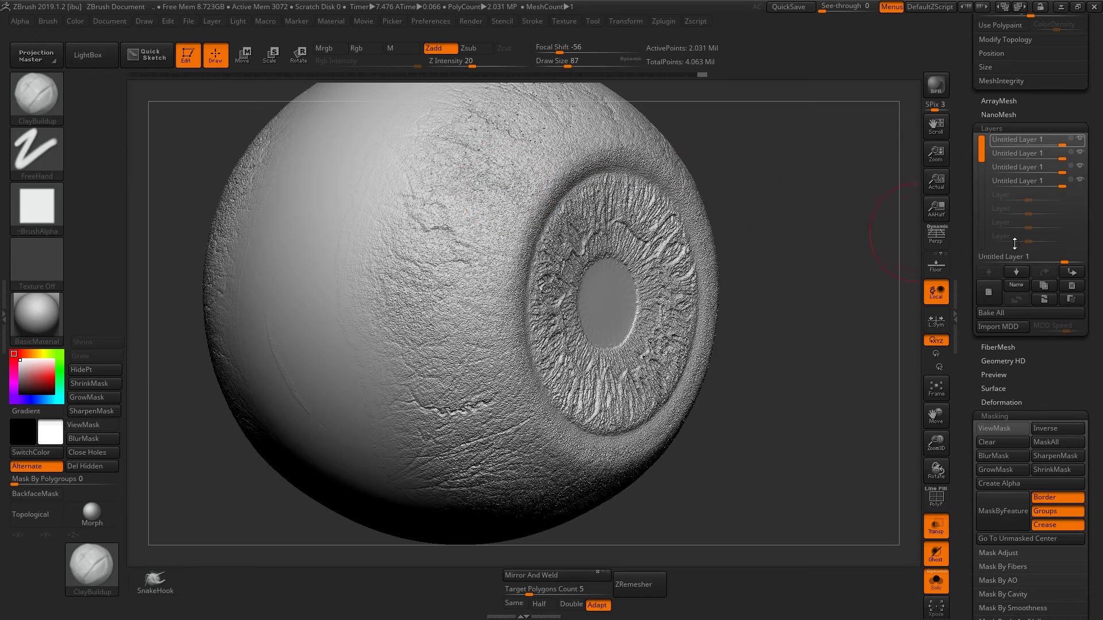
pyautogui.click(1016, 180)
pyautogui.click(1053, 284)
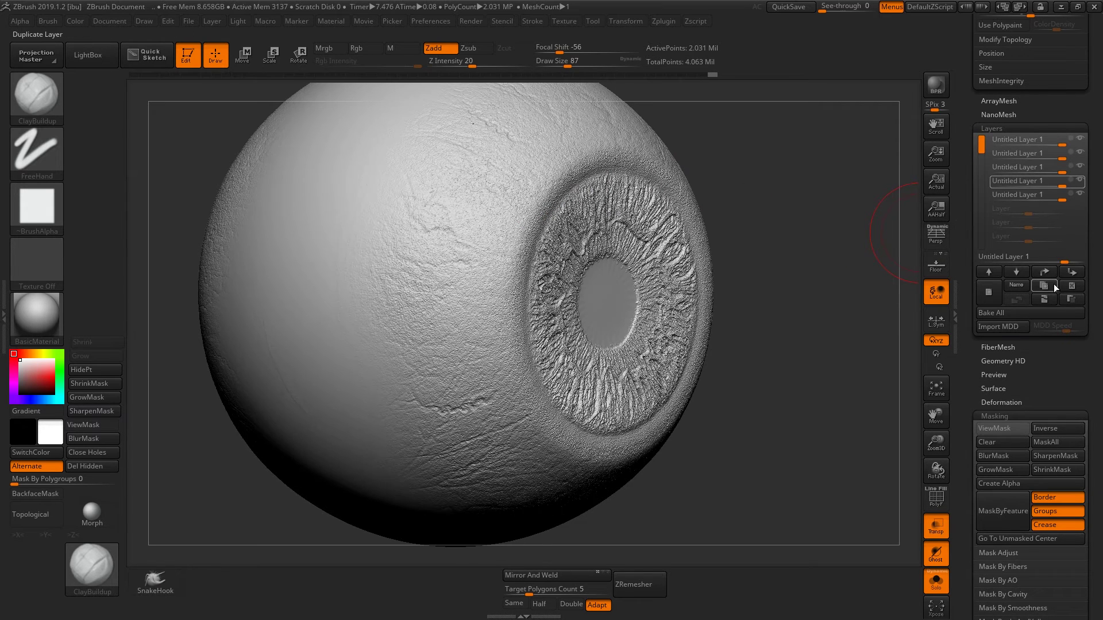
pyautogui.click(1054, 283)
# Undo the extra layer copy to leave six layers and frame the whole eyeball.
pyautogui.hotkey('ctrl', 'z')
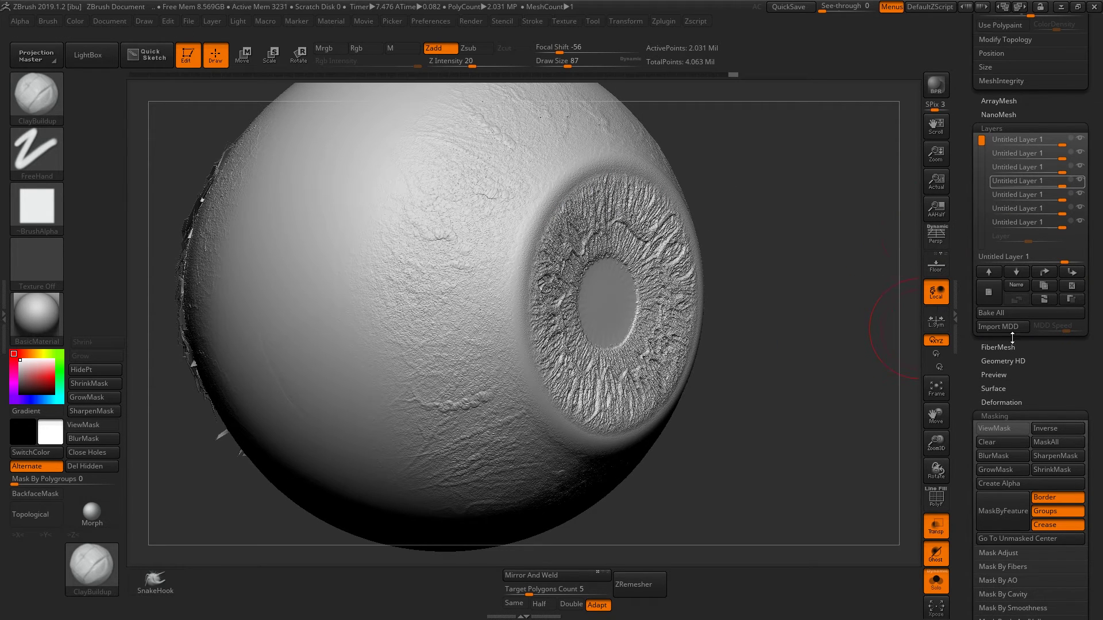
pyautogui.moveTo(858, 333); pyautogui.dragTo(811, 332)
pyautogui.hotkey('ctrl', 'z')
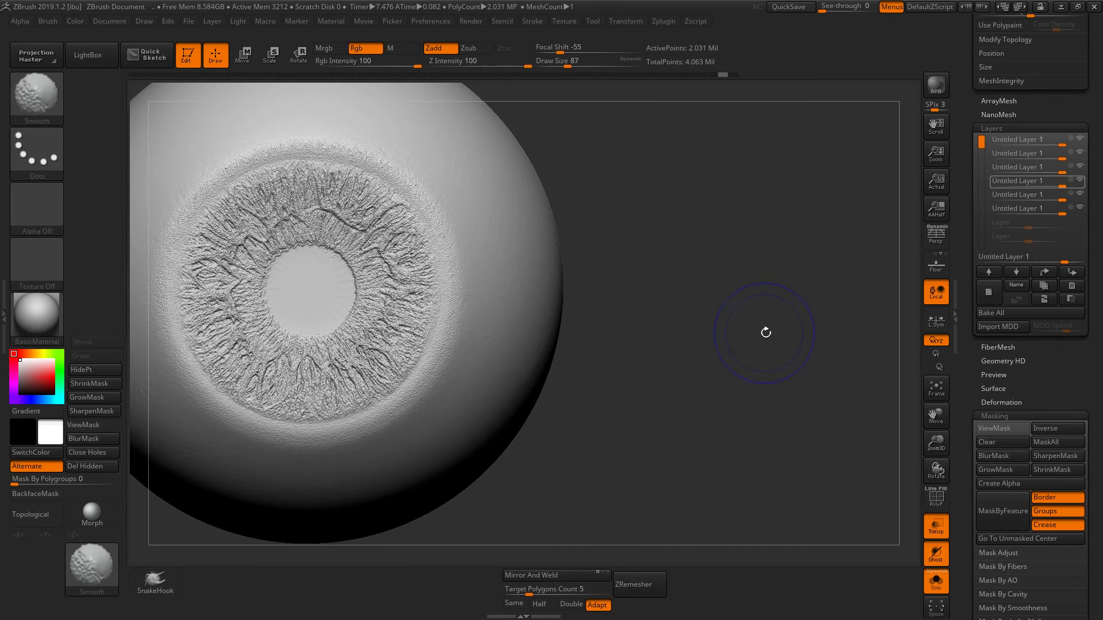
pyautogui.hotkey('ctrl', 'z')
pyautogui.hotkey('ctrl', 'z')
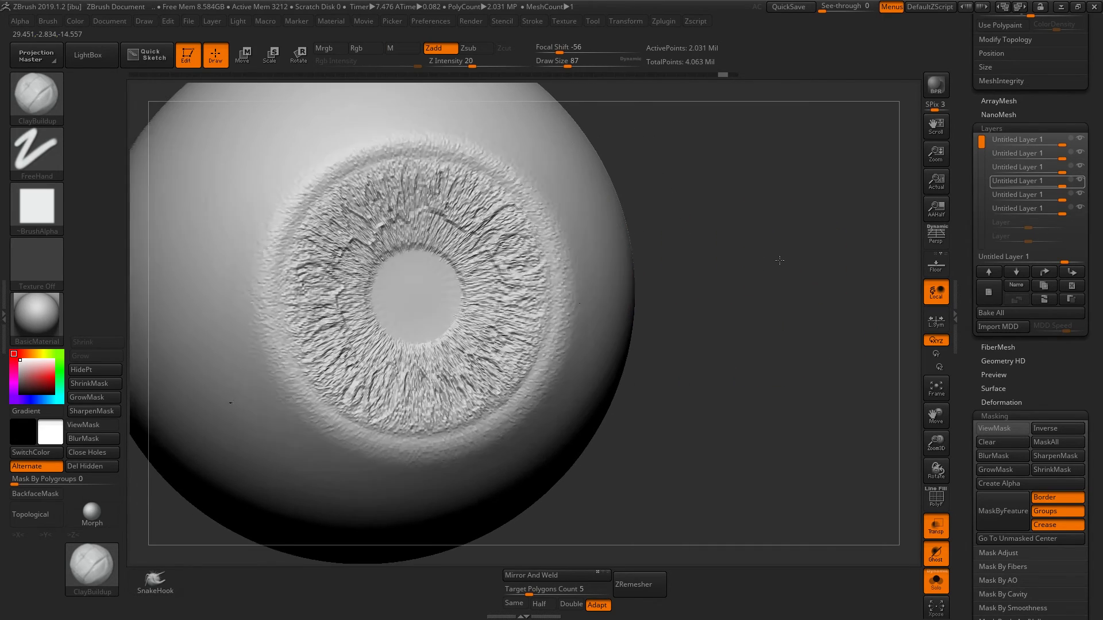
pyautogui.hotkey('ctrl', 'z')
pyautogui.hotkey('ctrl', 'z')
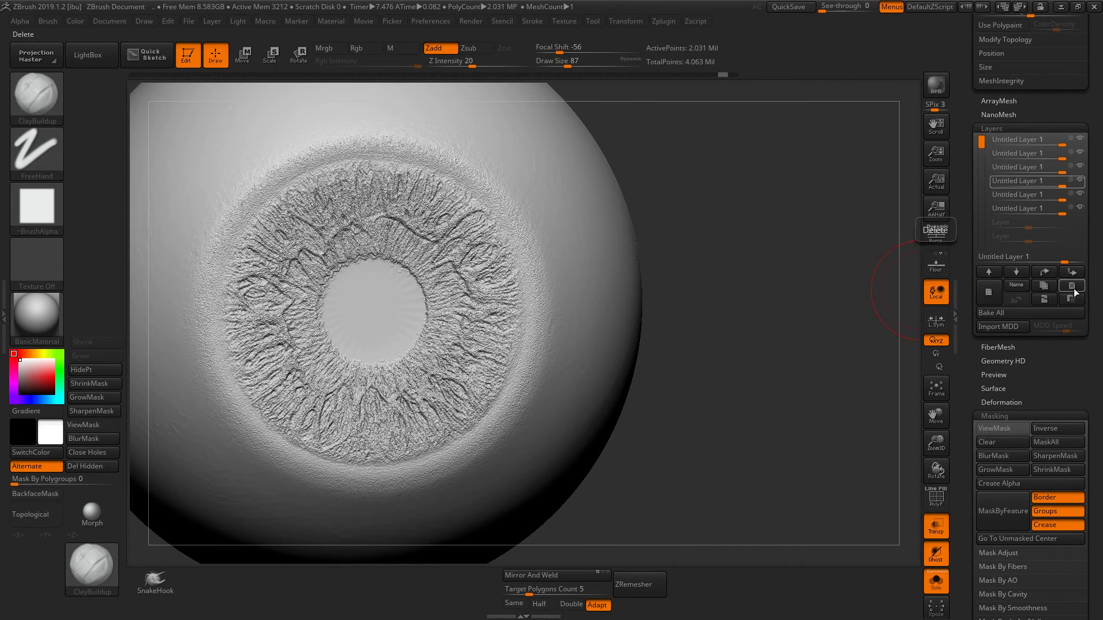
pyautogui.moveTo(770, 290); pyautogui.dragTo(802, 290)
pyautogui.click(938, 389)
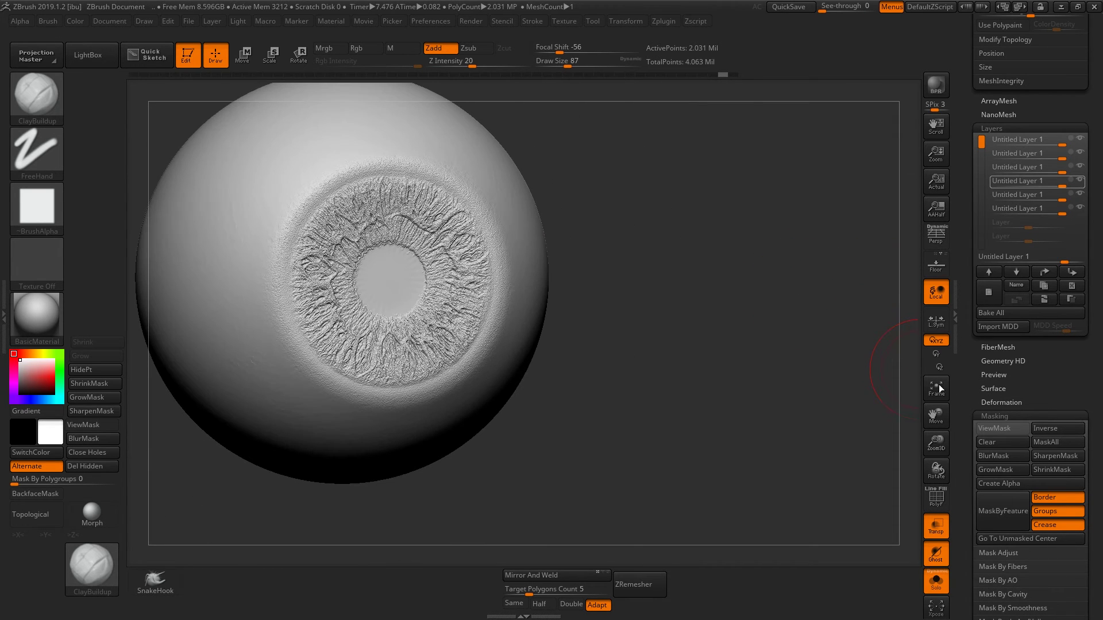
pyautogui.scroll(-10, 968, 385)
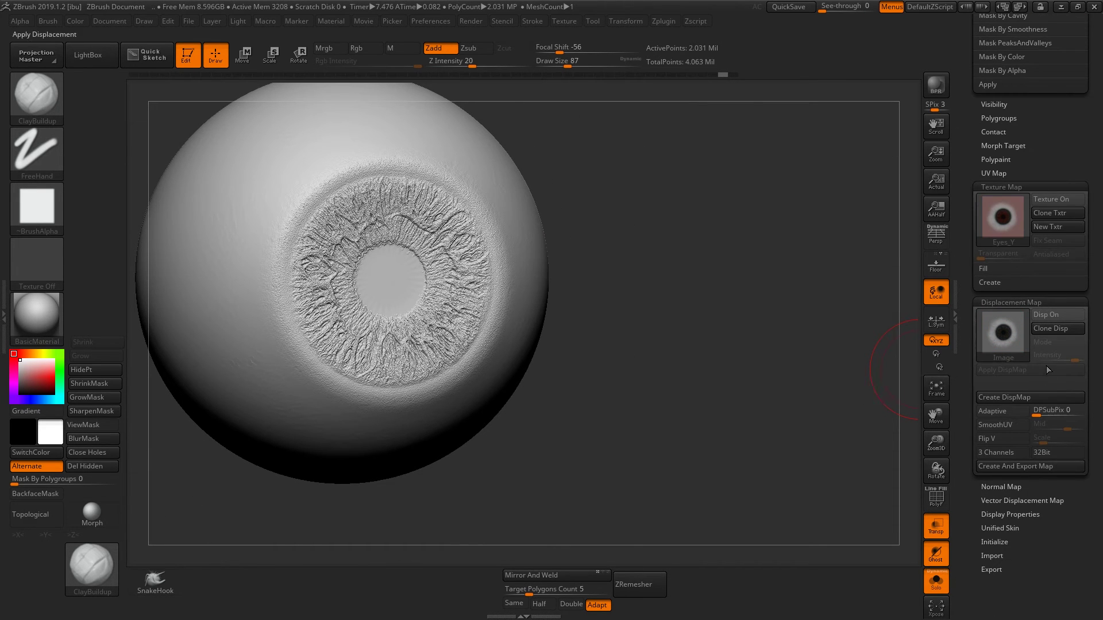
pyautogui.scroll(5, 253, 239)
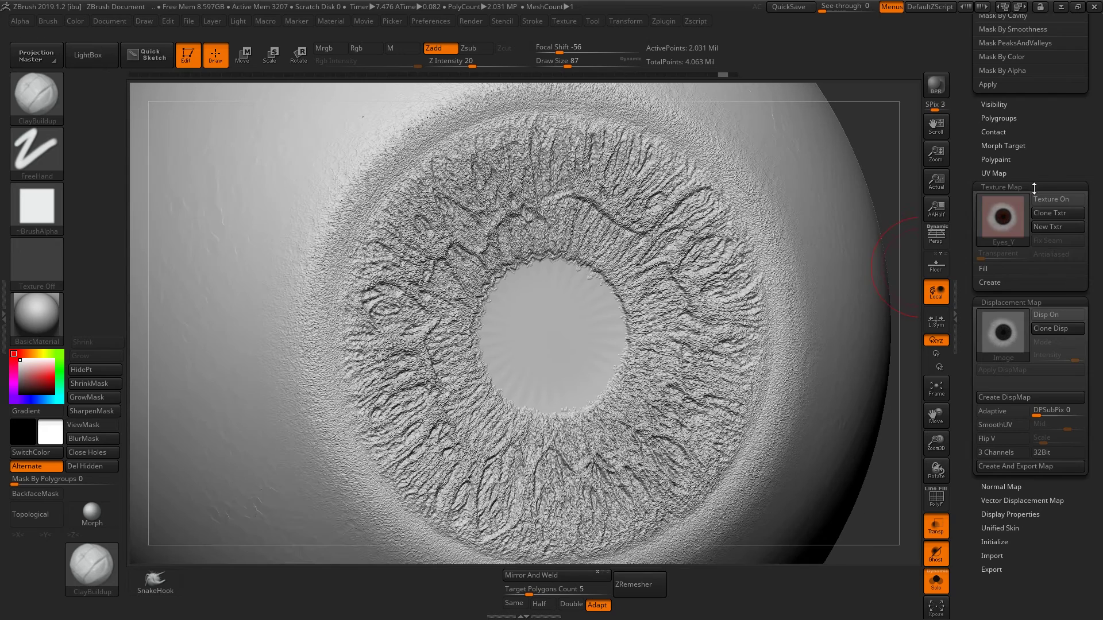
pyautogui.scroll(4, 1036, 275)
pyautogui.scroll(5, 1036, 275)
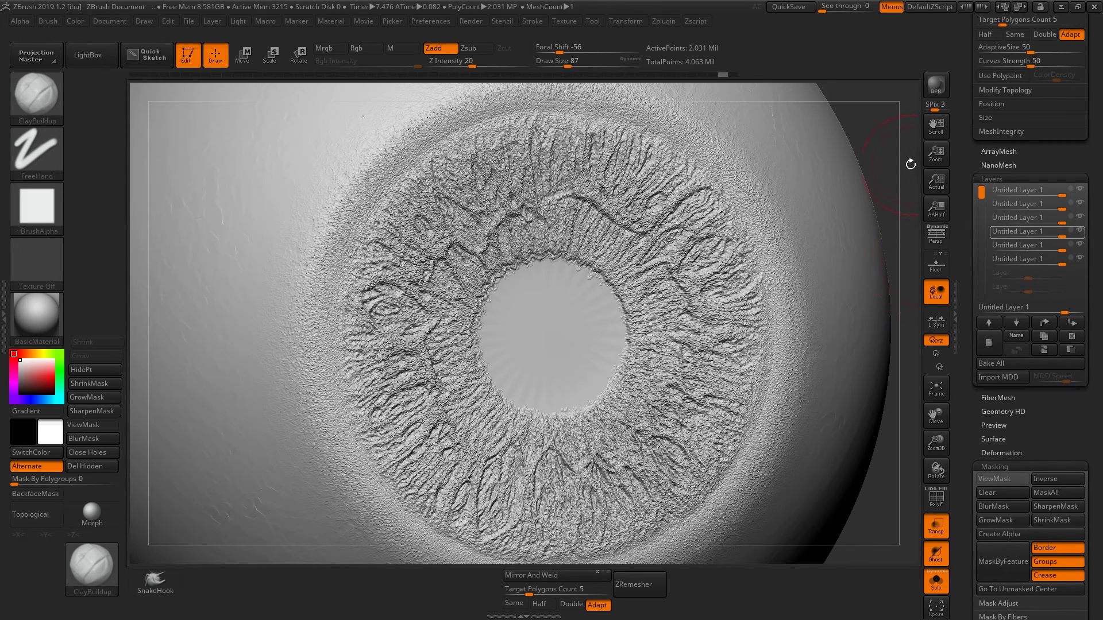
pyautogui.moveTo(911, 162); pyautogui.dragTo(897, 145)
pyautogui.scroll(-3, 897, 144)
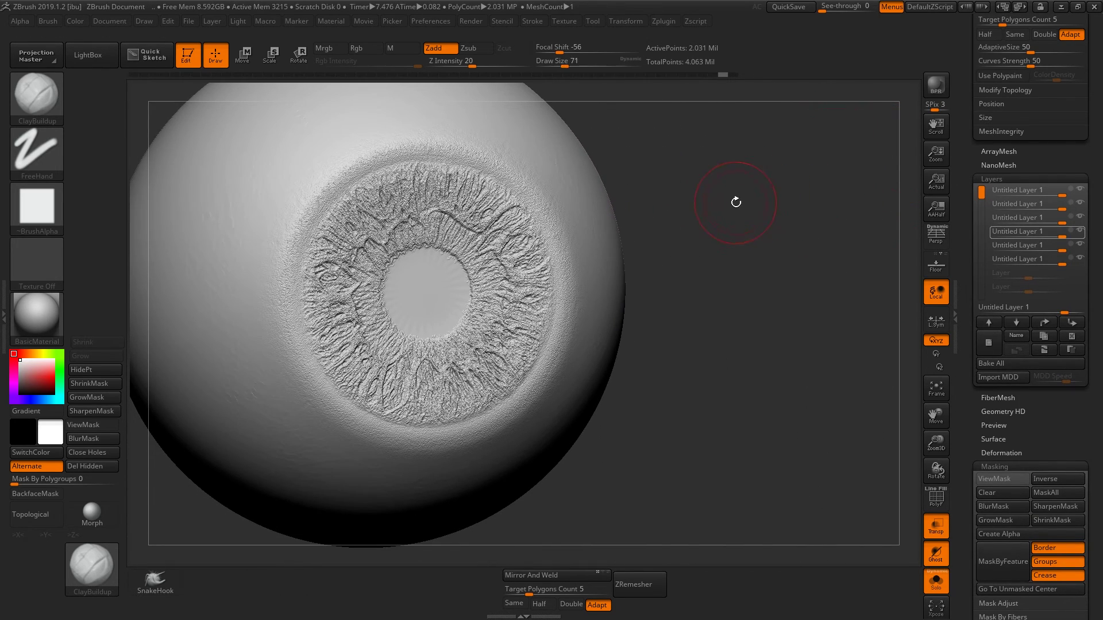
pyautogui.moveTo(733, 201)
pyautogui.mouseDown()
pyautogui.moveTo(763, 216)
pyautogui.moveTo(749, 226)
pyautogui.moveTo(838, 234)
pyautogui.moveTo(818, 247)
pyautogui.moveTo(884, 256)
pyautogui.moveTo(834, 259)
pyautogui.moveTo(811, 308)
pyautogui.mouseUp()
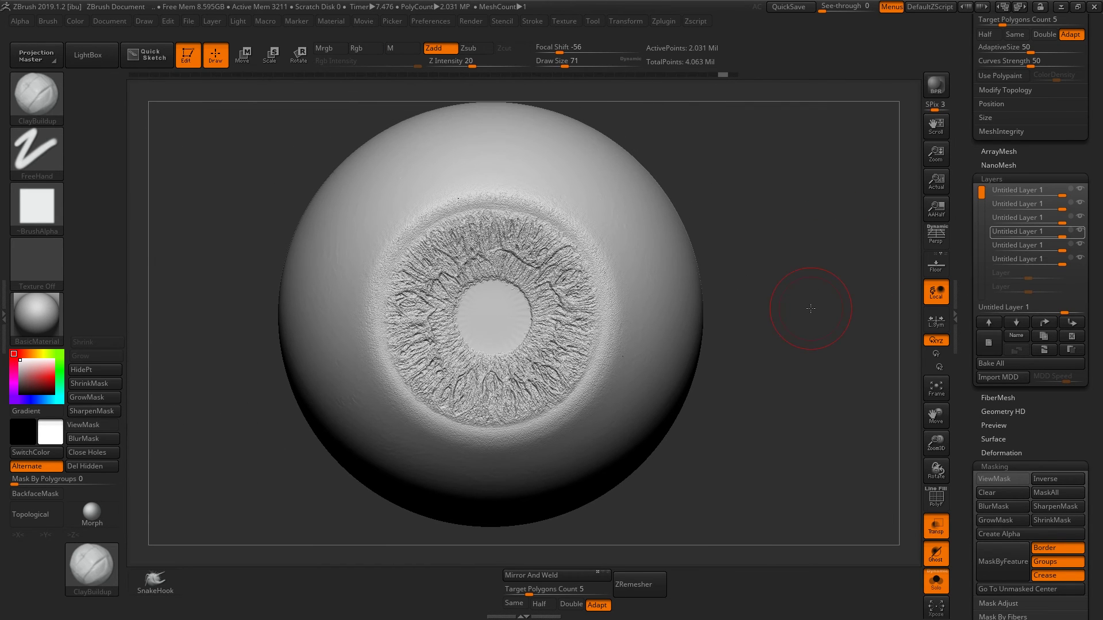